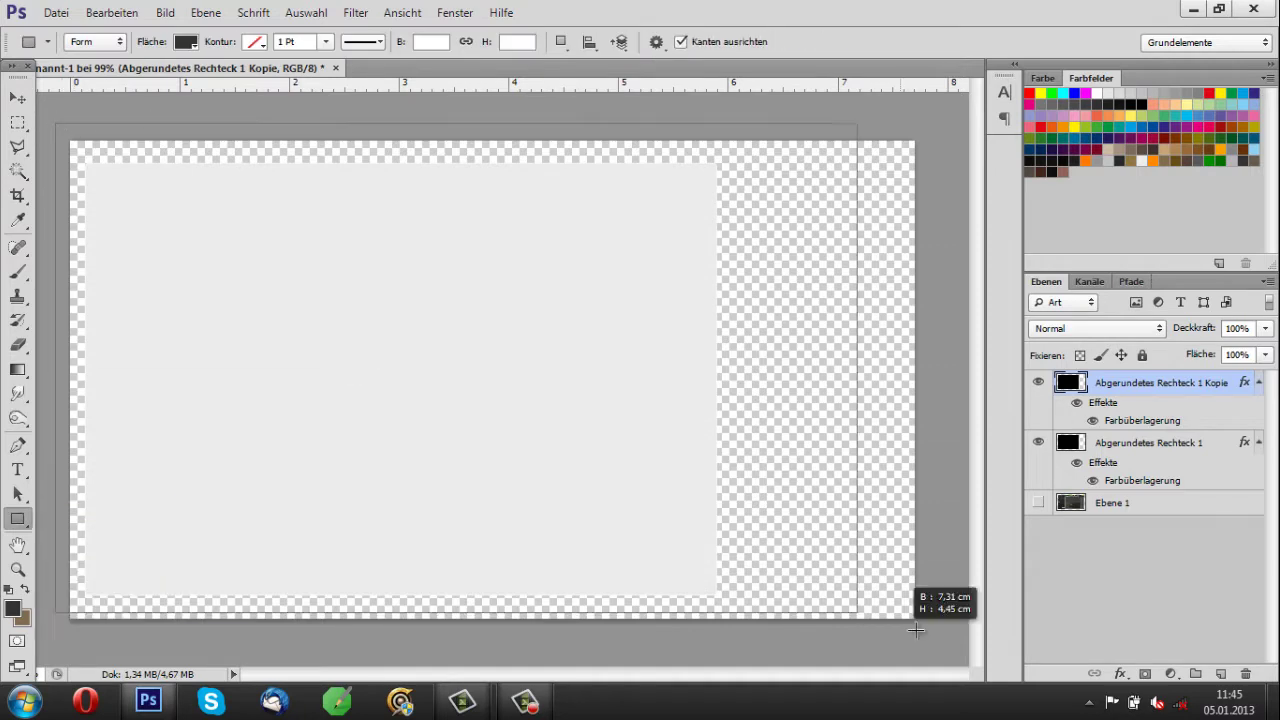
Place the new dark rectangle layer below both rounded rectangles and above Ebene 1, and rasterize it.
mouse_move(1150, 382)
mouse_down()
mouse_move(1094, 514)
mouse_move(1100, 498)
mouse_up()
key(v)
right_click(1118, 509)
click(863, 166)
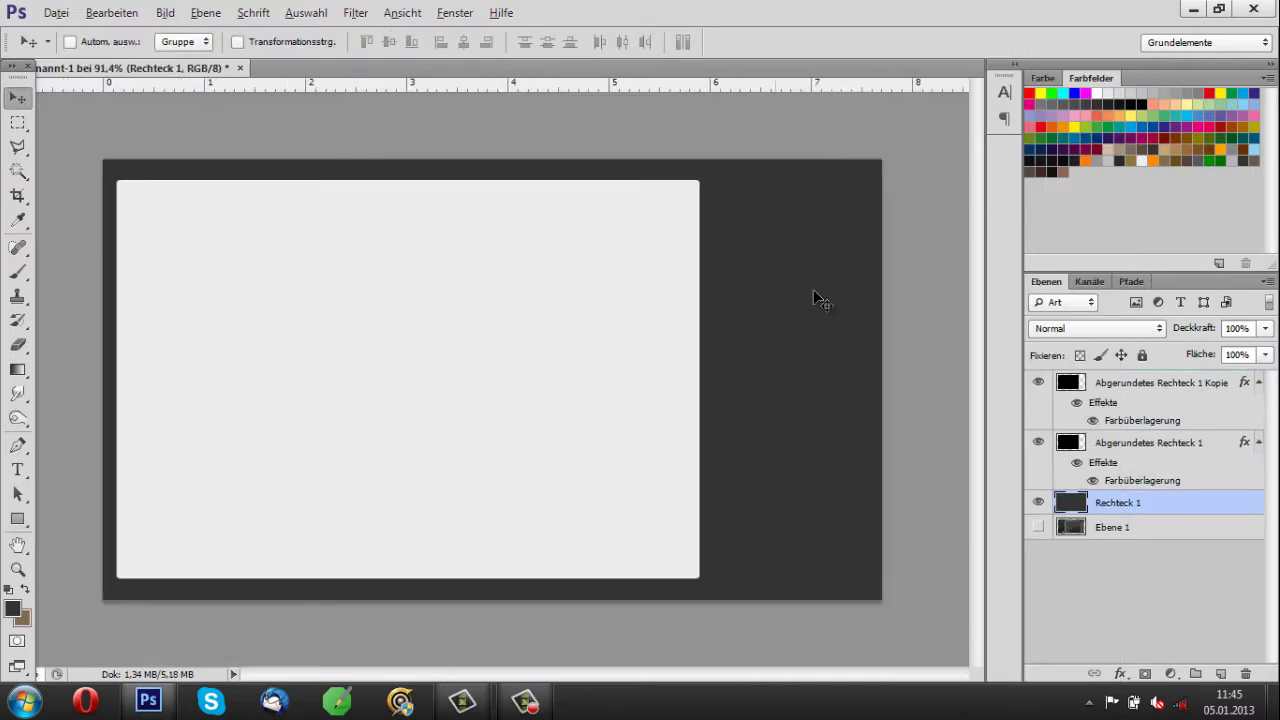
Contract the selection of the light panel and trim the upper rounded rectangle copy to it.
click(306, 12)
click(601, 252)
key(Return)
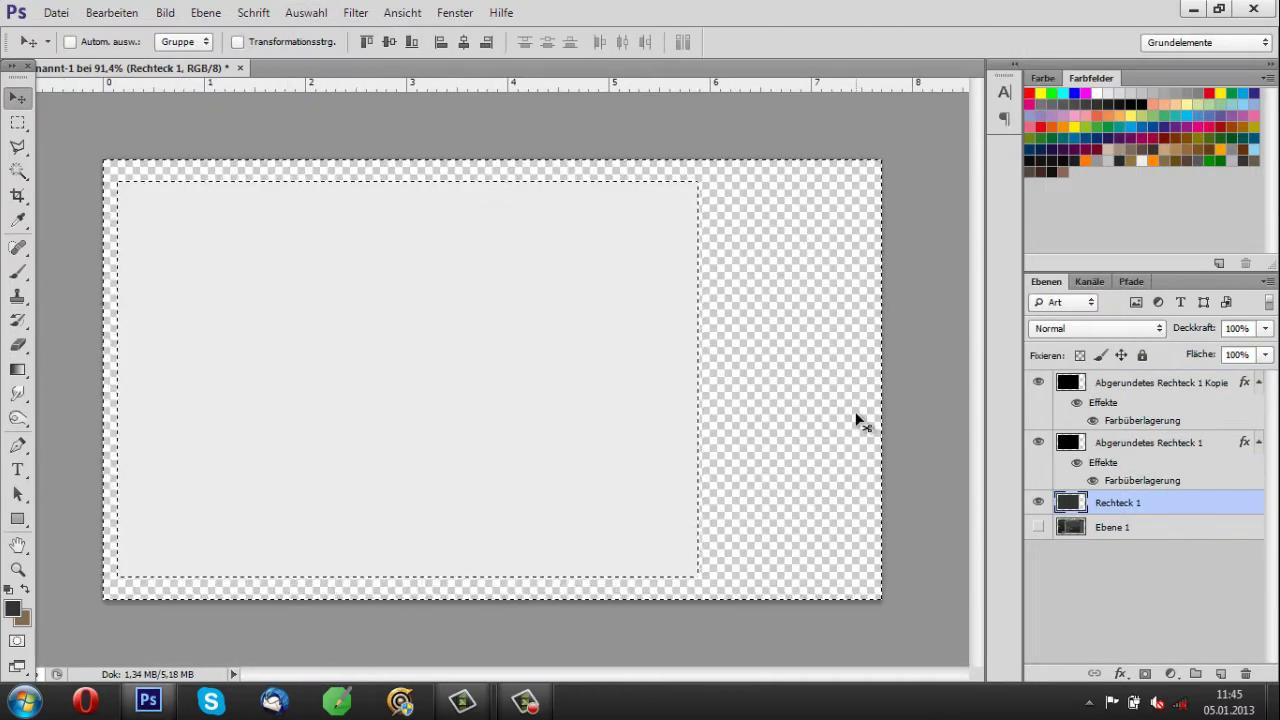
click(1148, 400)
key(ctrl+d)
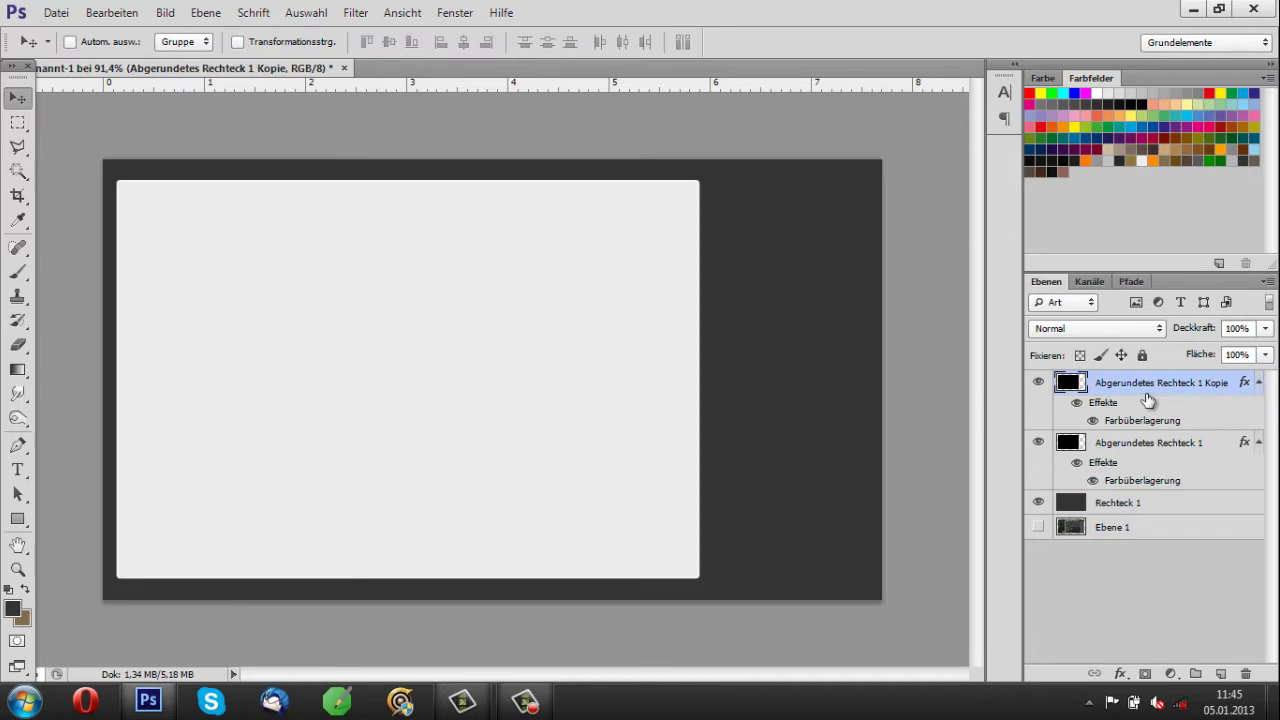
Create a black header strip on a new layer across the panel's width and align it with the panel's top edge.
click(18, 519)
key(g)
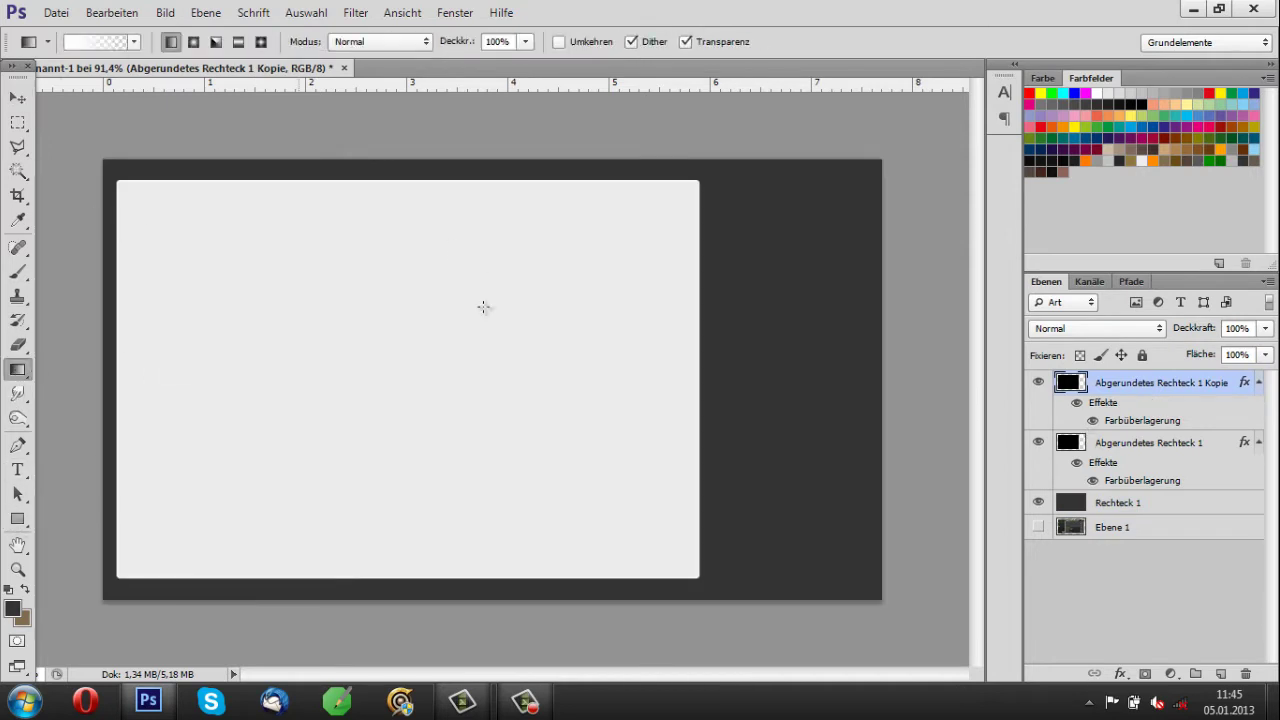
click(18, 123)
drag(103, 162, 720, 219)
key(ctrl+shift+alt+n)
key(alt+BackSpace)
key(v)
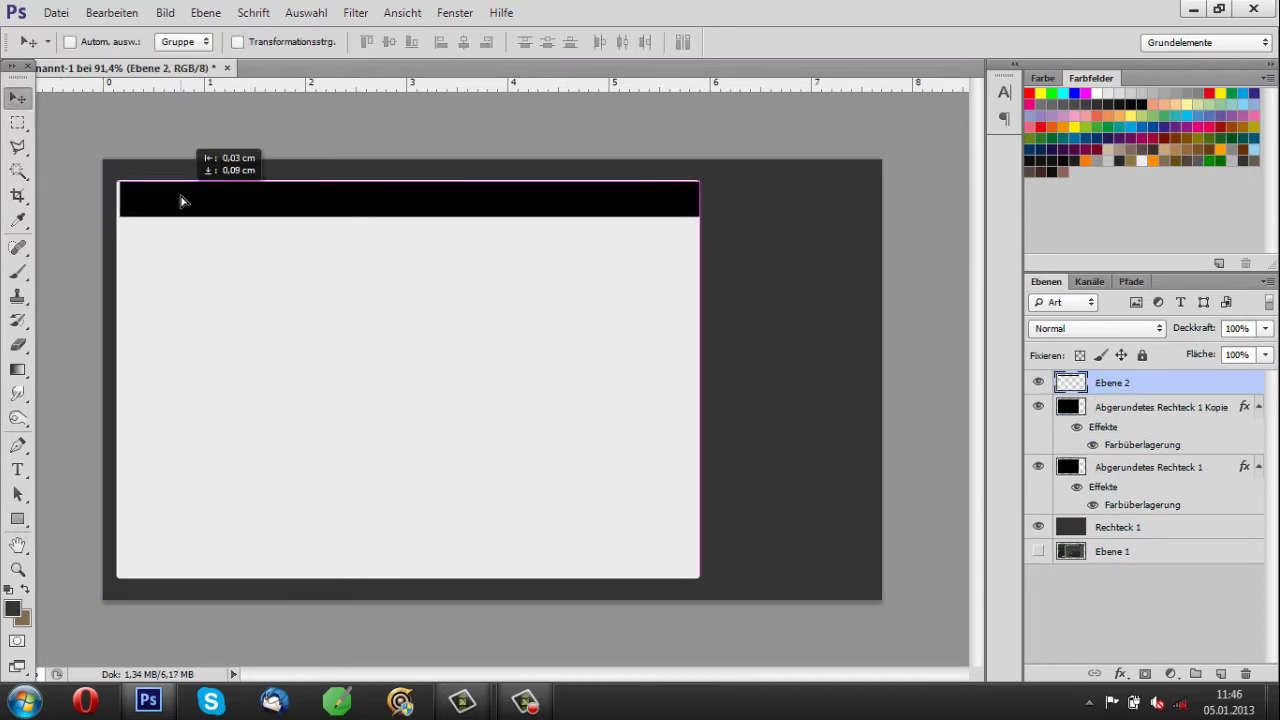
scroll(300, 210, up, 3)
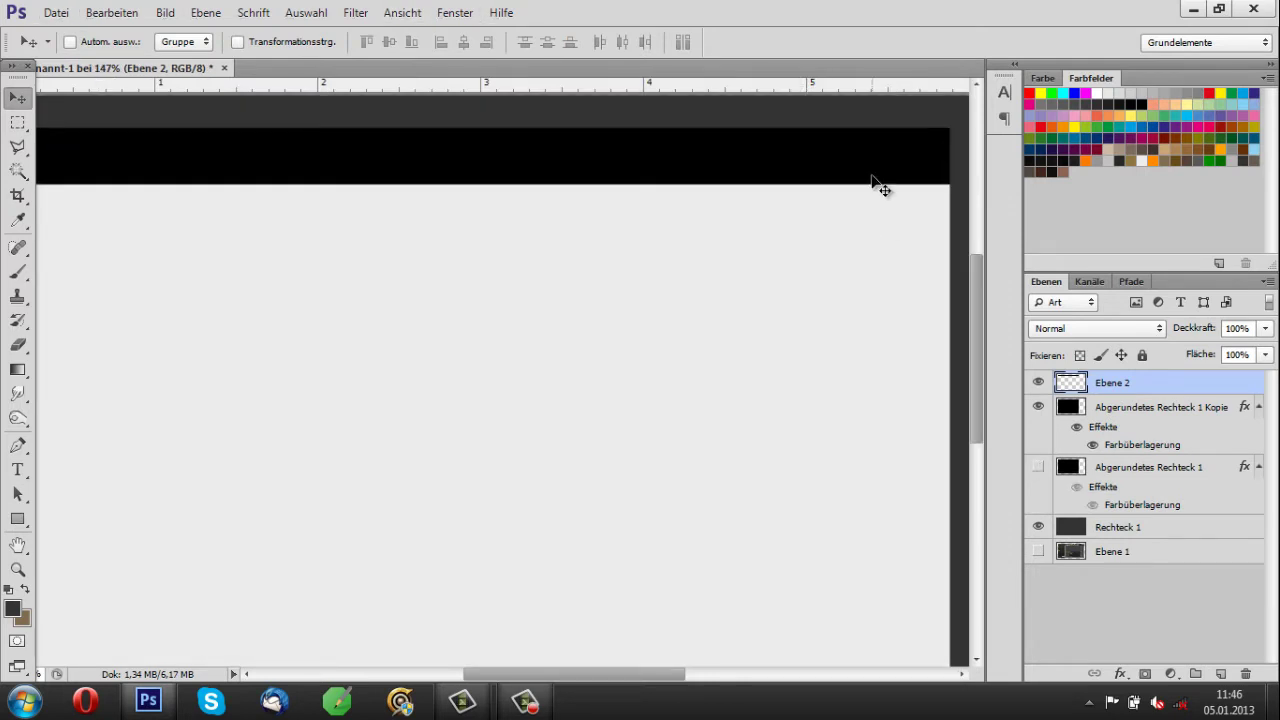
scroll(560, 274, down, 4)
Move the strip layer below the panel copy and add a white-to-transparent gradient over the strip area on a new top layer.
drag(1112, 382, 1100, 452)
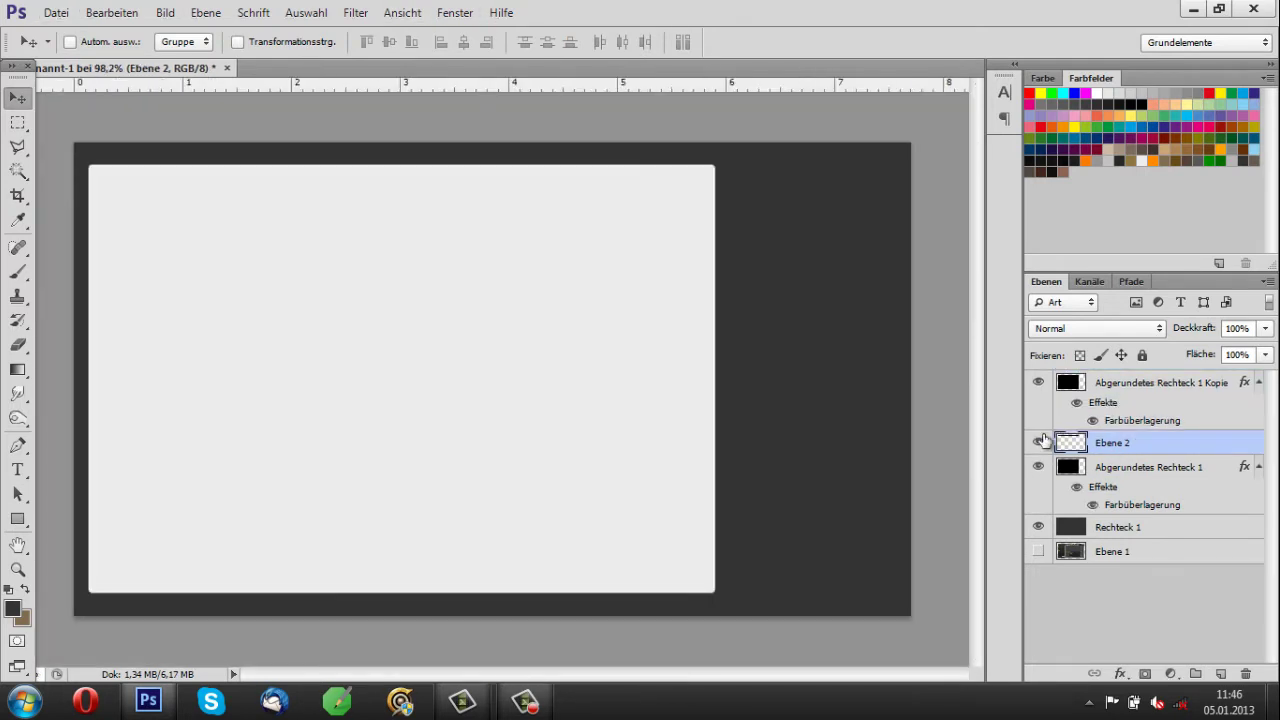
click(1130, 382)
key(ctrl+shift+alt+n)
key(g)
drag(291, 163, 303, 209)
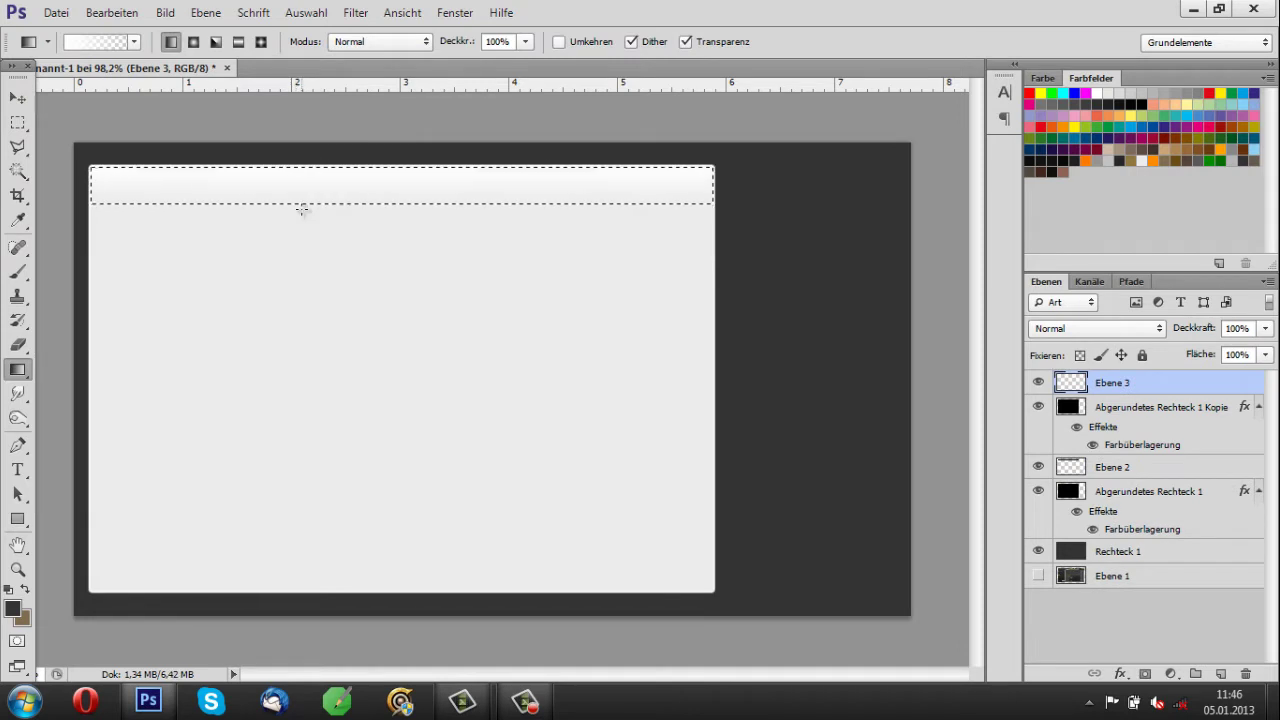
key(ctrl+d)
scroll(70, 160, down, 1)
scroll(70, 160, up, 1)
Delete the gradient outside a wide, flat elliptical selection over the panel's top edge to form a curved gloss.
drag(17, 121, 100, 134)
drag(62, 146, 818, 179)
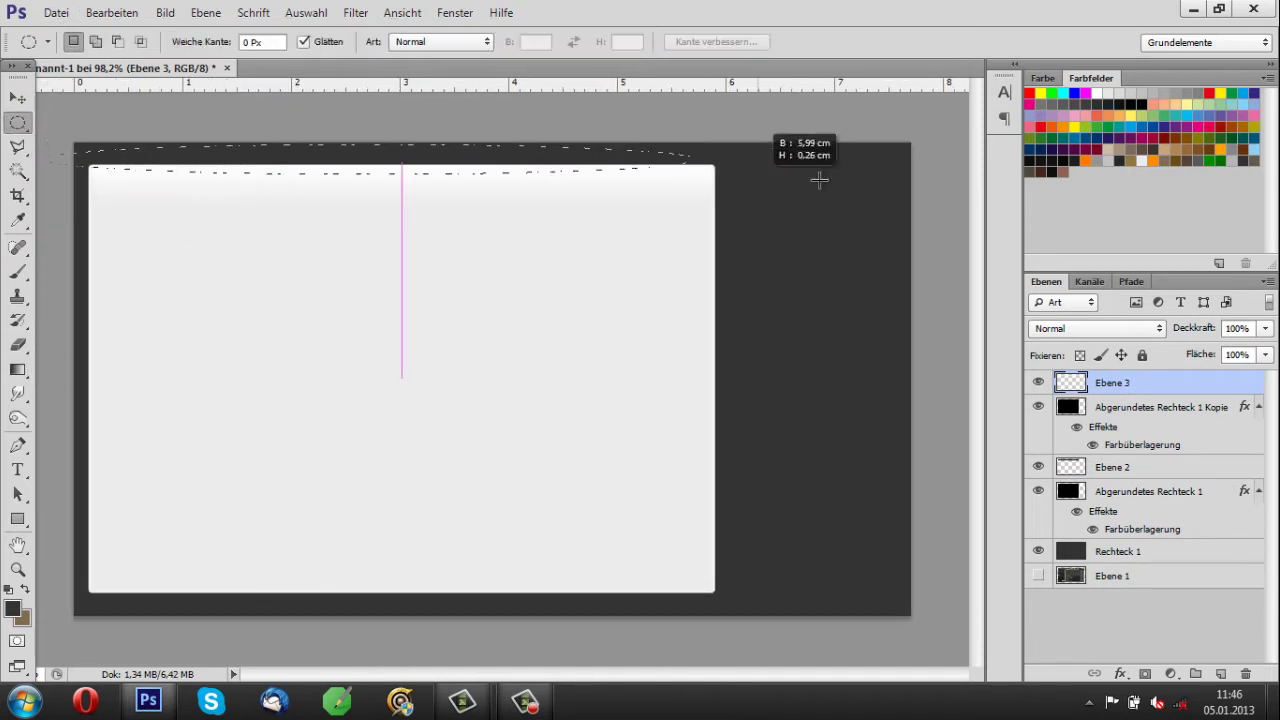
drag(901, 181, 766, 171)
key(ctrl+shift+i)
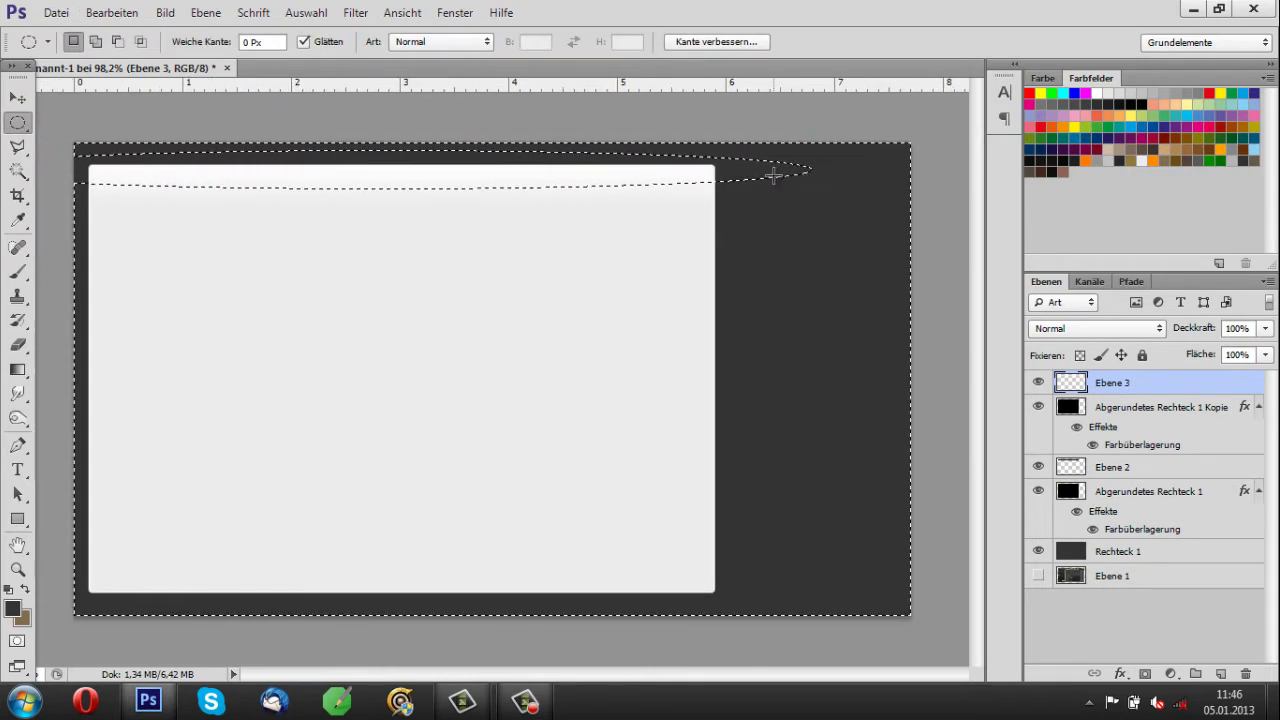
key(Delete)
key(ctrl+d)
Try a colour overlay on the header strip layer Ebene 2 placed above the panel copy.
drag(17, 519, 90, 535)
drag(1115, 470, 1122, 406)
click(1120, 673)
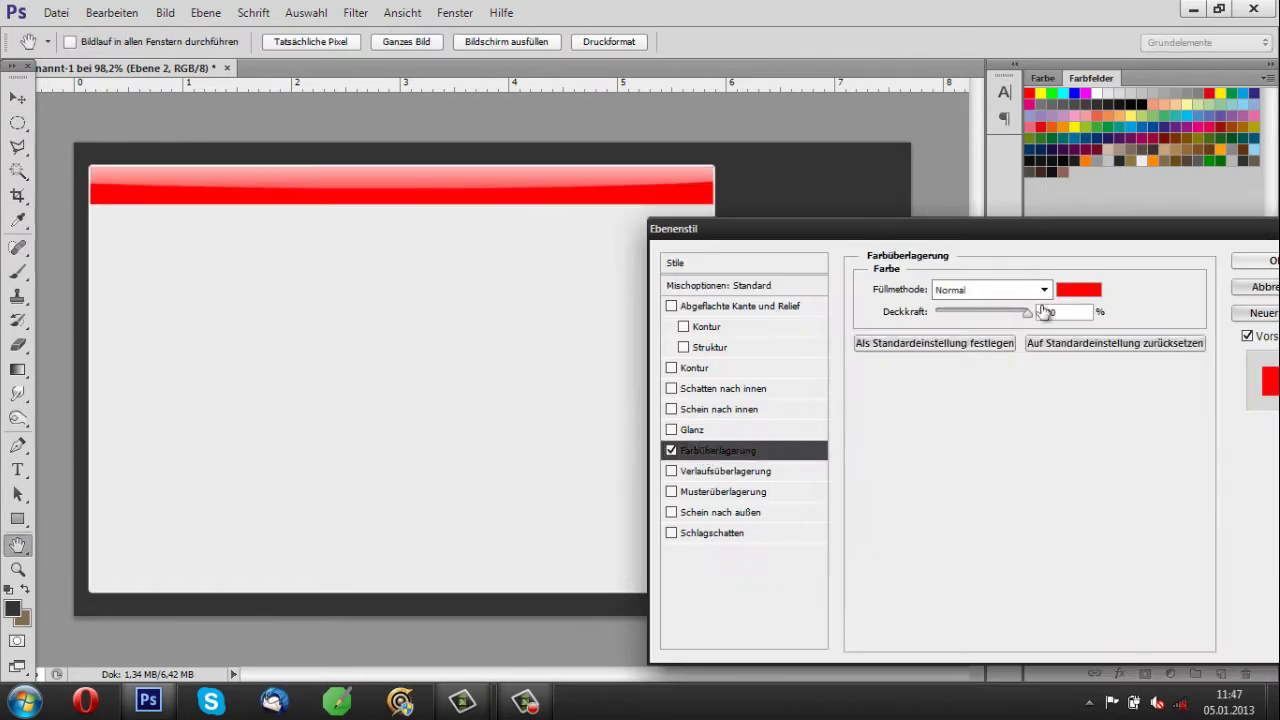
click(1080, 286)
click(794, 397)
click(701, 347)
mouse_move(729, 427)
mouse_down()
mouse_move(663, 323)
mouse_move(640, 331)
mouse_move(637, 272)
mouse_up()
click(1092, 260)
click(1265, 260)
Set the opacity of the gloss layer Ebene 3 to 85%.
click(1221, 380)
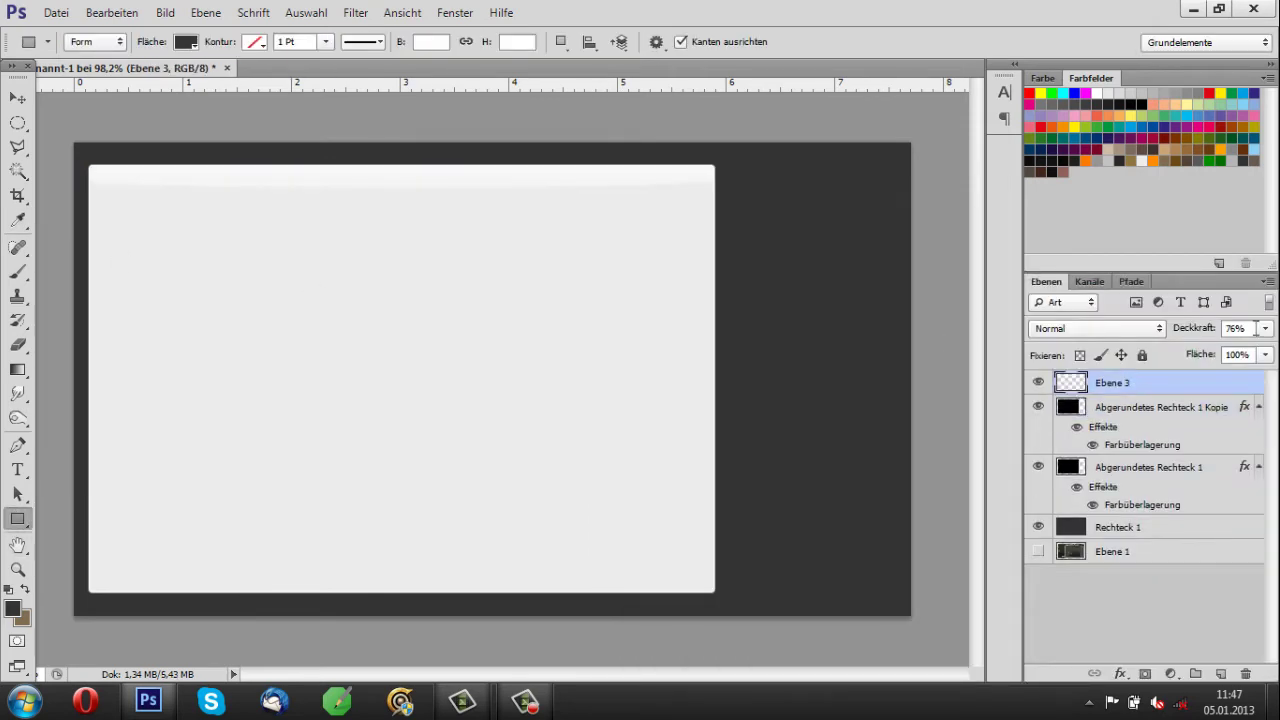
scroll(487, 381, down, 1)
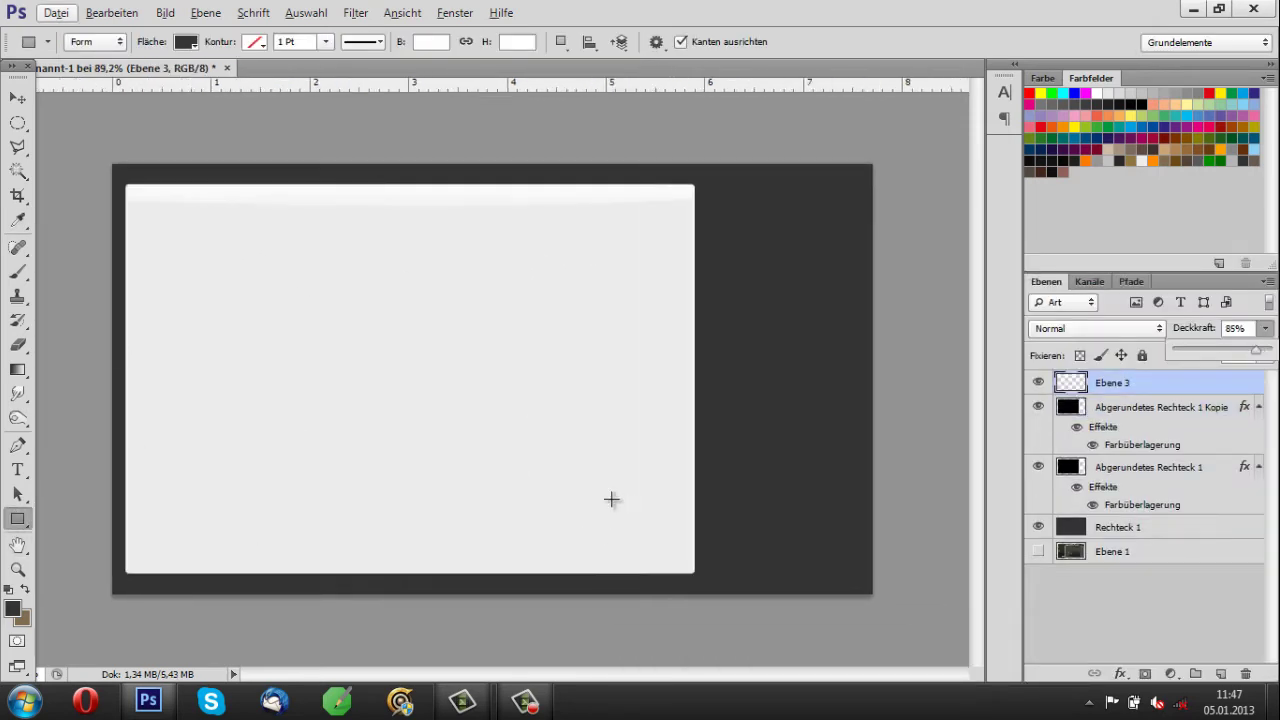
scroll(612, 499, up, 1)
Add a drop shadow with 0 px distance and 5 px size to the layer Abgerundetes Rechteck 1.
right_click(1150, 467)
click(912, 38)
click(688, 535)
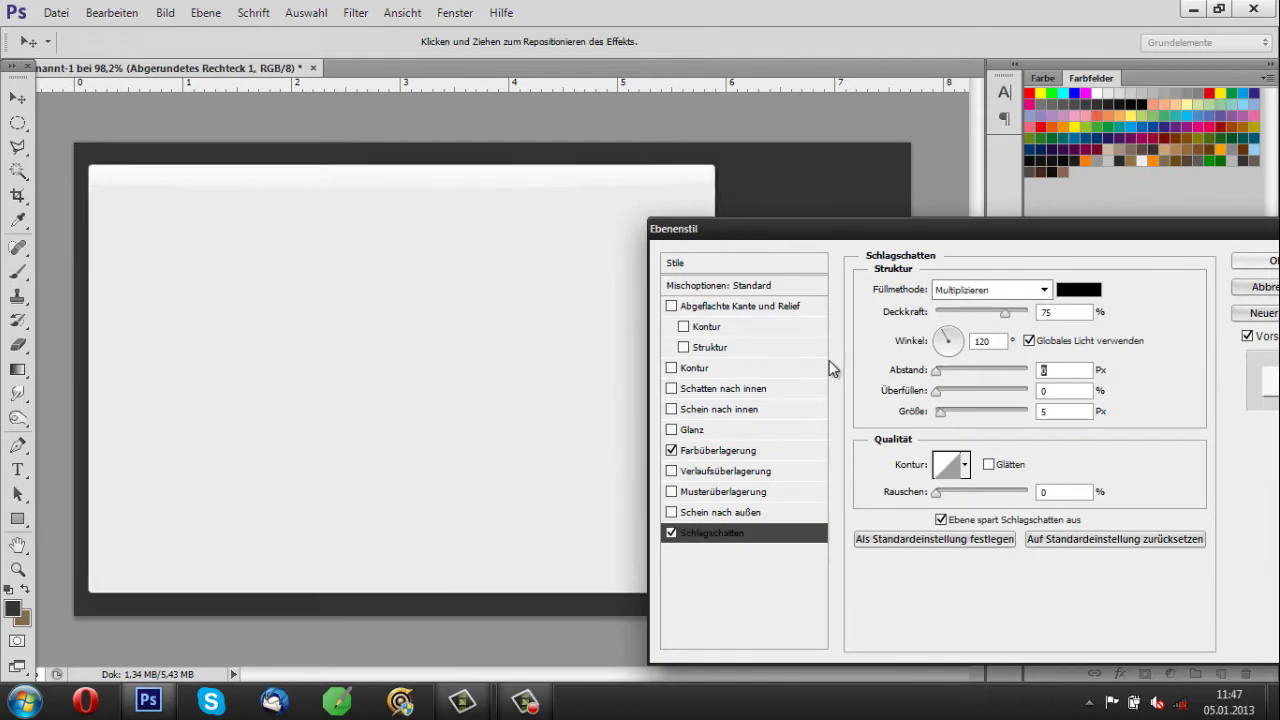
click(1258, 260)
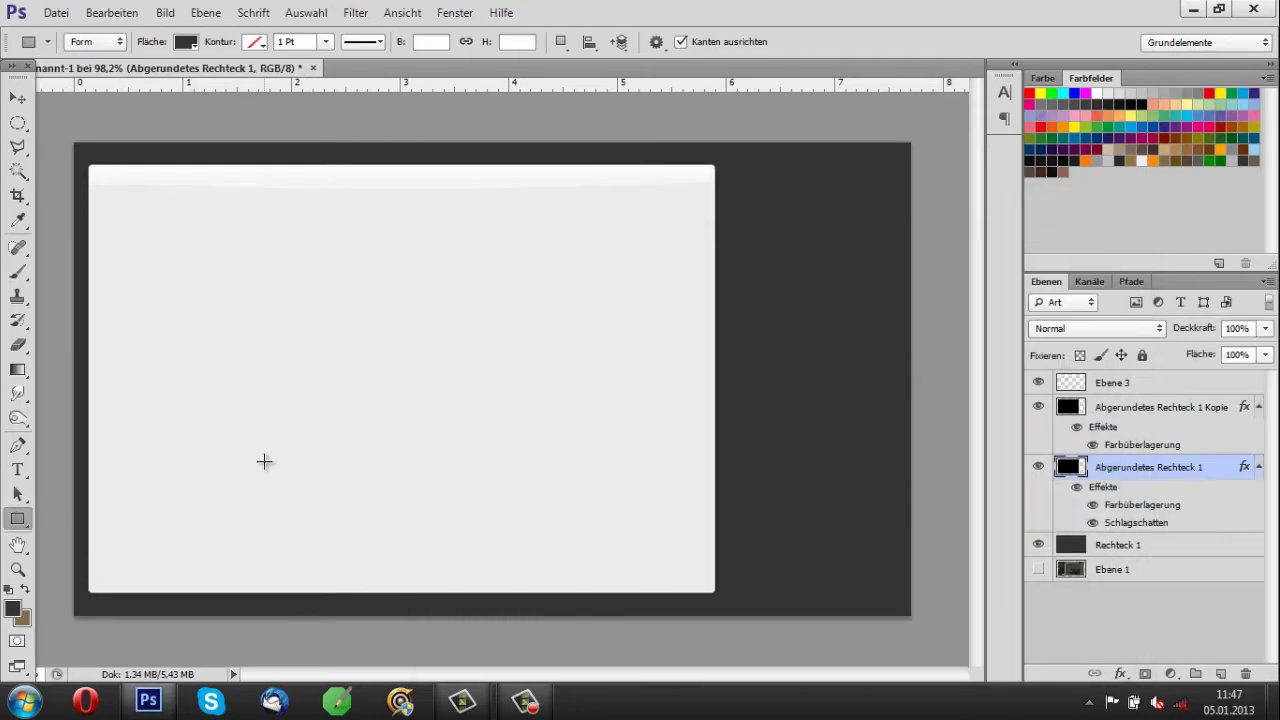
Move the reference layer Ebene 1 below Ebene 3, and draw a 28 × 28 px rounded square with 4 px radius near the panel's upper-right corner.
drag(1028, 570, 1110, 398)
click(1038, 407)
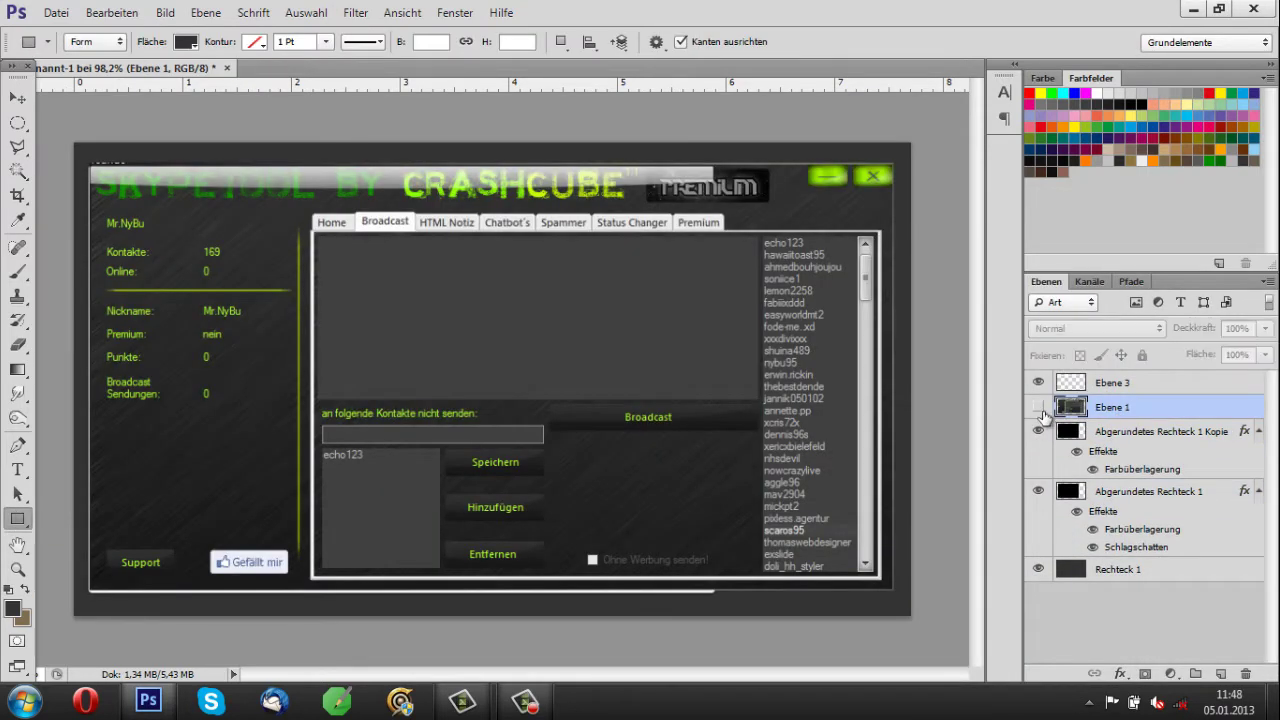
right_click(17, 521)
click(163, 531)
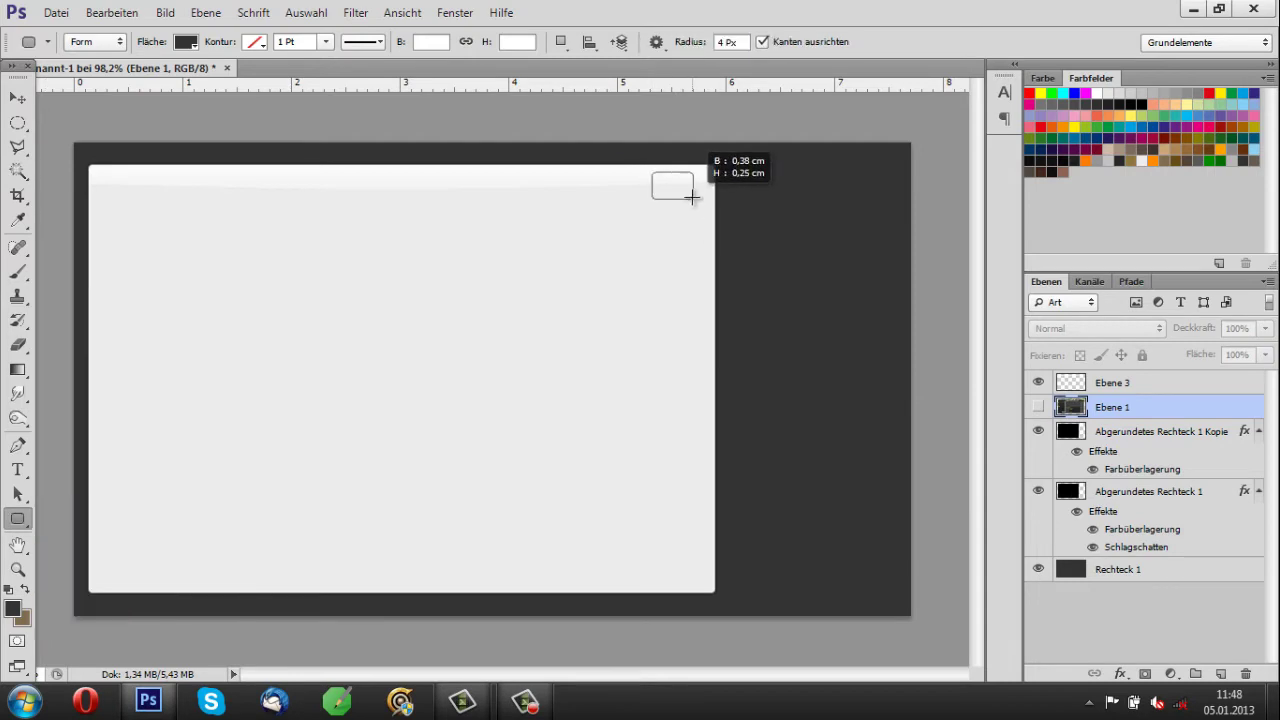
drag(678, 199, 679, 200)
drag(1112, 407, 1112, 375)
Change the rounded square's fill colour to bright blue and rasterize its layer.
double_click(1070, 383)
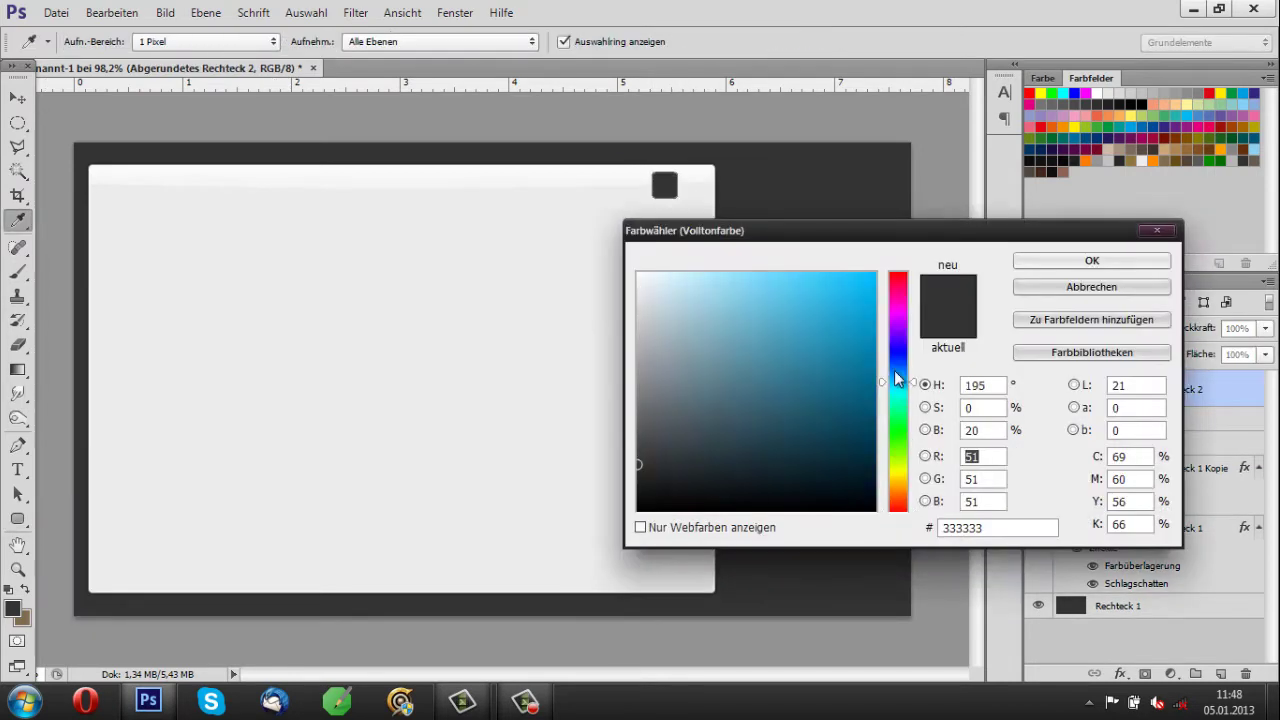
click(894, 370)
click(875, 272)
click(1090, 265)
right_click(830, 230)
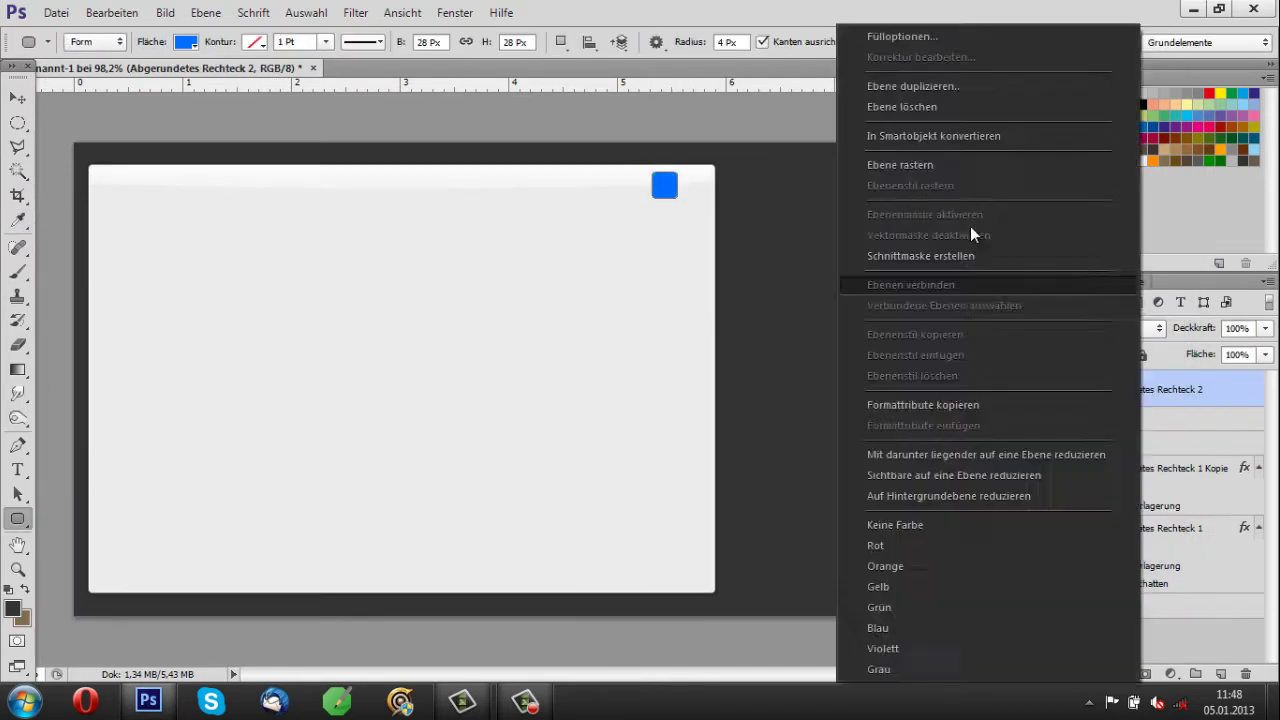
key(Escape)
Add a gradient overlay to the blue square and set the gradient's start colour to dark blue.
scroll(787, 207, up, 3)
scroll(787, 207, up, 3)
double_click(1180, 383)
click(704, 441)
click(930, 318)
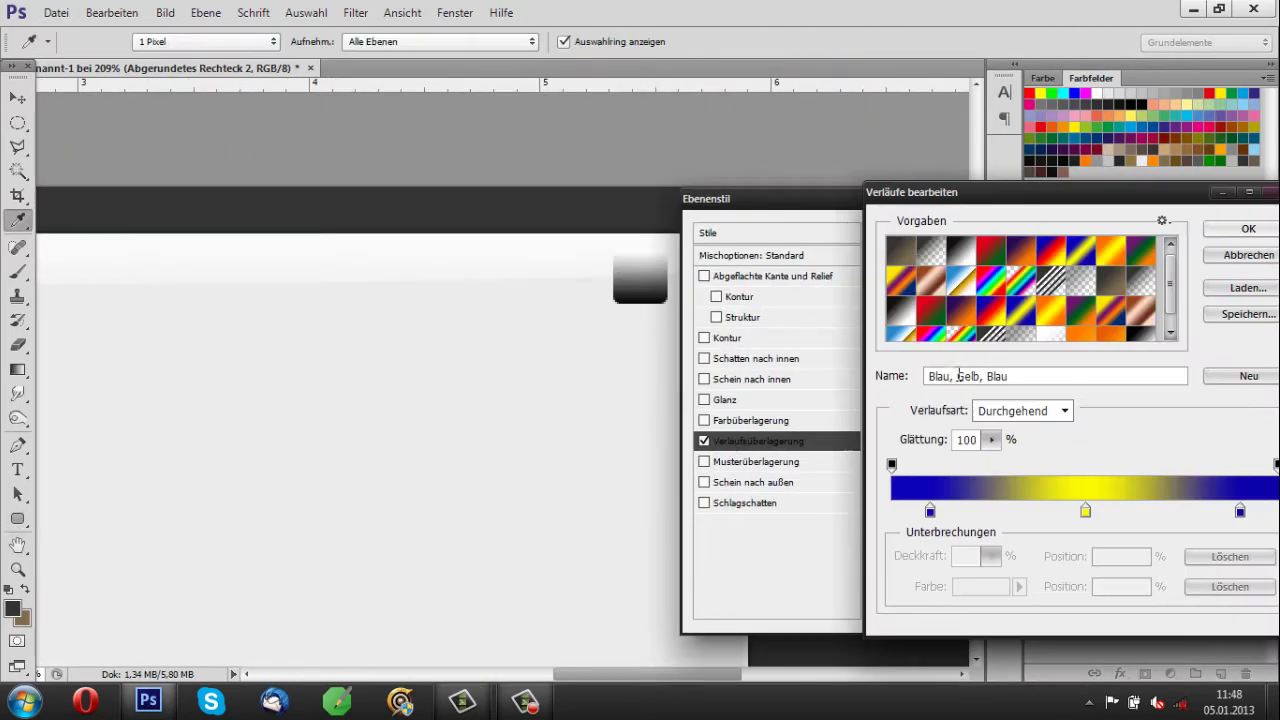
click(901, 250)
double_click(892, 511)
drag(734, 219, 1032, 228)
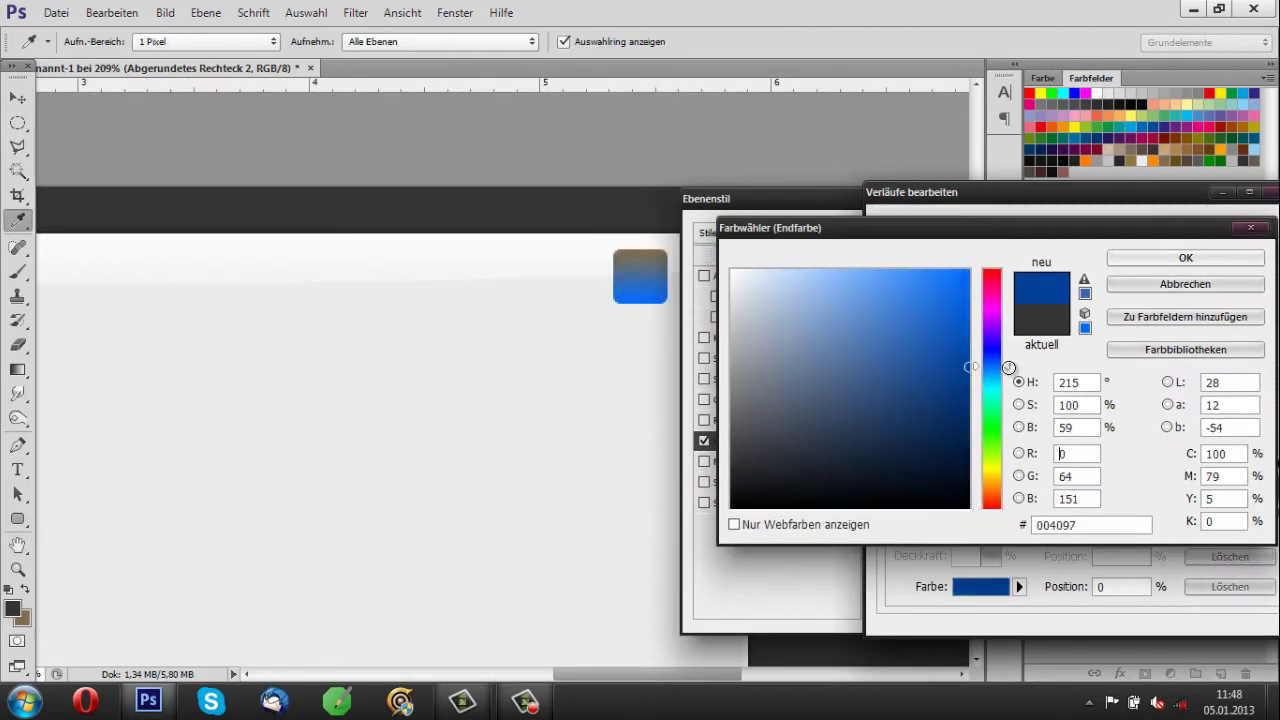
key(Return)
Set the gradient's end colour to bright blue #007eff and apply the gradient overlay.
double_click(1278, 510)
click(995, 378)
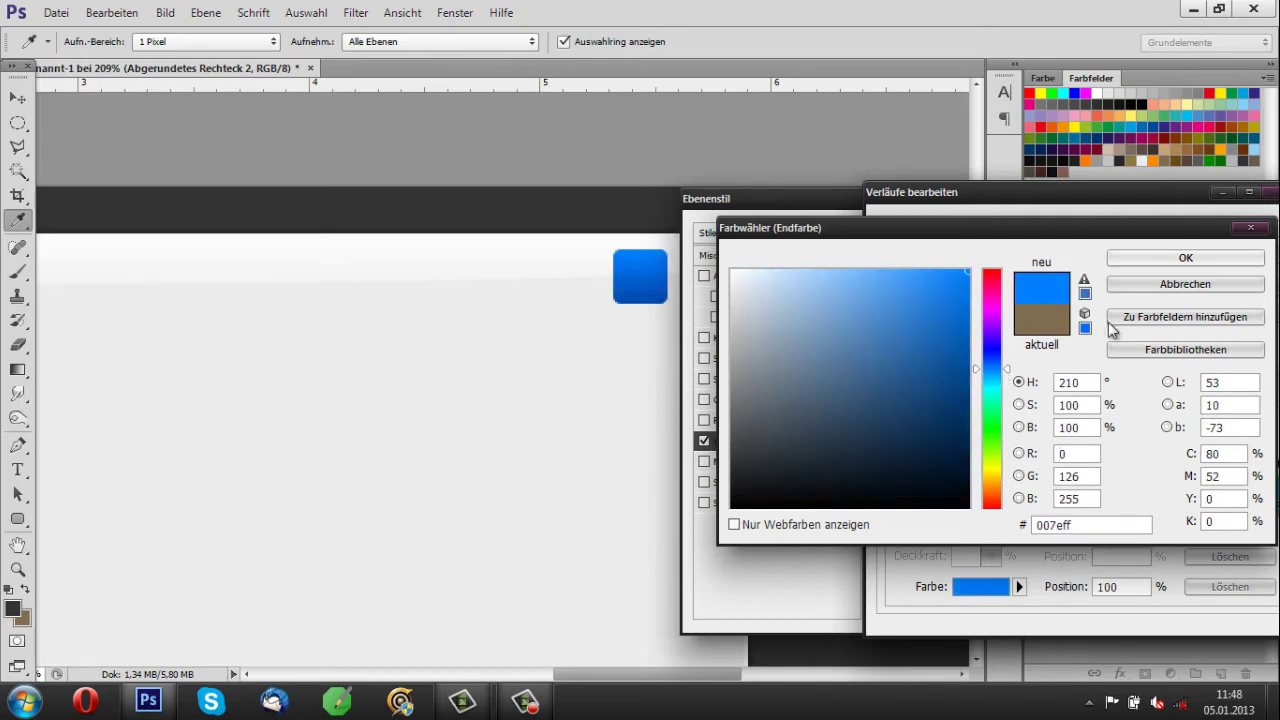
click(1148, 252)
click(1148, 252)
click(1268, 231)
Duplicate the blue square's layer and give the copy a white colour overlay at 100% opacity.
scroll(771, 423, up, 2)
key(ctrl+j)
right_click(1134, 381)
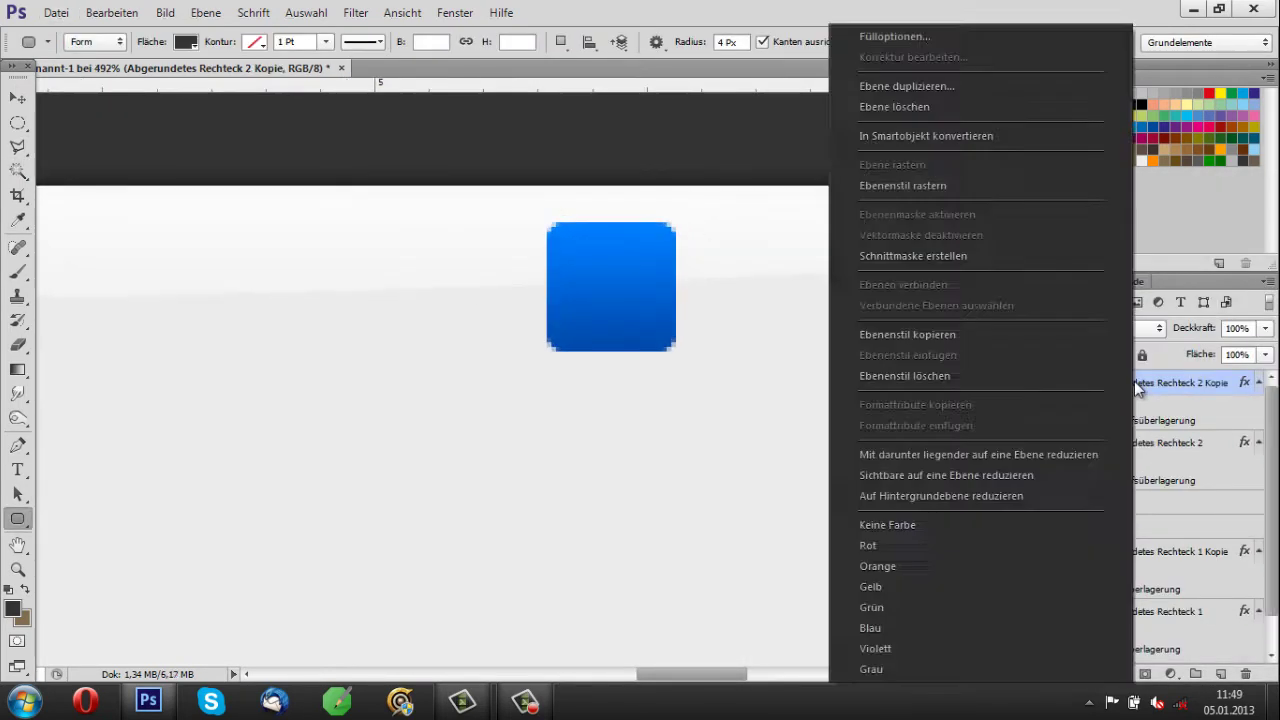
click(860, 31)
click(750, 420)
click(1100, 257)
click(732, 268)
click(1180, 260)
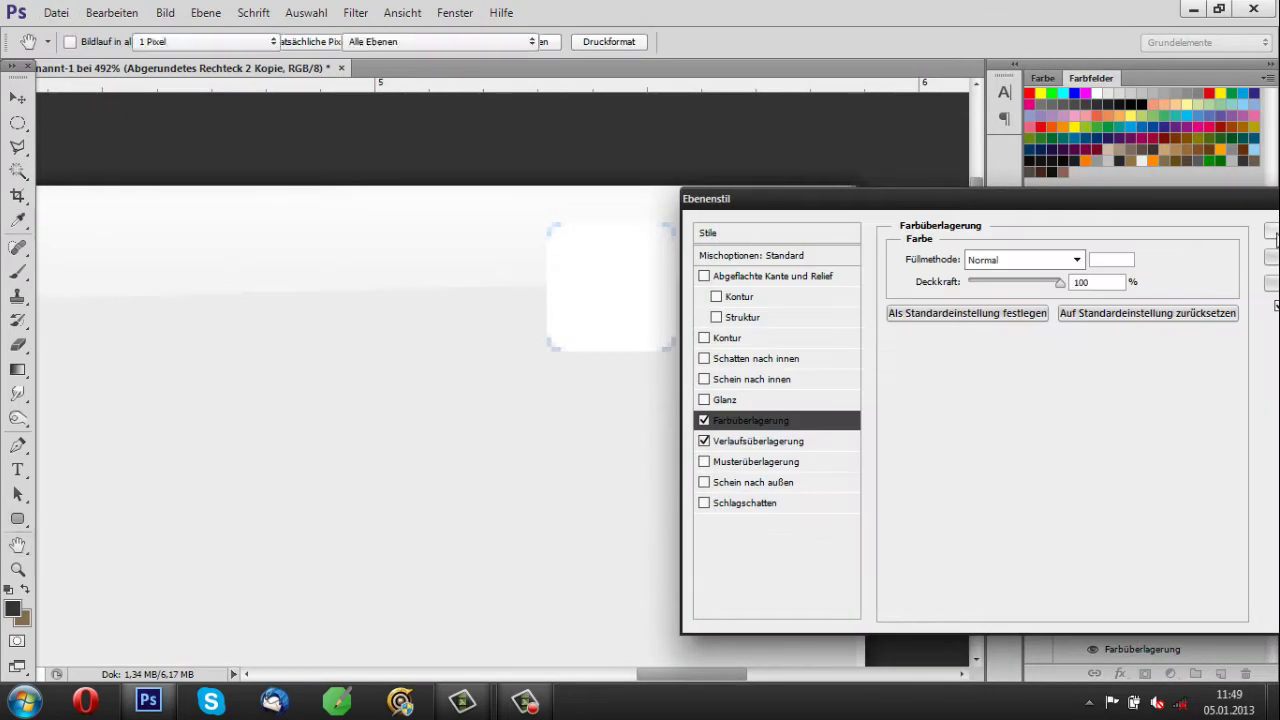
click(1268, 231)
Trim the white copy to a thin highlight line and place it just inside the blue square's top edge.
ctrl+click(1068, 385)
click(18, 122)
key(Delete)
click(18, 97)
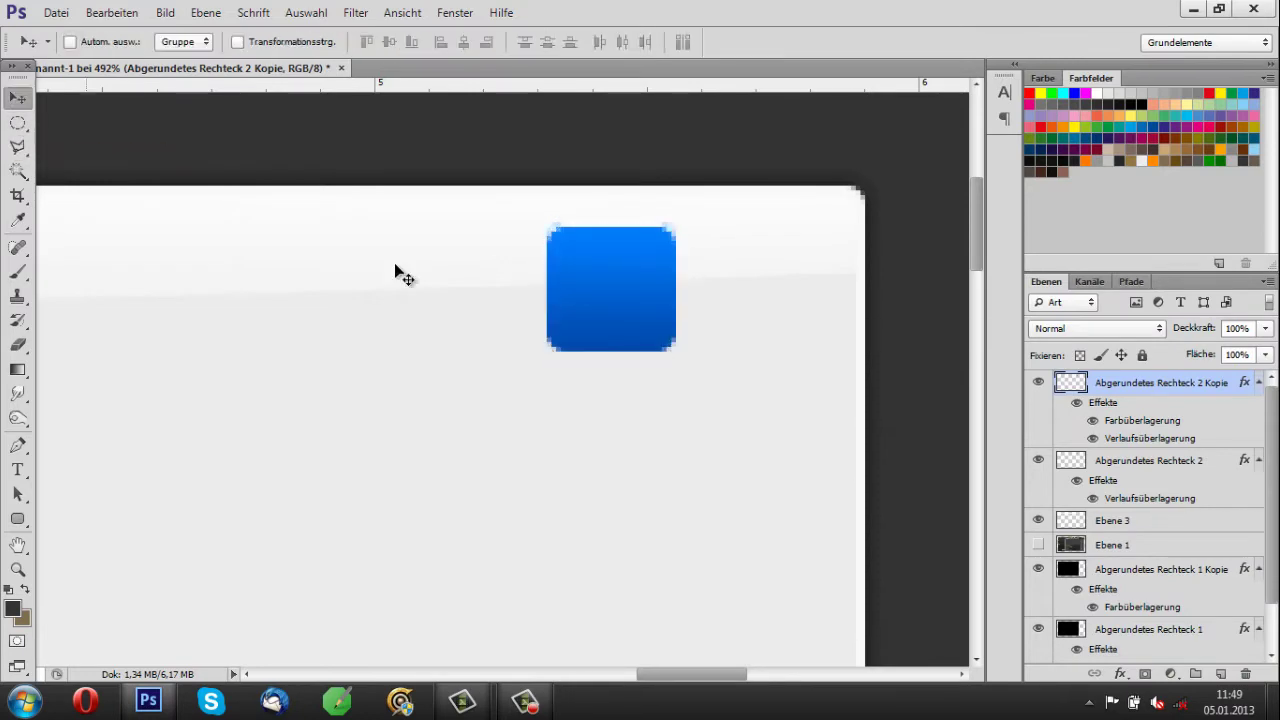
scroll(617, 226, up, 3)
key(ctrl+t)
key(Return)
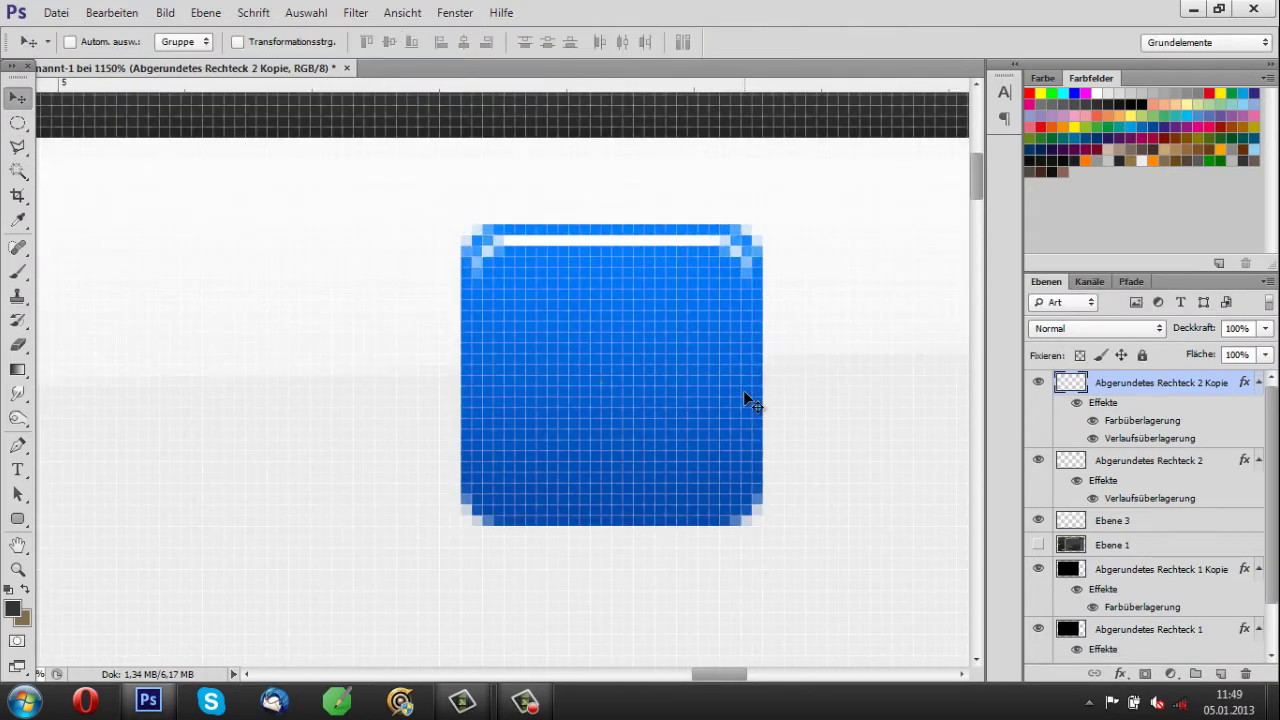
Set the highlight layer's blend mode to Ineinanderkopieren (Overlay) and its opacity to 39%.
scroll(743, 390, down, 5)
click(1097, 328)
click(1097, 222)
scroll(694, 394, down, 2)
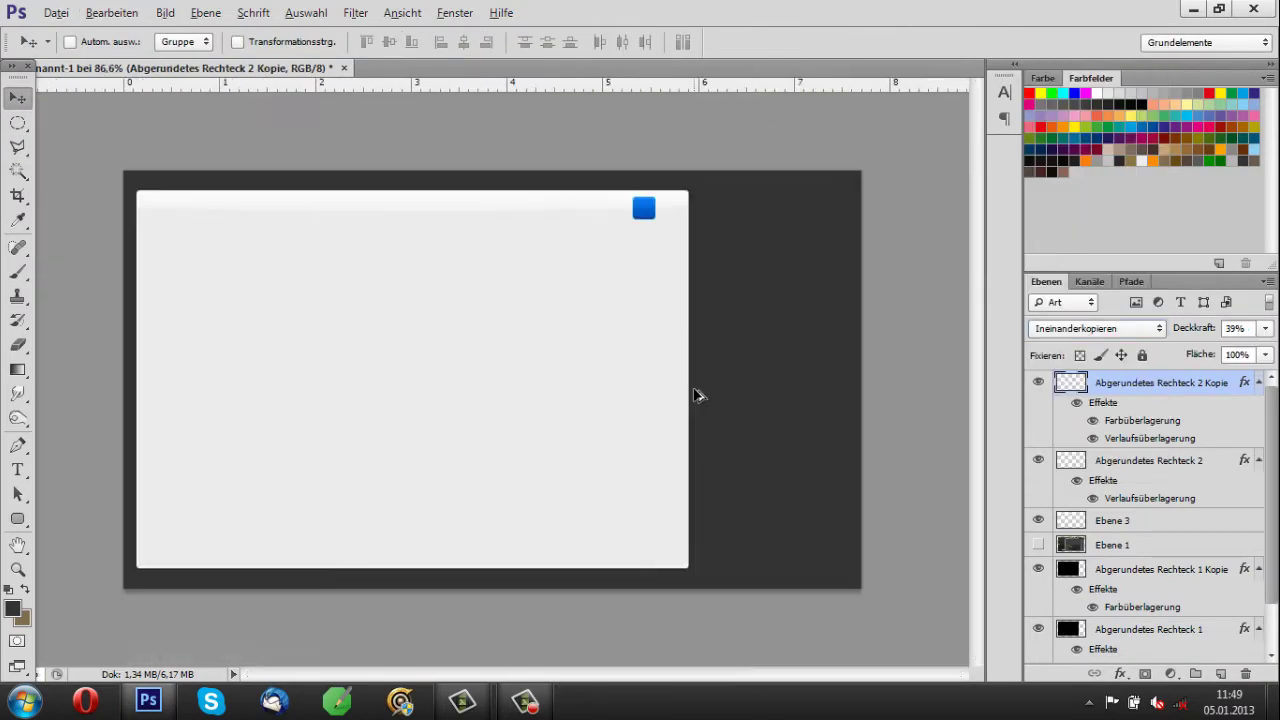
Duplicate the layer Abgerundetes Rechteck 2 and trim the duplicate slightly inward through a contracted selection.
scroll(686, 277, up, 4)
click(1118, 474)
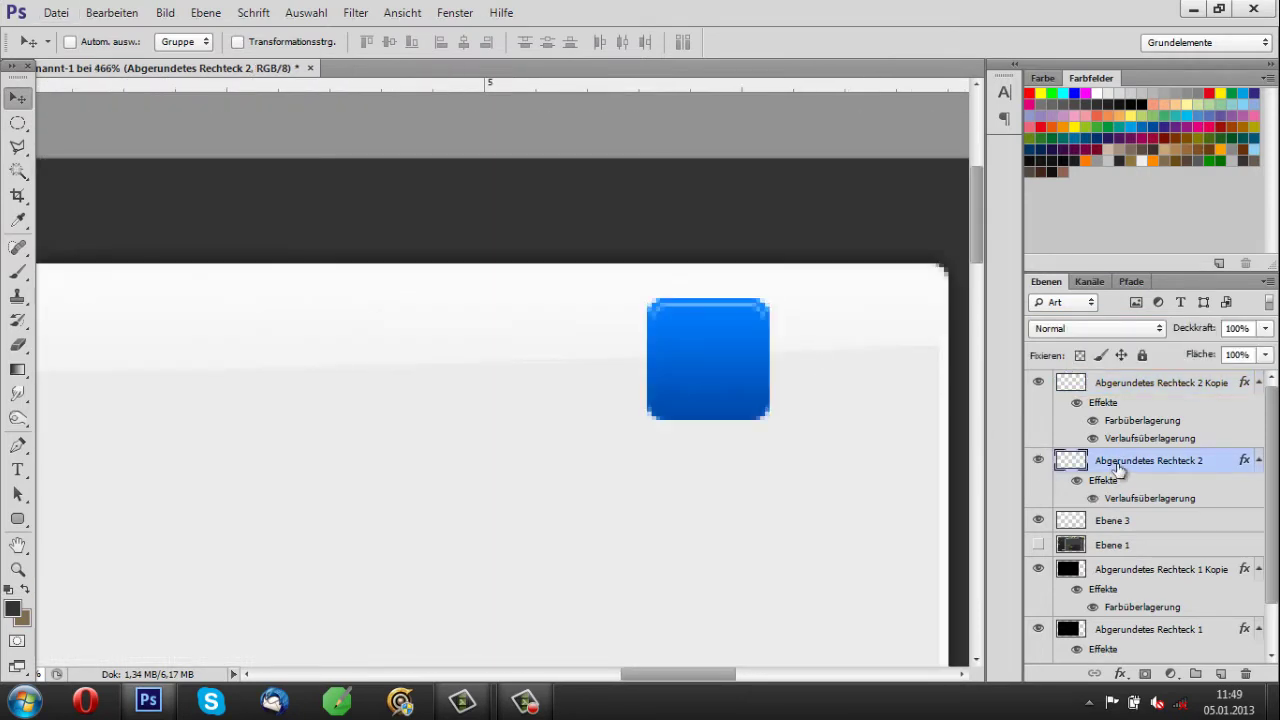
key(ctrl+j)
ctrl+click(1071, 460)
click(306, 12)
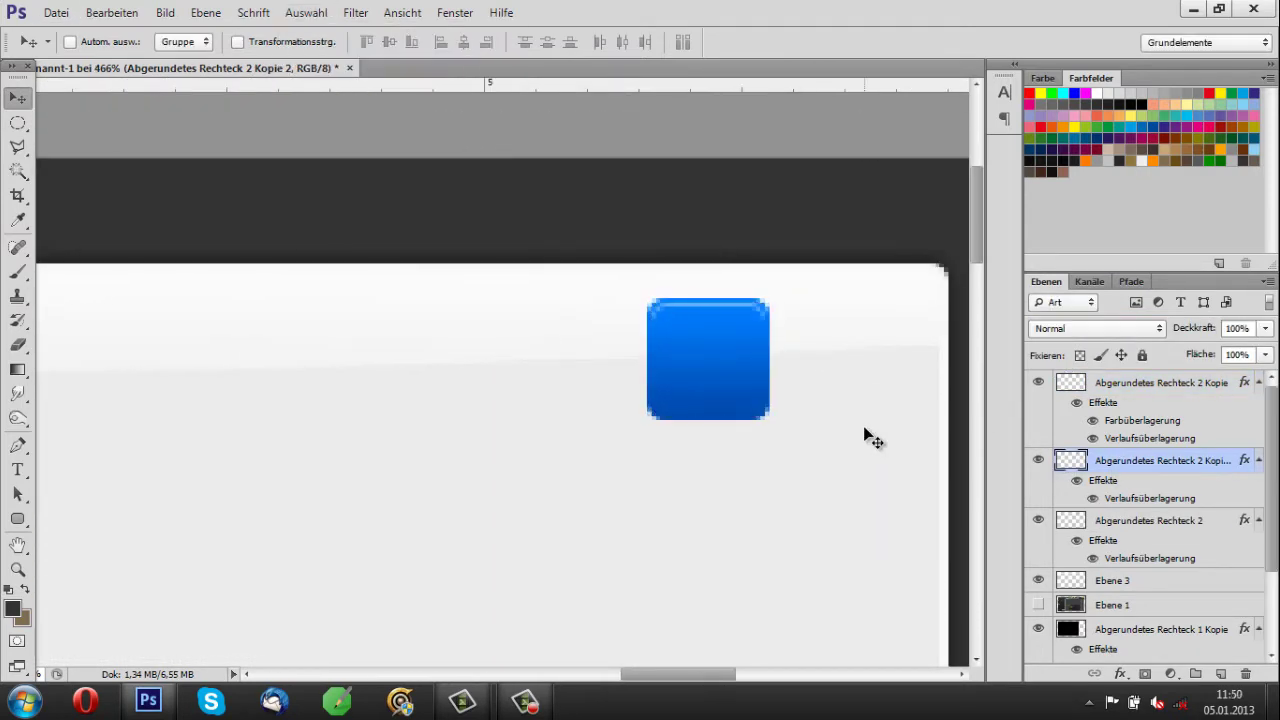
Change the start colour of the gradient overlay on the original Abgerundetes Rechteck 2 to a darker blue.
double_click(1132, 558)
click(880, 320)
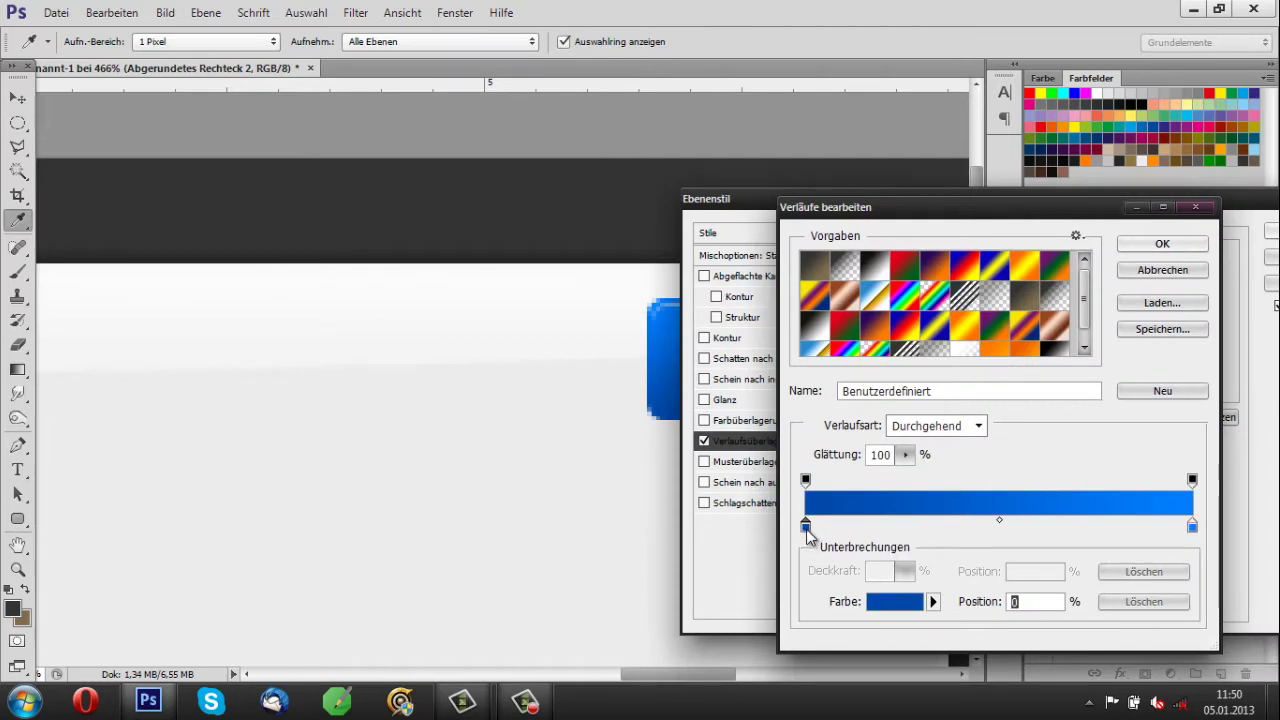
double_click(806, 527)
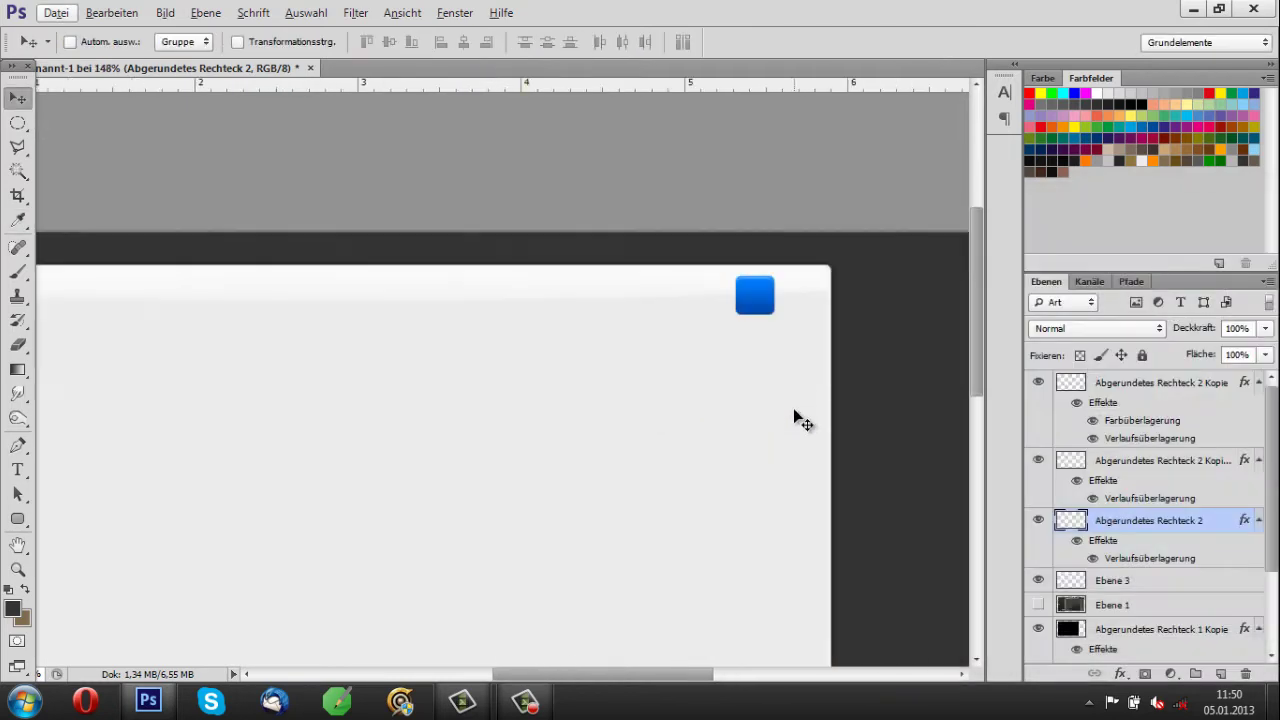
Paint a soft white glow at the blue button's bottom with a 22 px brush on a new layer blended as Ineinanderkopieren.
scroll(800, 300, up, 3)
key(b)
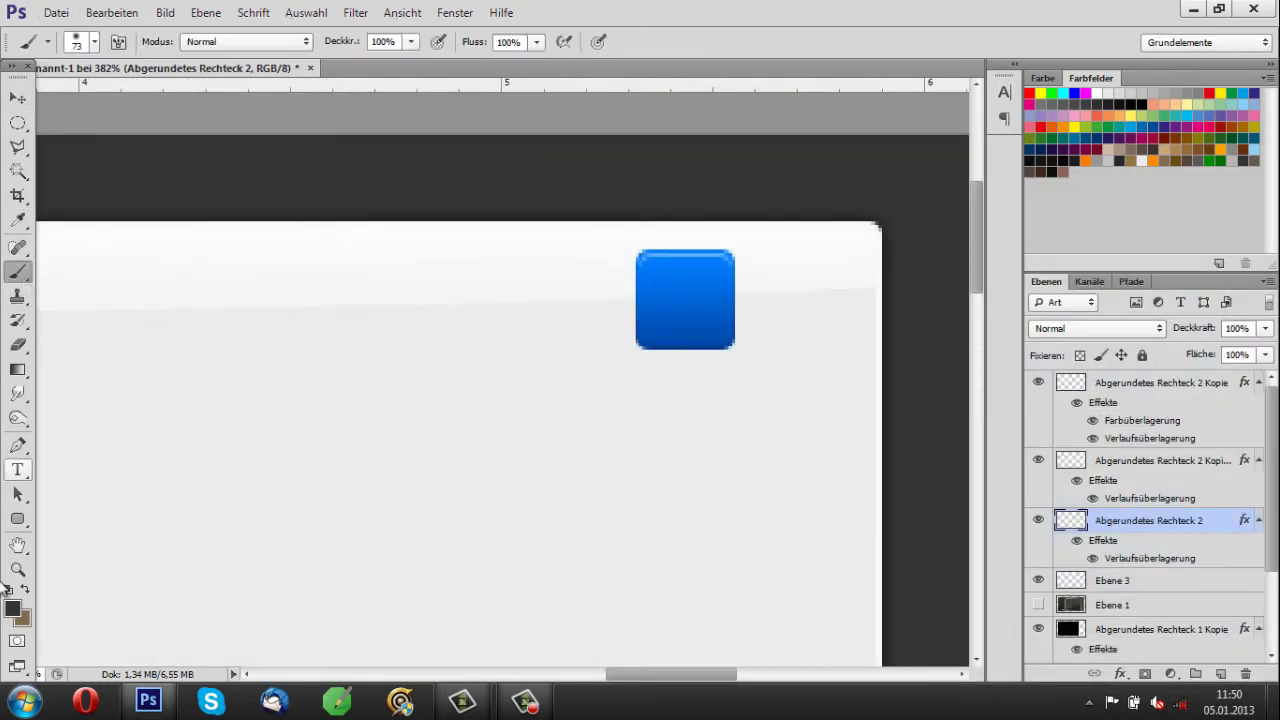
click(13, 608)
key(Return)
click(94, 41)
click(1160, 460)
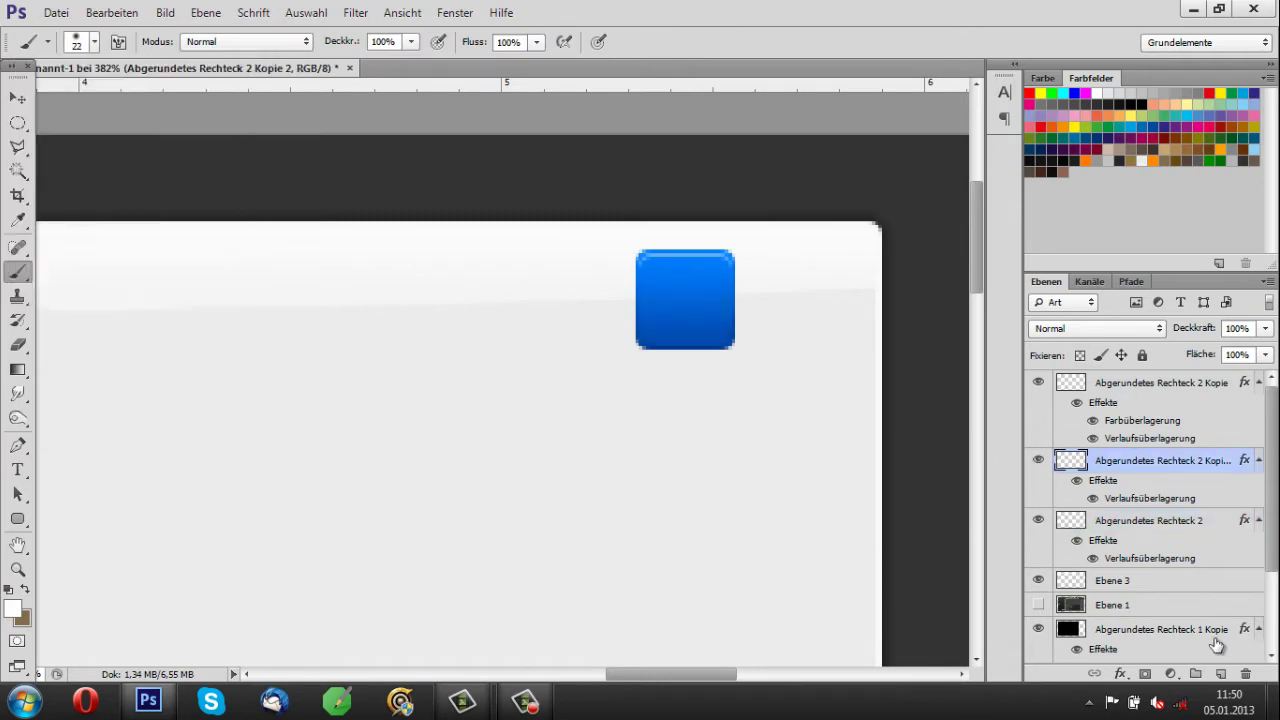
click(1221, 673)
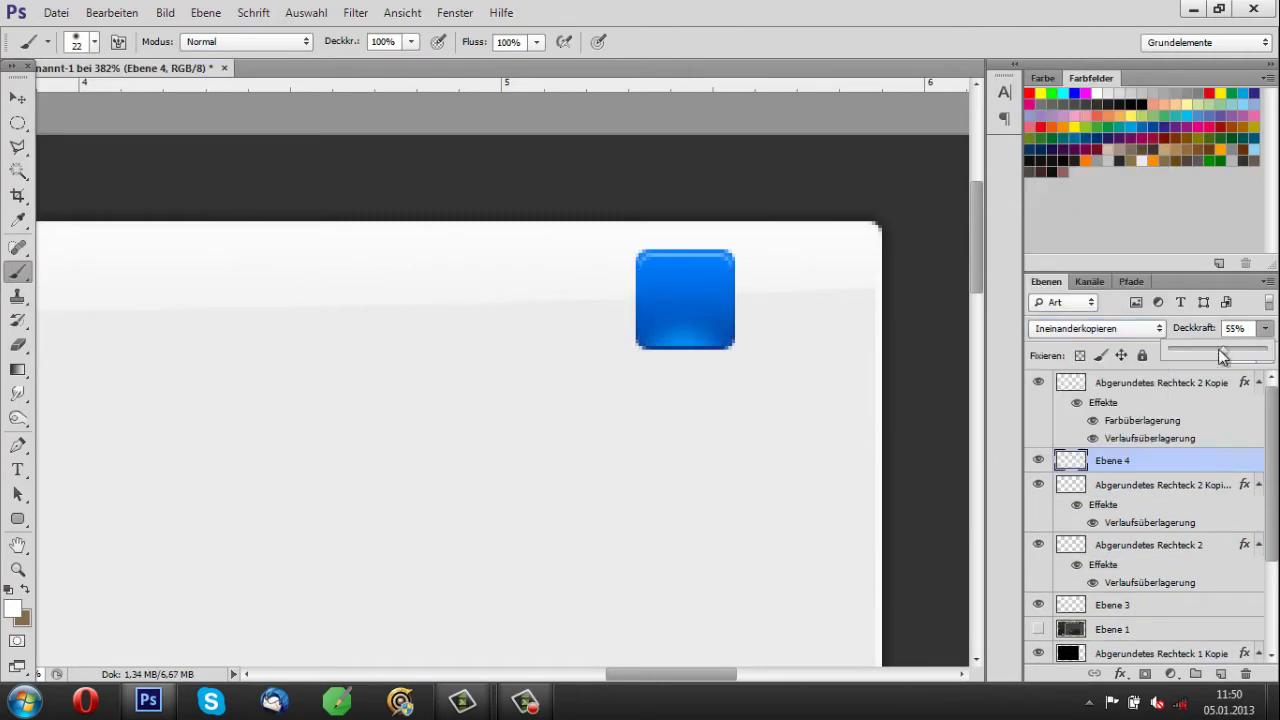
Lower the opacity of the glow layer Ebene 4 to 51%.
drag(1222, 357, 1218, 357)
key(v)
scroll(331, 297, down, 4)
scroll(565, 237, up, 5)
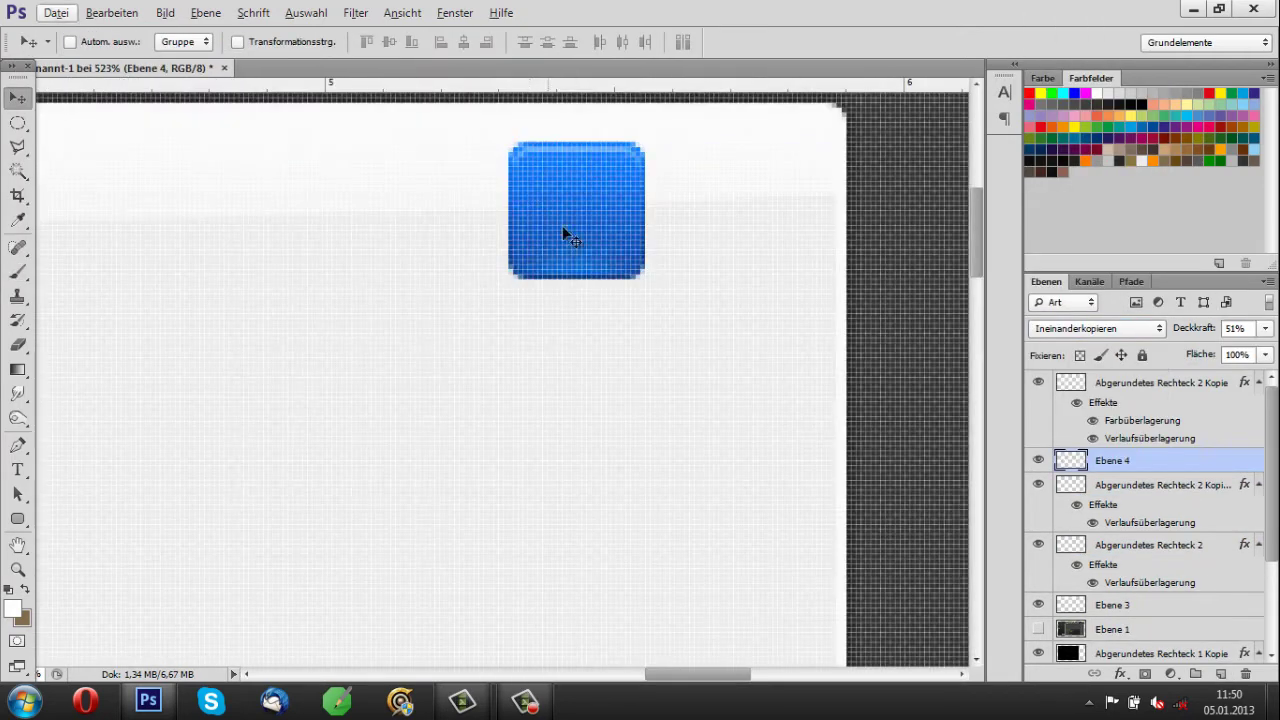
drag(565, 237, 634, 351)
scroll(634, 351, up, 3)
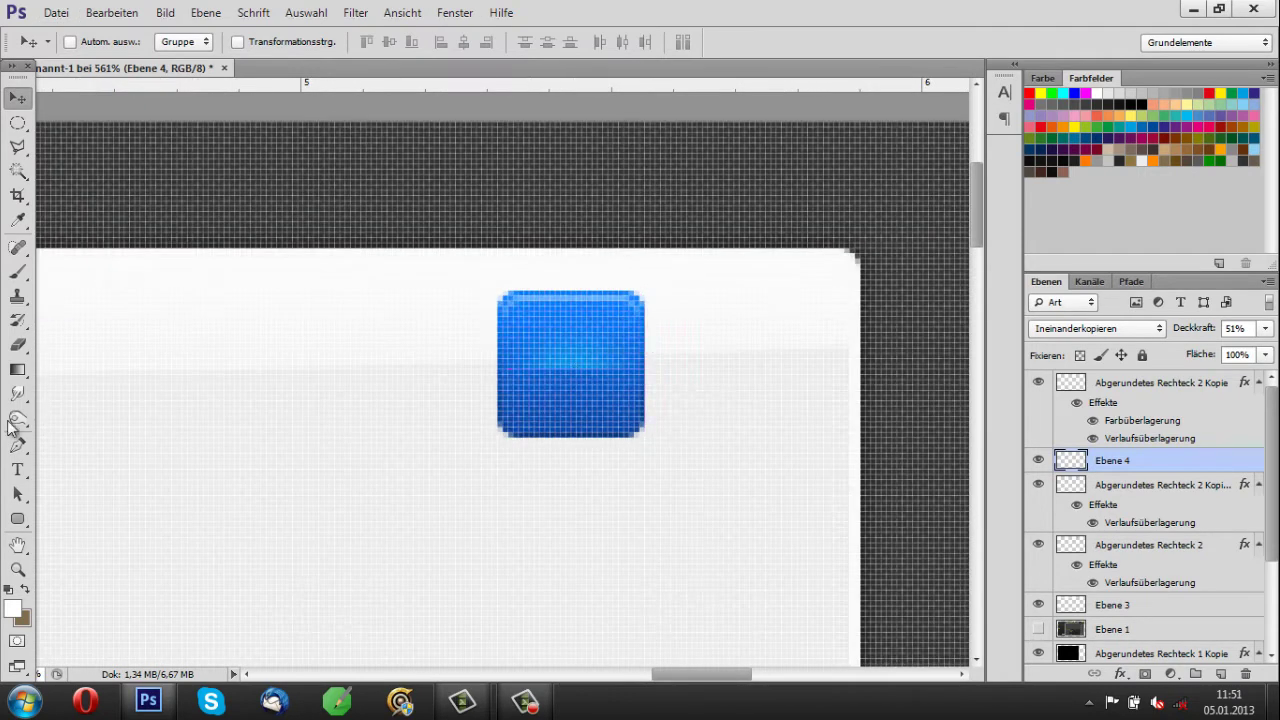
key(e)
scroll(600, 430, down, 5)
key(v)
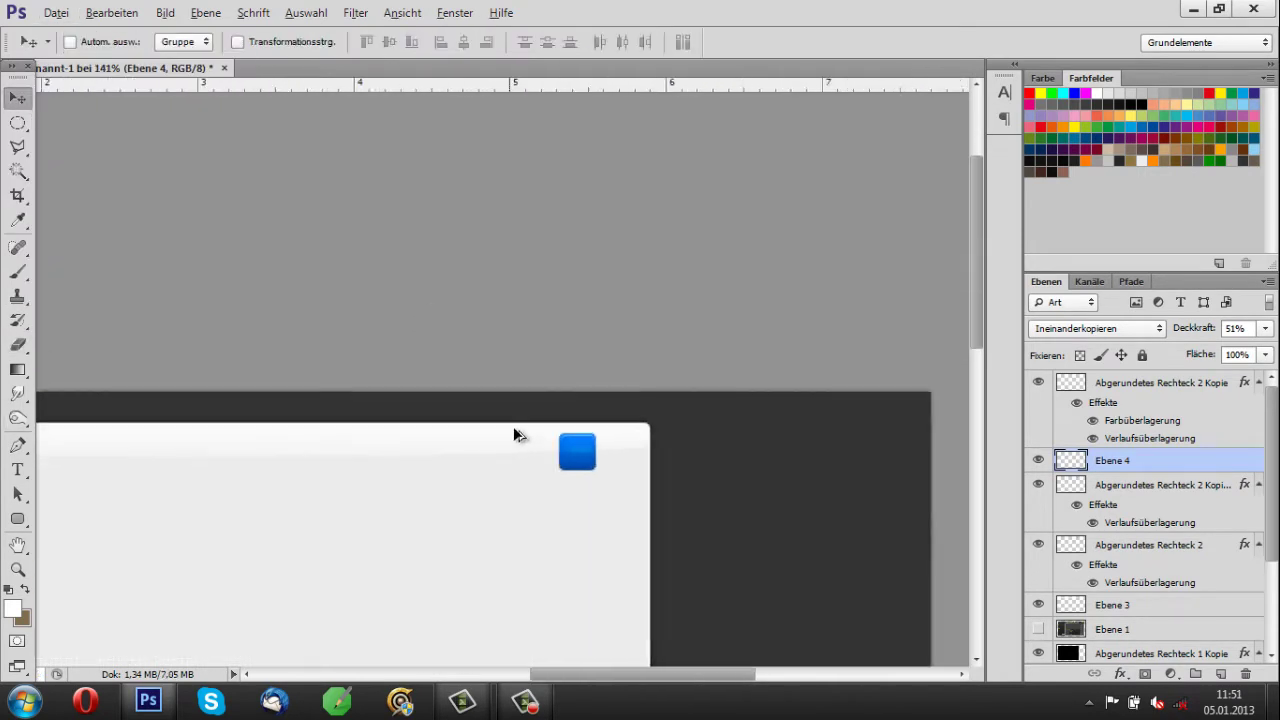
scroll(804, 154, up, 5)
key(e)
key(v)
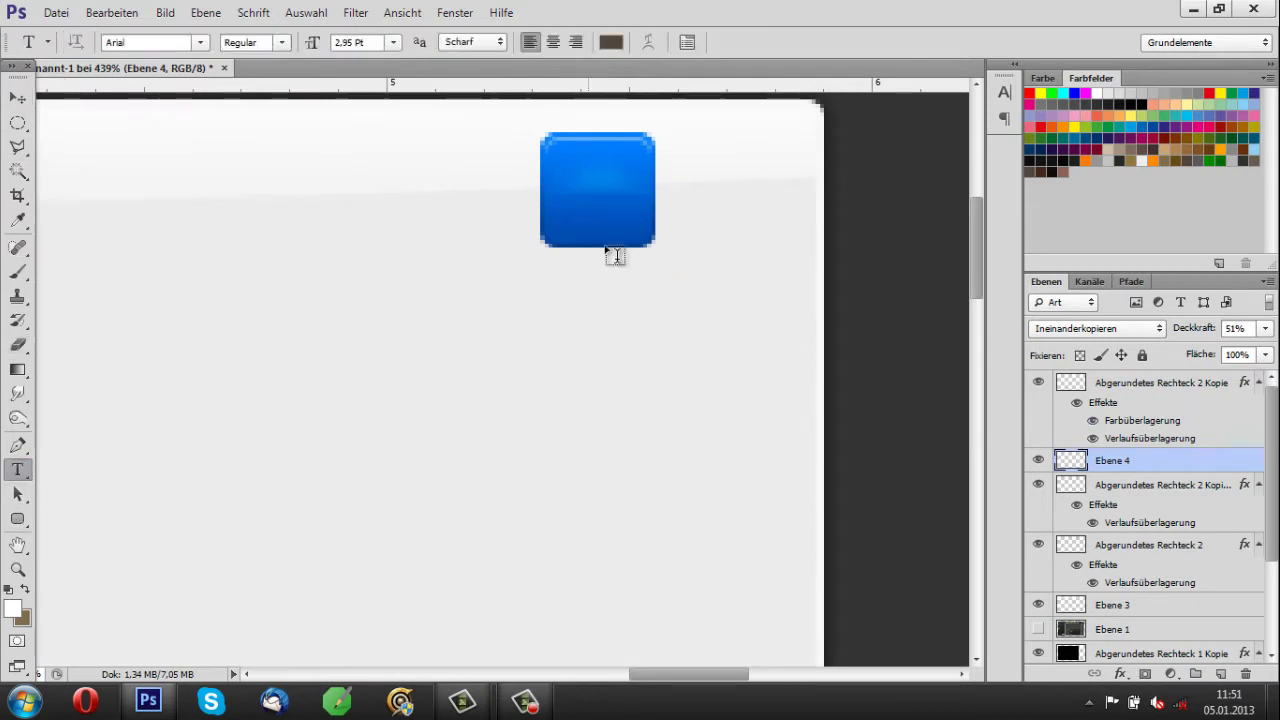
Group the four blue button layers, including Ebene 4, and rename the group as x.
click(1120, 383)
key(ctrl+g)
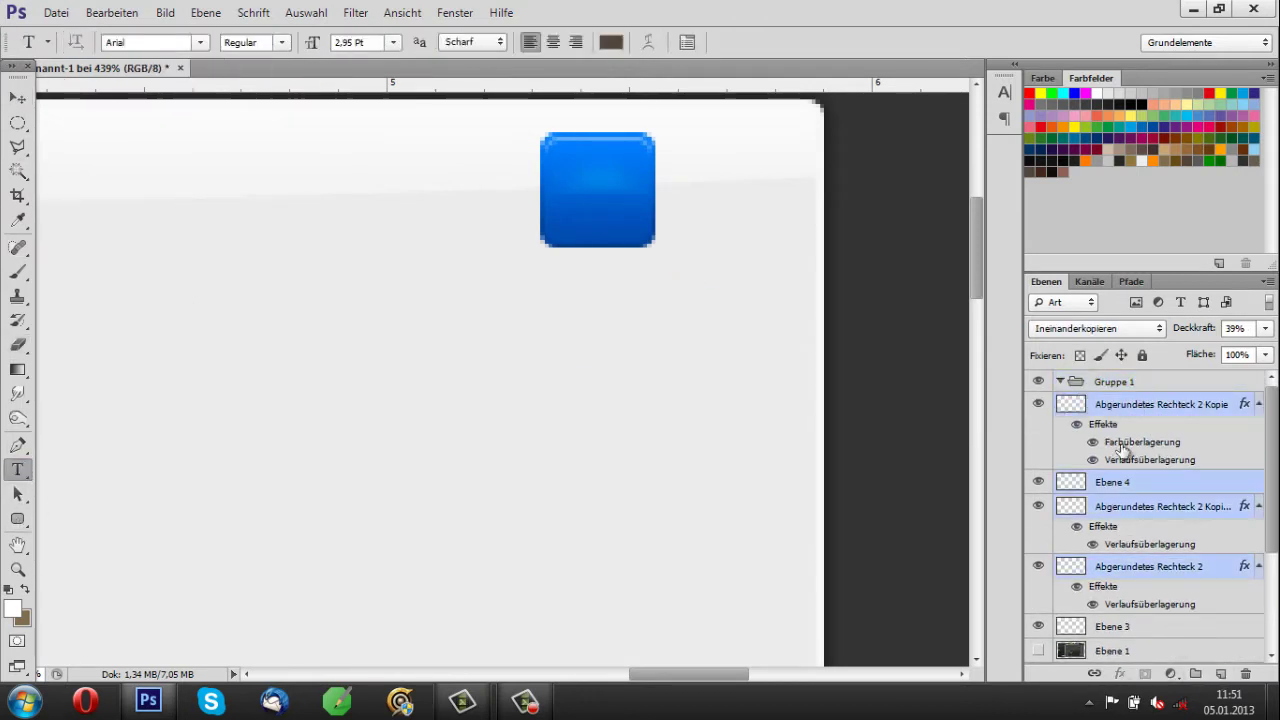
drag(1135, 415, 1128, 389)
double_click(1119, 383)
Add a letter X in Arial at the centre of the blue button and colour it dark blue.
click(583, 195)
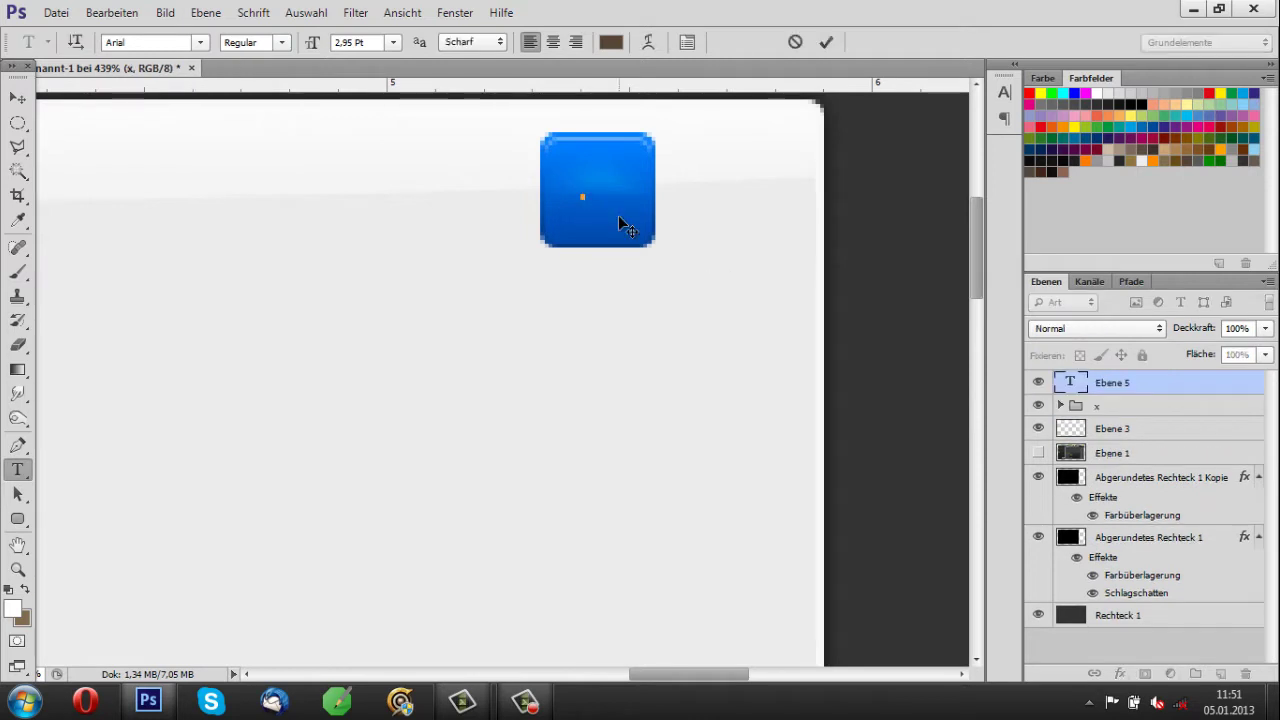
click(17, 97)
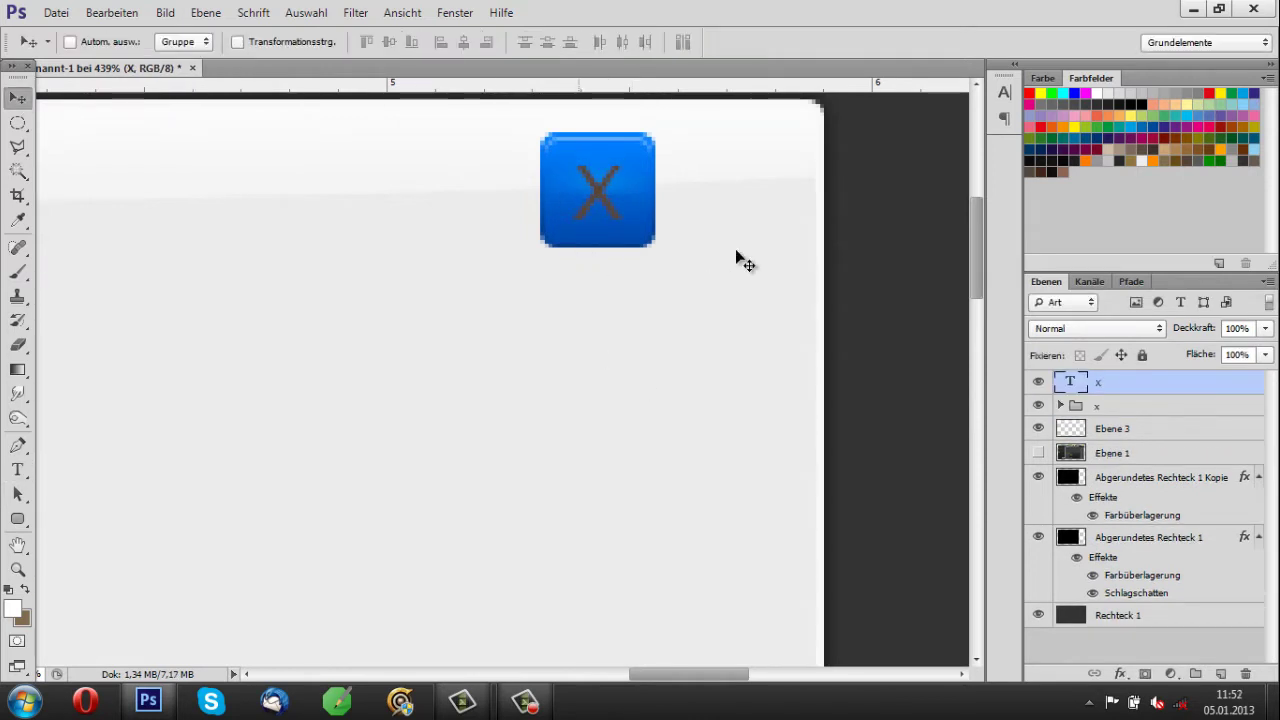
double_click(1070, 382)
click(610, 42)
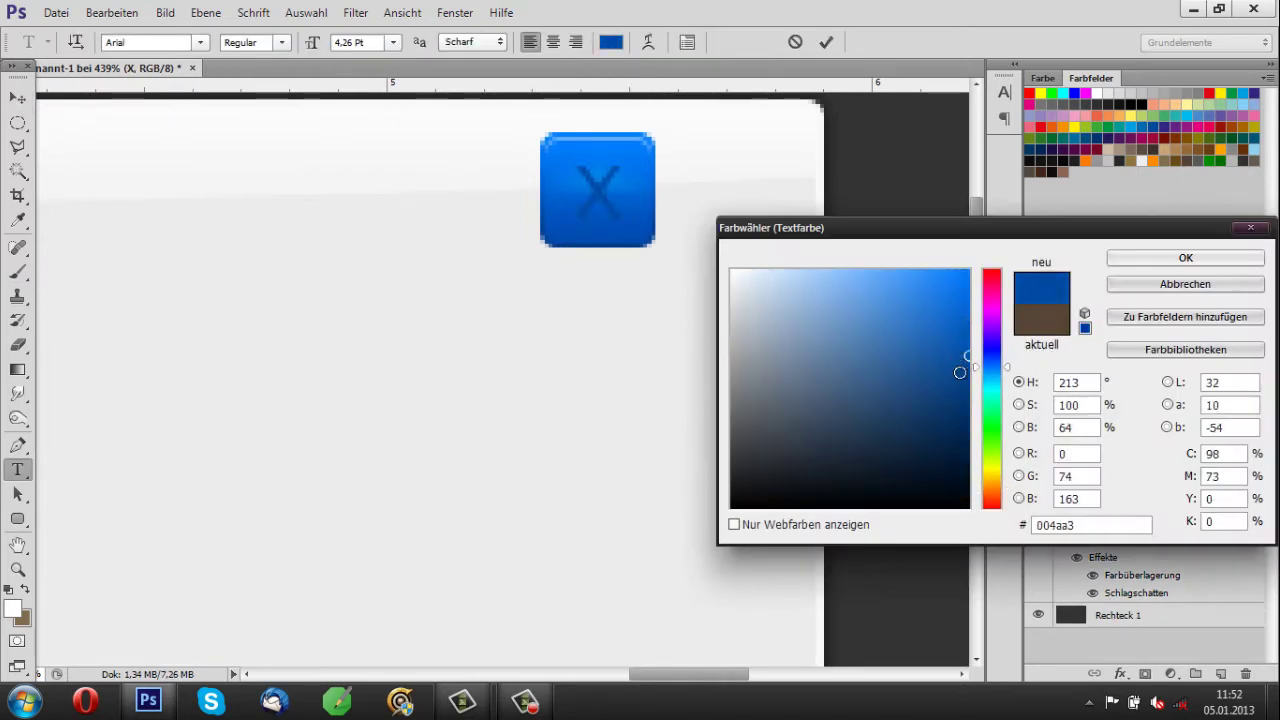
click(1218, 262)
Duplicate the X text, recolour the copy a brighter blue and place it beneath the dark X as a highlight.
key(ctrl+j)
double_click(1066, 378)
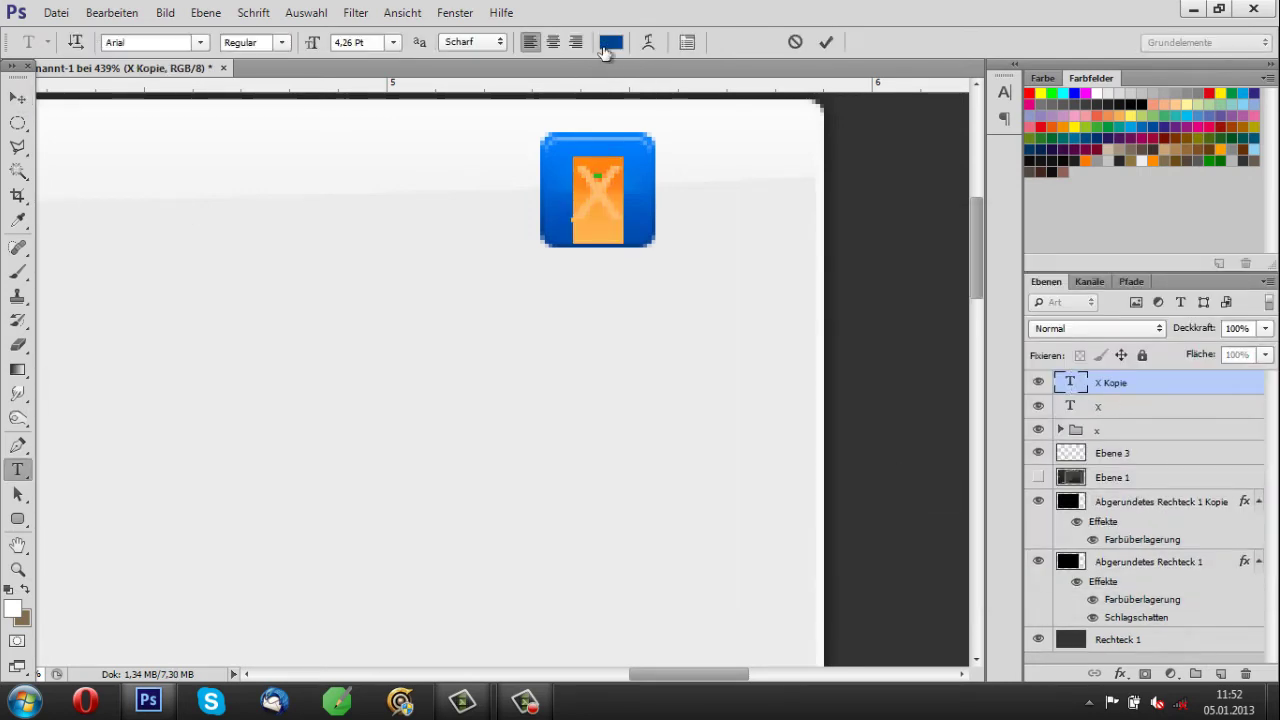
click(610, 42)
click(958, 311)
click(1140, 262)
key(v)
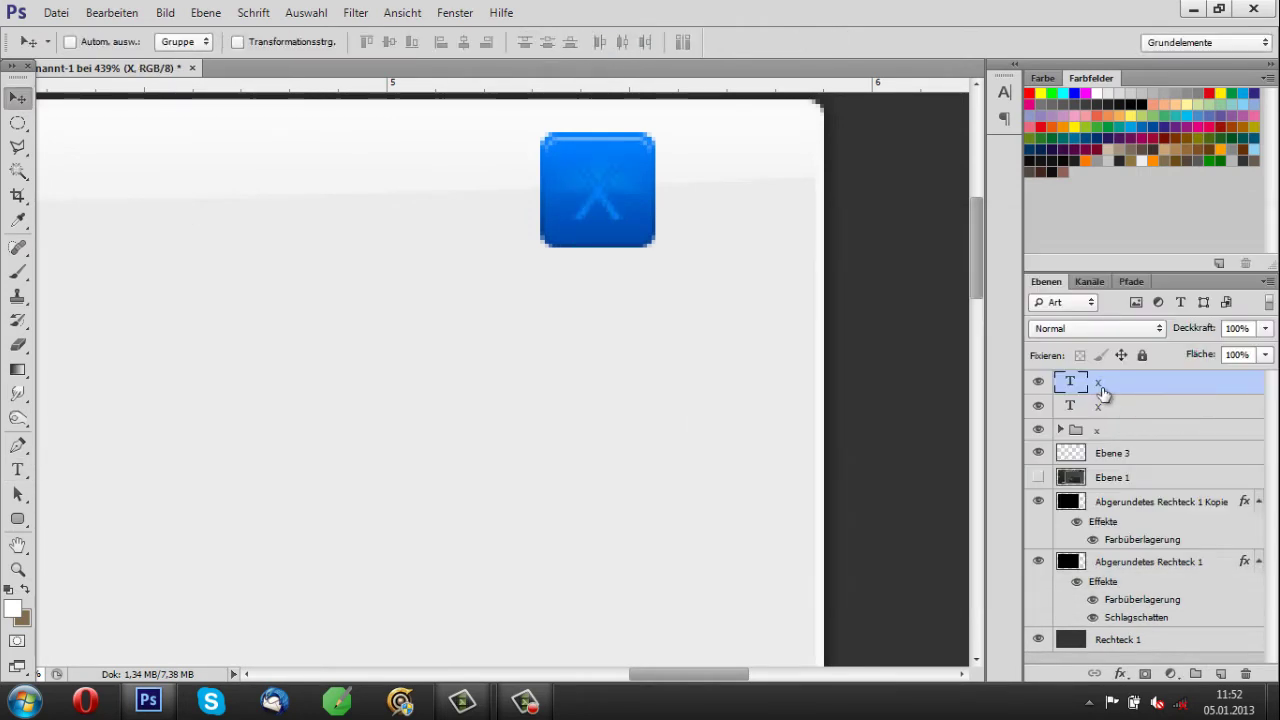
click(1100, 405)
scroll(790, 168, down, 10)
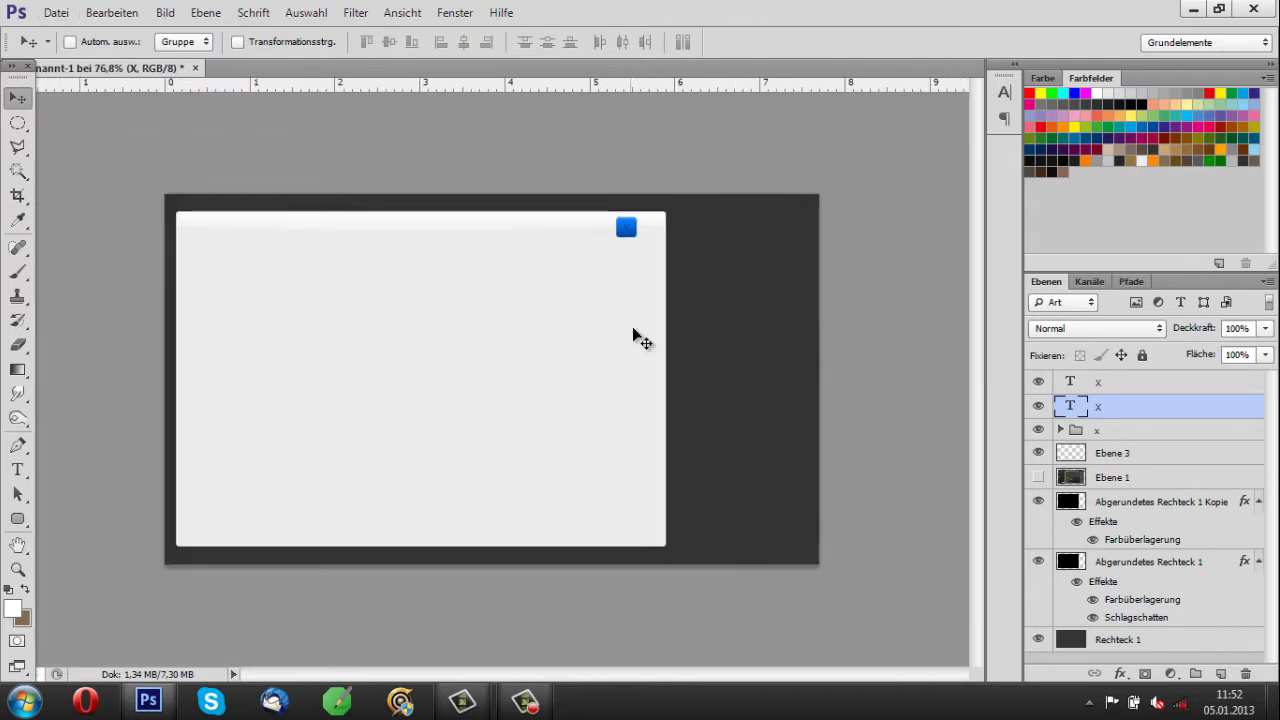
Move both X text layers into the group x and duplicate the group as a second header button named -.
click(1060, 429)
shift+click(1098, 381)
drag(1098, 381, 1100, 430)
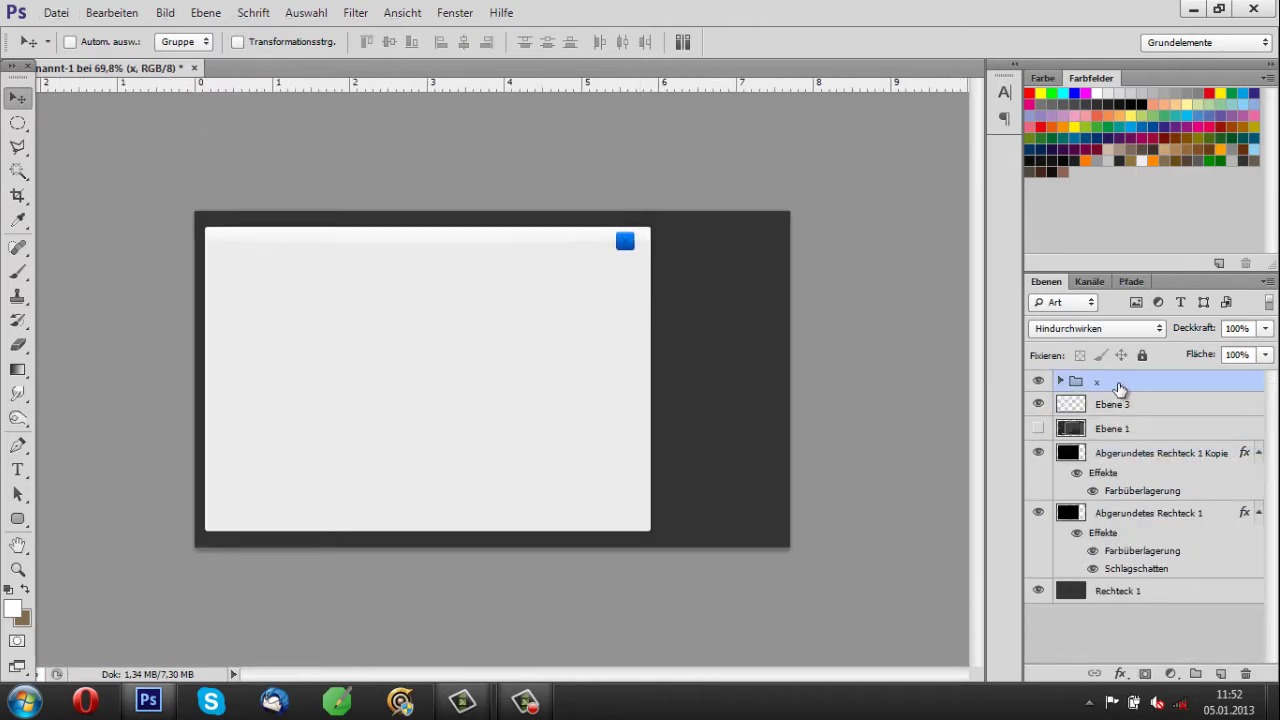
mouse_move(1118, 383)
mouse_down()
mouse_move(1118, 425)
mouse_move(1112, 388)
mouse_up()
key(ctrl+j)
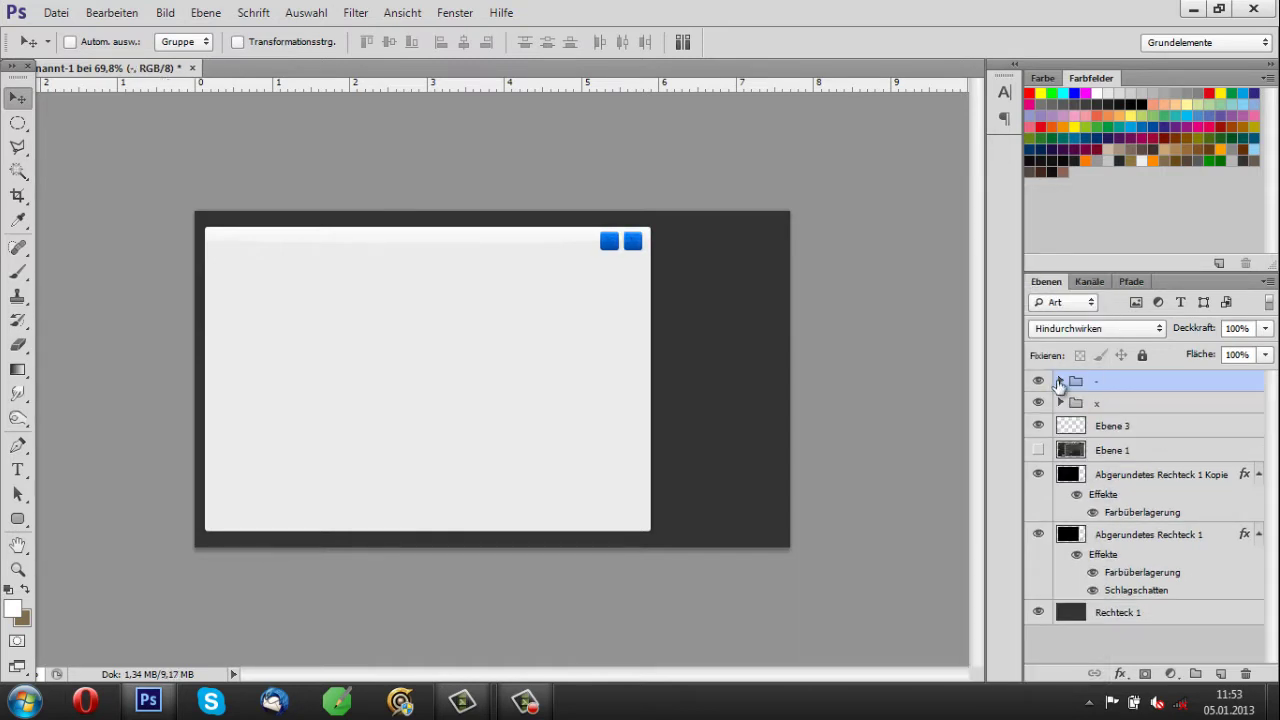
Replace both X texts in the - group with a minus sign.
click(1060, 384)
double_click(1083, 403)
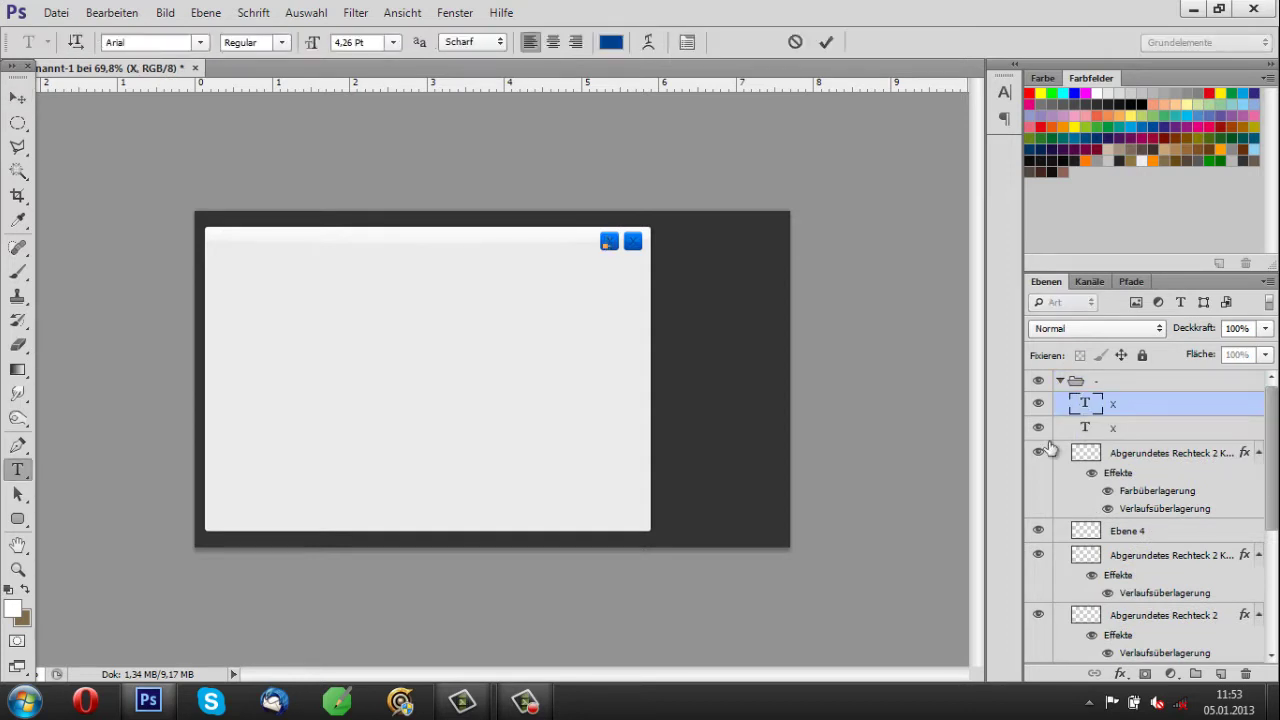
text(-)
double_click(1084, 427)
text(-)
click(17, 97)
scroll(630, 241, up, 5)
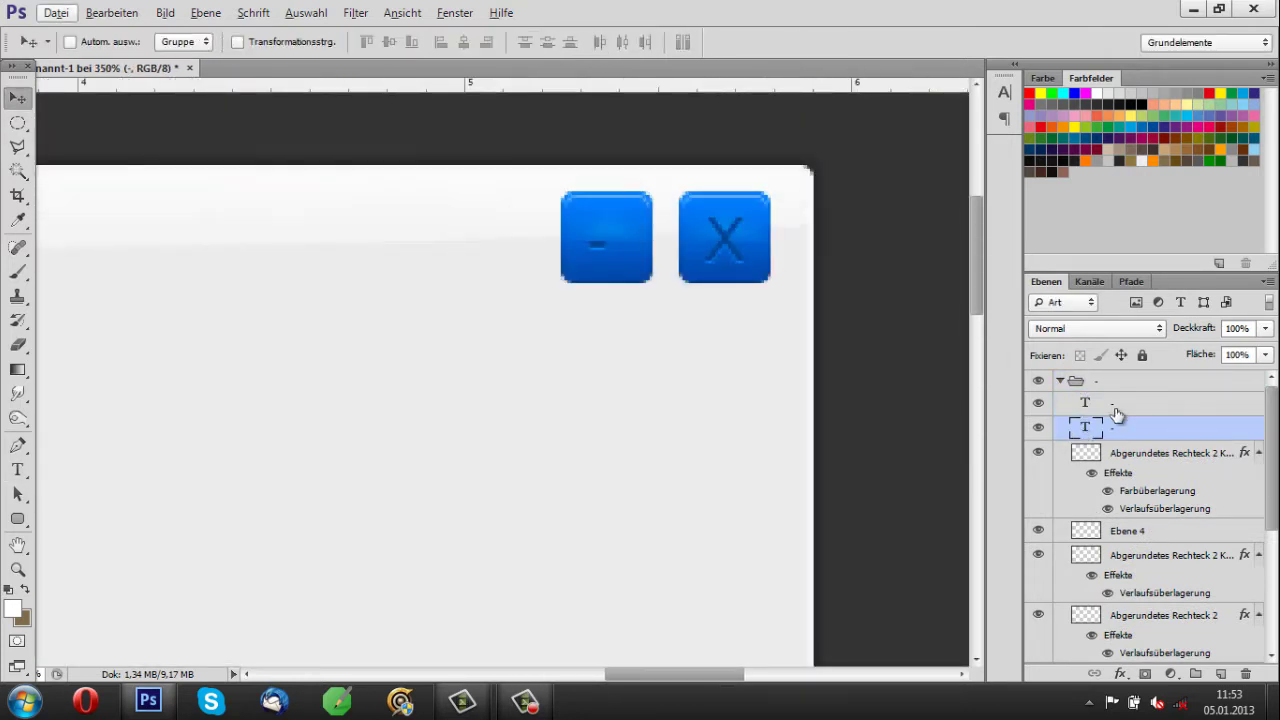
Move both minus text layers together towards the centre of the second button.
ctrl+click(1115, 403)
key(ctrl+t)
drag(608, 254, 629, 261)
key(Return)
scroll(600, 280, down, 5)
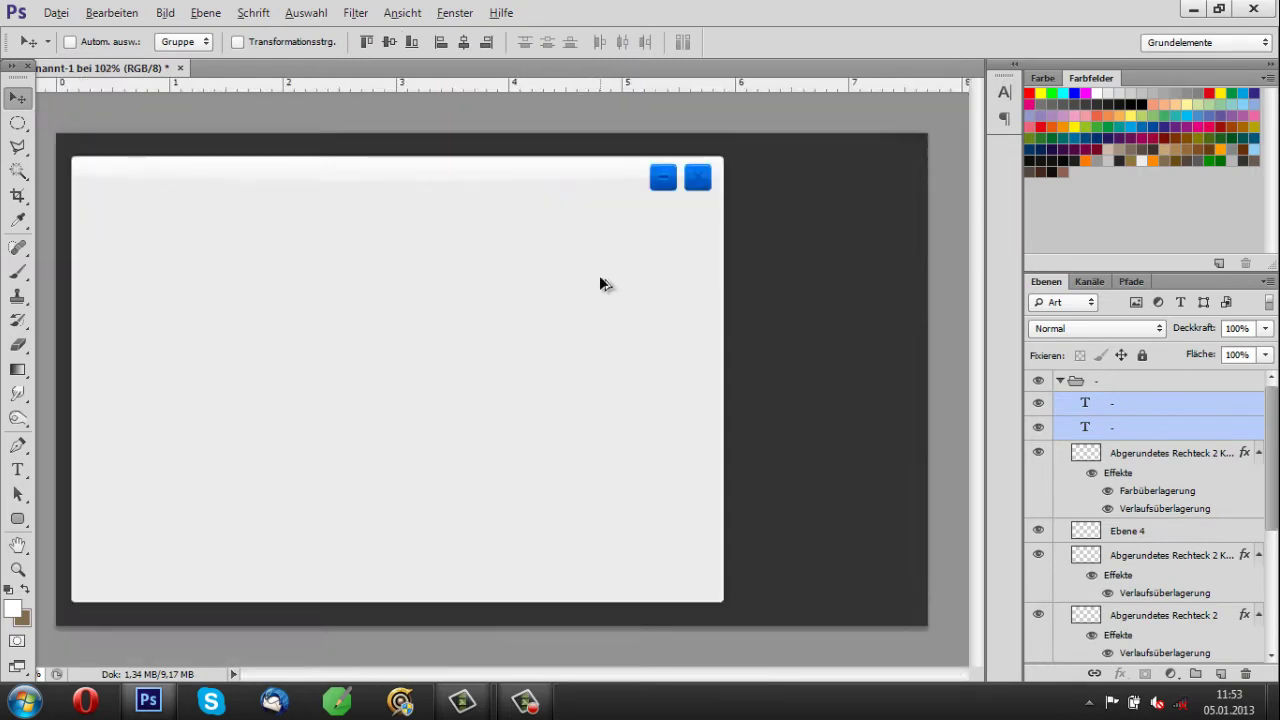
Delete both minus text layers and draw a horizontal line about 14 px long and 1 px thick across the second button.
scroll(700, 190, up, 4)
key(Delete)
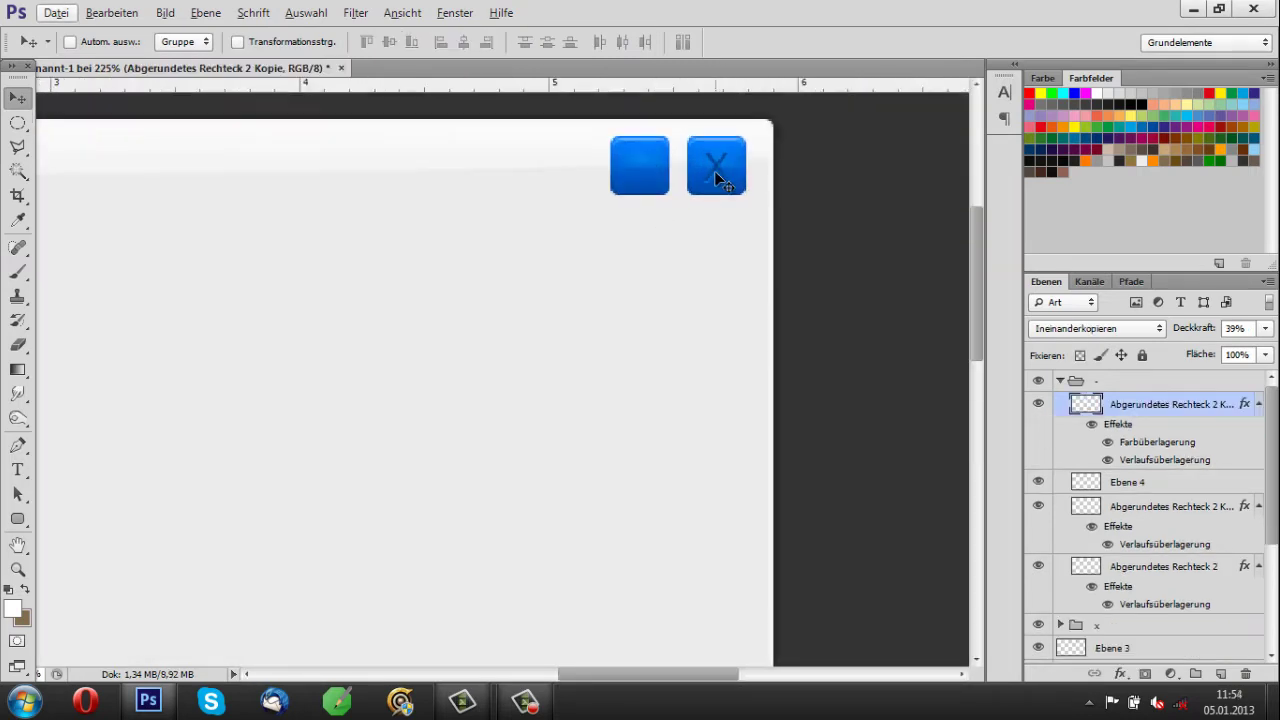
scroll(714, 166, up, 3)
right_click(17, 519)
click(100, 592)
drag(593, 311, 594, 311)
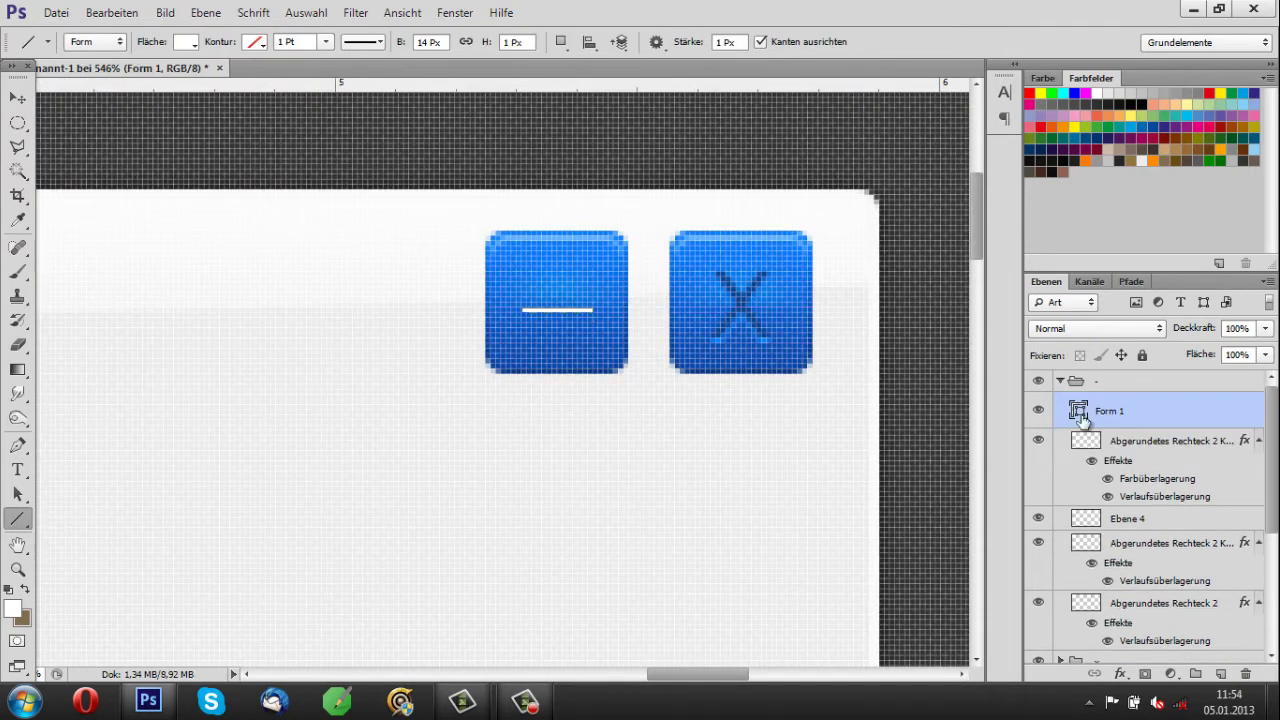
Recolour the line Form 1 with a blue sampled from the second button.
double_click(1078, 411)
click(560, 330)
click(1260, 271)
Duplicate the line Form 1 and give the copy a dark blue colour overlay (#004291) sampled from the X.
key(ctrl+j)
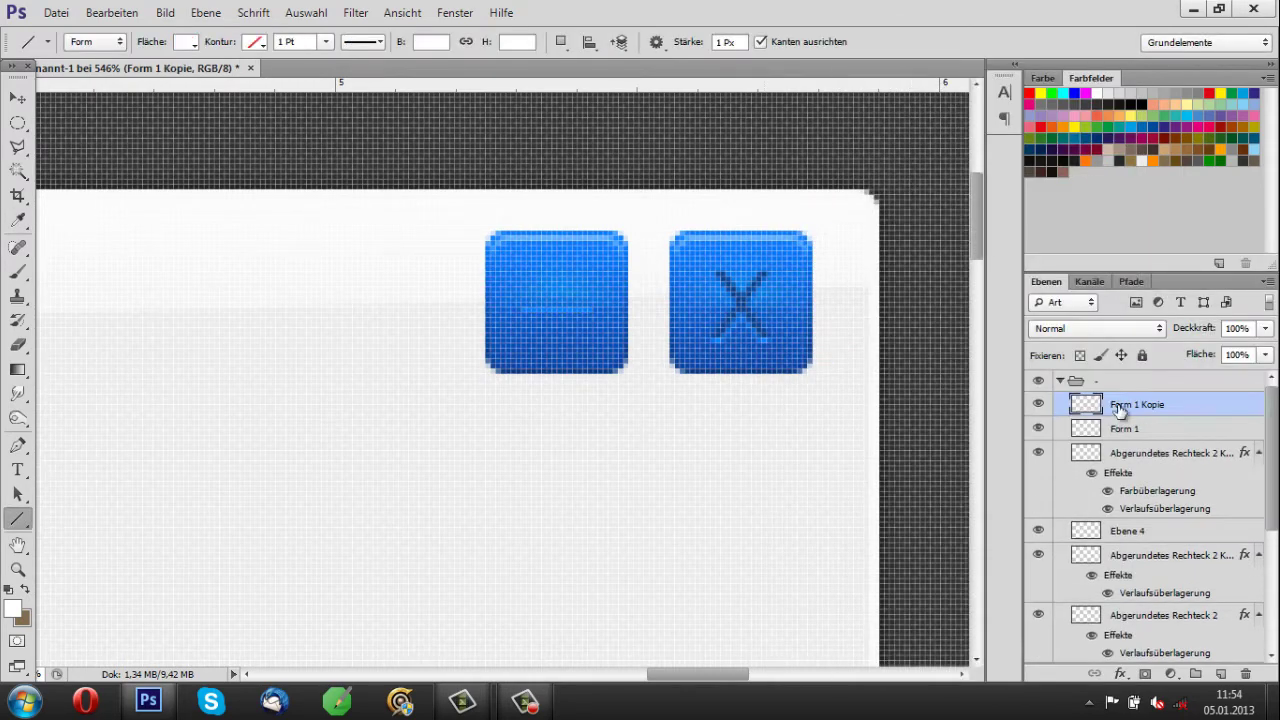
right_click(1132, 405)
click(880, 36)
click(810, 406)
click(1105, 248)
click(744, 298)
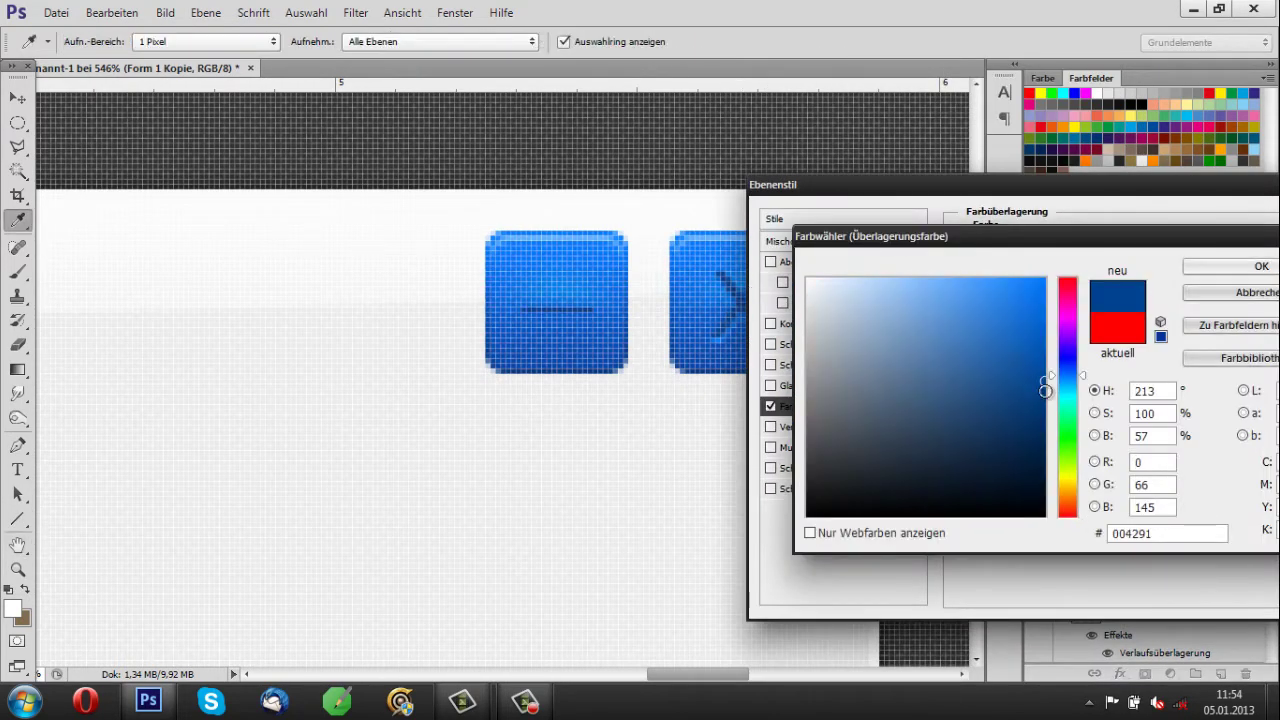
click(1238, 276)
click(1137, 234)
key(v)
scroll(651, 640, down, 5)
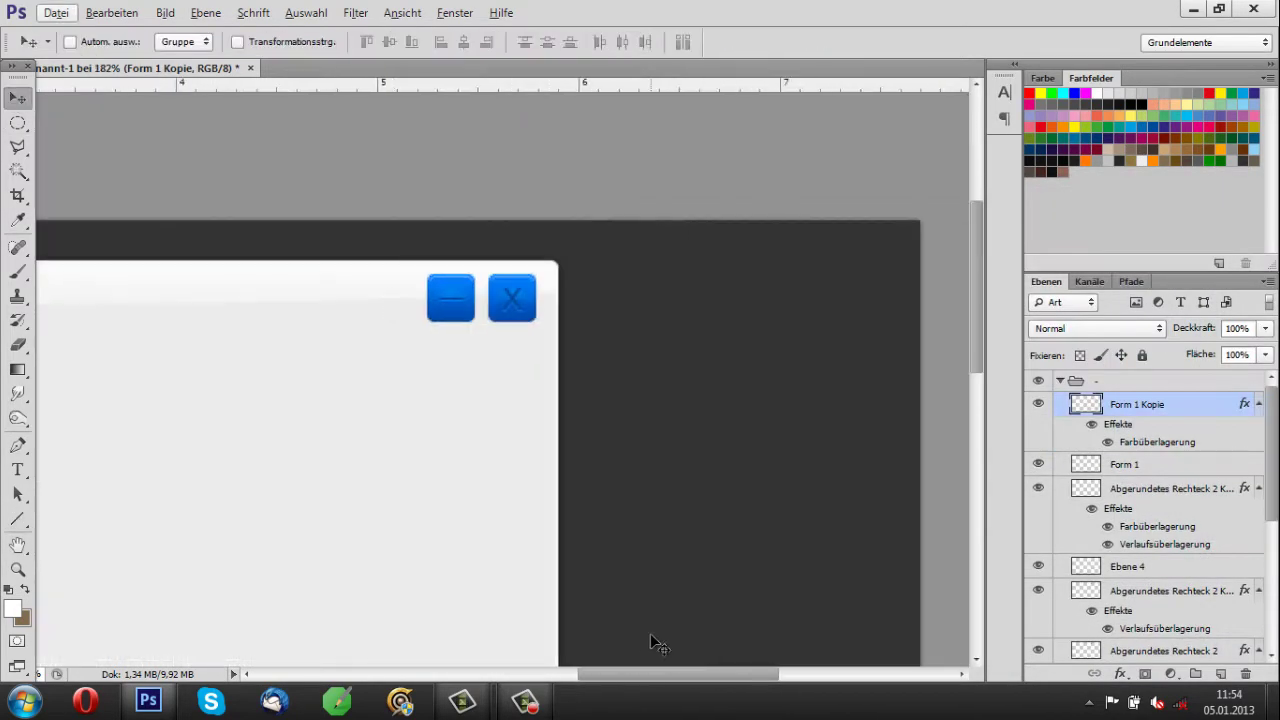
scroll(283, 244, down, 2)
click(1060, 381)
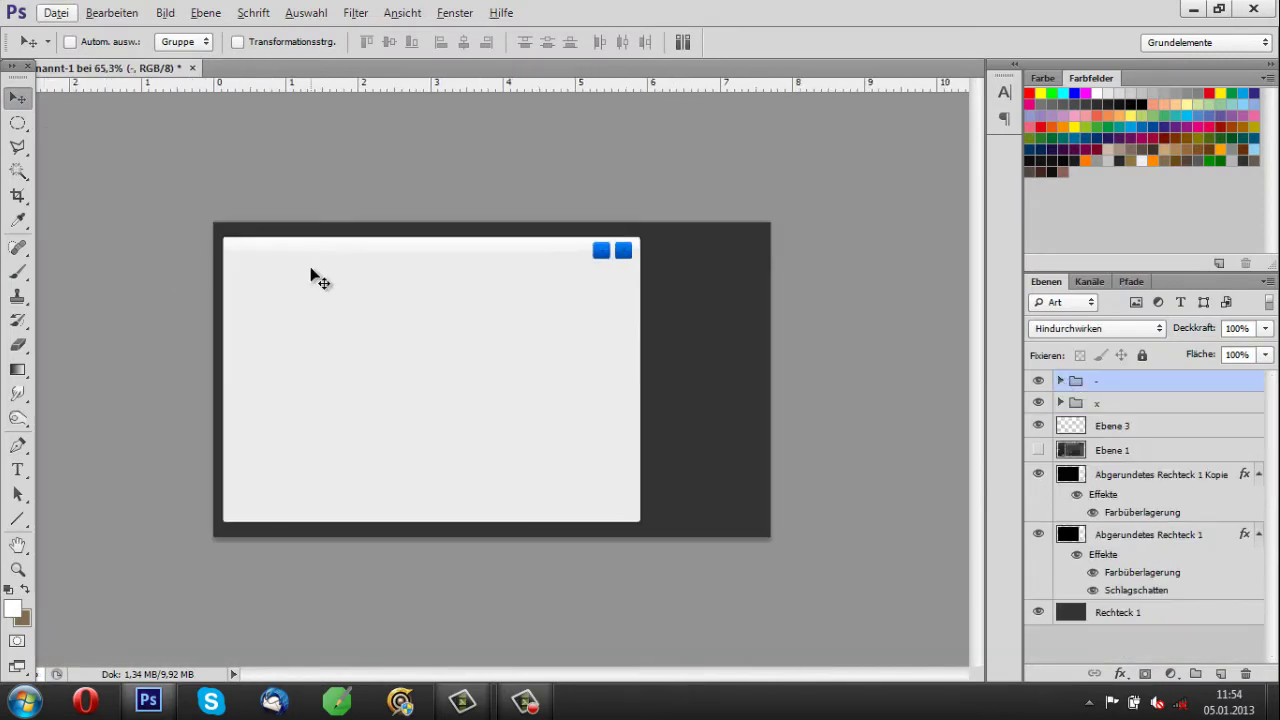
scroll(493, 379, up, 1)
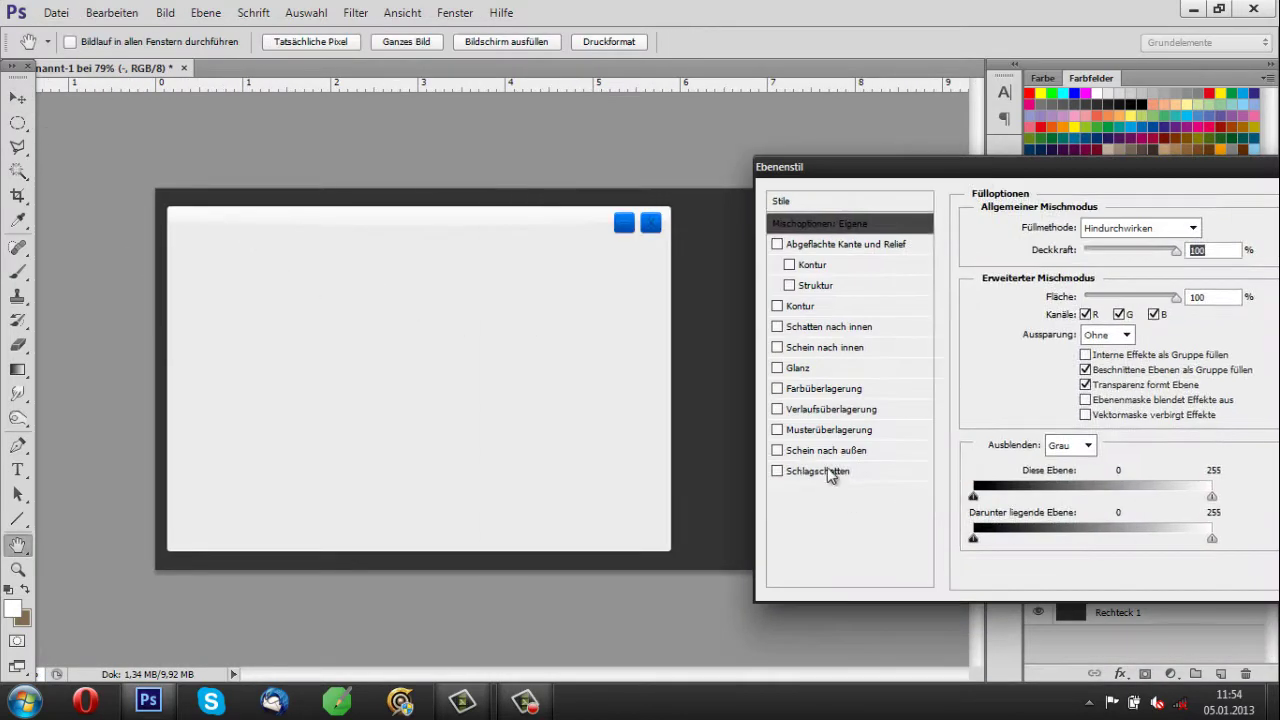
click(829, 471)
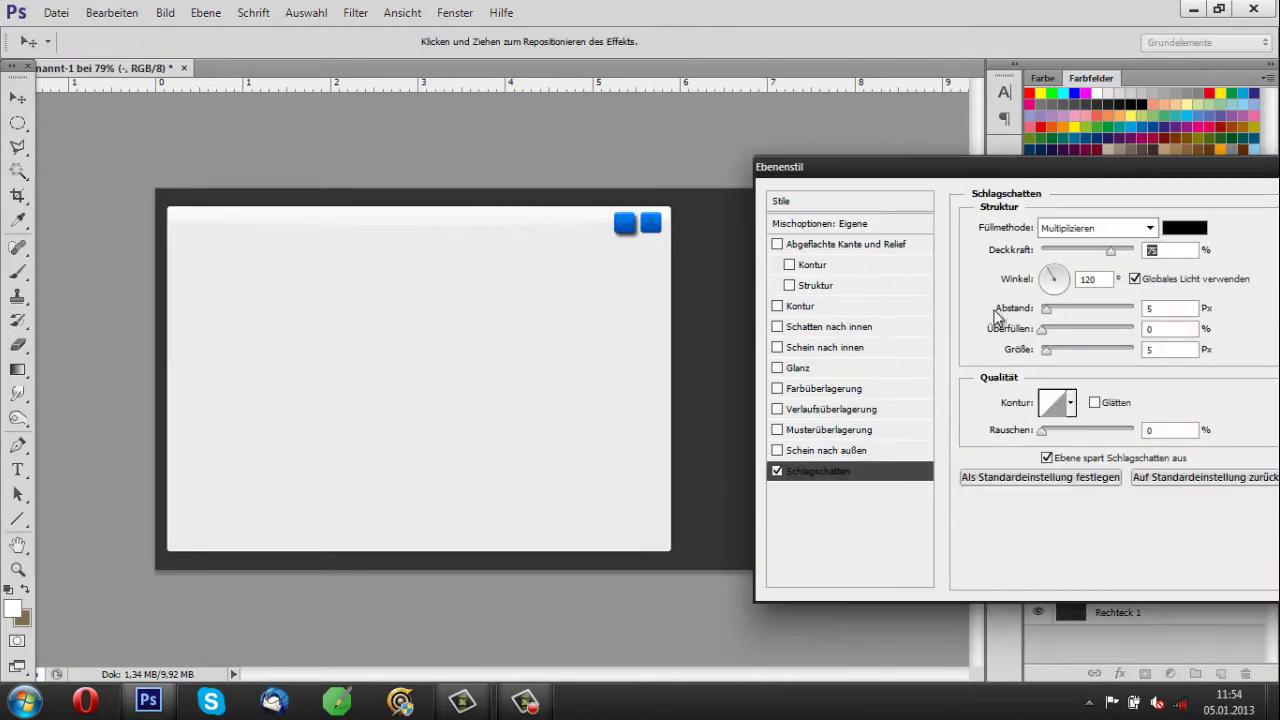
key(Escape)
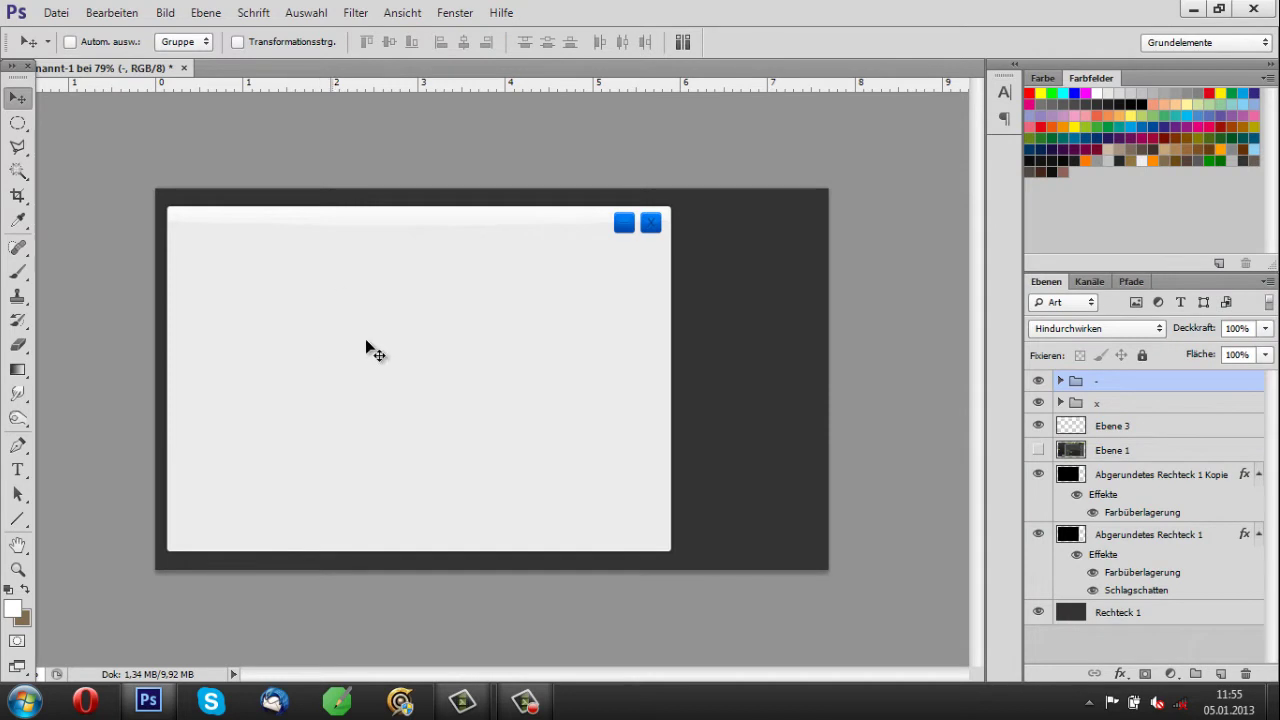
Add the blue title text "Skypetool by Crashcube" in Arial at the start of the panel header.
click(1038, 450)
click(1038, 450)
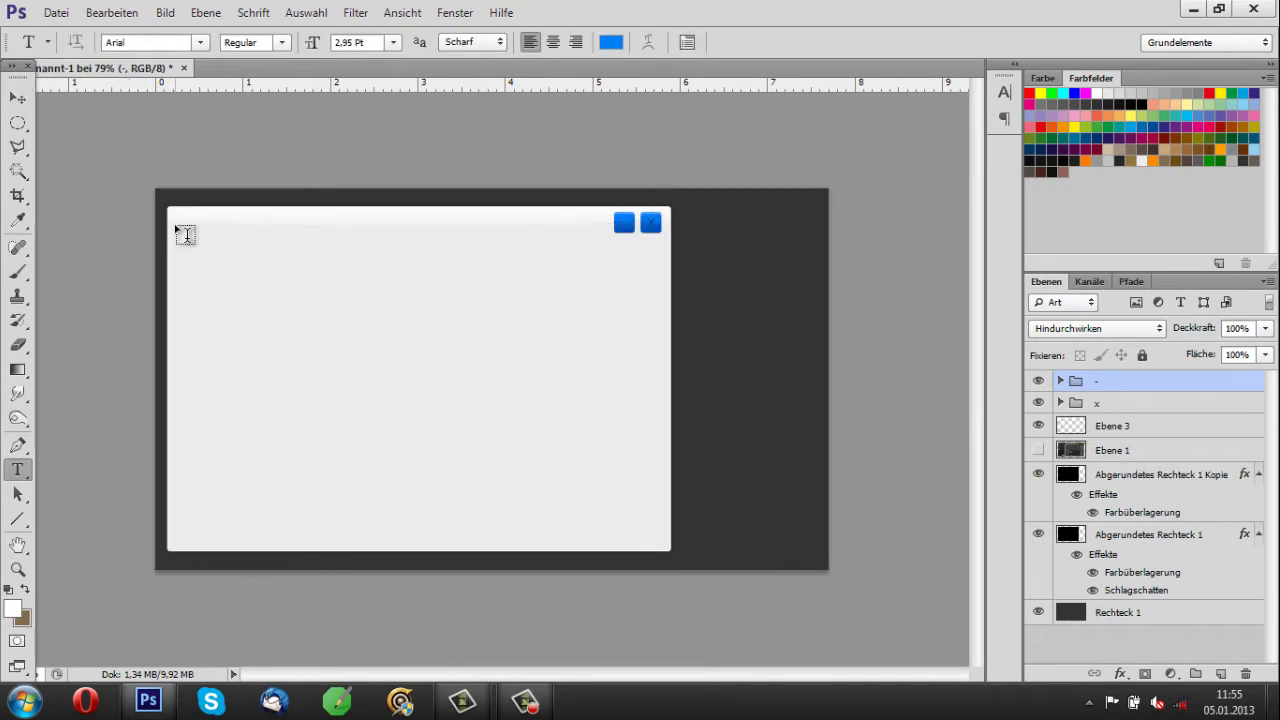
click(175, 224)
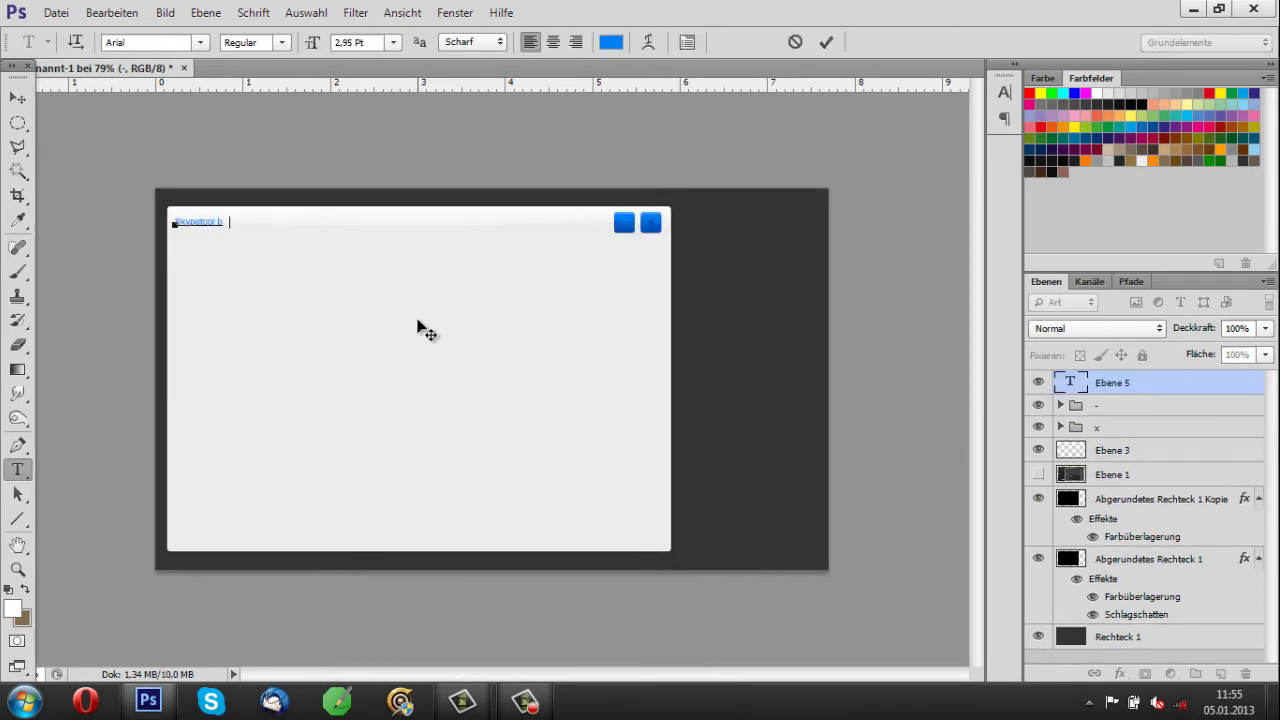
key(ctrl+Return)
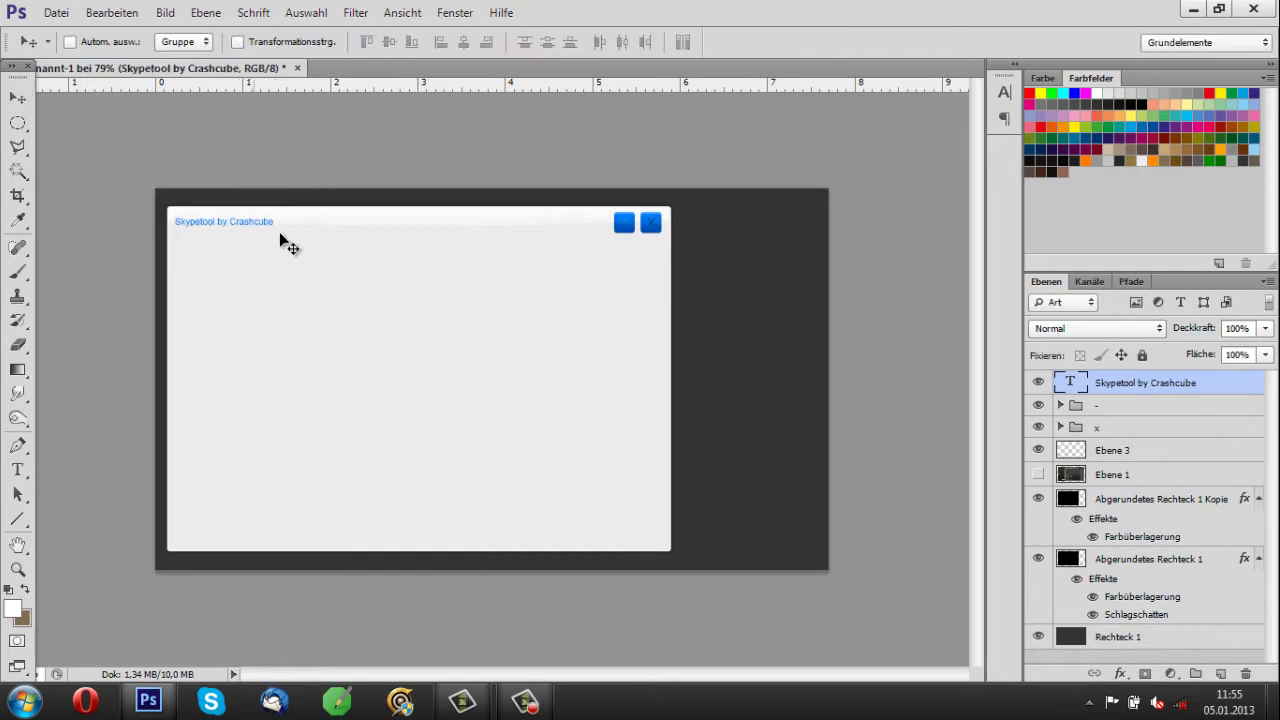
Enlarge the title text in the header to about 3.65 pt.
key(ctrl+t)
key(Escape)
key(ctrl+t)
drag(292, 225, 310, 232)
key(Return)
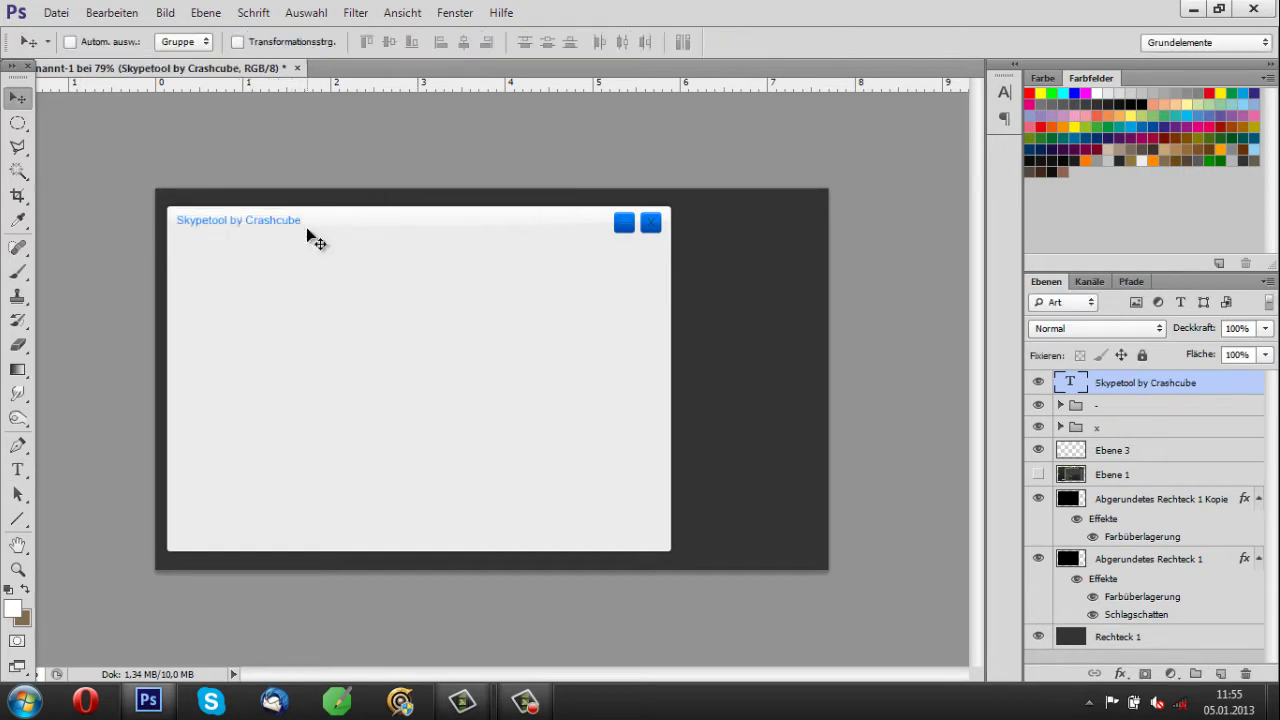
Duplicate the title text layer and colour the lower one white (#ffffff).
scroll(306, 234, up, 3)
key(ctrl+j)
double_click(1070, 405)
click(610, 42)
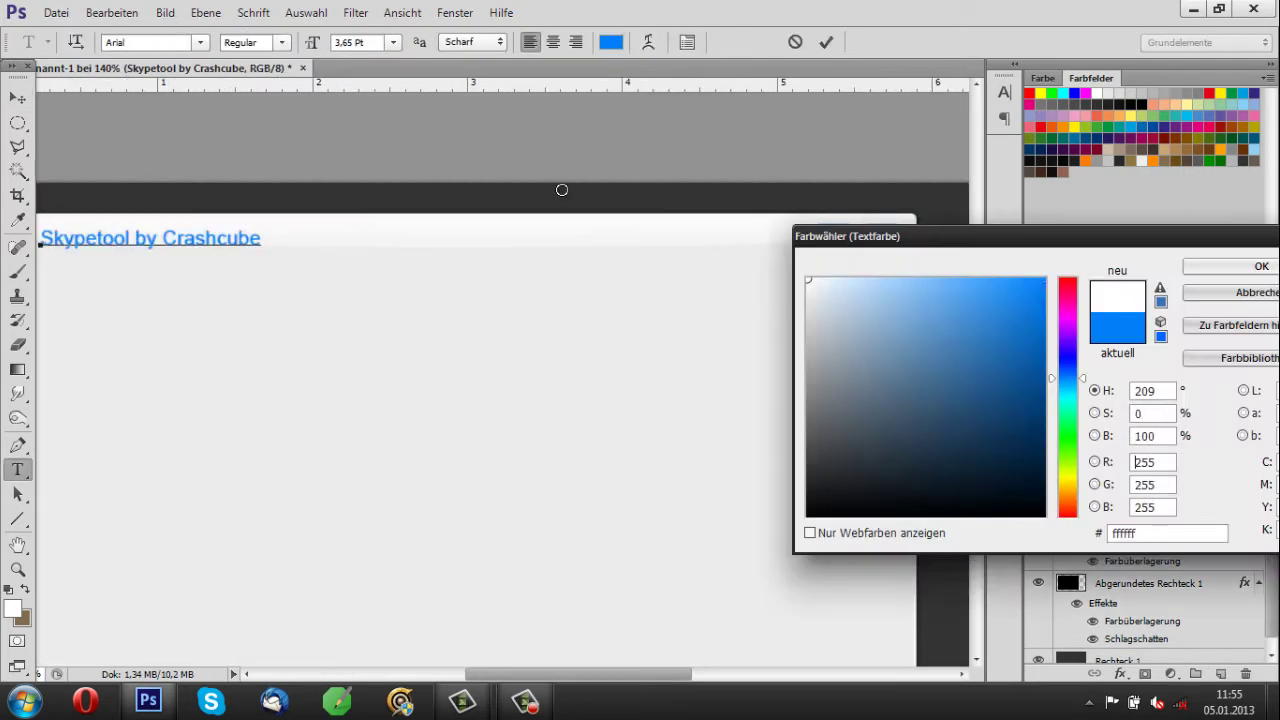
click(1243, 268)
key(ctrl+Return)
scroll(400, 300, down, 3)
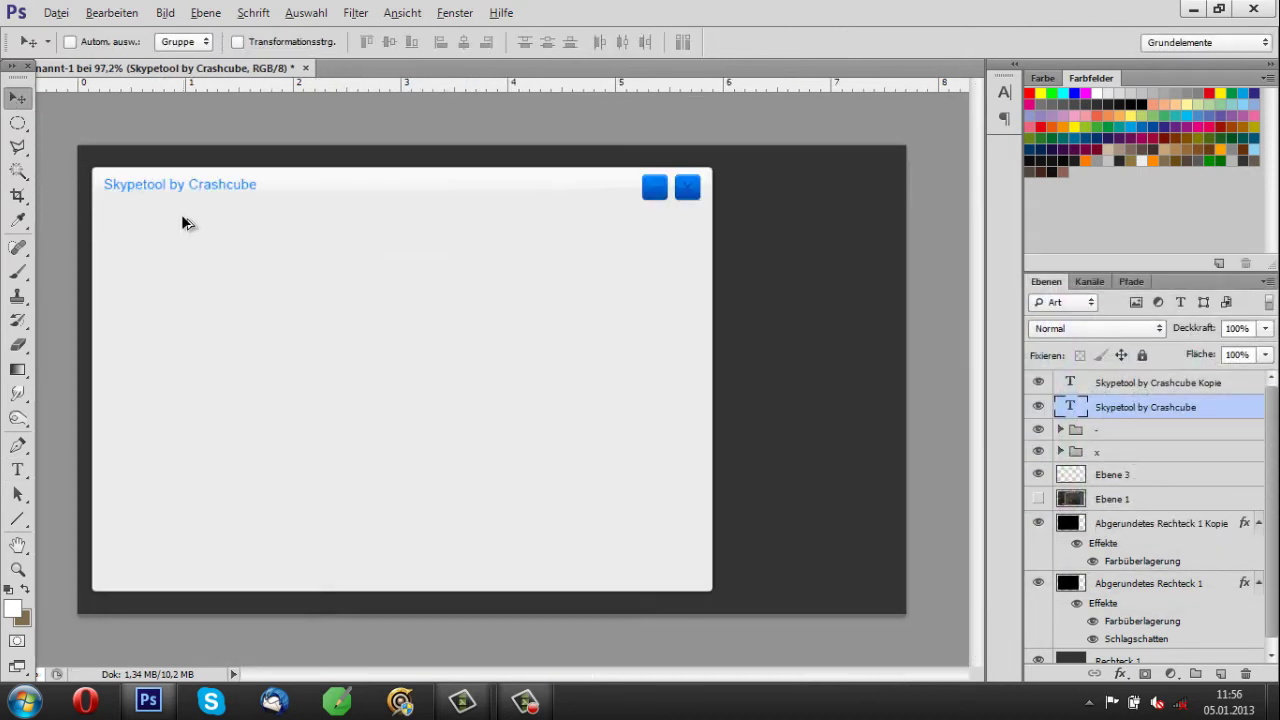
Scale both title text layers together to about 3.7 pt.
ctrl+click(1150, 383)
key(ctrl+t)
key(Return)
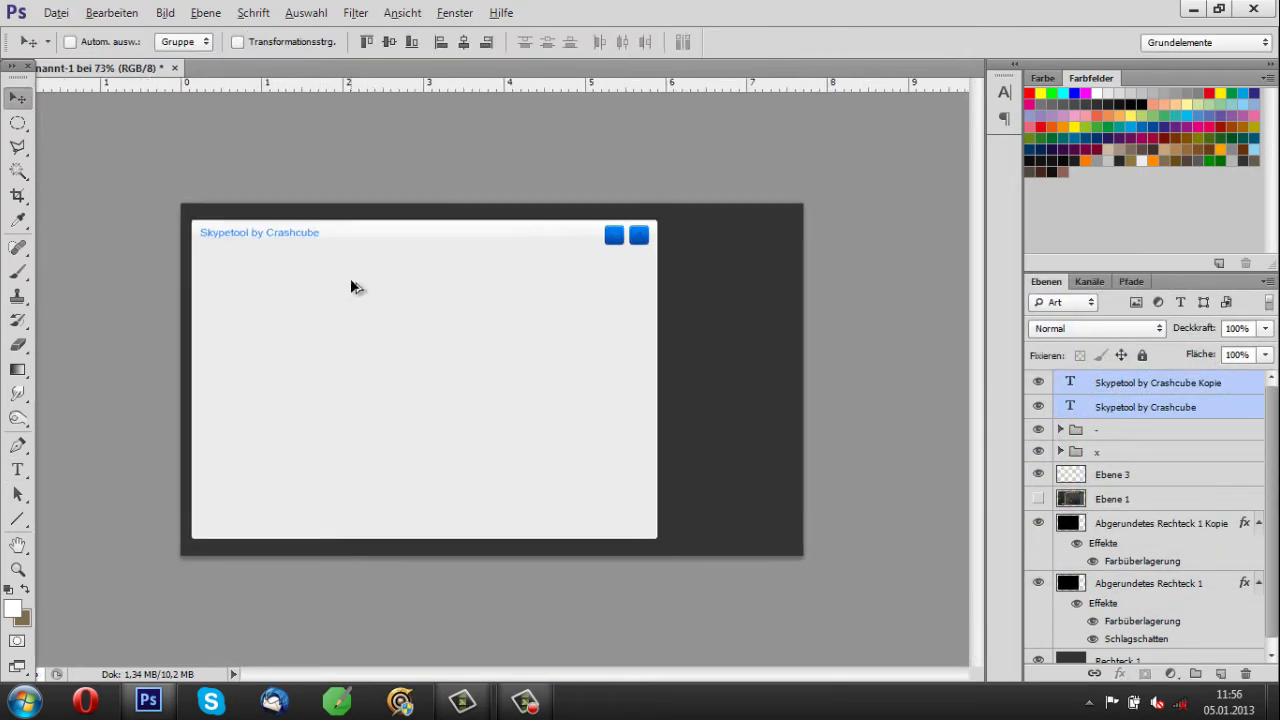
scroll(351, 283, up, 3)
double_click(1070, 407)
click(610, 42)
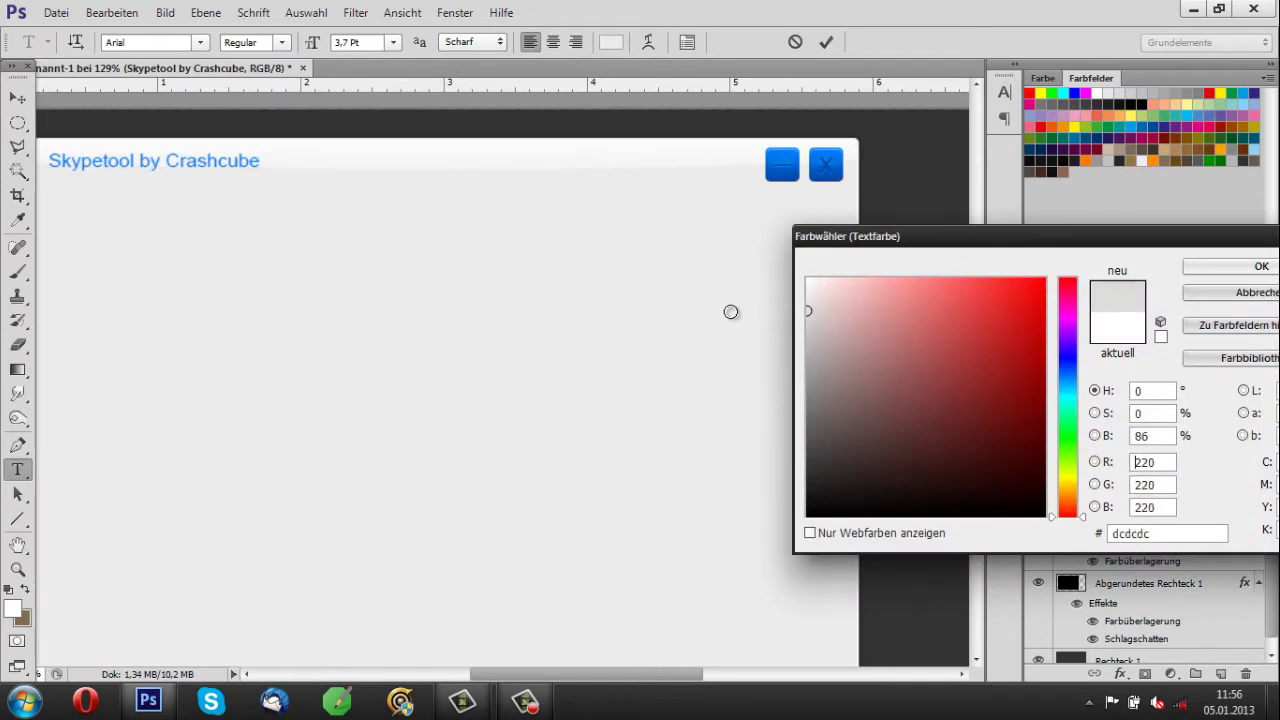
click(1220, 294)
key(ctrl+Return)
scroll(346, 358, down, 3)
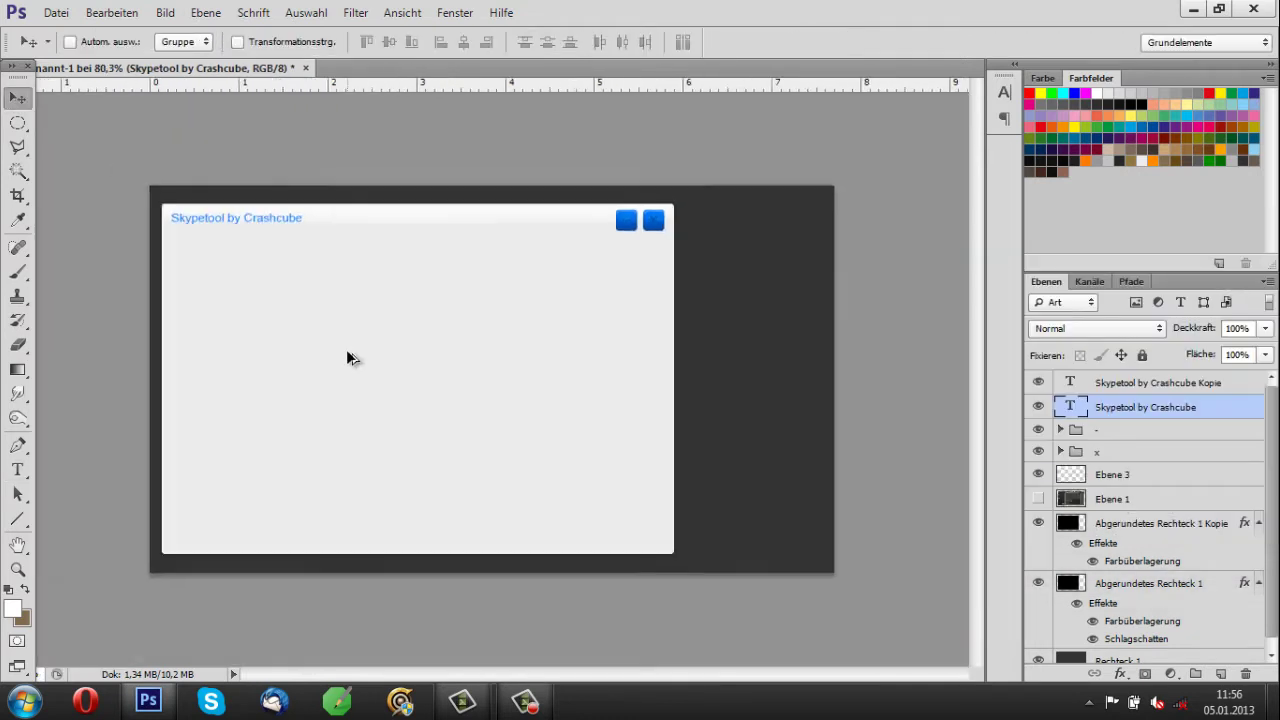
Show the reference screenshot on Ebene 1 and hide Ebene 3 to compare the layout with the original interface.
scroll(183, 149, up, 3)
scroll(375, 305, down, 1)
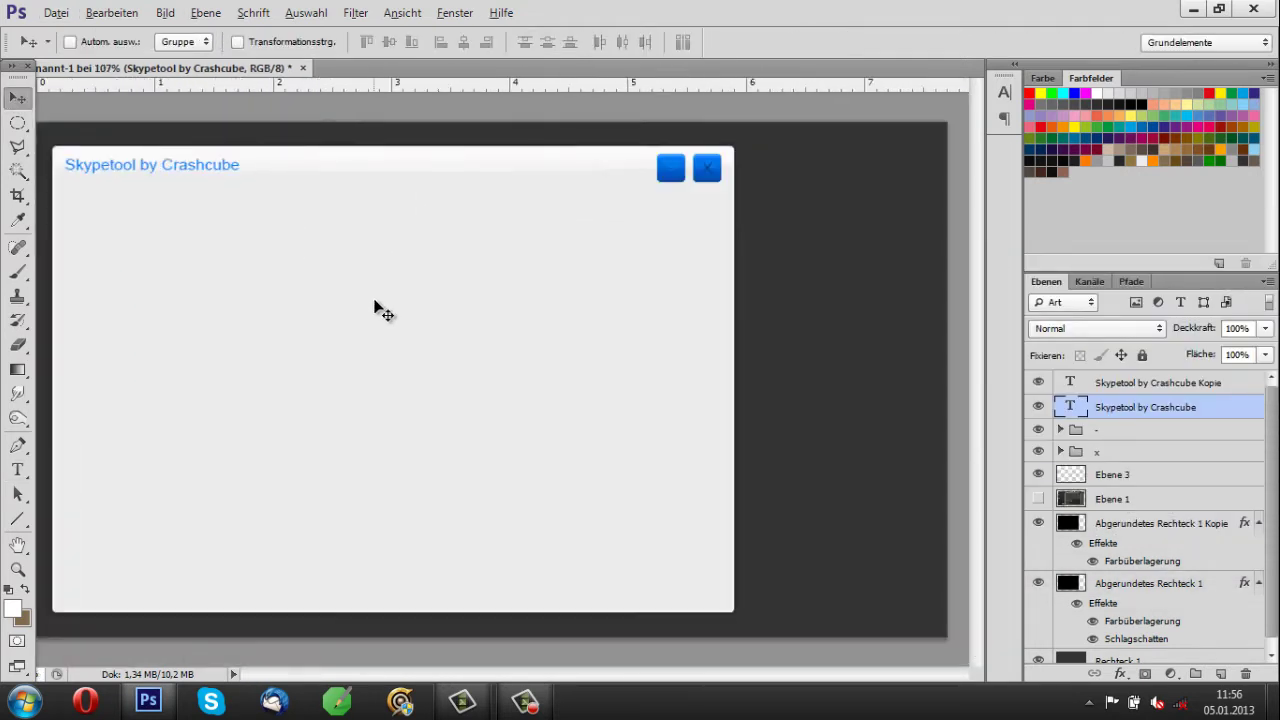
click(1037, 498)
click(1037, 474)
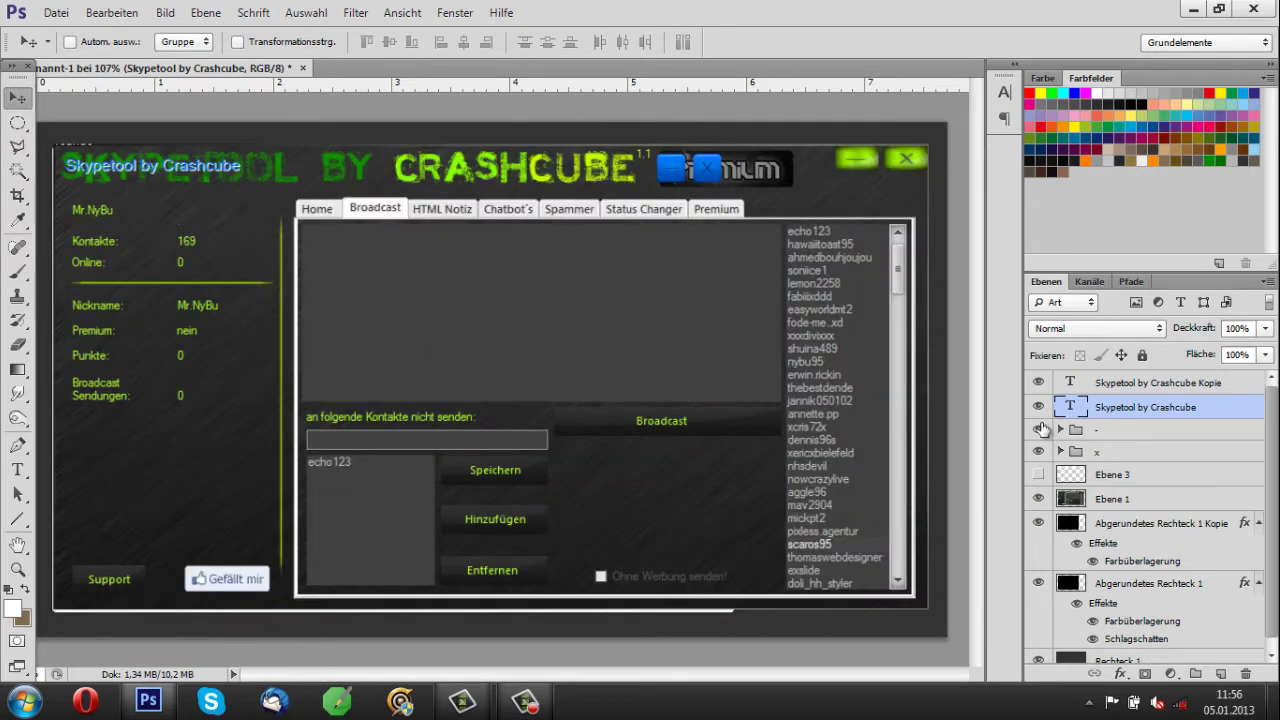
Hide the reference screenshot and draw a rectangular content area below the header, filling most of the panel's width and height.
click(1037, 498)
drag(24, 530, 90, 515)
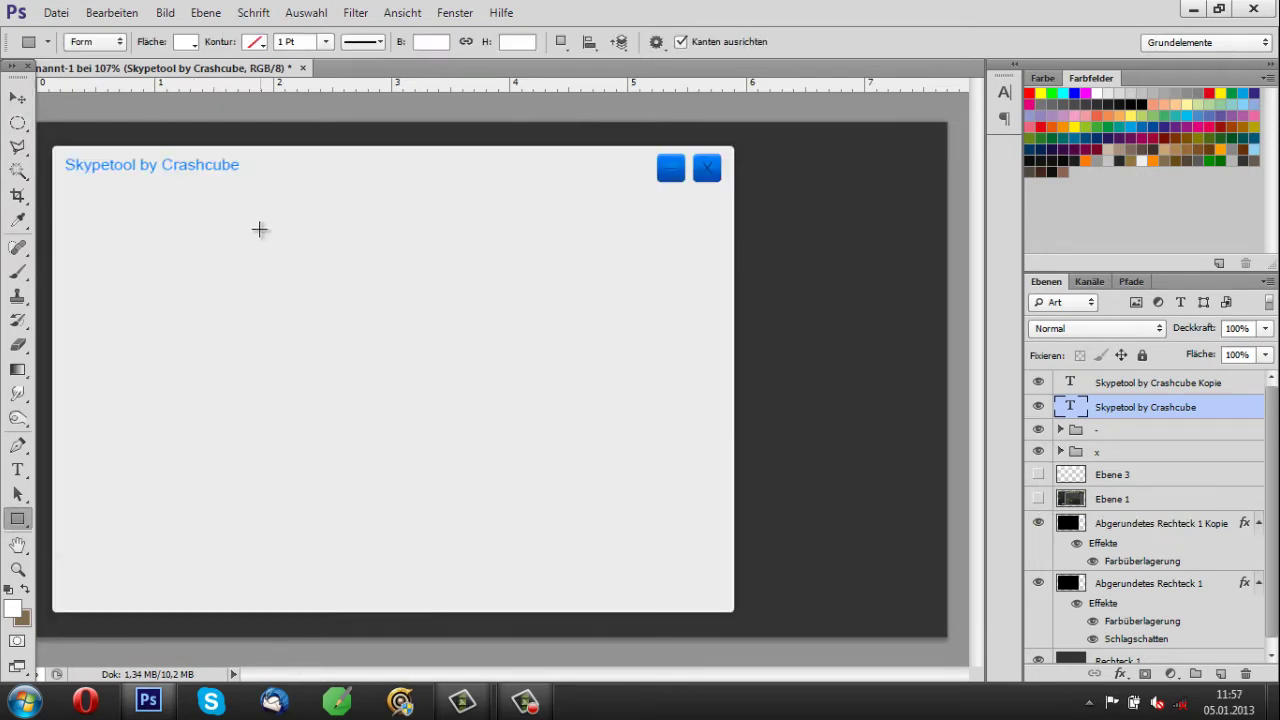
drag(239, 202, 716, 586)
click(17, 98)
Colour the content area rectangle off-white (#f9f9f9).
double_click(1068, 413)
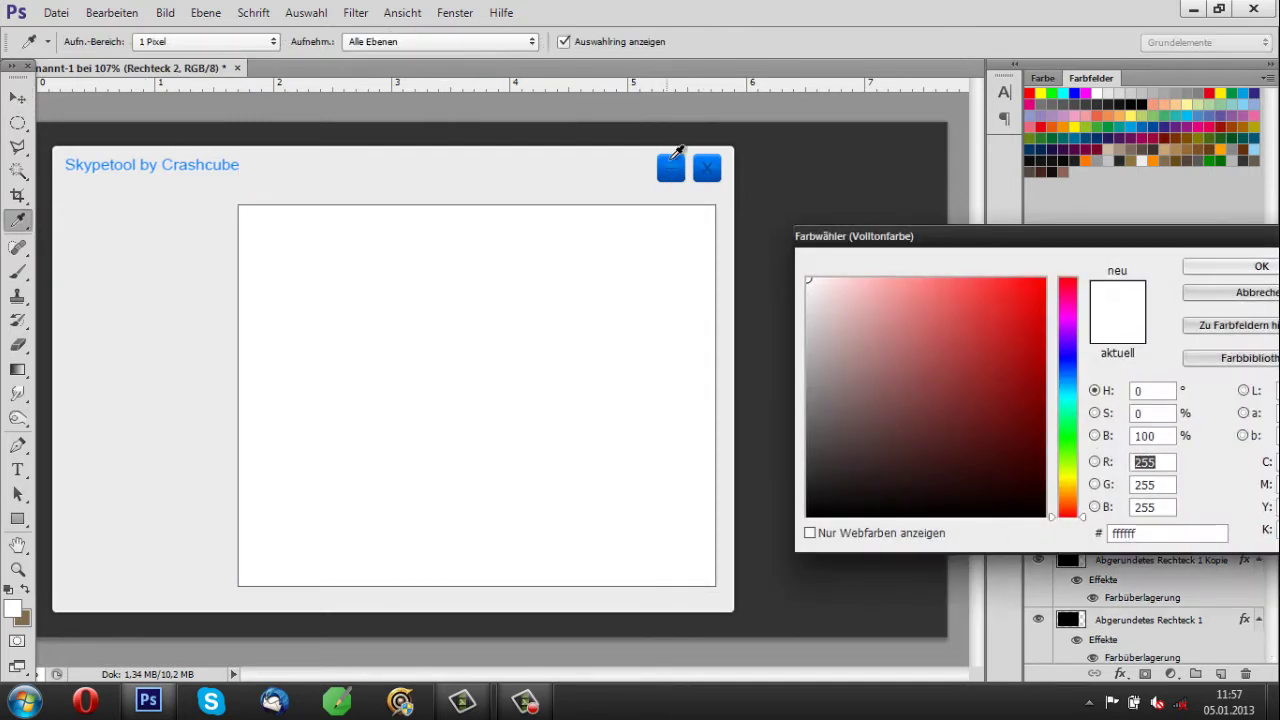
click(705, 178)
drag(705, 193, 732, 210)
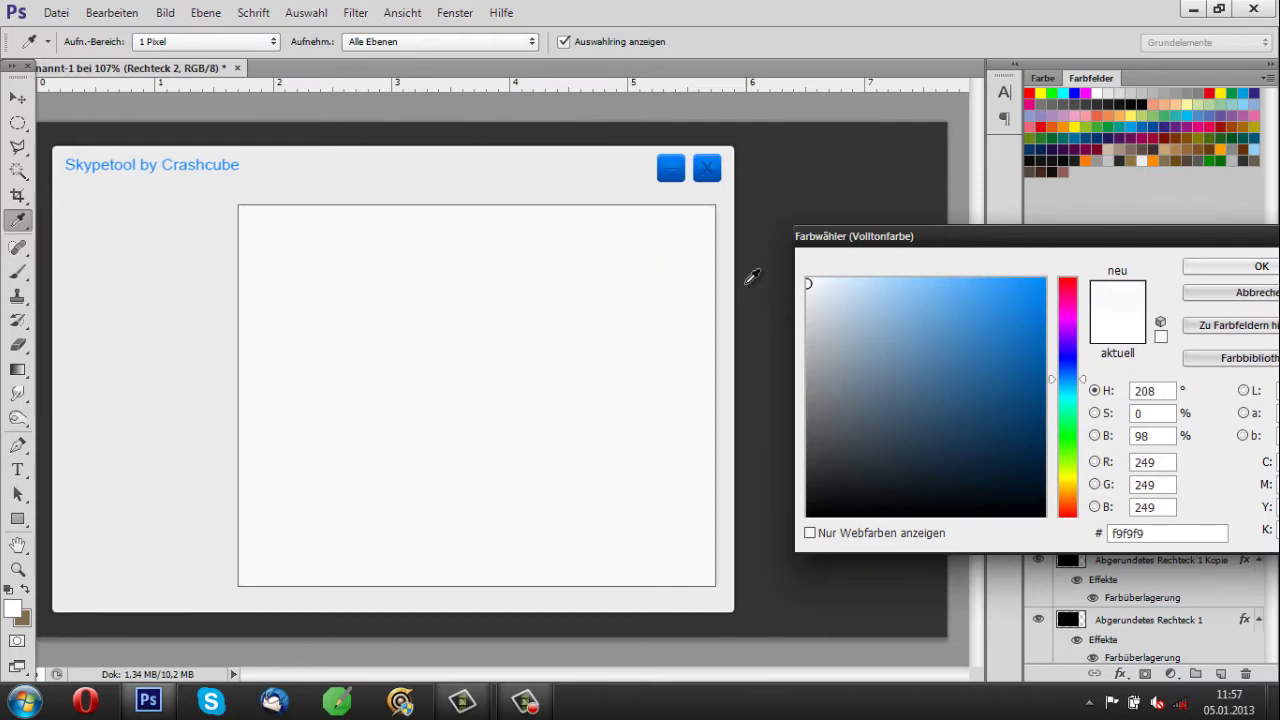
click(1204, 277)
right_click(1150, 331)
key(Escape)
key(ctrl+minus)
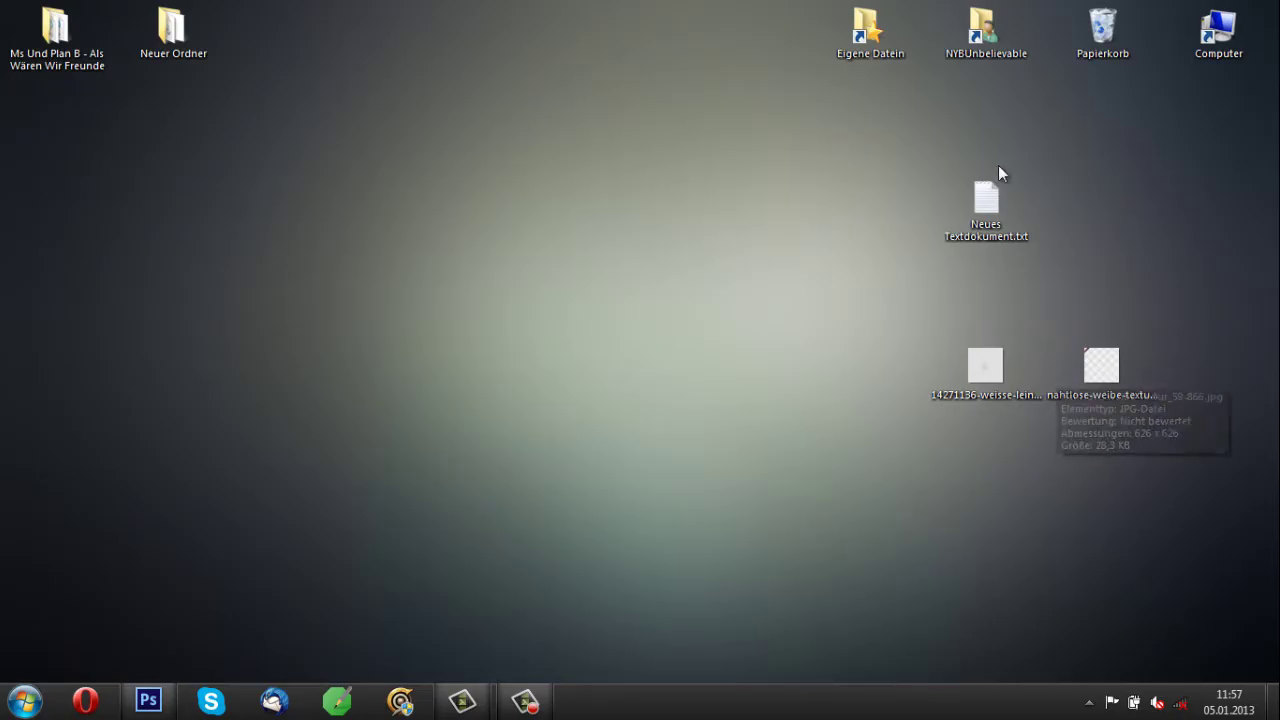
Place the white canvas texture image from the desktop, shrink it, and merge it with a copy set beside it.
drag(985, 367, 286, 257)
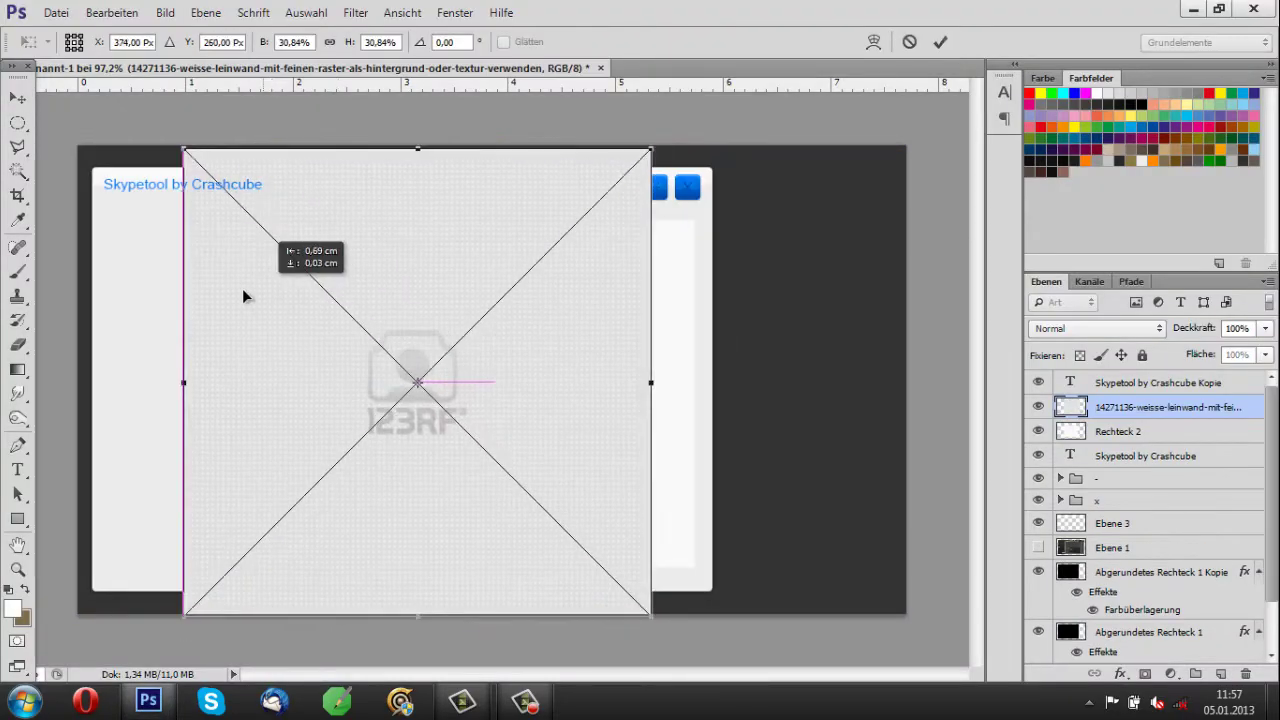
drag(572, 614, 486, 529)
key(Return)
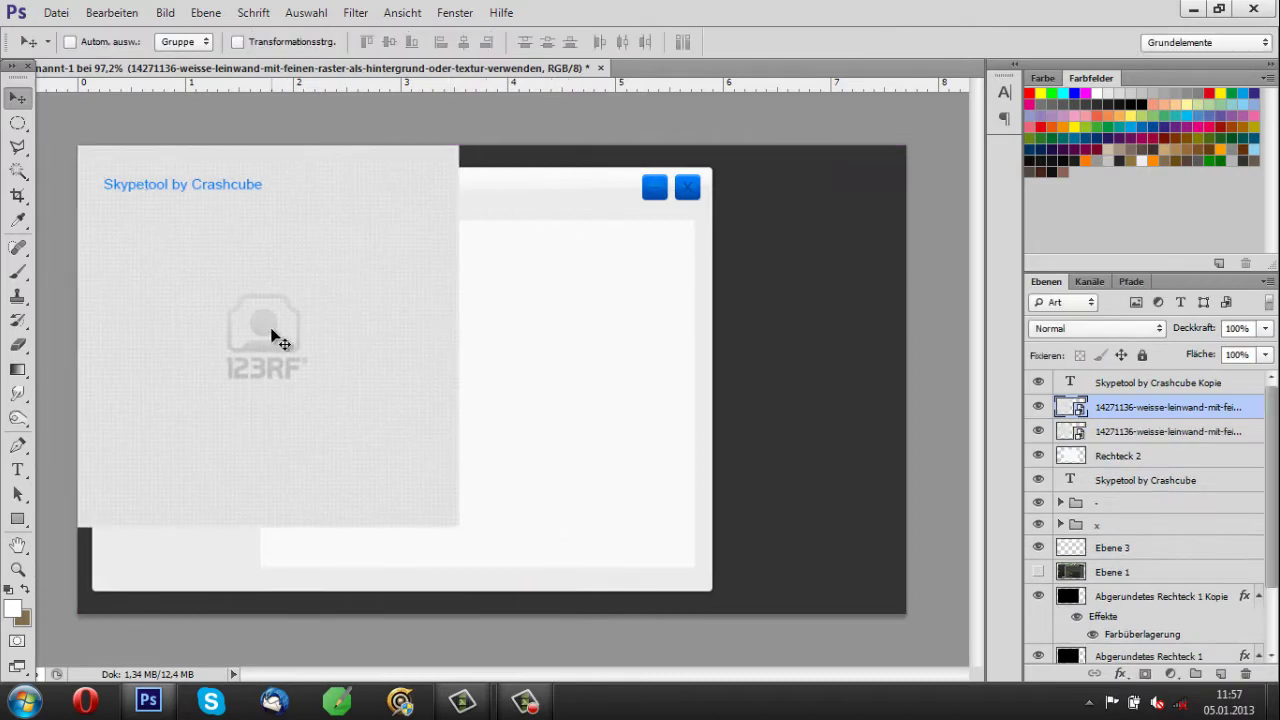
drag(269, 333, 521, 333)
key(ctrl+e)
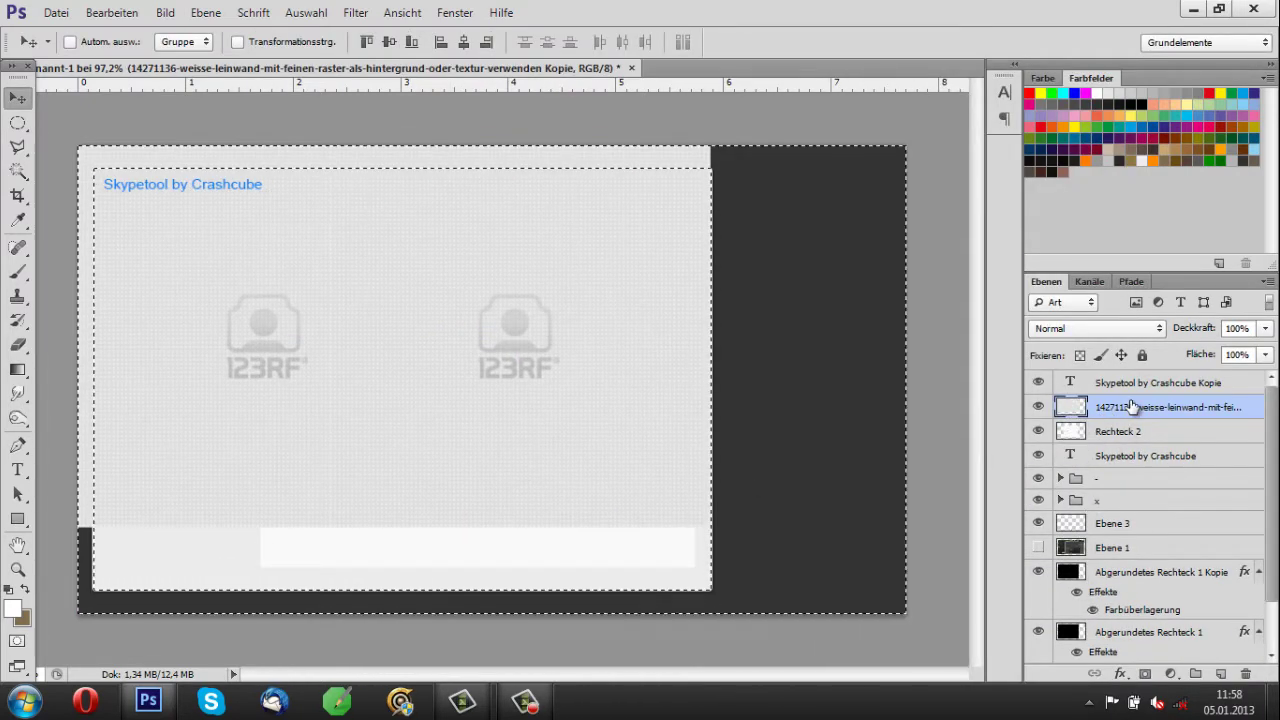
Place the canvas texture layer beneath Ebene 1 and erase most of it outside the header with a 180 px soft eraser.
drag(1131, 406, 1090, 560)
click(18, 345)
click(94, 42)
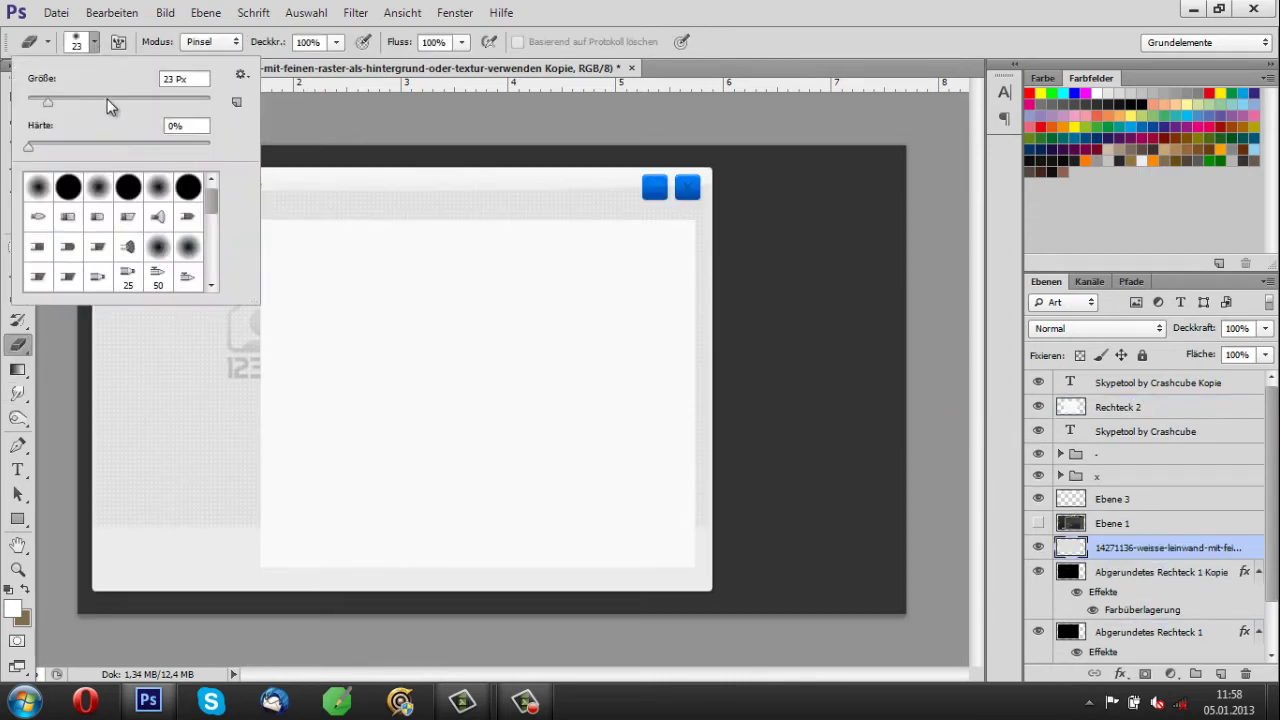
drag(62, 97, 112, 97)
key(Return)
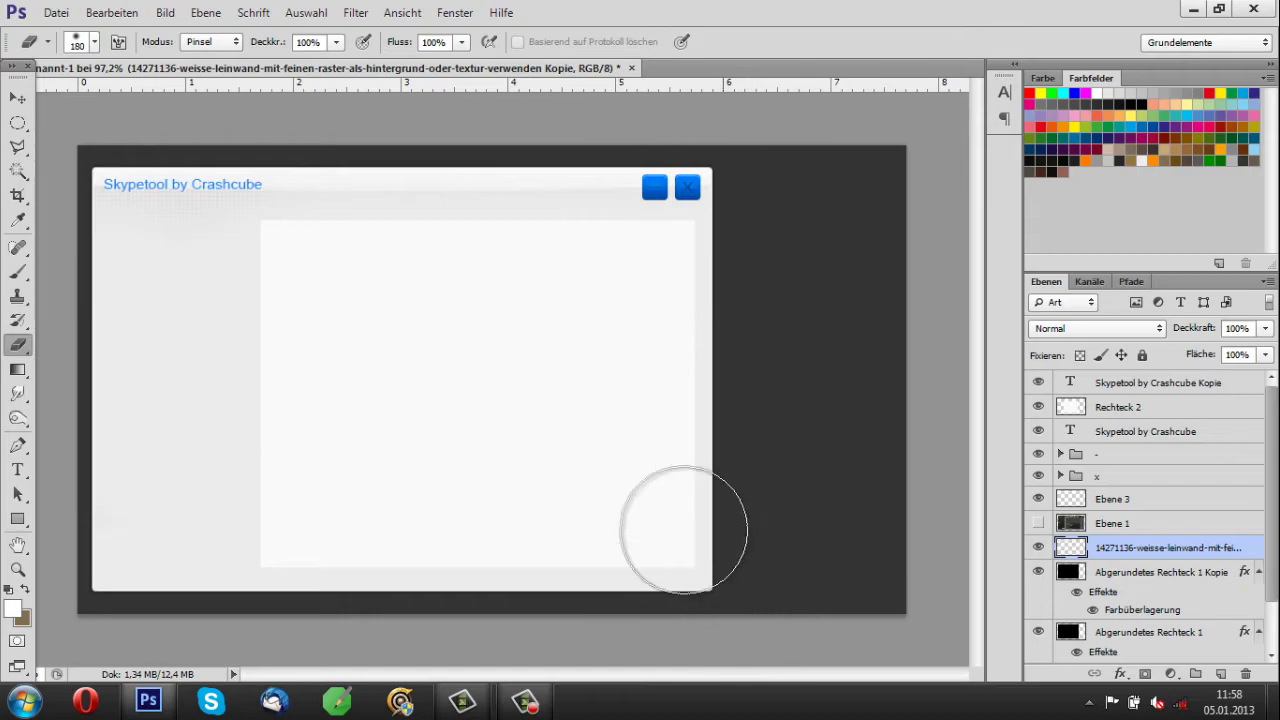
Place the nahtlose-weibe-textur_59-866 image from the desktop and shrink it to a small tile below the title.
key(super+d)
drag(1100, 370, 320, 300)
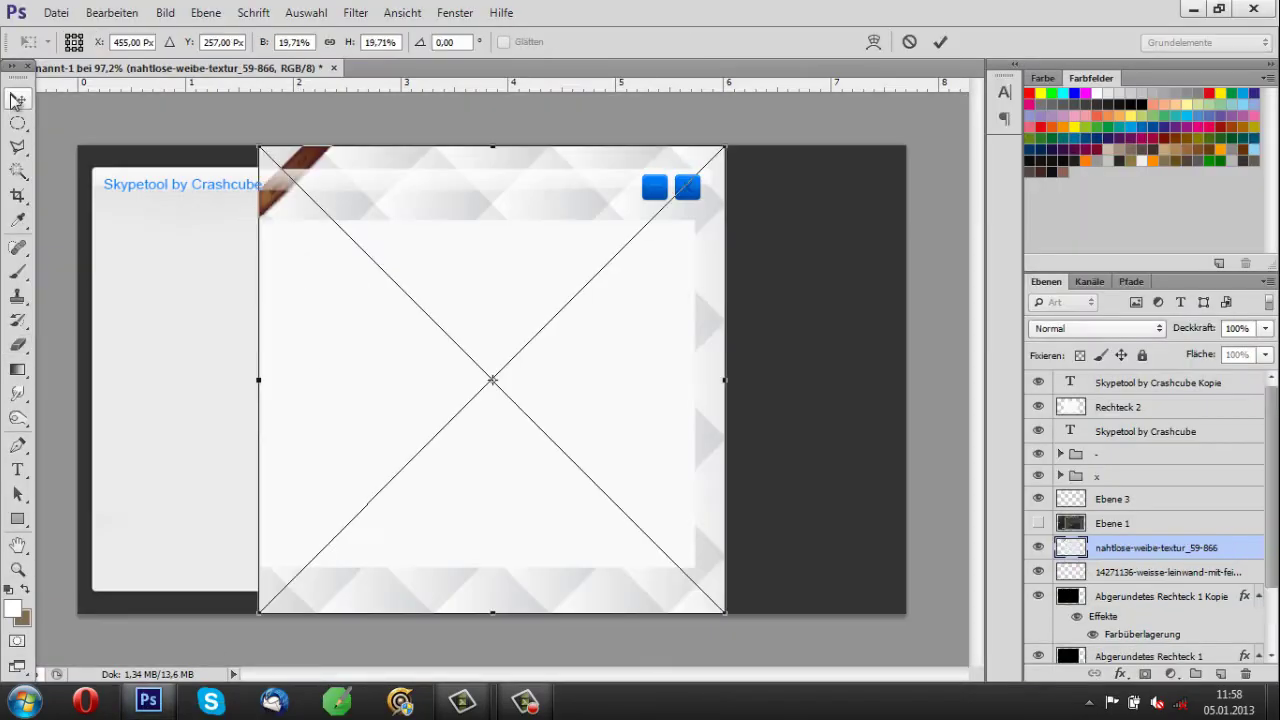
key(Return)
key(ctrl+t)
drag(726, 146, 386, 349)
drag(350, 520, 222, 210)
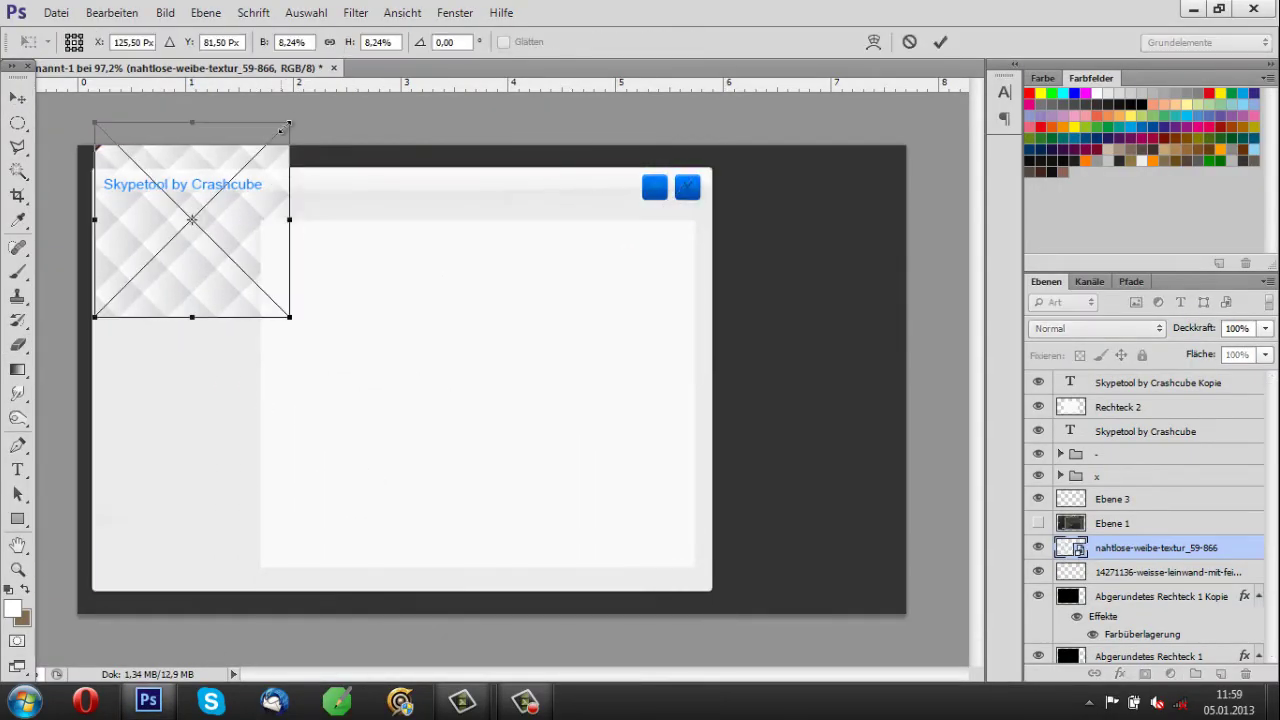
drag(286, 122, 160, 228)
key(Return)
Cut off the upper part of the quilted texture tile, removing its brown corner.
key(m)
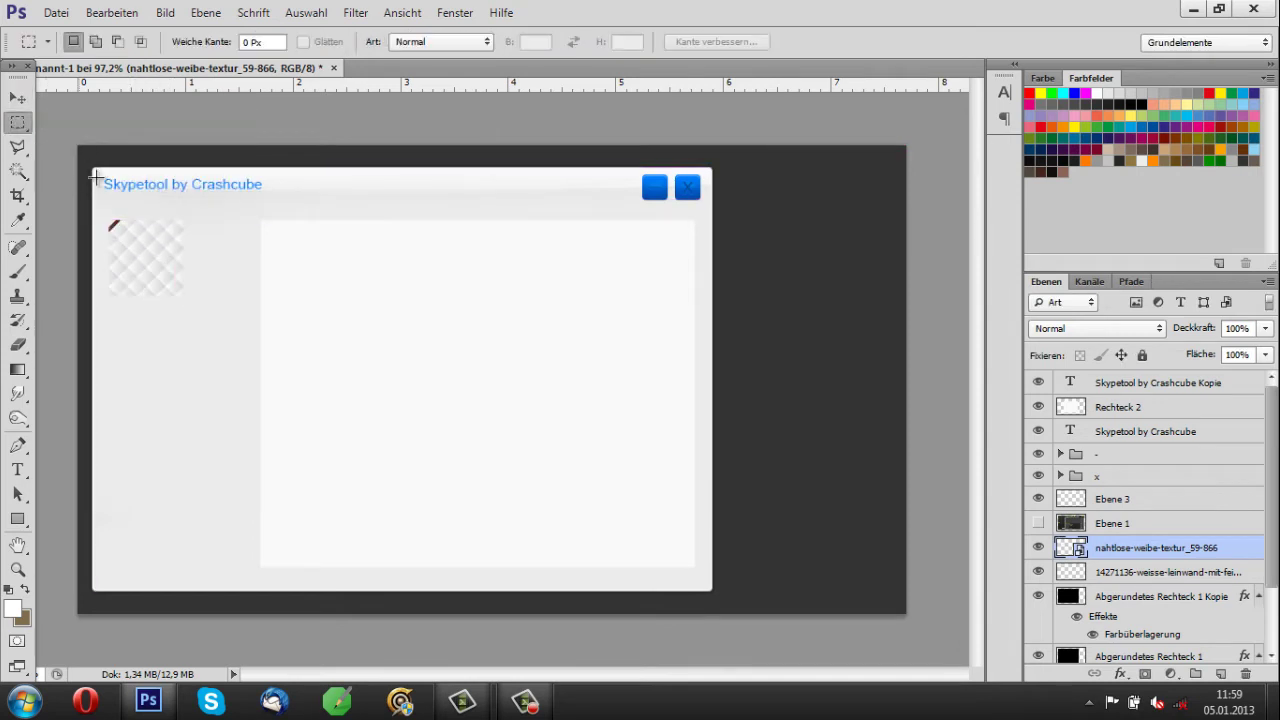
key(Delete)
key(Return)
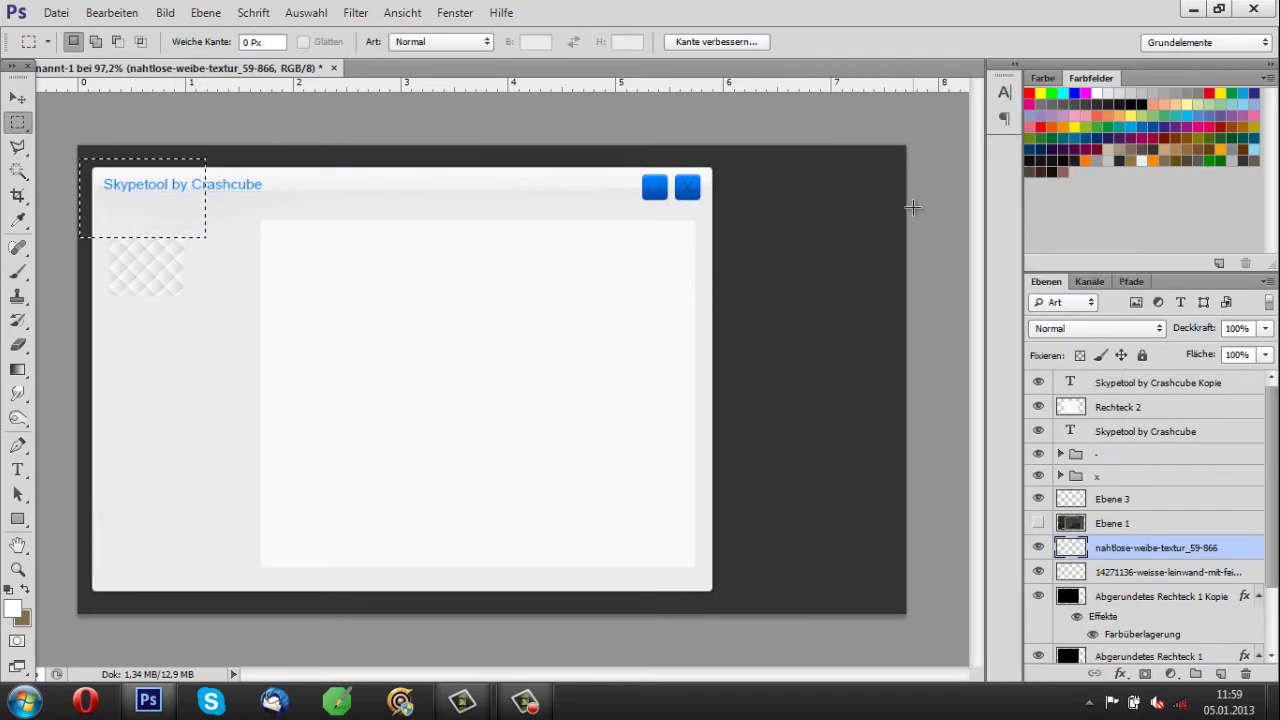
key(ctrl+d)
Duplicate the quilted texture tile across the header and merge the copies.
key(v)
drag(115, 227, 686, 292)
key(ctrl+e)
shift+click(1140, 572)
right_click(1140, 572)
click(880, 455)
Merge the remaining quilted texture copies into one layer and softly erase the pattern's lower part with a 180 px eraser.
scroll(1150, 600, down, 1)
shift+click(1160, 572)
right_click(1160, 572)
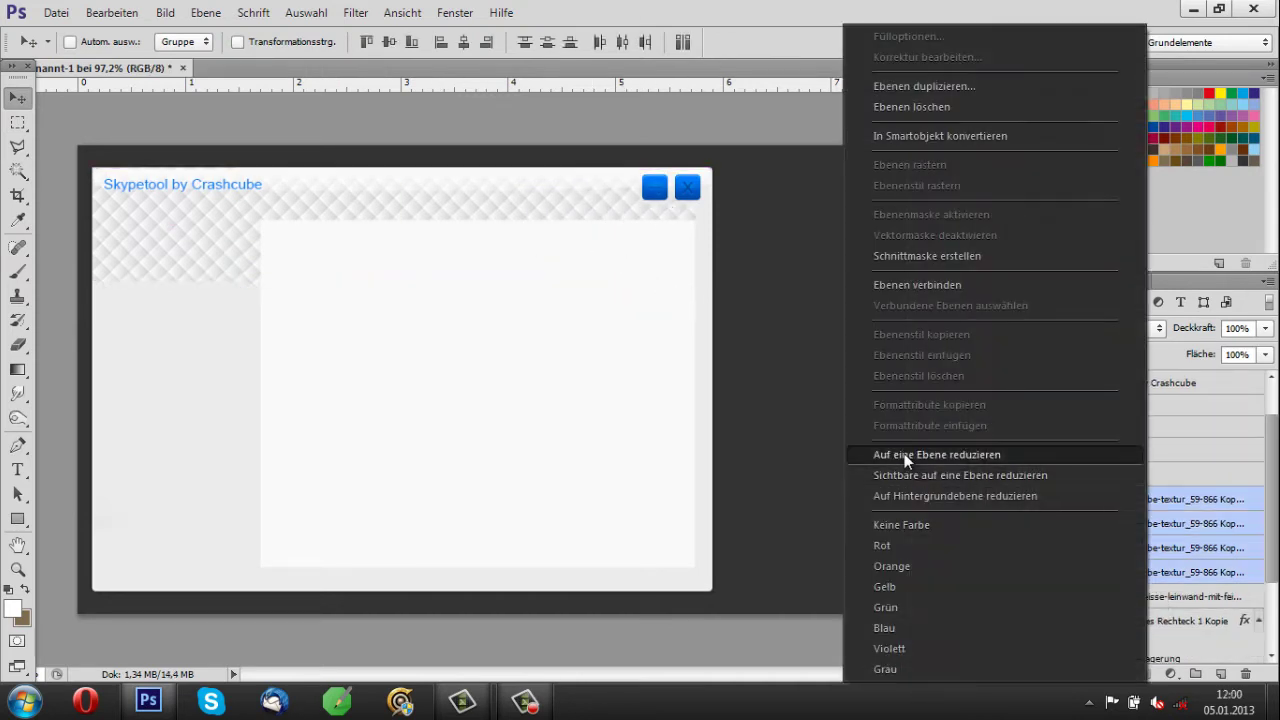
click(1137, 452)
key(e)
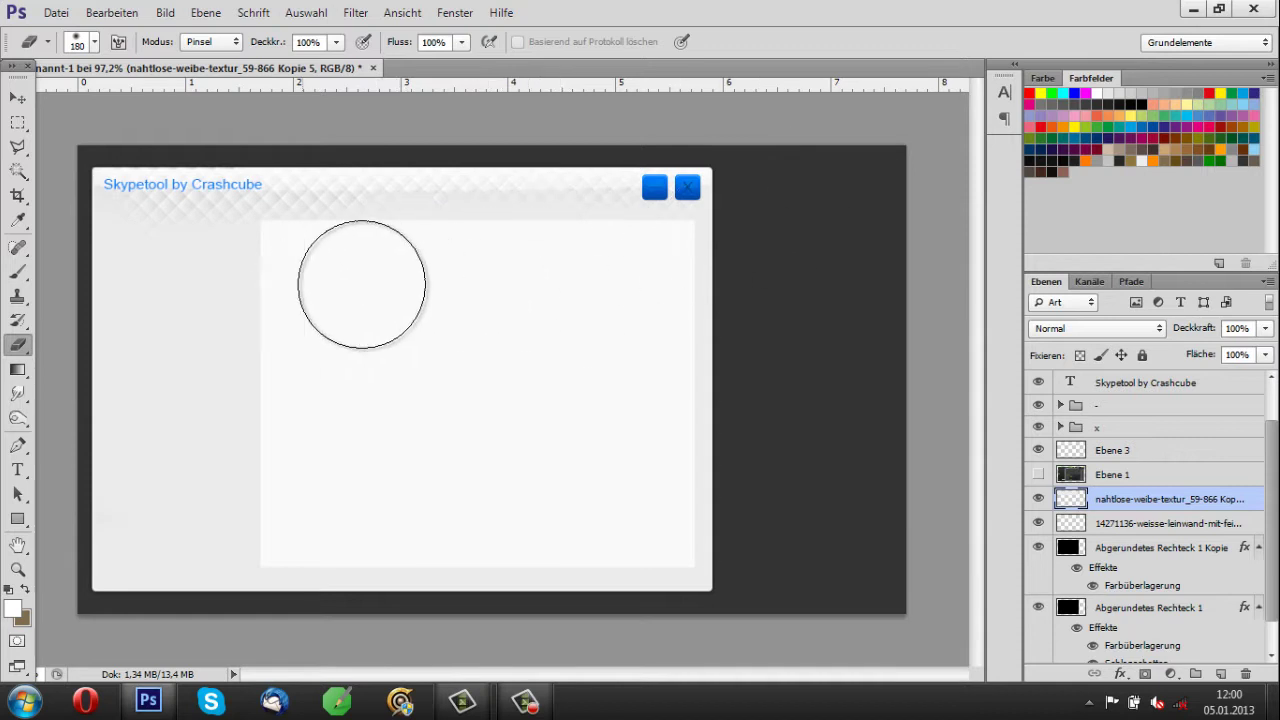
click(18, 100)
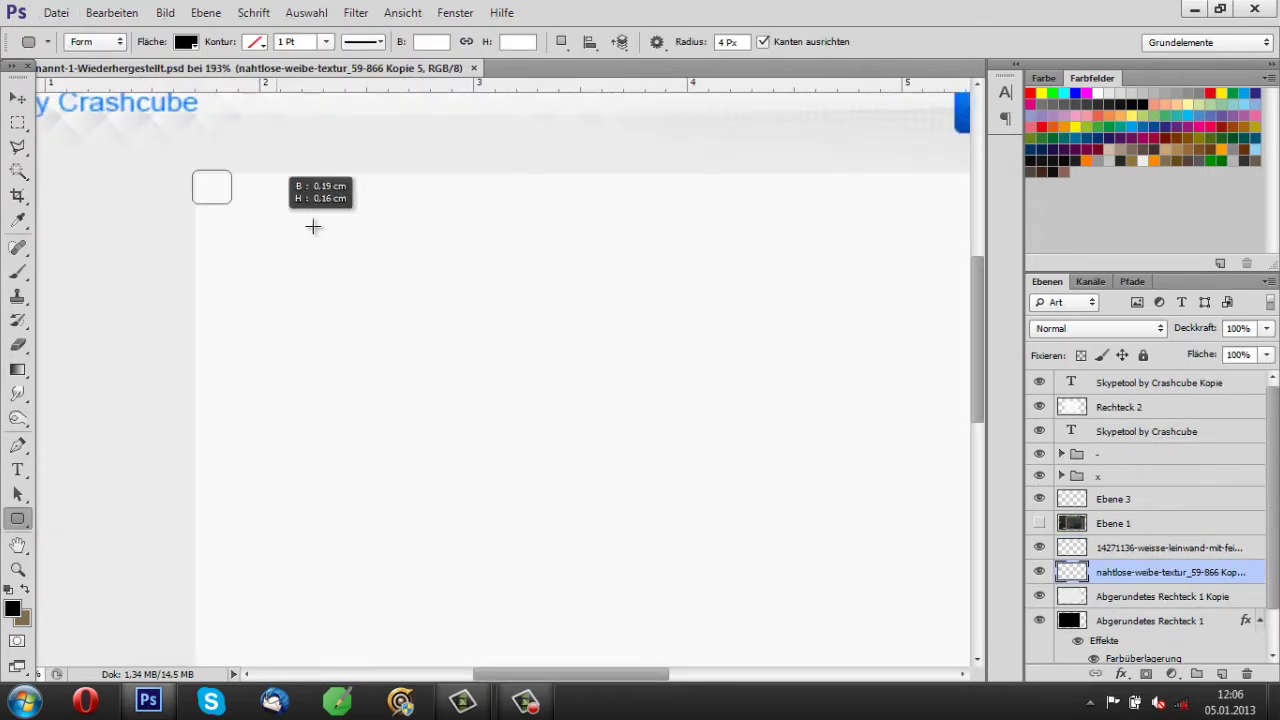
Draw a rounded bar with a 4 px radius across the content area's upper edge and place its layer above Rechteck 2.
drag(313, 227, 880, 217)
drag(1125, 570, 1066, 420)
double_click(1065, 420)
key(Escape)
Add a gradient overlay to the rounded bar.
right_click(1057, 377)
right_click(1120, 407)
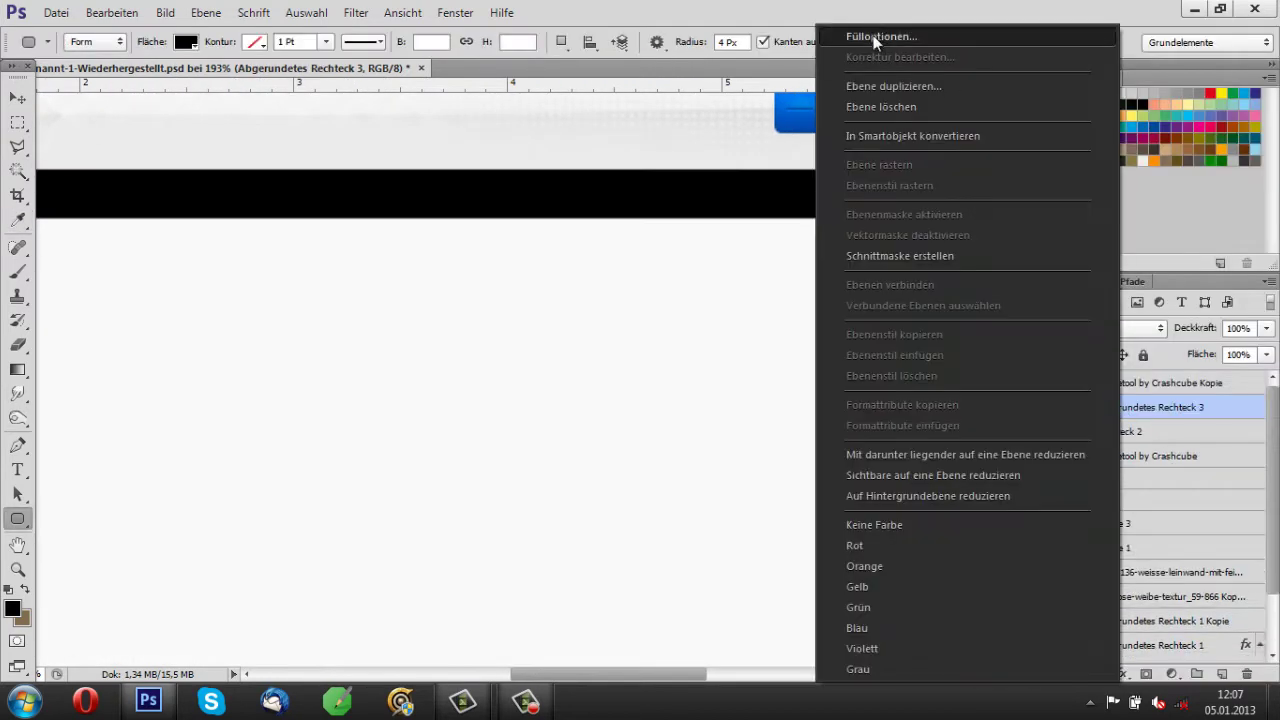
click(873, 37)
click(730, 471)
click(1252, 265)
scroll(1192, 525, down, 3)
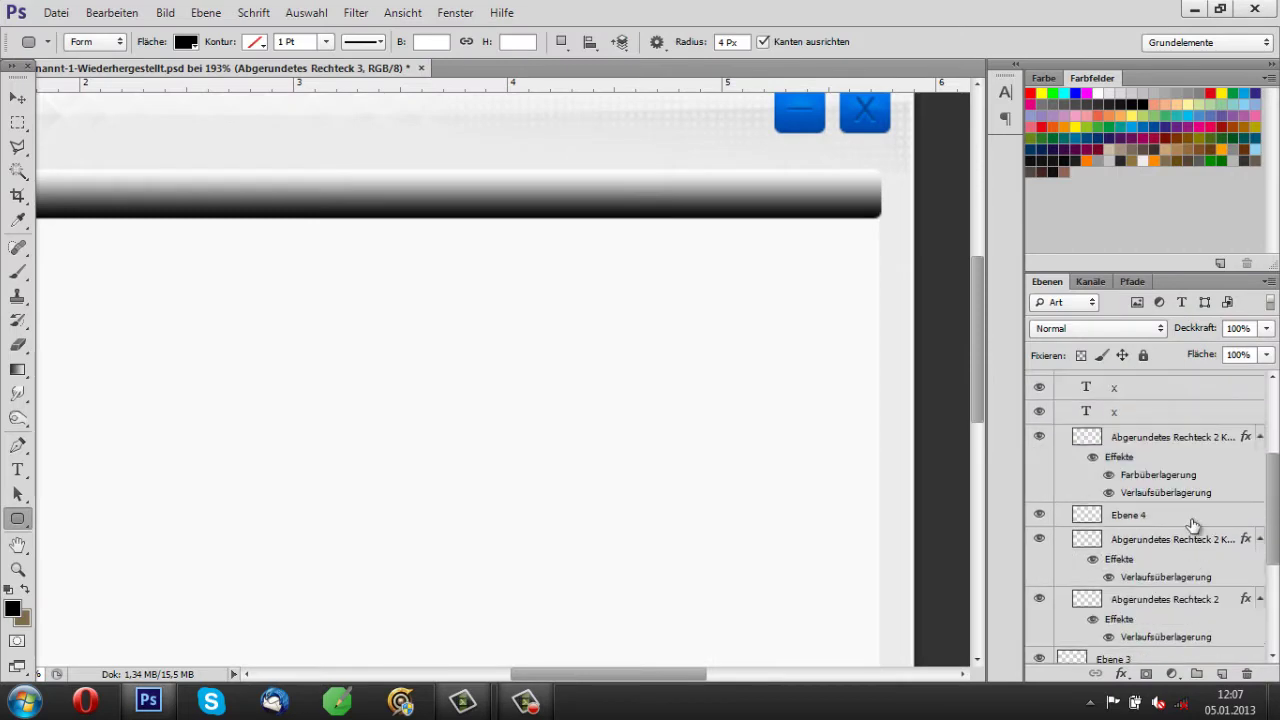
Copy the blue gradient layer style from the close button's Abgerundetes Rechteck 2 Kopie 2 layer to the rounded bar.
right_click(1161, 523)
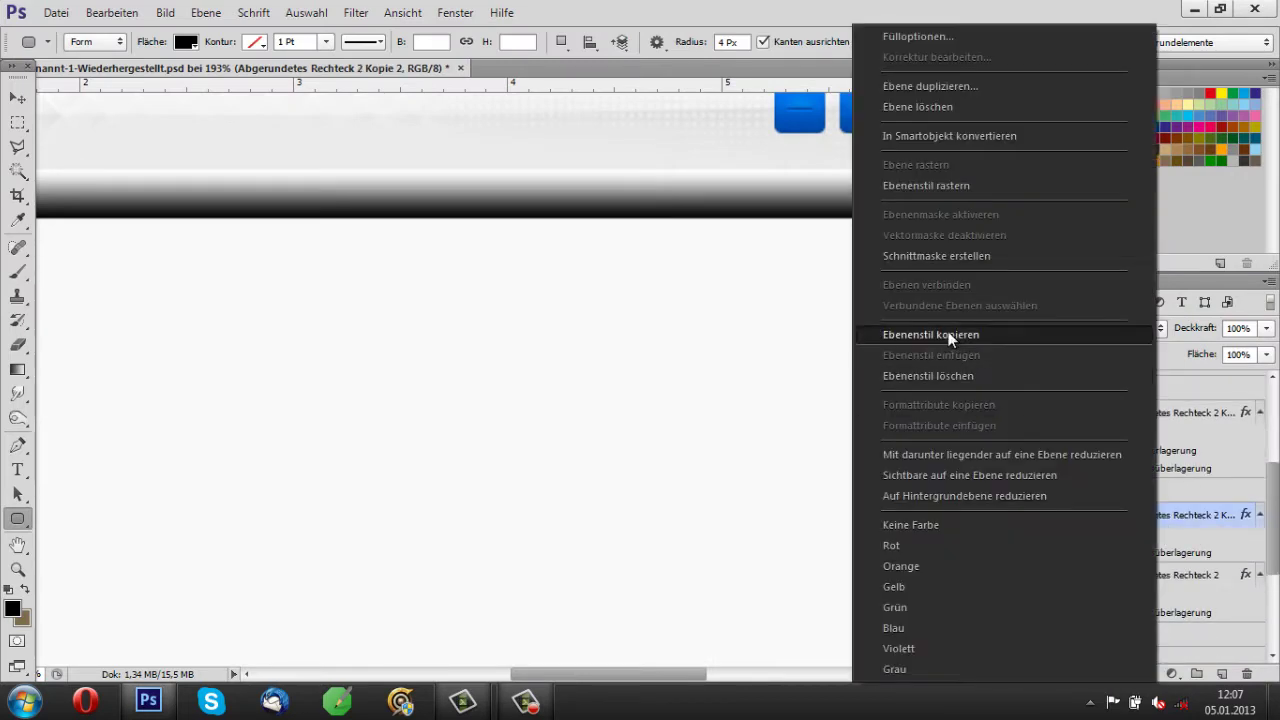
click(951, 334)
scroll(1125, 482, up, 2)
scroll(1125, 482, up, 3)
click(1088, 409)
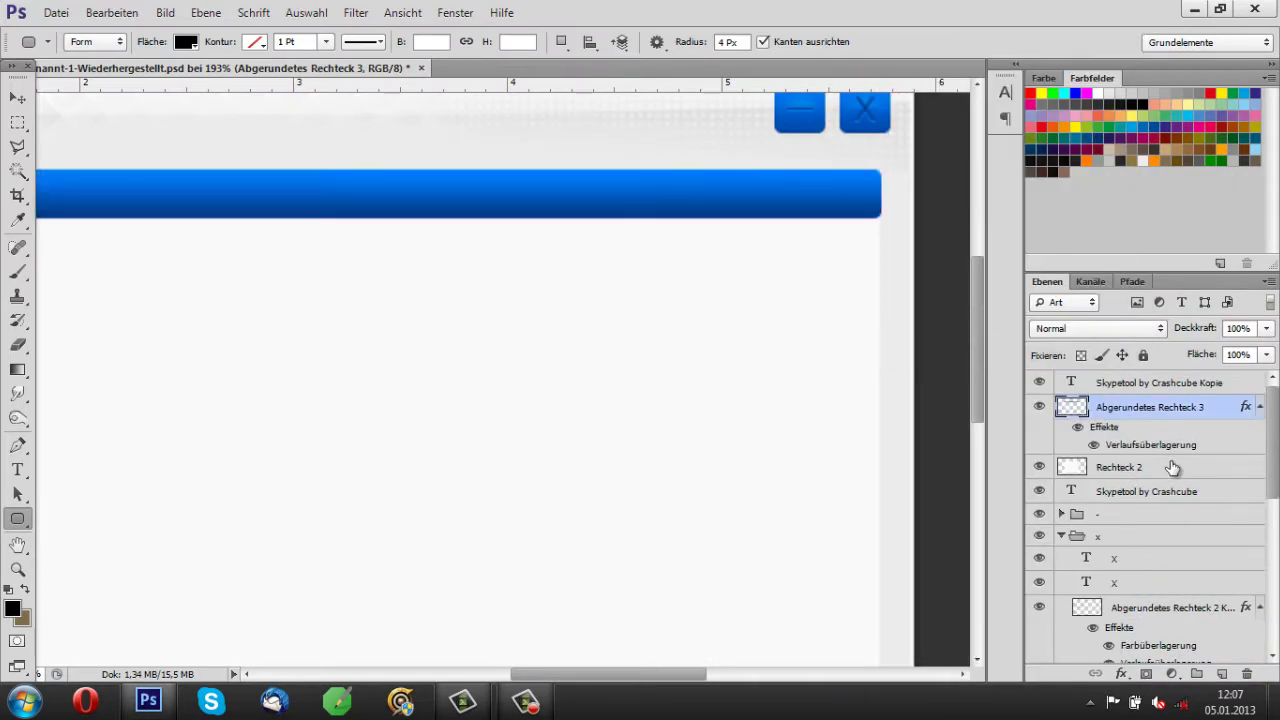
Duplicate the blue bar layer and contract a selection loaded from the copy's outline.
key(ctrl+j)
ctrl+click(1070, 410)
click(306, 12)
mouse_move(386, 200)
click(571, 254)
click(843, 443)
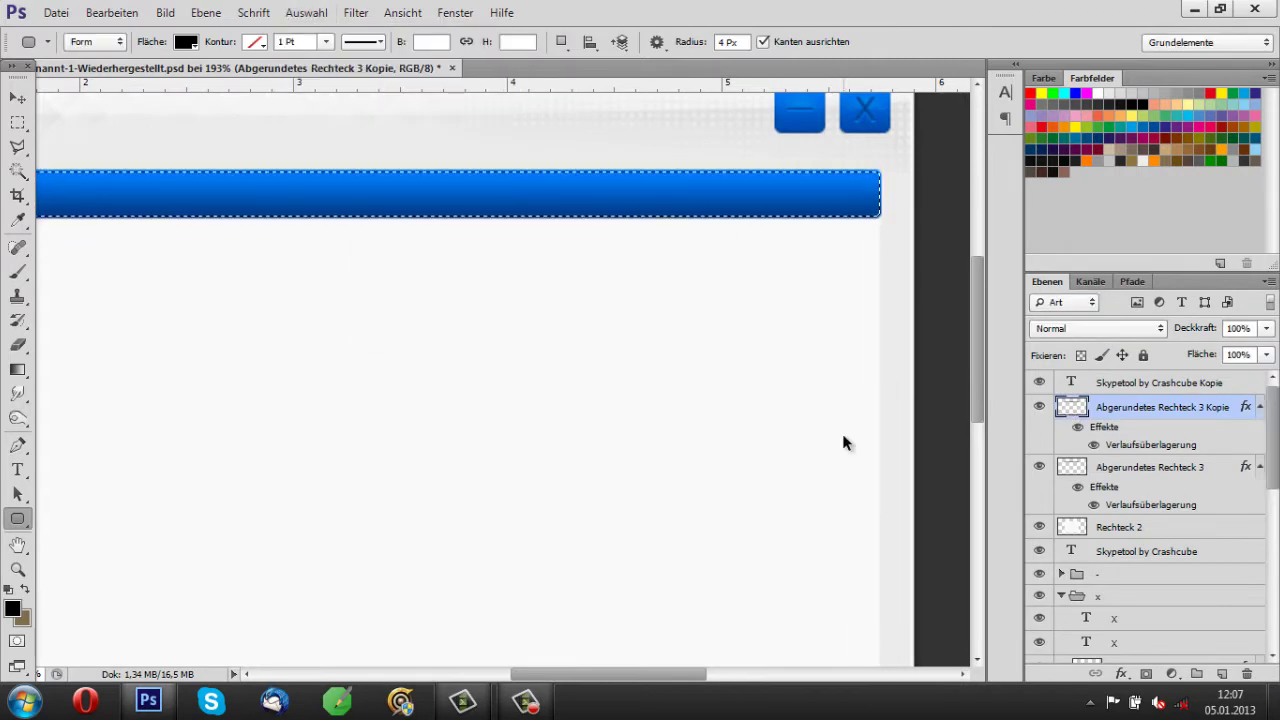
Check the blend settings of the close button's overlay layer and examine the blue bar's edges up close.
scroll(1150, 450, down, 3)
click(1150, 471)
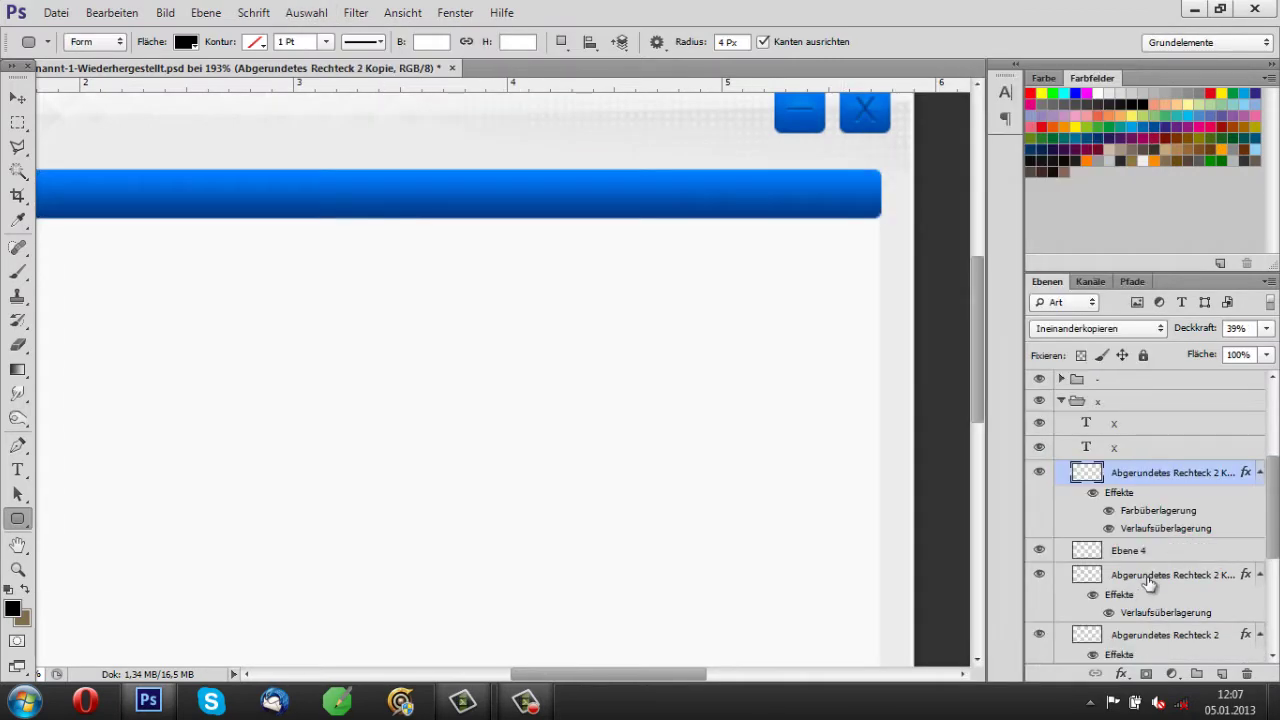
click(1160, 407)
key(v)
scroll(609, 597, up, 2)
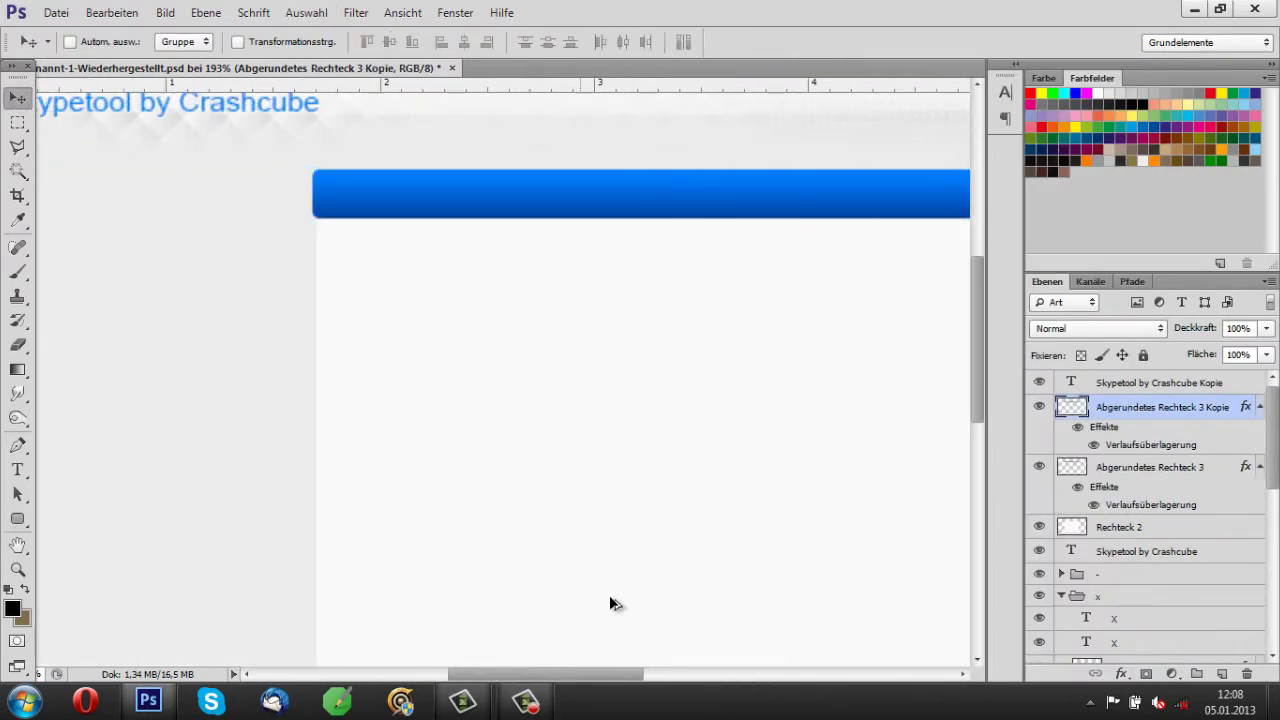
scroll(403, 281, up, 3)
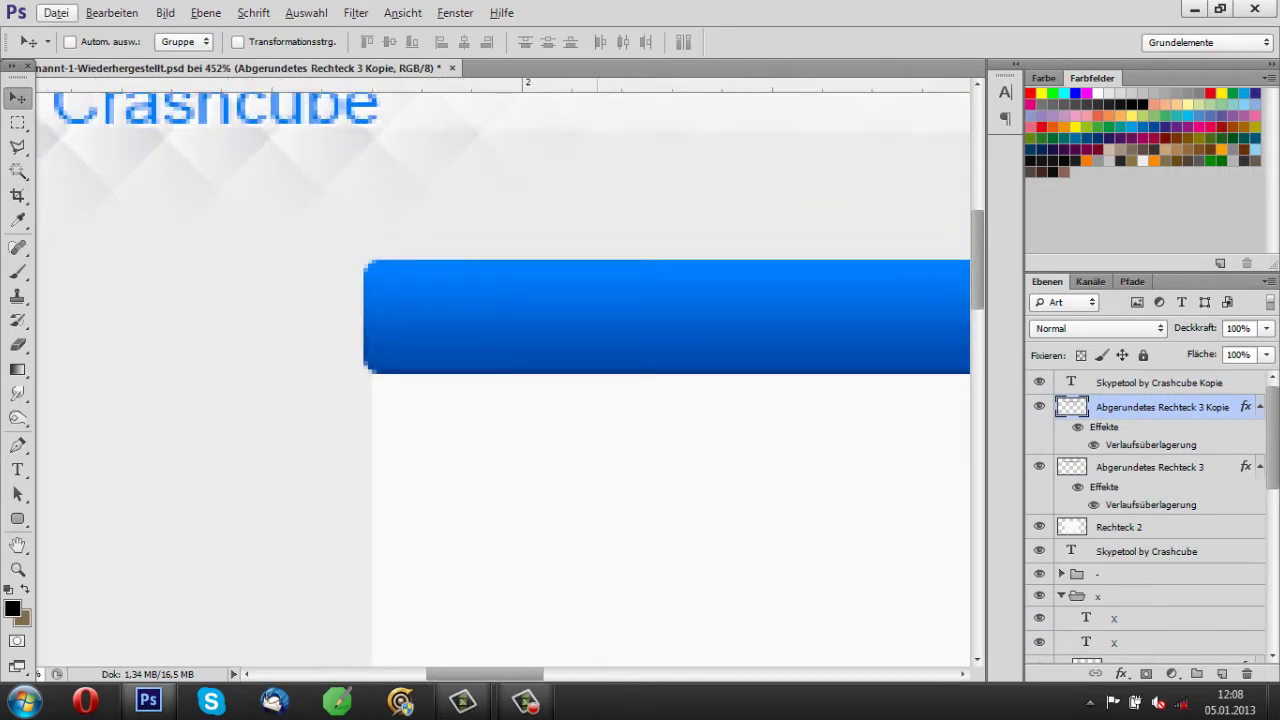
scroll(143, 240, right, 2)
scroll(663, 477, down, 5)
scroll(393, 355, up, 5)
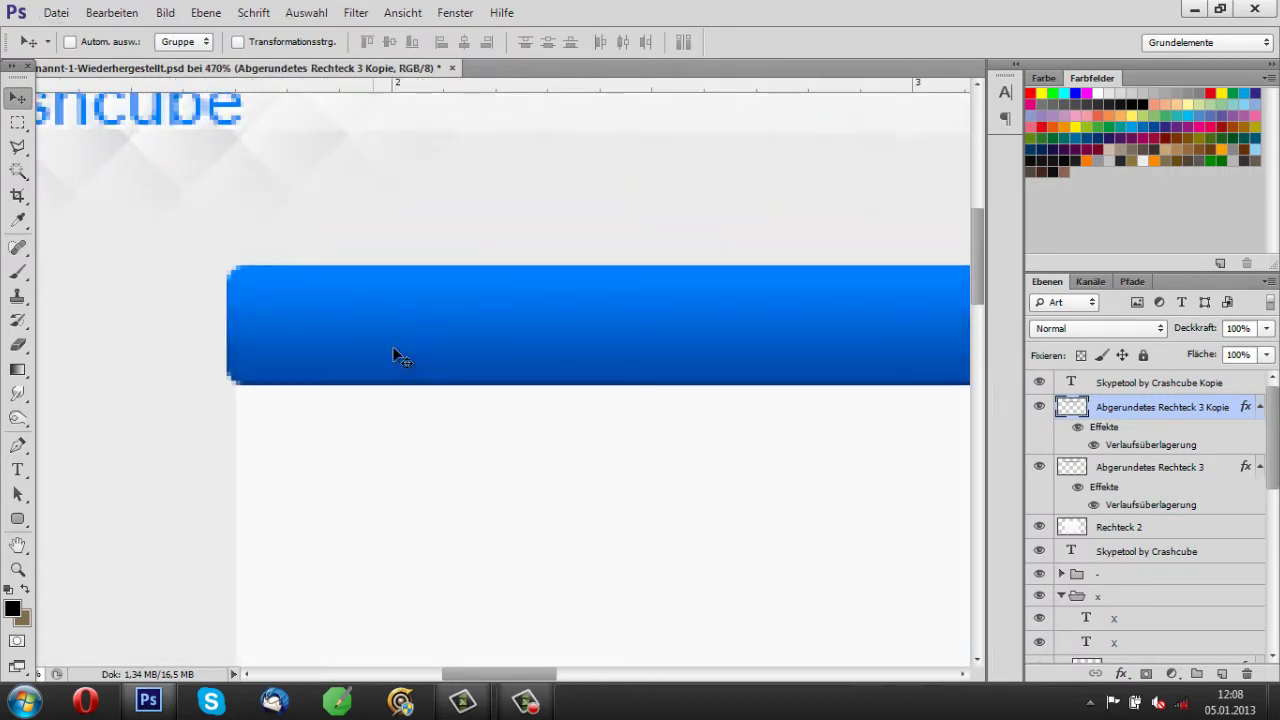
scroll(393, 355, up, 1)
Draw a thin white highlight line along the blue bar's upper edge.
right_click(17, 519)
click(181, 551)
drag(530, 285, 443, 271)
key(i)
double_click(1072, 418)
key(Return)
right_click(1110, 407)
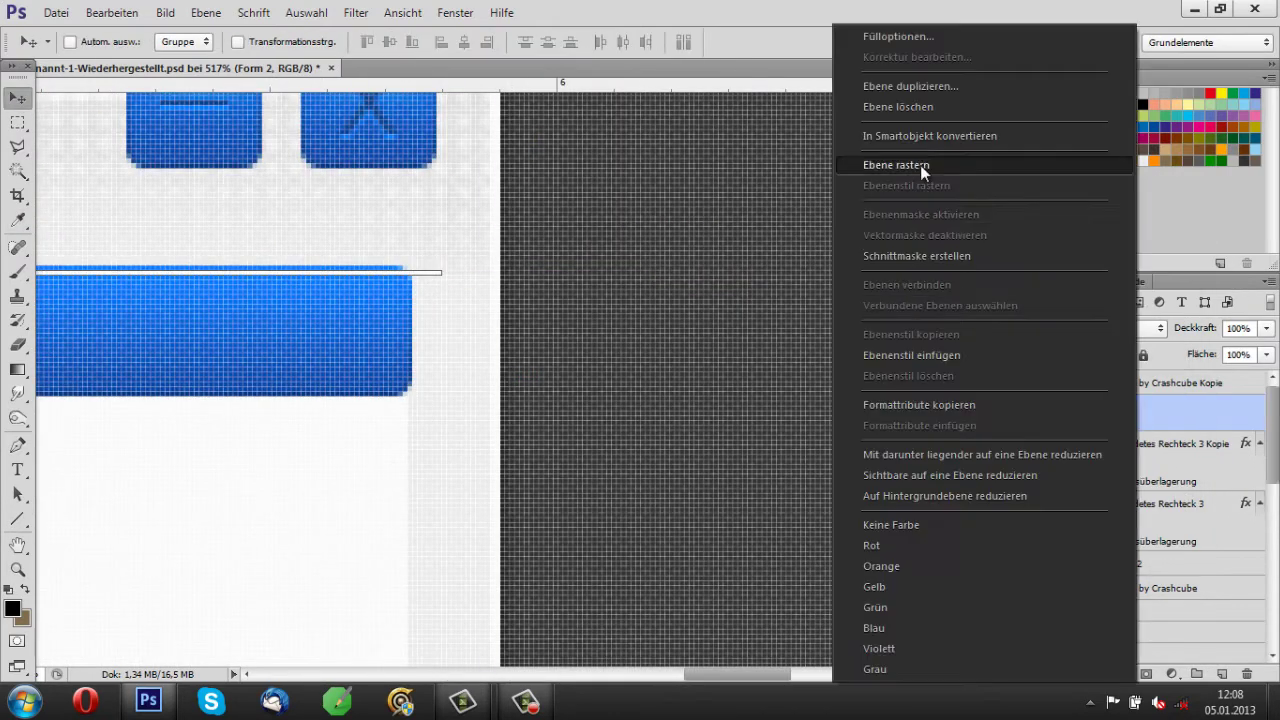
Rasterize the highlight line layer and fade out the line's ends with a 31 px soft eraser.
click(920, 166)
click(17, 344)
click(85, 41)
click(450, 255)
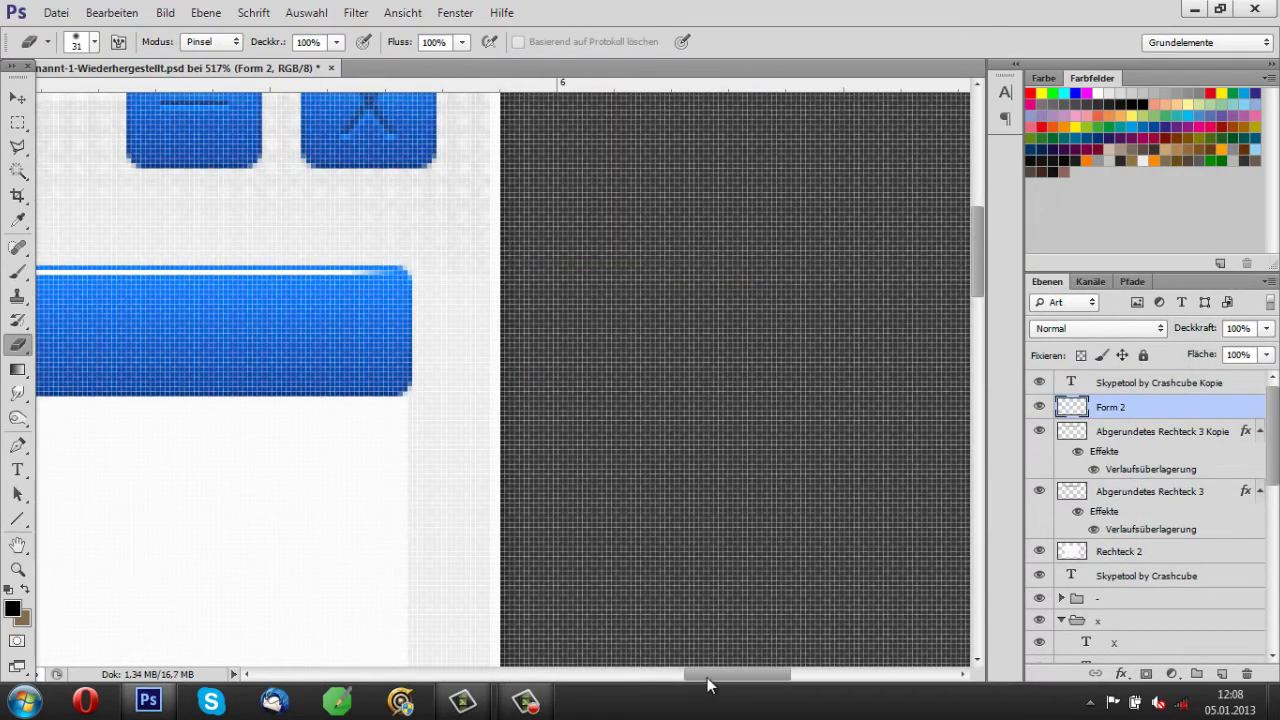
drag(707, 685, 480, 680)
key(v)
Reduce the highlight line layer's opacity to 33% and set its blend mode to Ineinanderkopieren.
scroll(537, 386, down, 10)
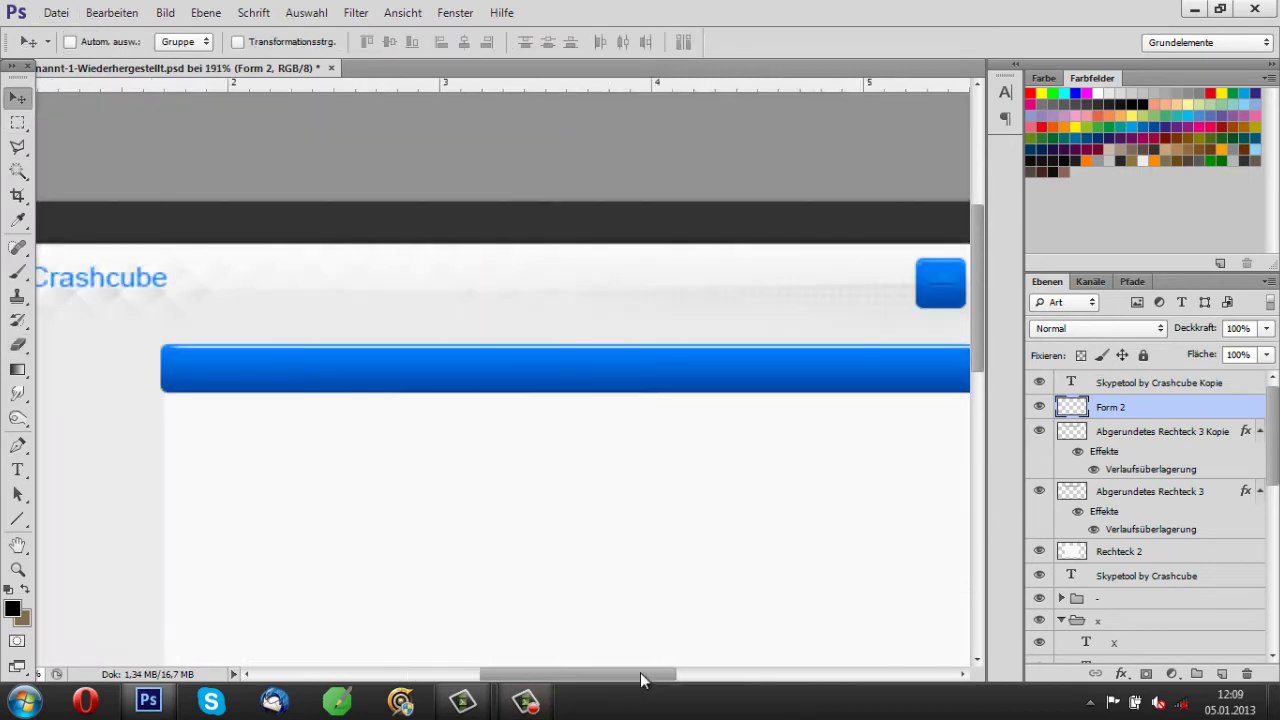
drag(640, 678, 663, 678)
drag(1207, 355, 1202, 355)
scroll(625, 393, down, 3)
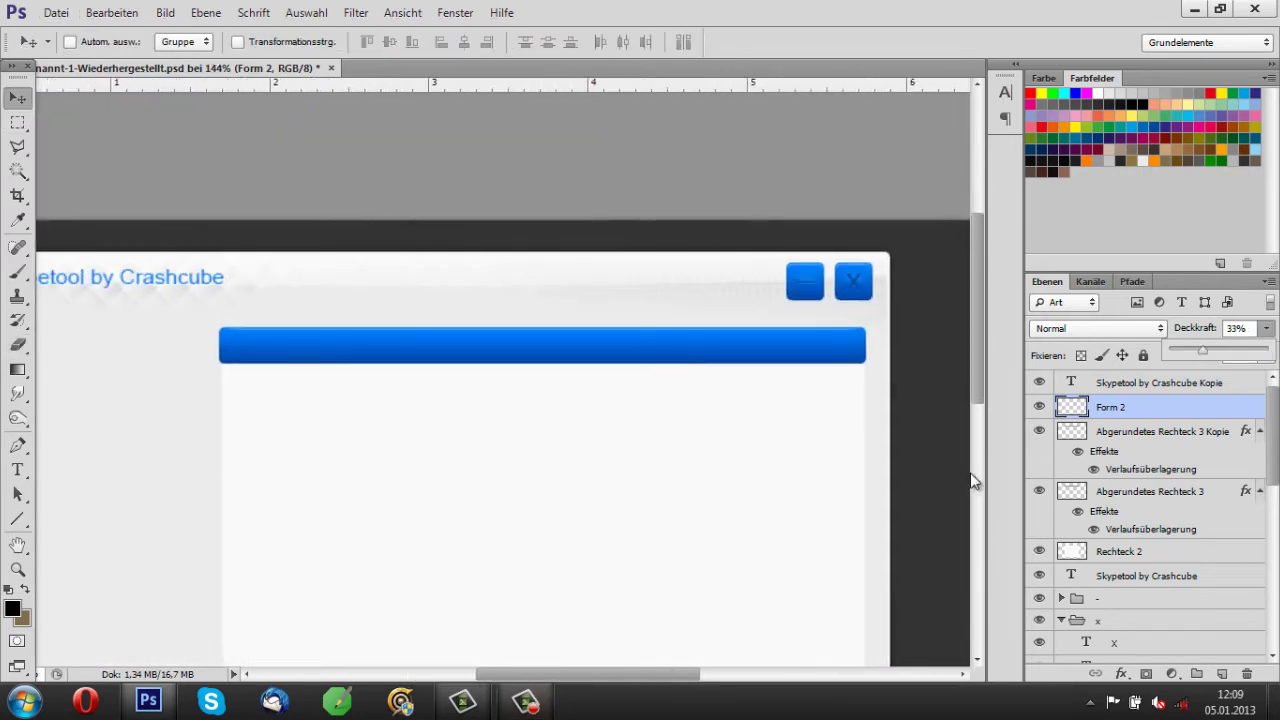
scroll(749, 477, down, 2)
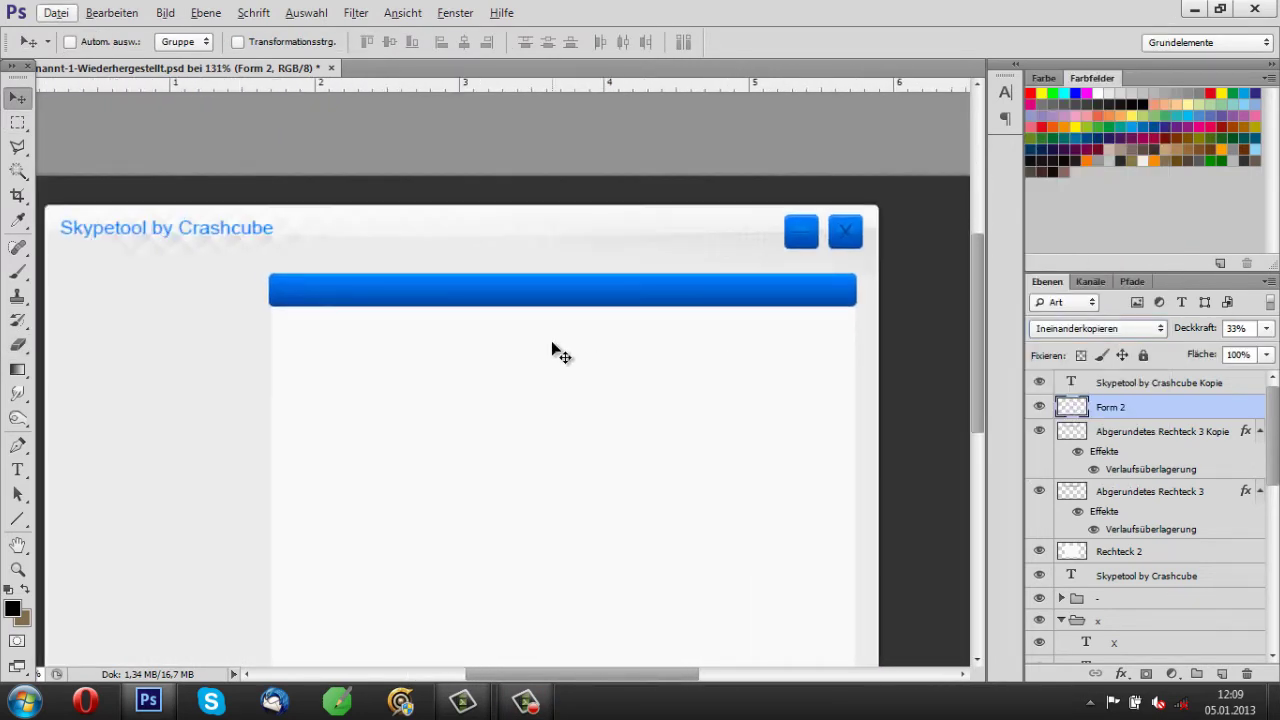
Create a new layer above the highlight line, select the bar's outline and set the foreground colour to white (#ffffff).
scroll(440, 320, up, 3)
drag(580, 675, 603, 676)
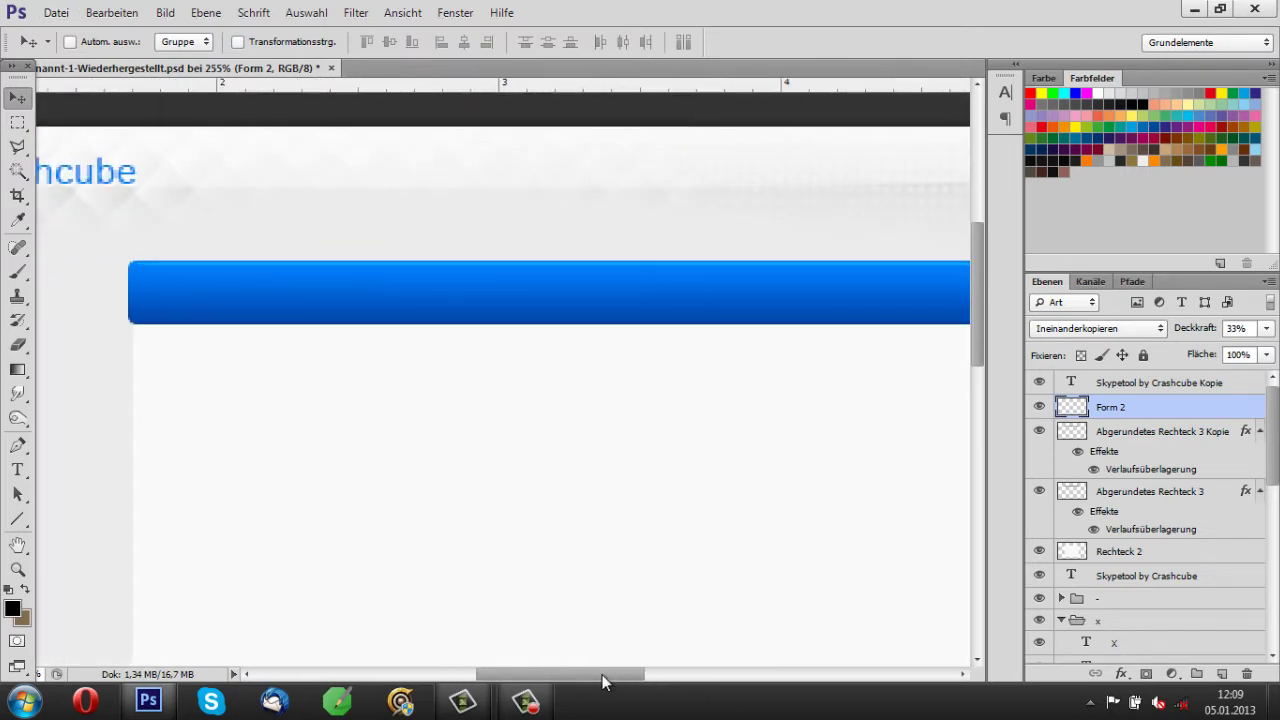
key(ctrl+shift+alt+n)
click(17, 272)
click(12, 608)
click(637, 266)
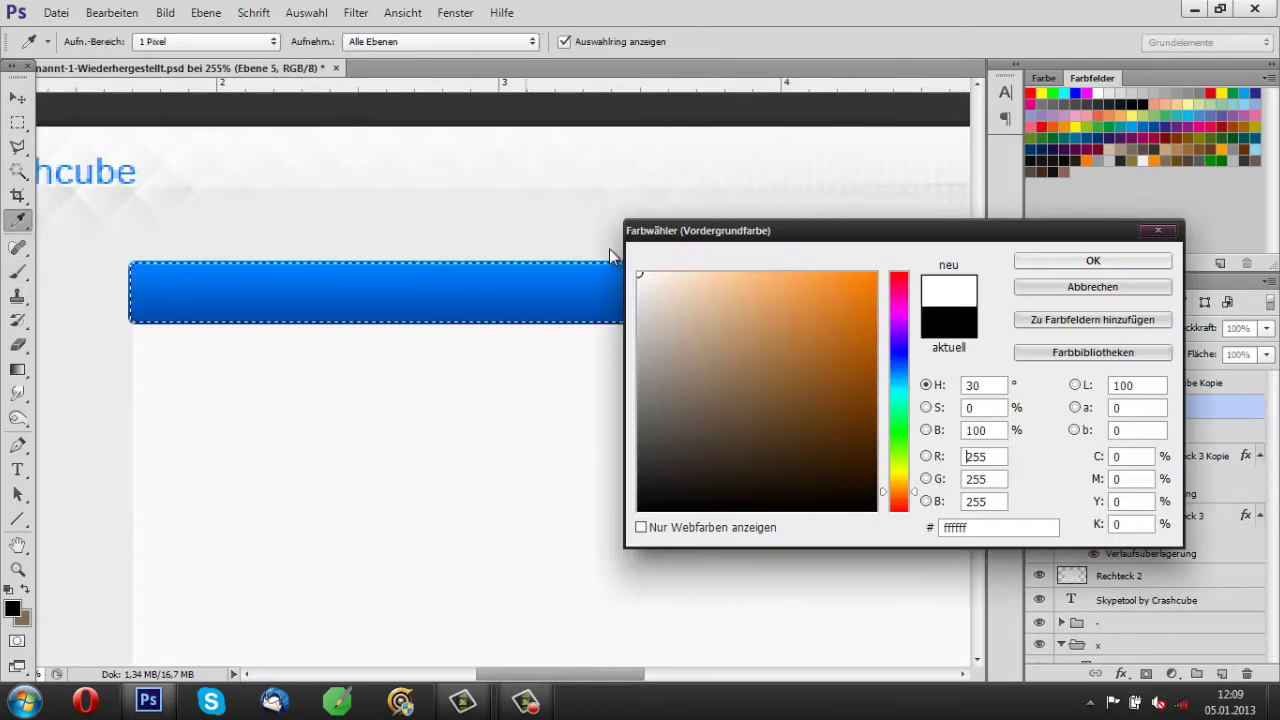
click(1074, 260)
Paint a soft white glow along the bar's lower edge with a 56 px brush and set the layer to Ineinanderkopieren.
mouse_move(250, 360)
mouse_down()
mouse_move(471, 368)
mouse_move(258, 390)
mouse_move(494, 394)
mouse_up()
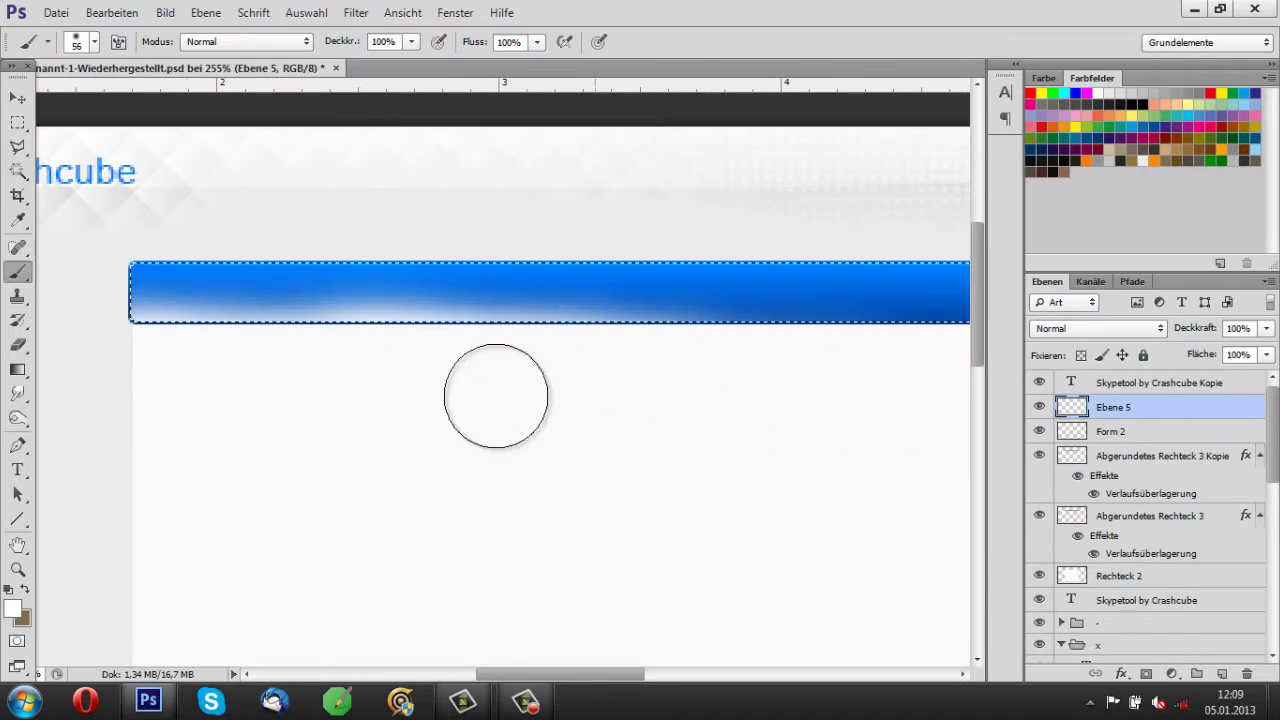
scroll(389, 491, right, 3)
mouse_move(389, 491)
mouse_down()
mouse_move(554, 391)
mouse_move(271, 403)
mouse_up()
scroll(491, 394, right, 3)
drag(577, 394, 78, 383)
scroll(78, 383, left, 6)
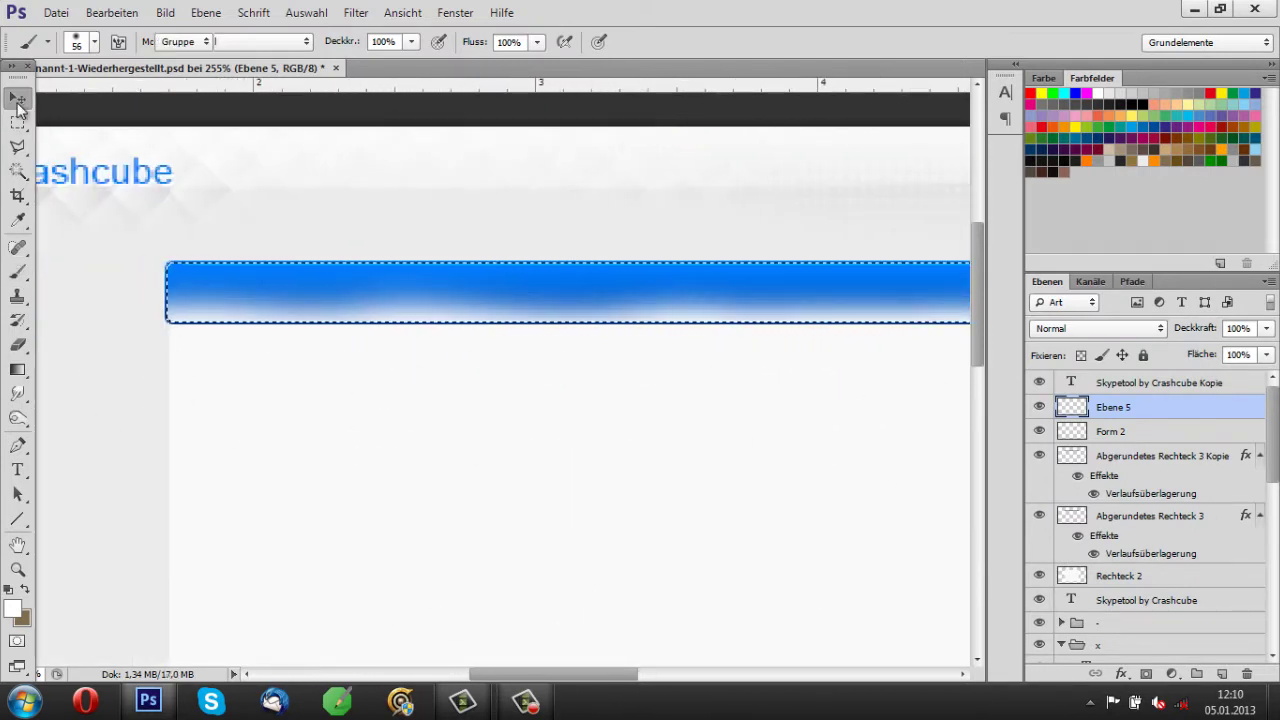
click(17, 97)
key(shift+alt+o)
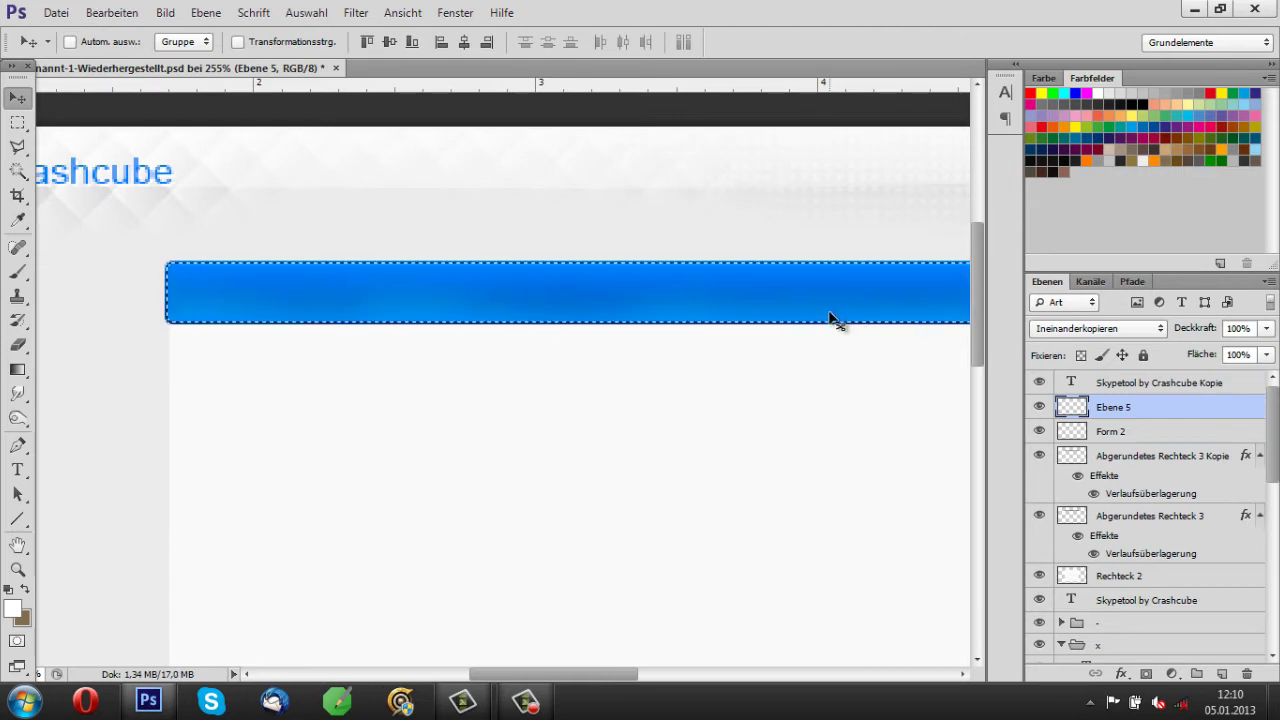
Soften the white glow on the blue bar with a 73 px soft eraser.
key(ctrl+minus)
key(e)
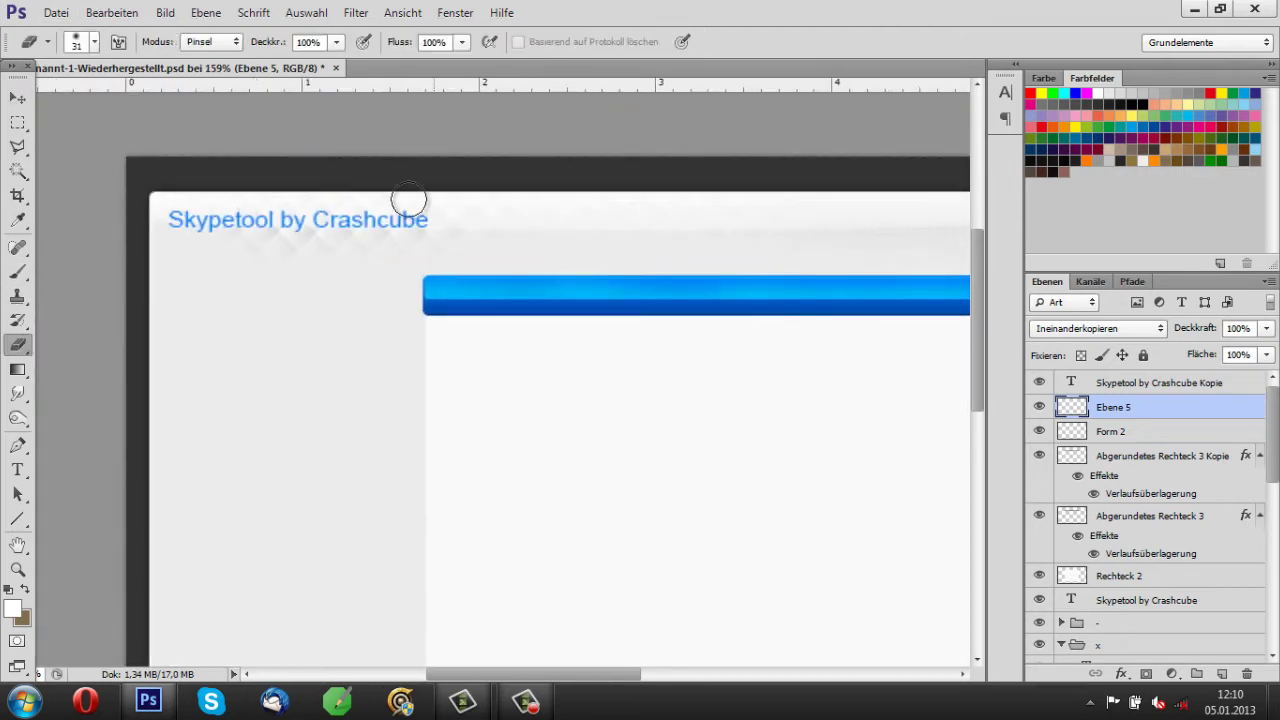
right_click(409, 196)
key(Return)
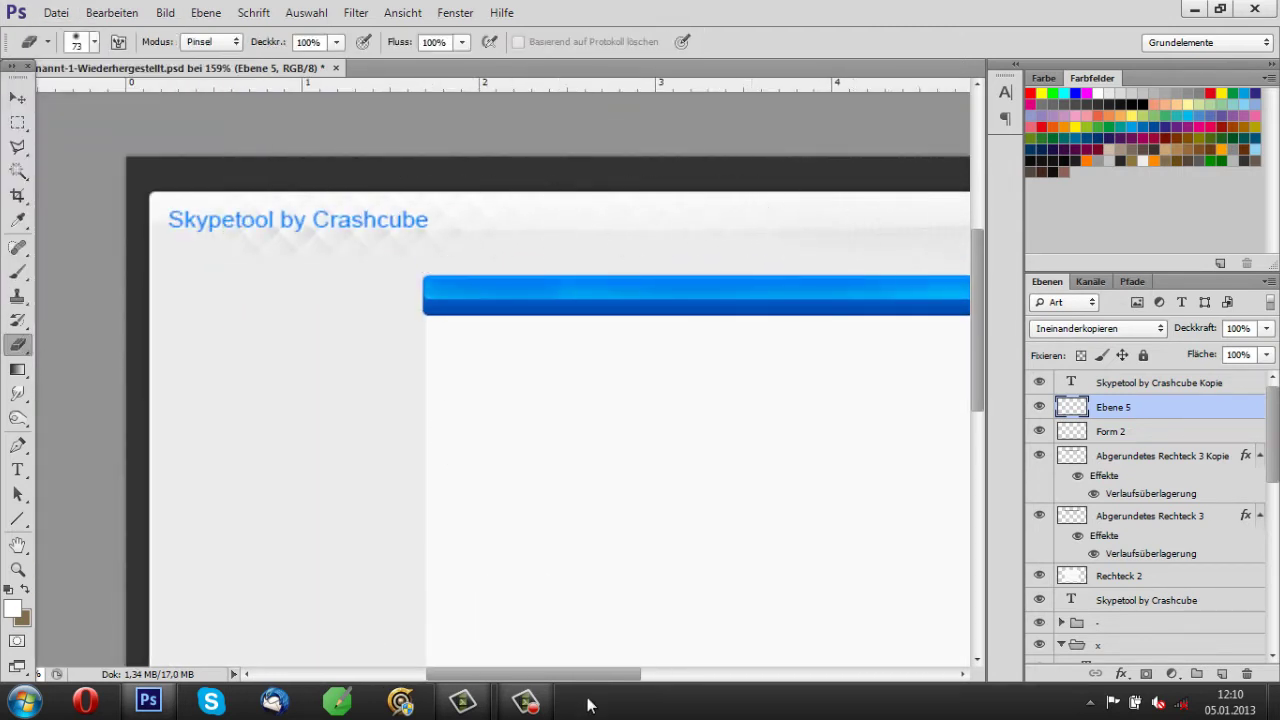
scroll(554, 228, right, 5)
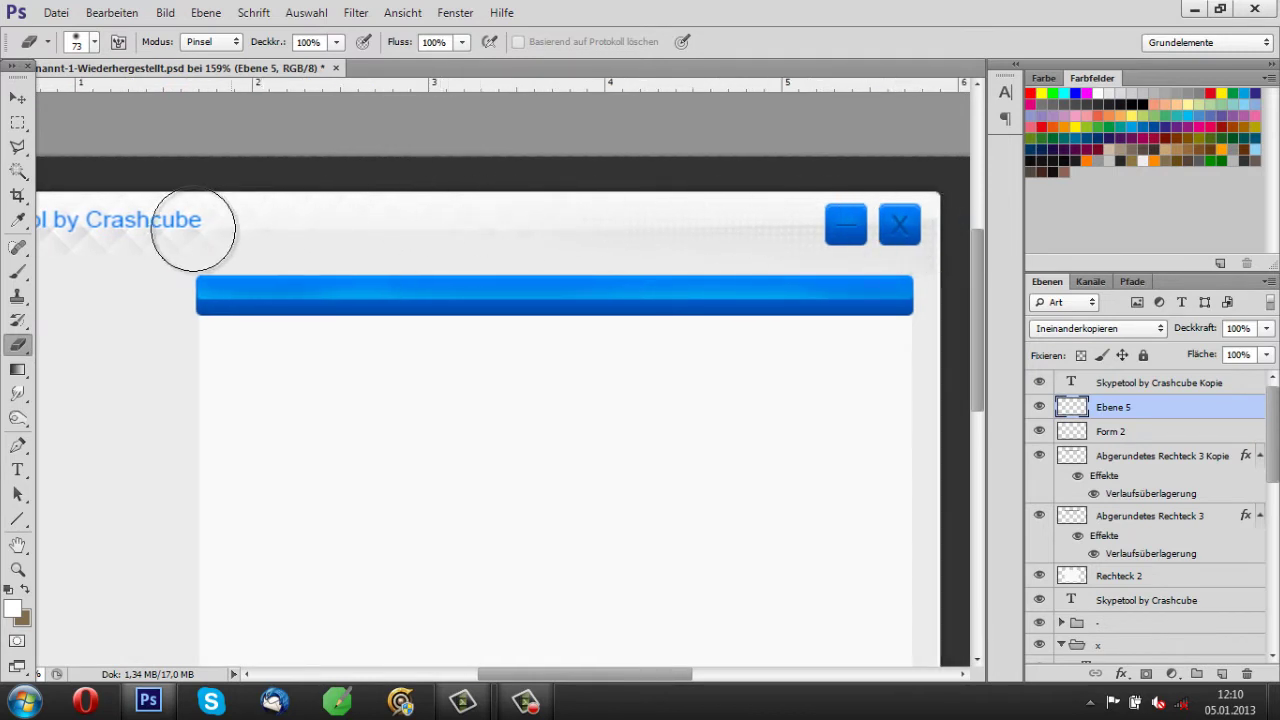
click(16, 104)
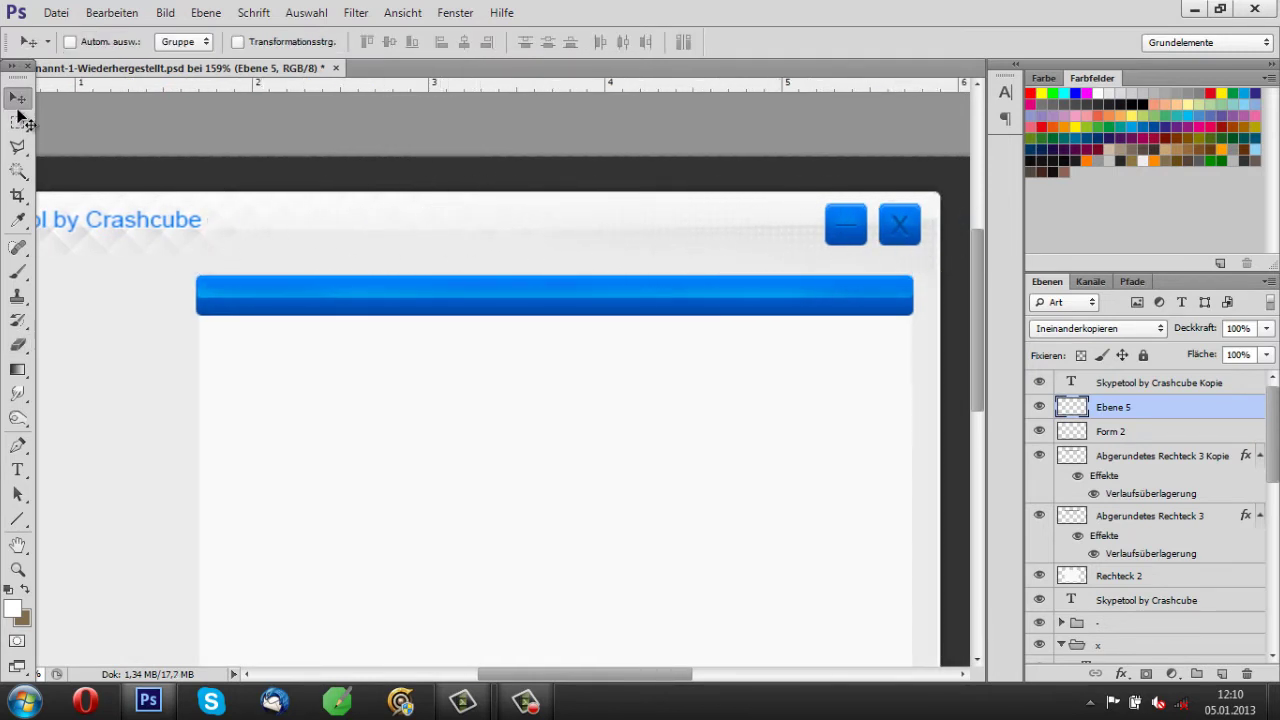
Reduce the opacity of the bar's glow layer Ebene 5 to 27%.
scroll(618, 388, down, 2)
drag(1196, 348, 1188, 350)
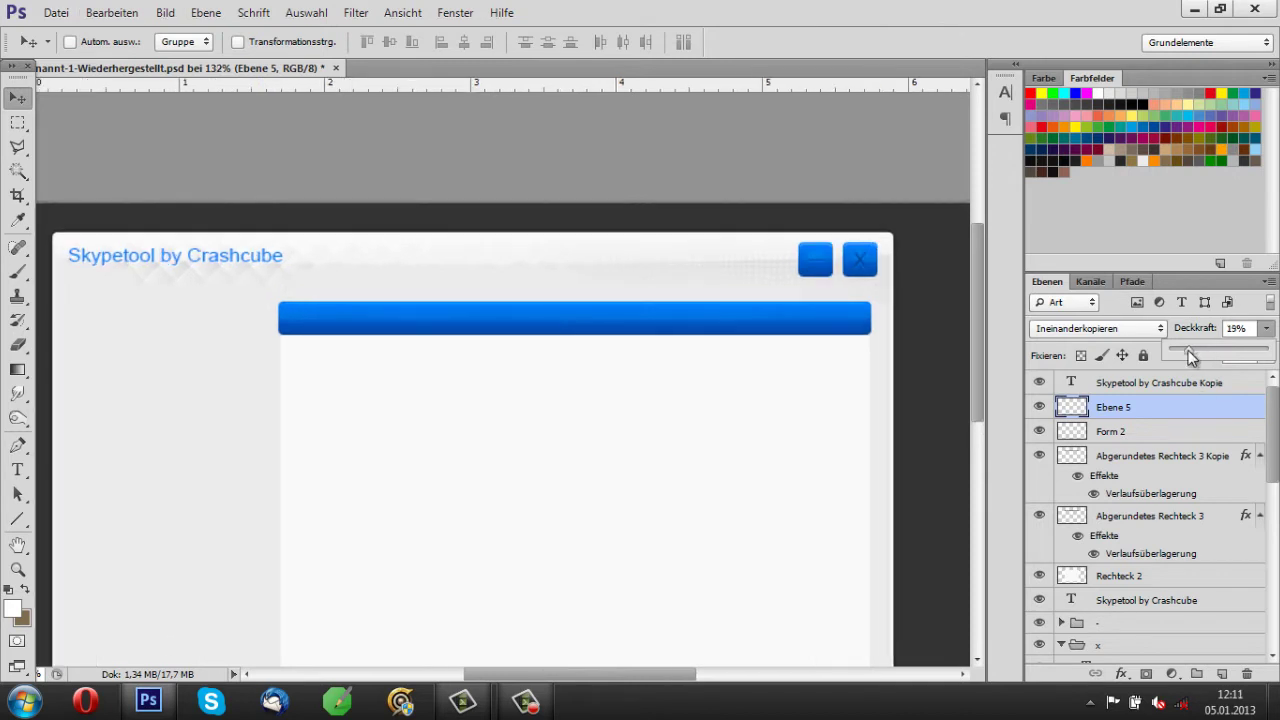
key(e)
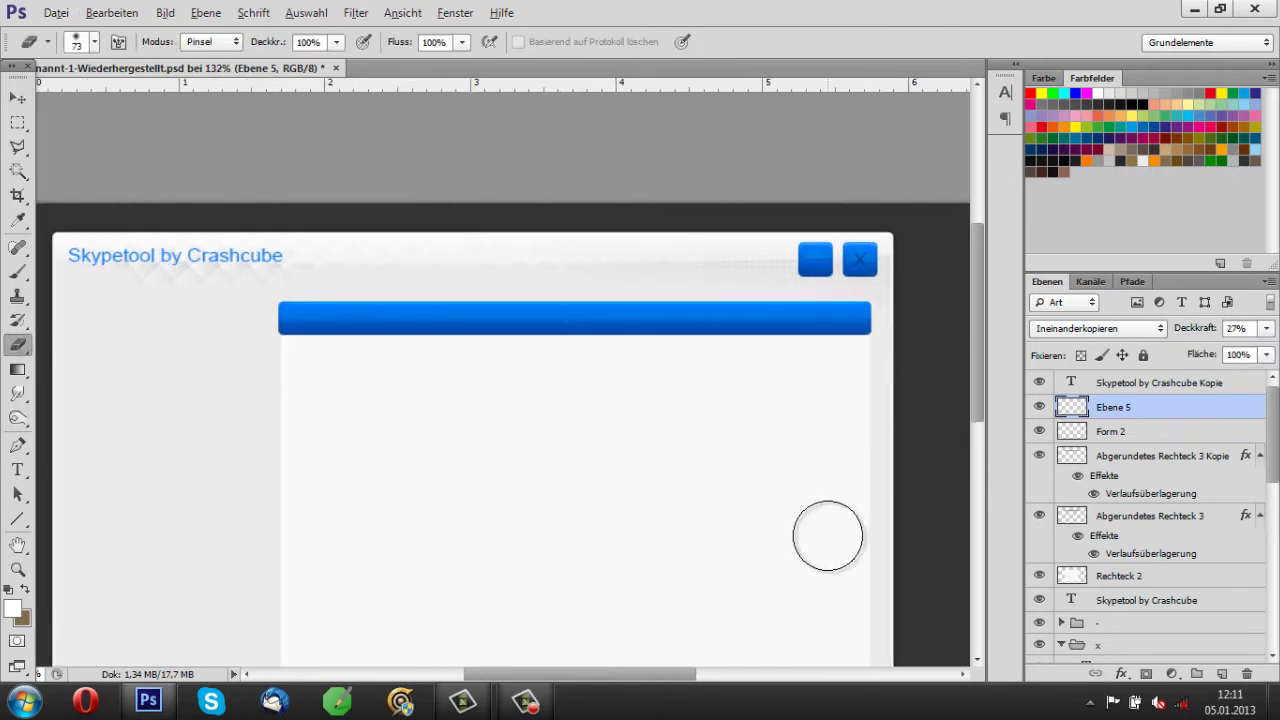
scroll(827, 536, down, 1)
key(v)
scroll(286, 314, down, 1)
scroll(251, 214, up, 3)
scroll(632, 437, down, 3)
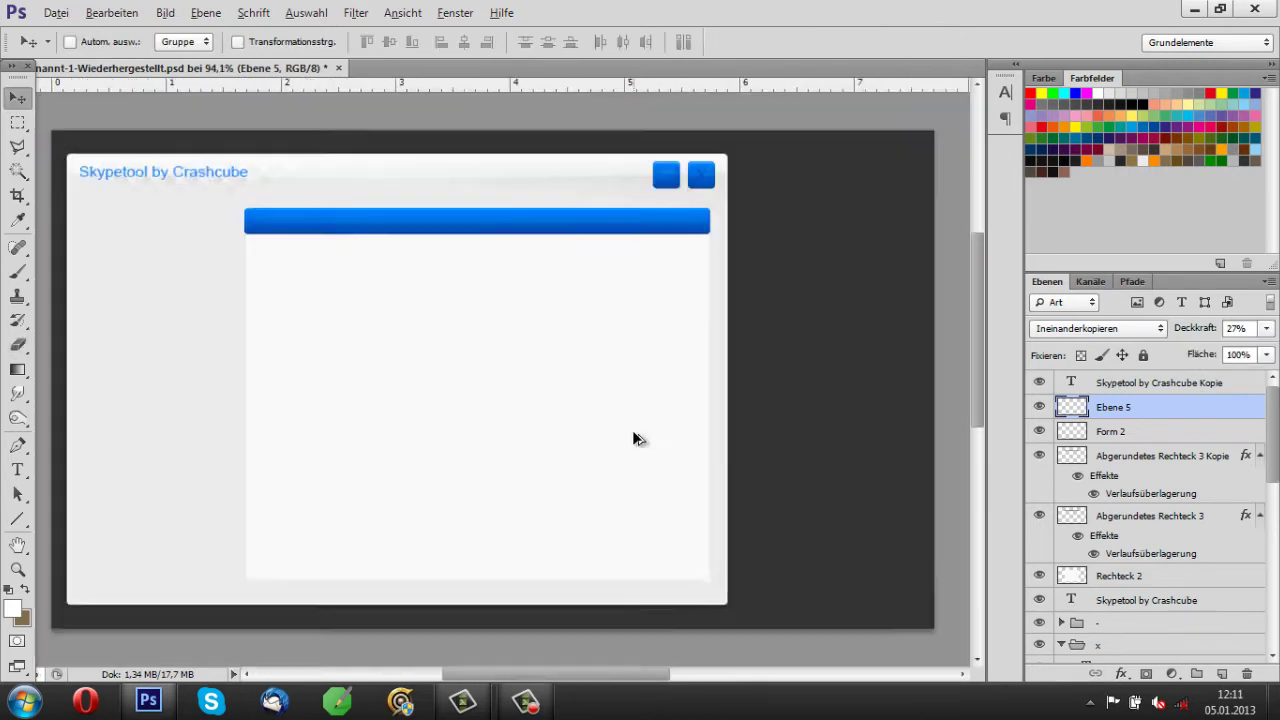
scroll(633, 438, down, 1)
Sample the dark blue of the bar's lower edge as the foreground colour and save it as the swatch Farbfeld 30.
scroll(243, 223, up, 5)
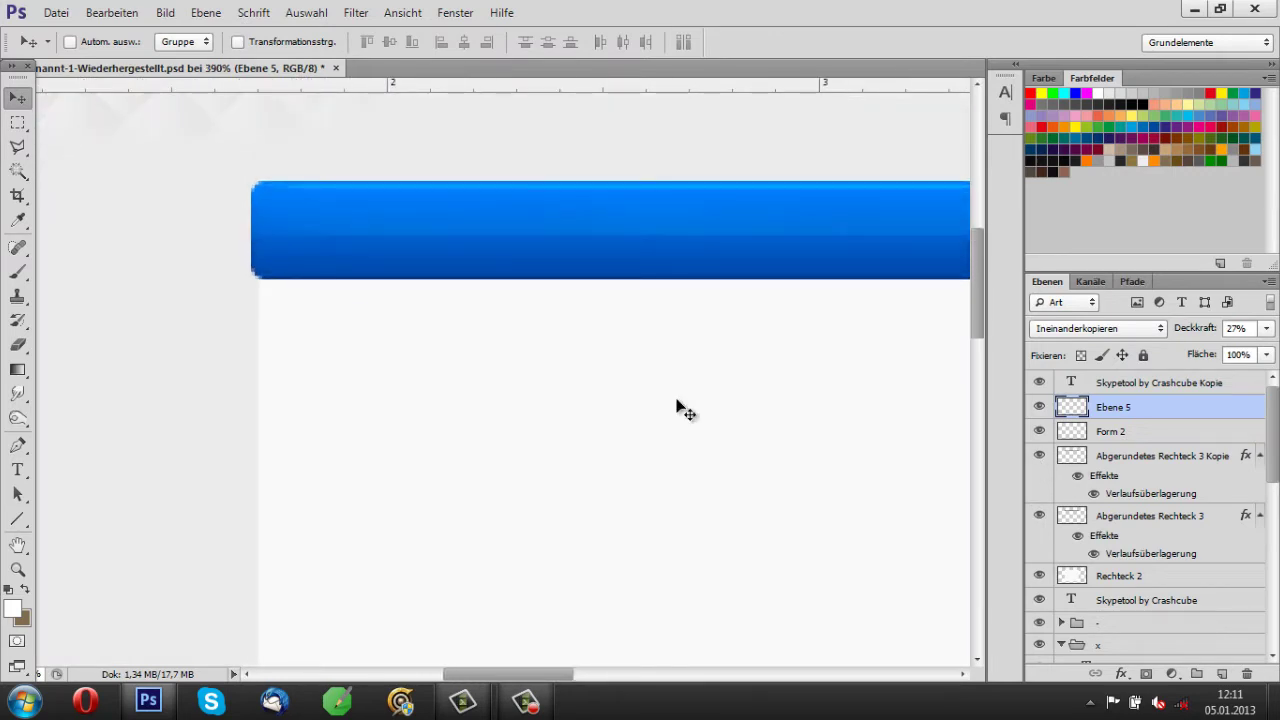
click(12, 607)
click(466, 306)
click(391, 271)
click(1069, 309)
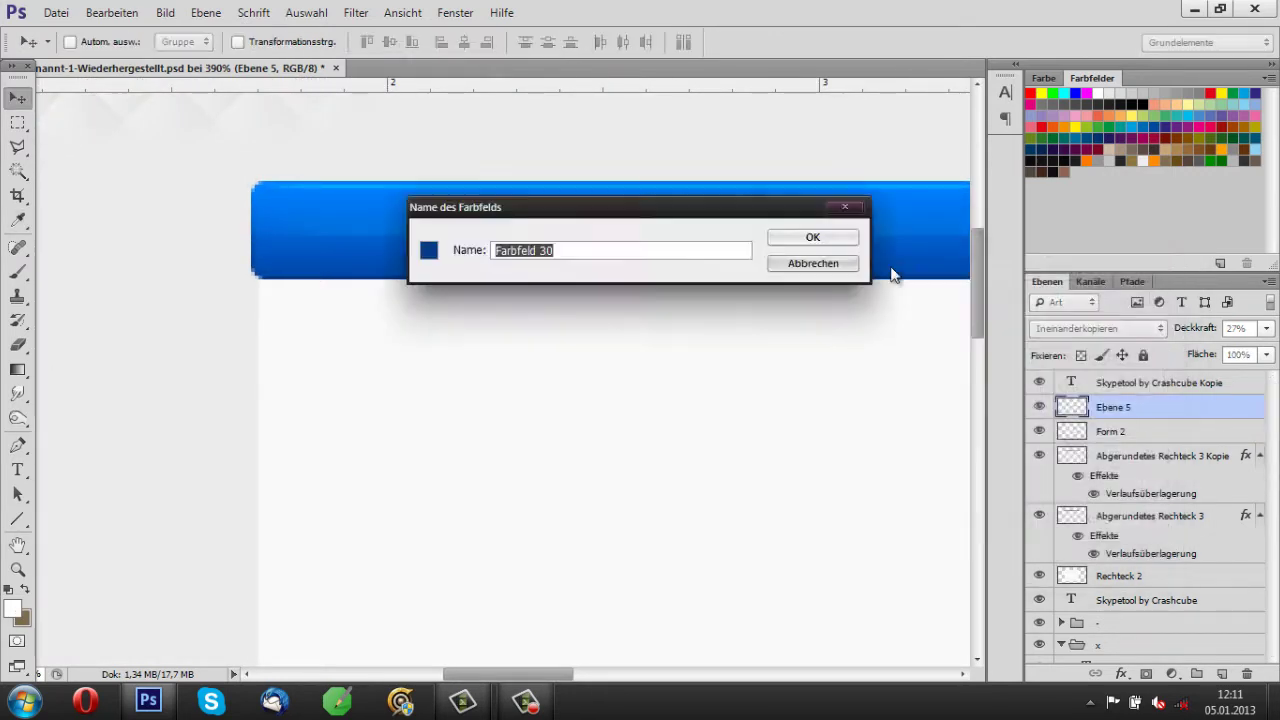
key(Return)
key(Return)
Draw a dark blue rectangle about 480 px wide over the content area and stretch it to just past the area's lower edge.
right_click(17, 519)
click(100, 514)
drag(252, 252, 832, 621)
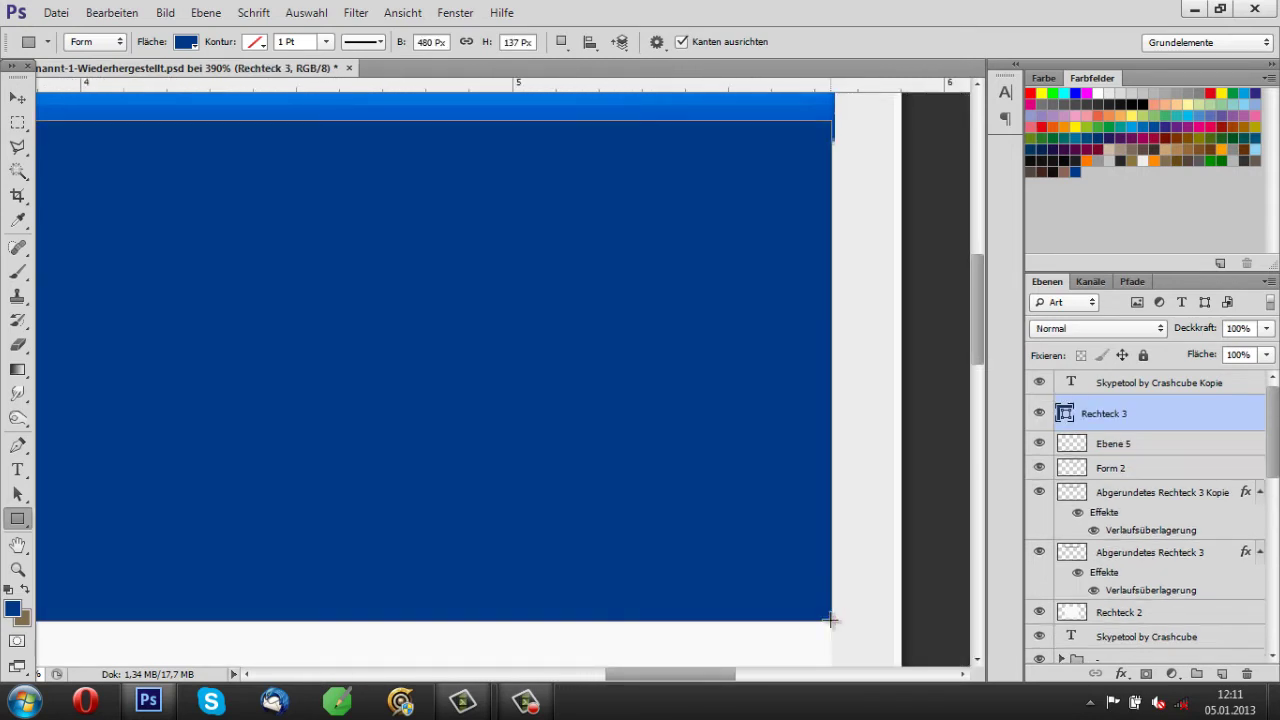
key(v)
scroll(460, 472, down, 2)
scroll(460, 472, down, 2)
key(ctrl+t)
drag(277, 292, 281, 603)
key(Return)
Move the dark blue rectangle's layer directly beneath Rechteck 2 and rasterize it.
drag(1104, 413, 1100, 625)
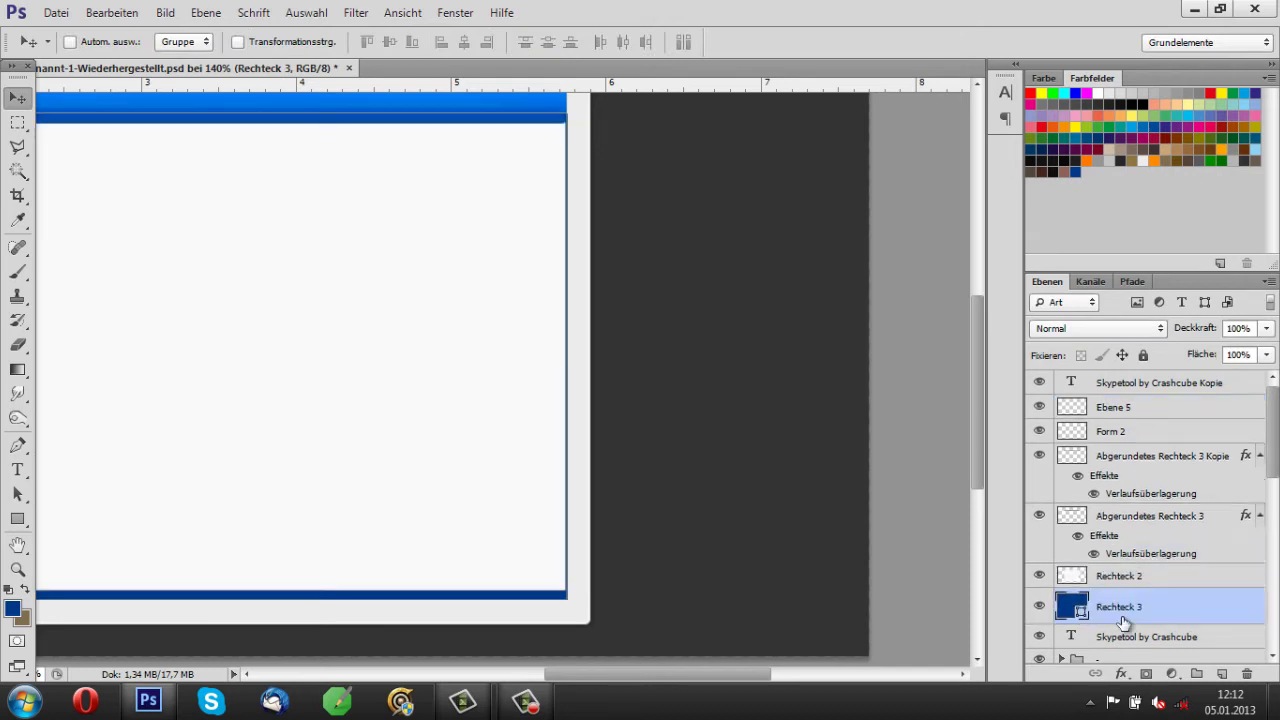
scroll(228, 225, left, 3)
scroll(320, 254, down, 3)
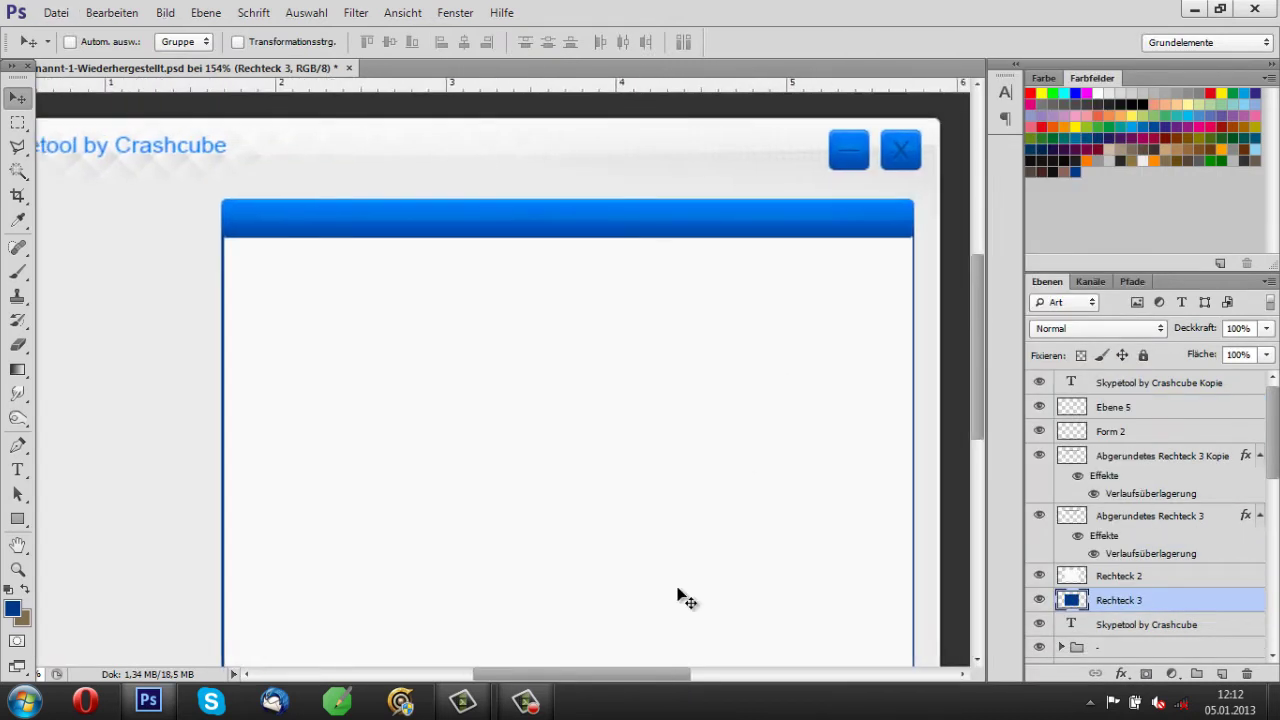
Trim the blue frame's excess below the content area and the right edge of Rechteck 2 with rectangular selections.
key(m)
drag(284, 582, 880, 636)
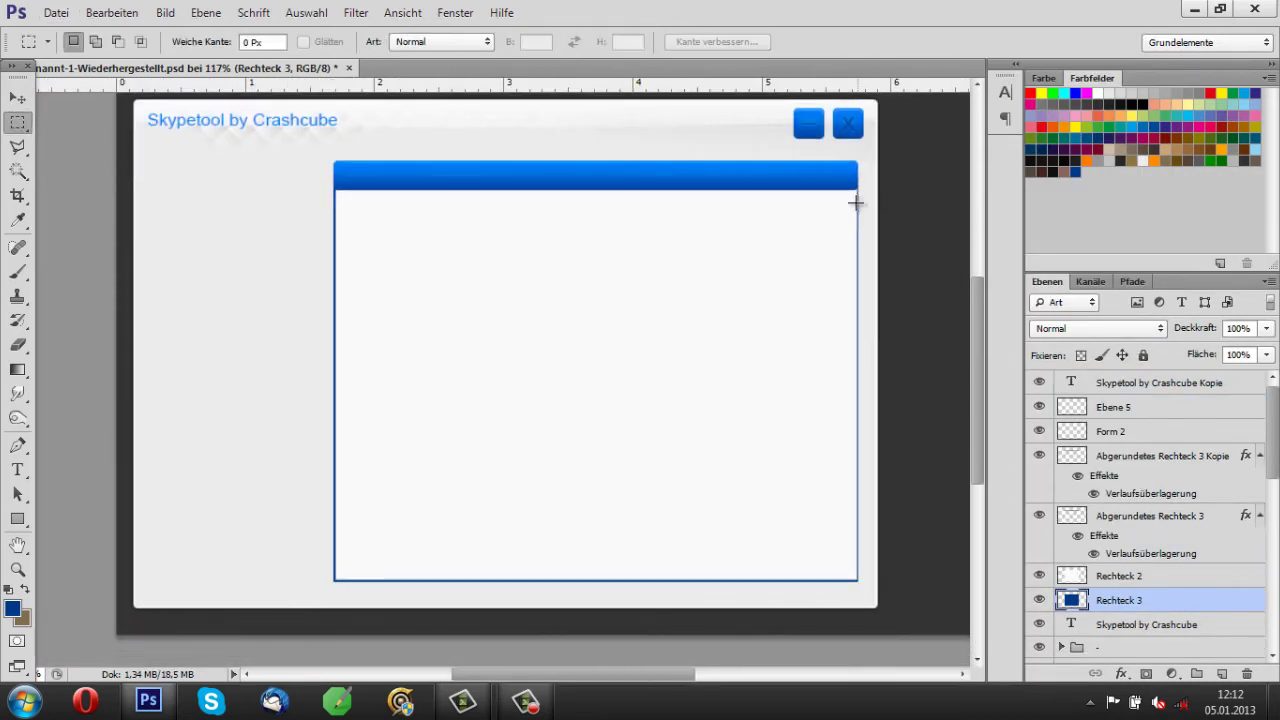
click(1150, 575)
drag(926, 151, 926, 151)
scroll(926, 151, up, 3)
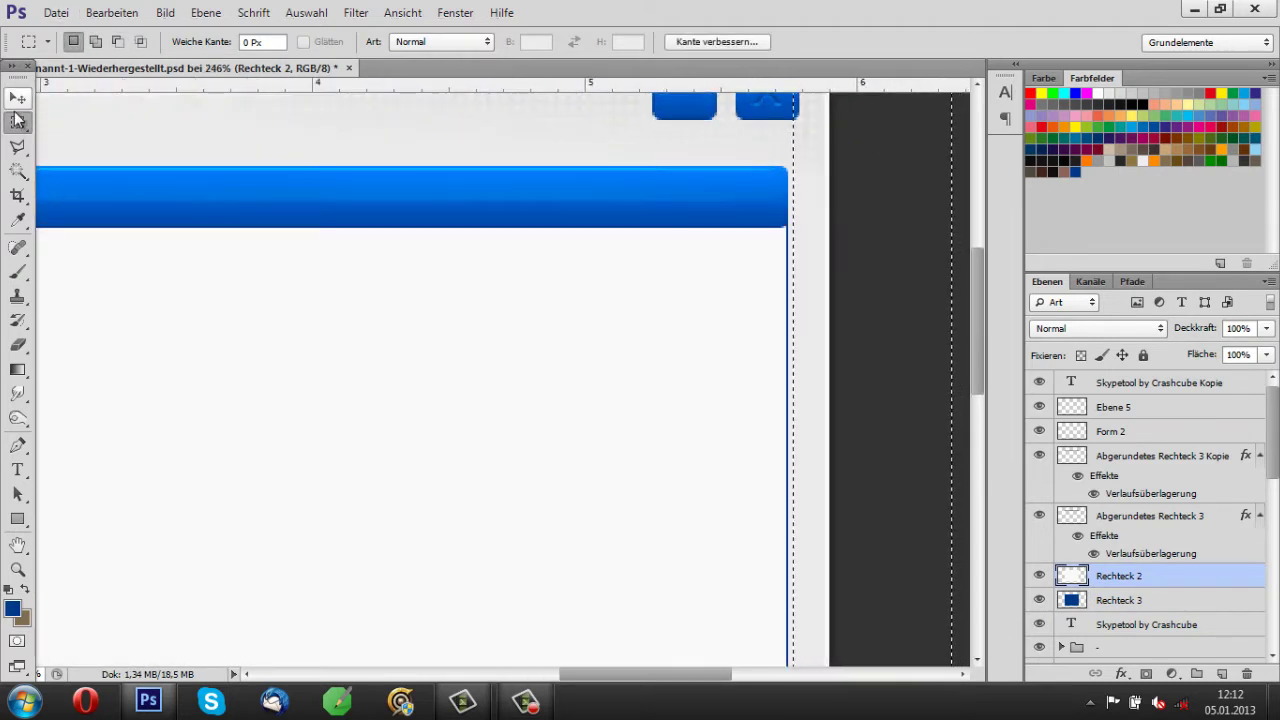
scroll(189, 371, down, 4)
scroll(286, 277, up, 4)
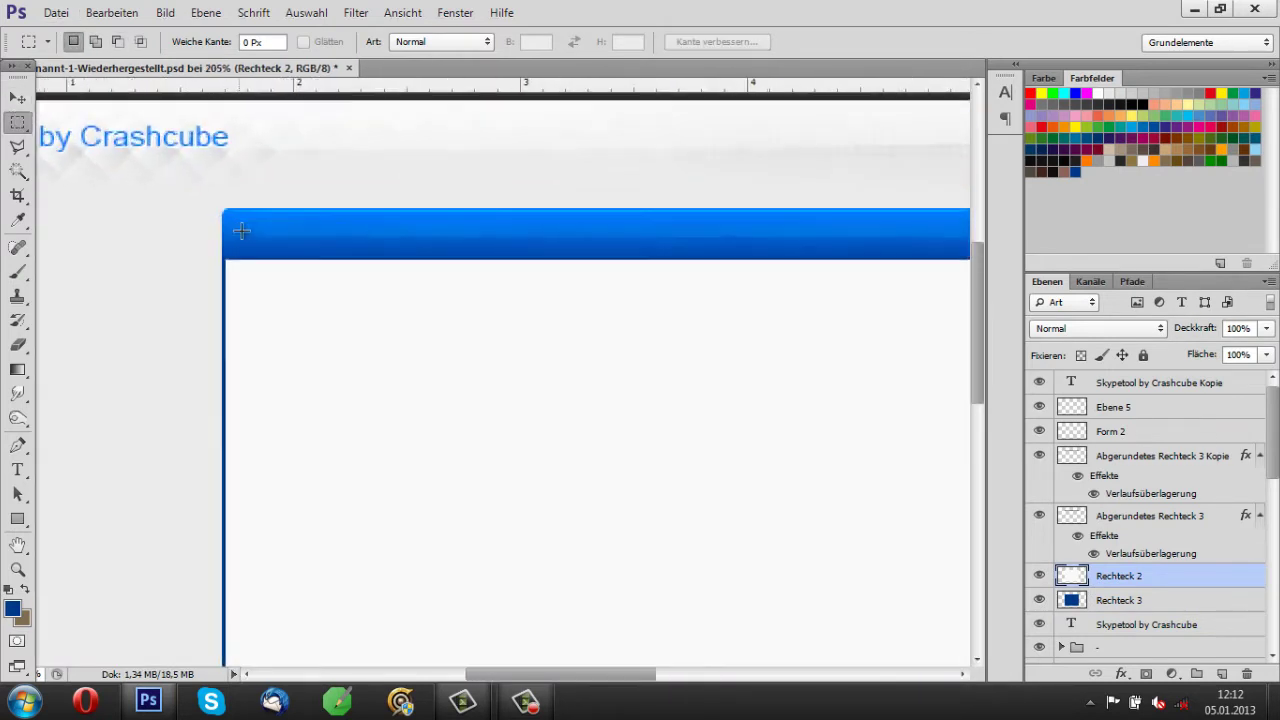
Select the outline of Rechteck 2, create a new layer above it and set the foreground colour to black.
key(e)
ctrl+click(1071, 575)
click(1221, 673)
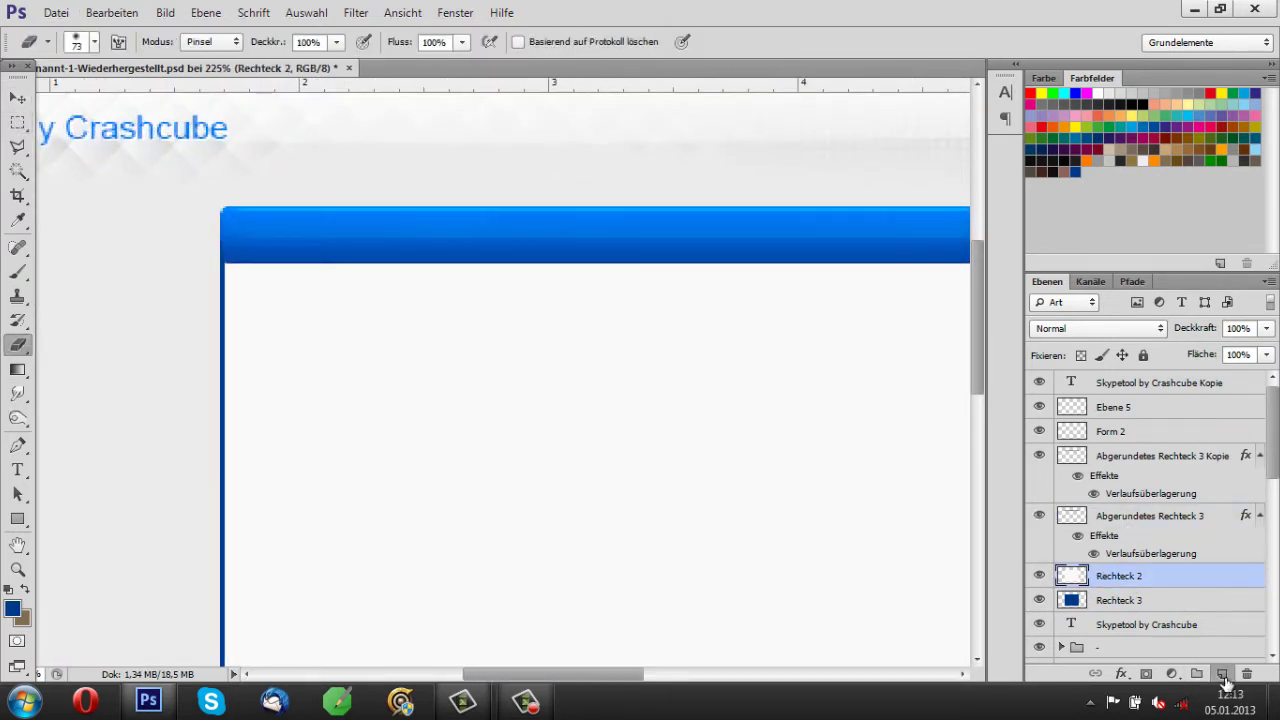
click(12, 608)
click(1128, 260)
Paint a soft black shadow in the content area along the bar's lower edge and deselect.
key(b)
drag(272, 218, 920, 223)
drag(624, 674, 709, 674)
drag(520, 220, 857, 223)
key(v)
key(ctrl+d)
scroll(527, 443, down, 3)
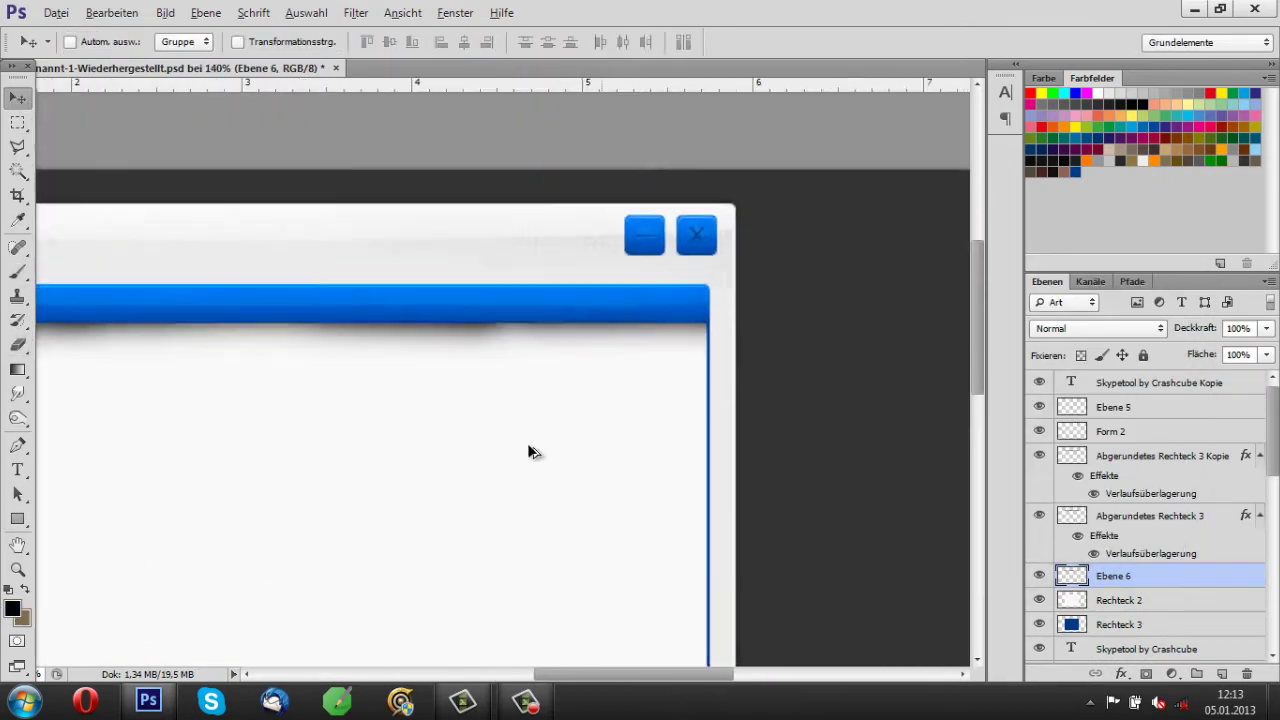
Try the shadow layer at 58% opacity and delete the layer.
scroll(527, 443, up, 1)
key(4)
key(1)
scroll(727, 381, down, 1)
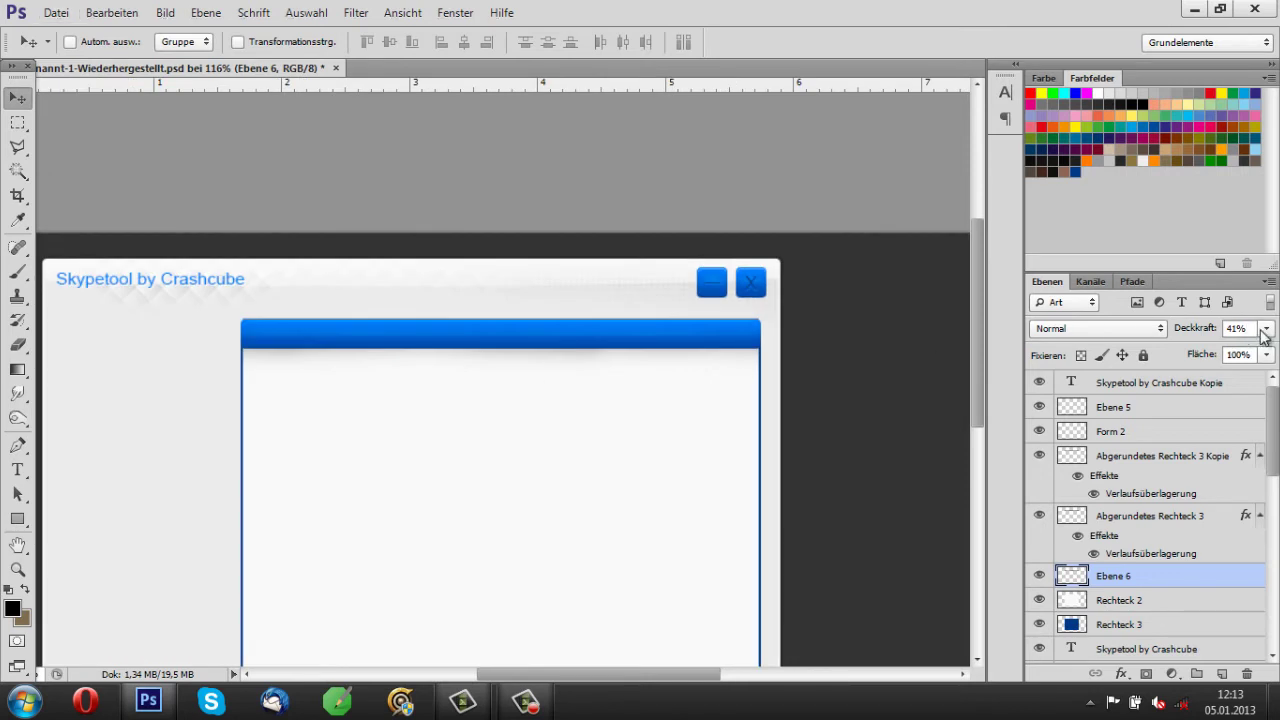
key(m)
drag(43, 257, 786, 333)
key(ctrl+d)
scroll(330, 334, up, 3)
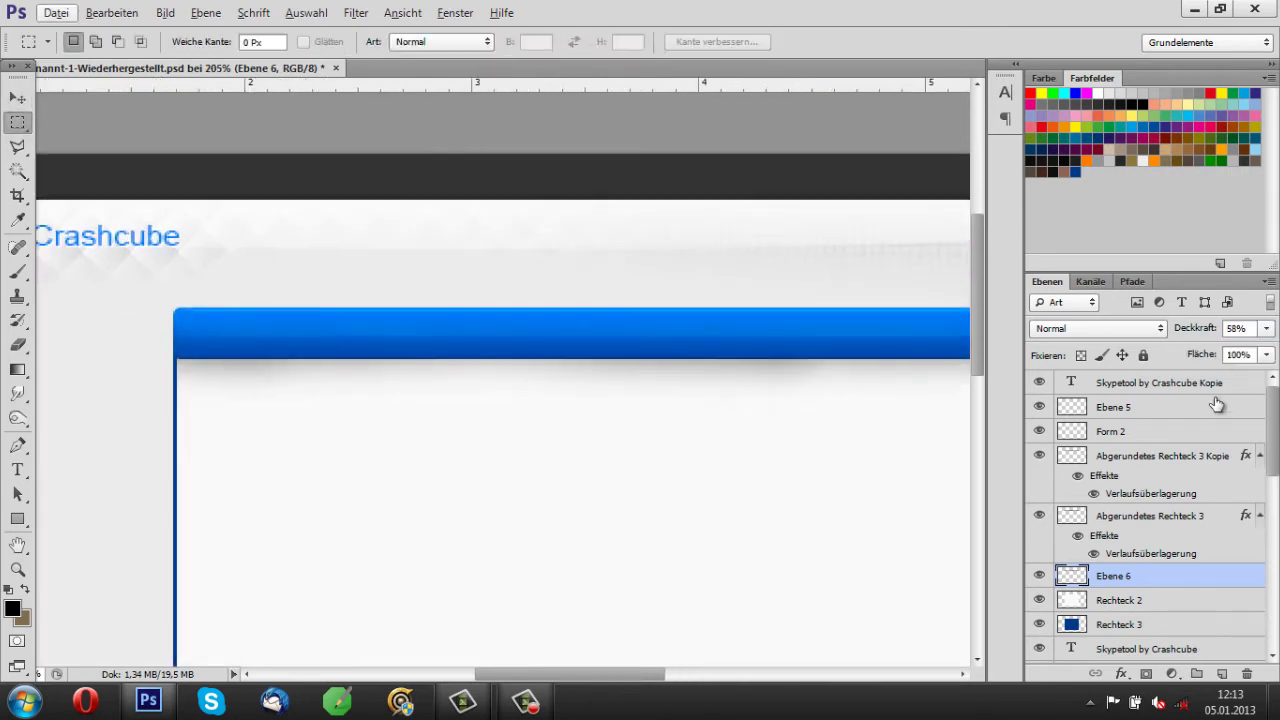
key(Delete)
scroll(597, 506, down, 4)
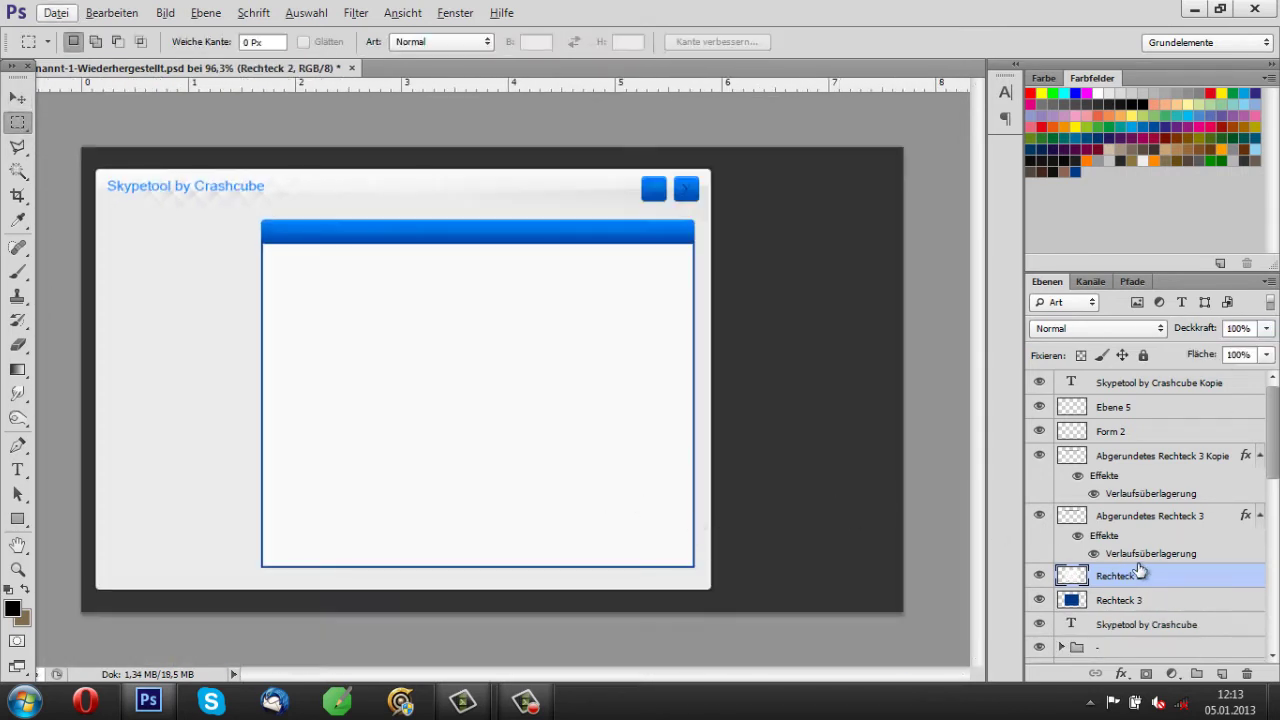
Duplicate Rechteck 2, hide the original and erase the centre of the copy with a 141 px soft eraser.
key(e)
right_click(429, 460)
key(Escape)
key(ctrl+j)
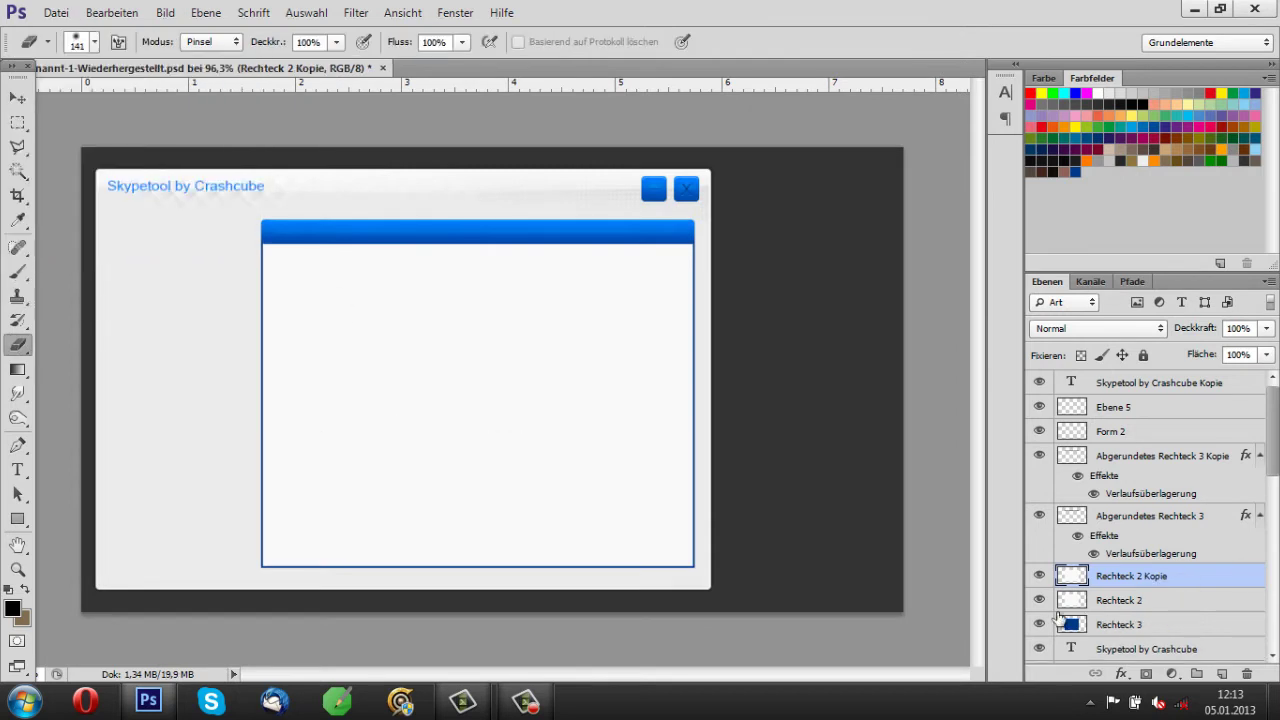
click(1039, 600)
click(484, 407)
mouse_move(484, 407)
mouse_down()
mouse_move(486, 324)
mouse_move(609, 325)
mouse_move(619, 461)
mouse_move(545, 496)
mouse_move(369, 501)
mouse_move(339, 407)
mouse_move(351, 478)
mouse_move(549, 362)
mouse_up()
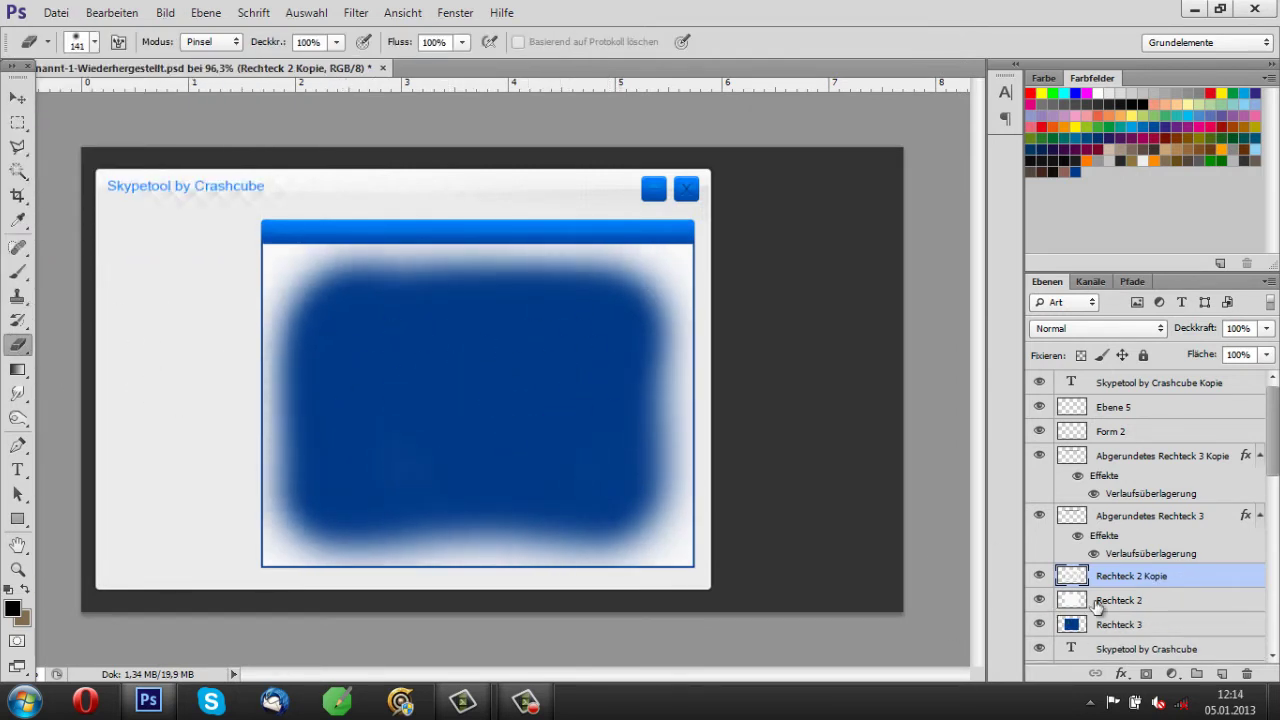
Apply a light grey colour overlay (Farbüberlagerung) at 100% opacity to the original Rechteck 2 layer.
click(1097, 604)
double_click(1121, 607)
click(1162, 289)
click(400, 500)
click(1086, 206)
click(1265, 267)
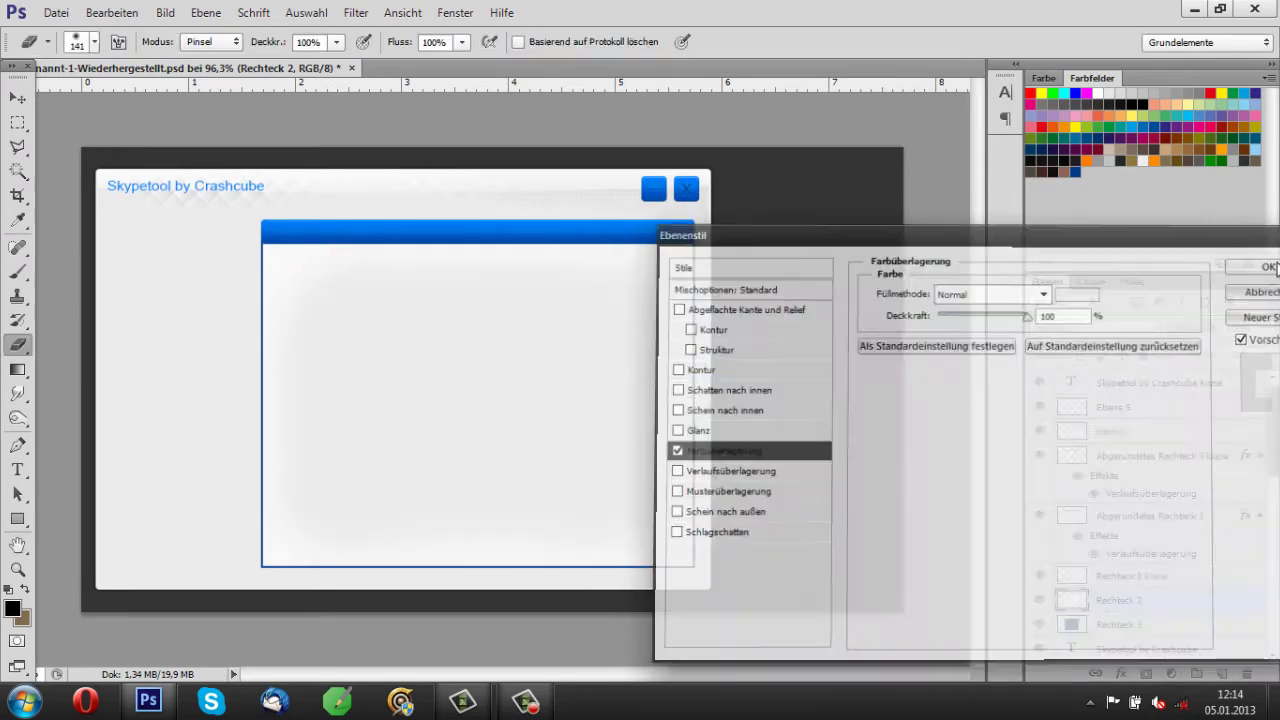
Reduce the opacity of the Rechteck 2 Kopie layer to 64%.
key(v)
scroll(411, 207, up, 2)
click(1131, 576)
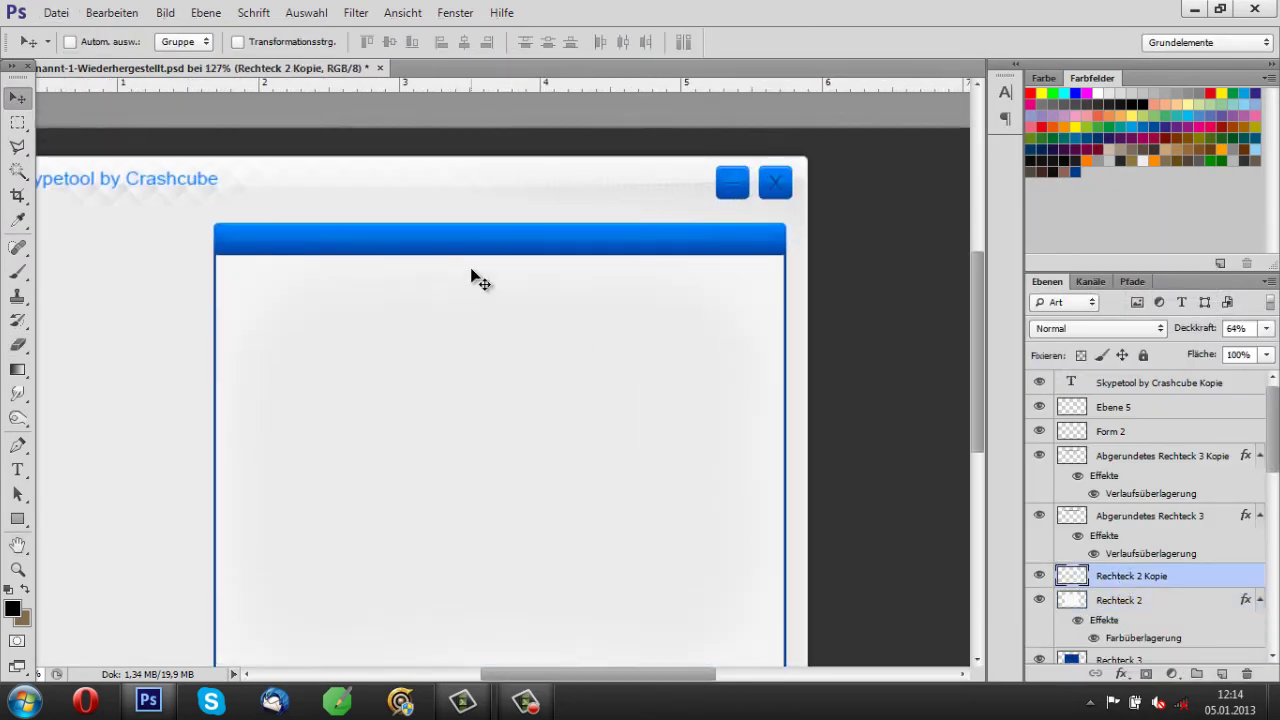
scroll(257, 257, up, 2)
scroll(404, 360, down, 4)
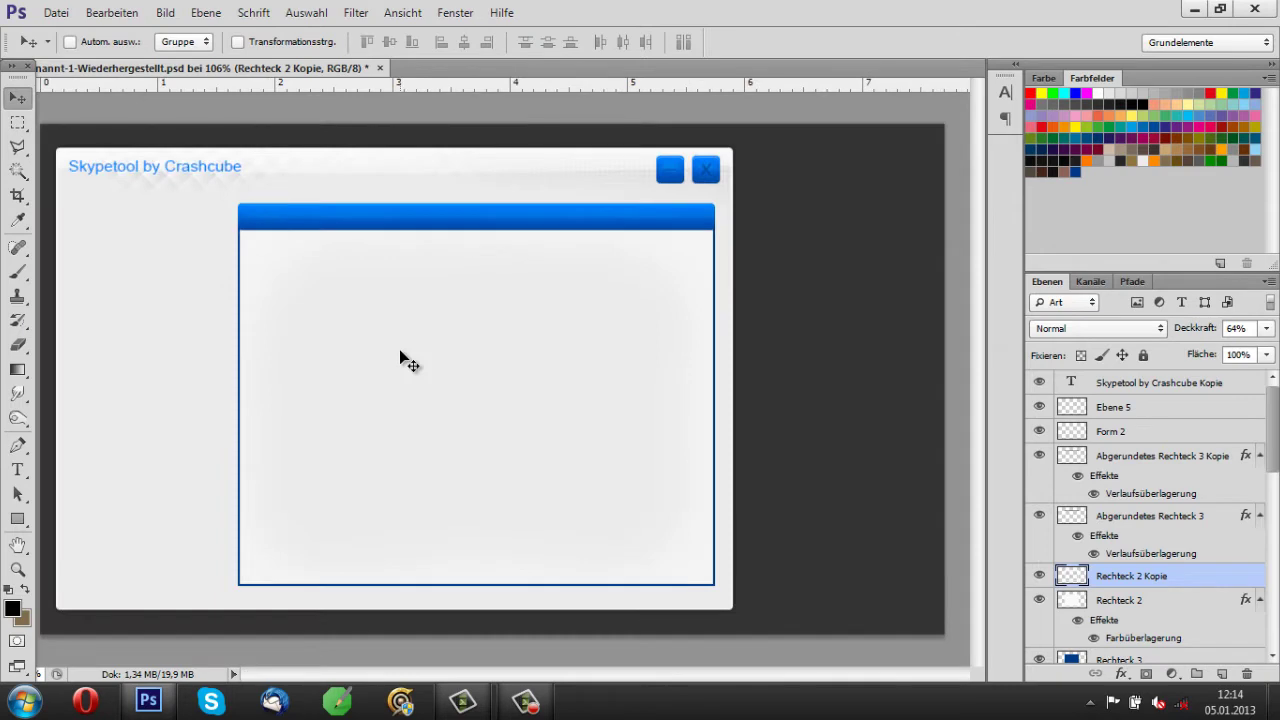
Move the reference screenshot layer Ebene 1 directly below the top title text layer, check its tab labels and hide it.
scroll(1138, 497, down, 5)
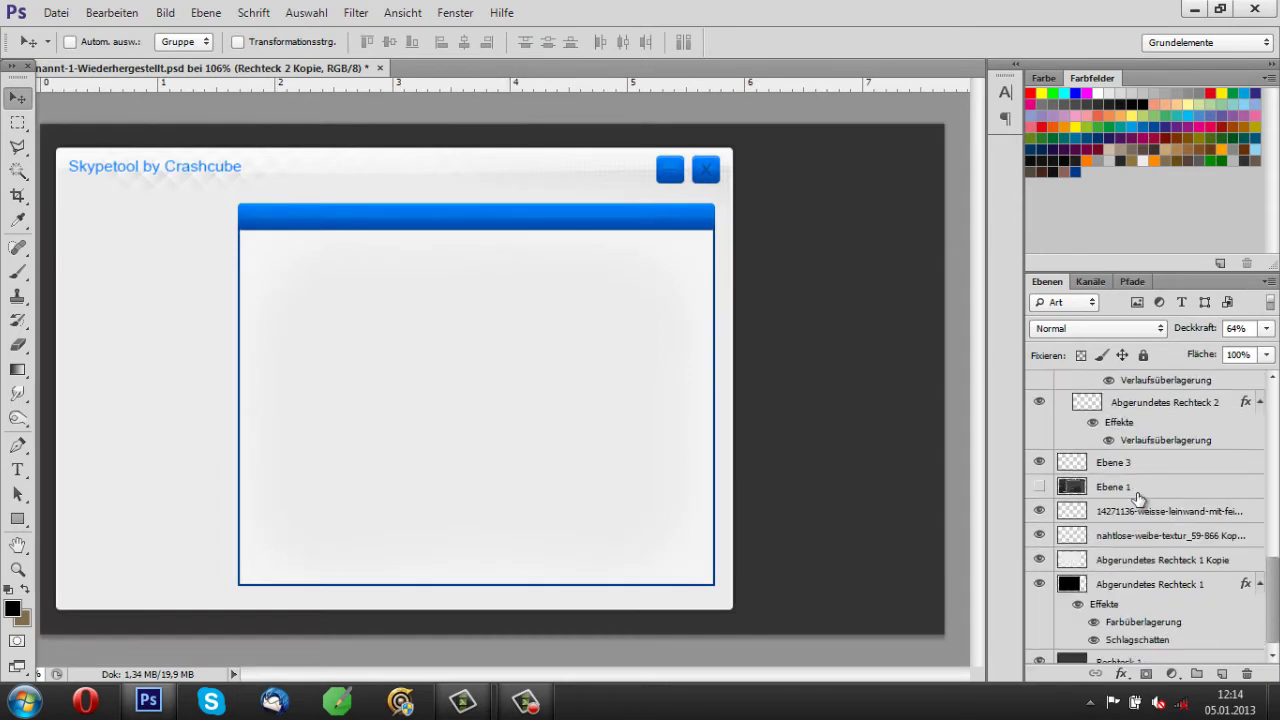
drag(1138, 497, 1100, 395)
click(1039, 407)
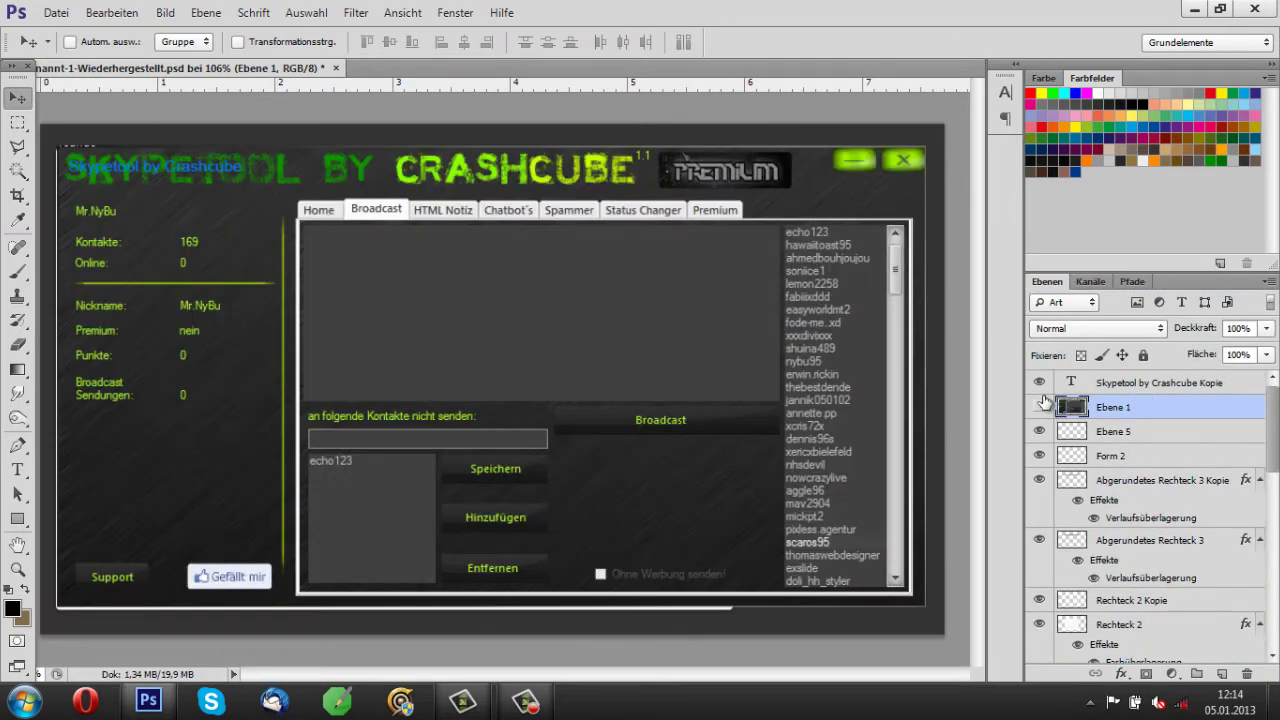
click(1039, 407)
Add the text "Home Broadcast" in black 2,95 Pt Arial at the start of the blue bar.
scroll(303, 214, up, 4)
key(t)
click(263, 252)
text(H)
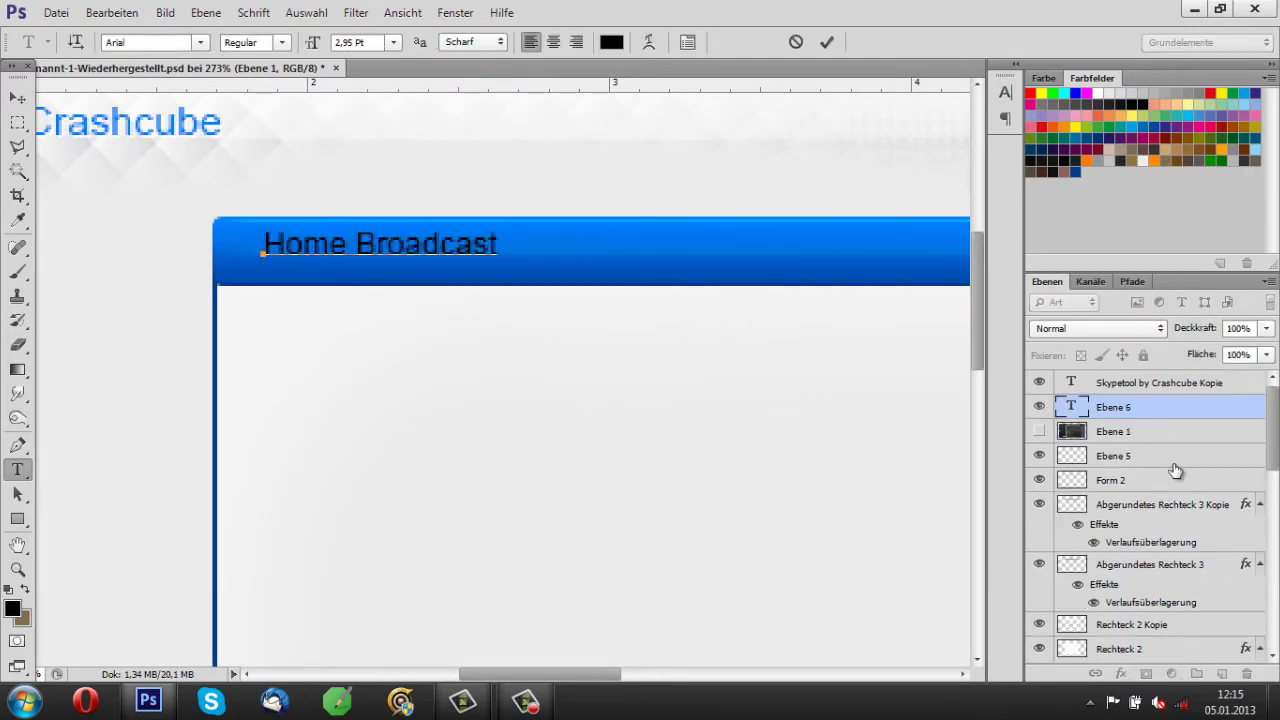
text(ome Broadcast)
Append "HTML-Notiz" and "Chatbot's" to the bar's text, checking the labels against the reference layer Ebene 1.
click(1039, 431)
click(1039, 431)
scroll(500, 400, right, 2)
click(1039, 431)
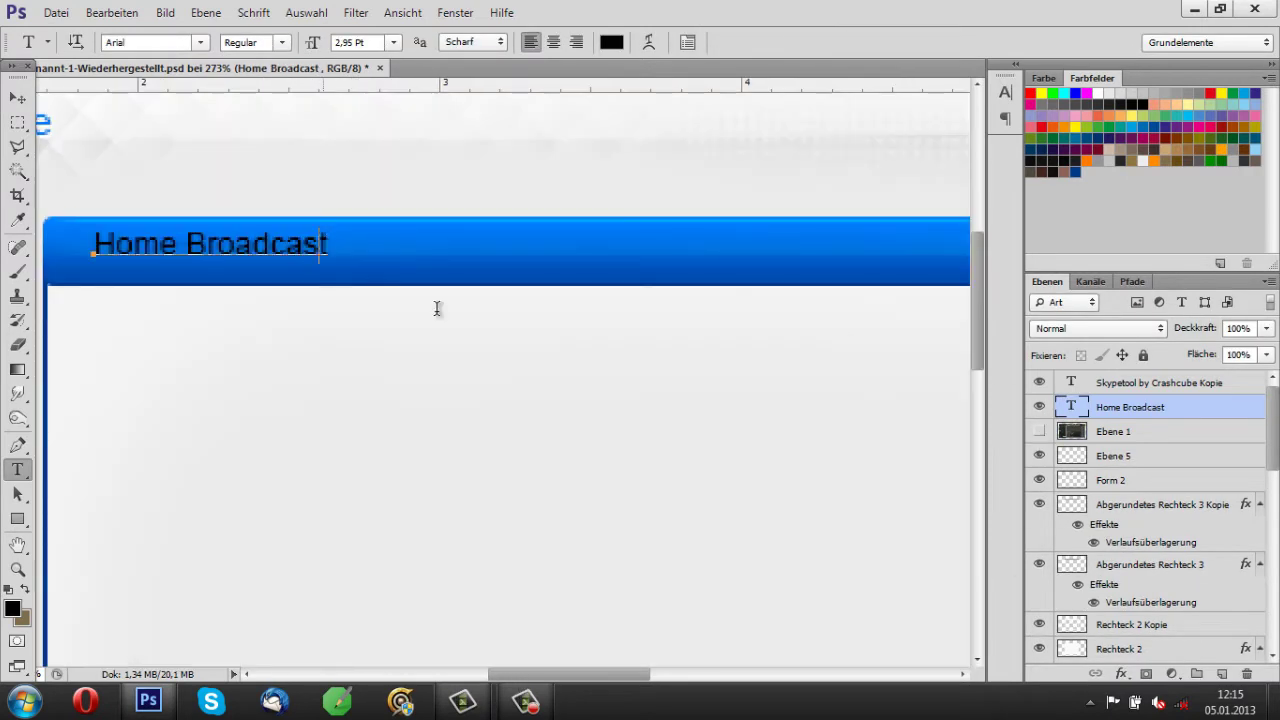
key(Return)
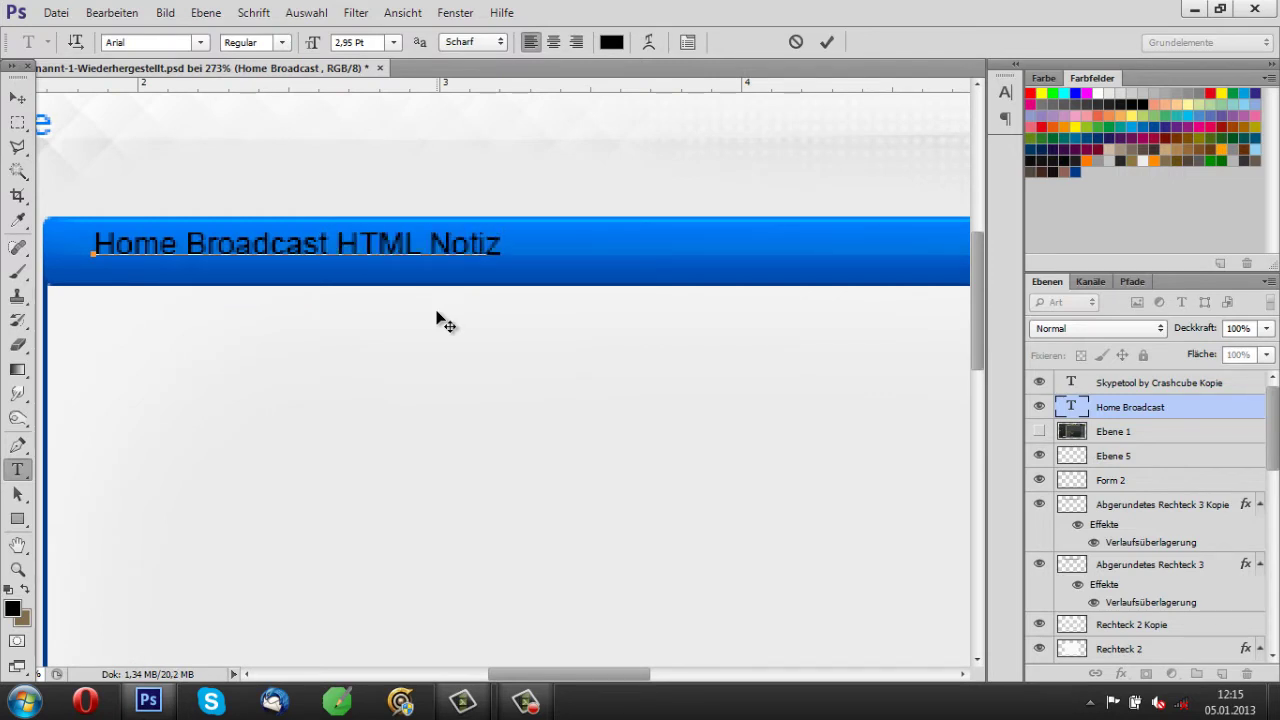
click(1039, 431)
click(1039, 431)
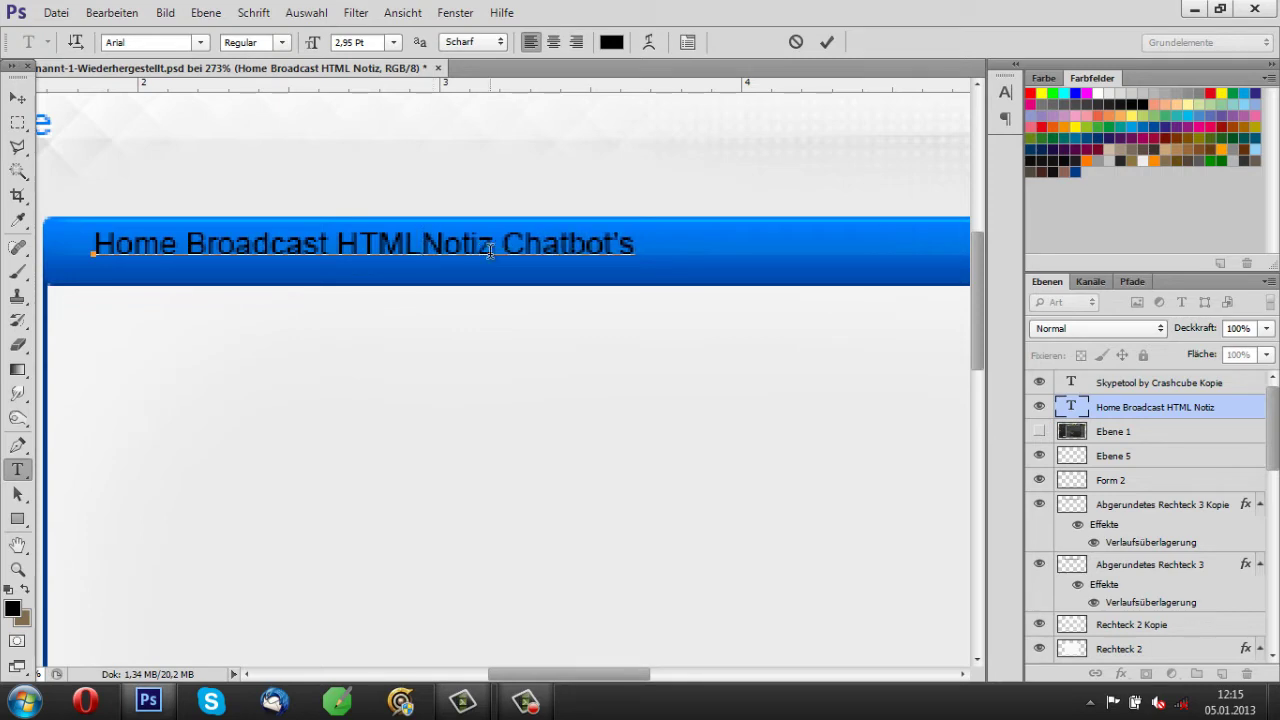
Check the reference layer for the following tab names and append "Spammer Statuschanger" to the bar's text.
click(1039, 431)
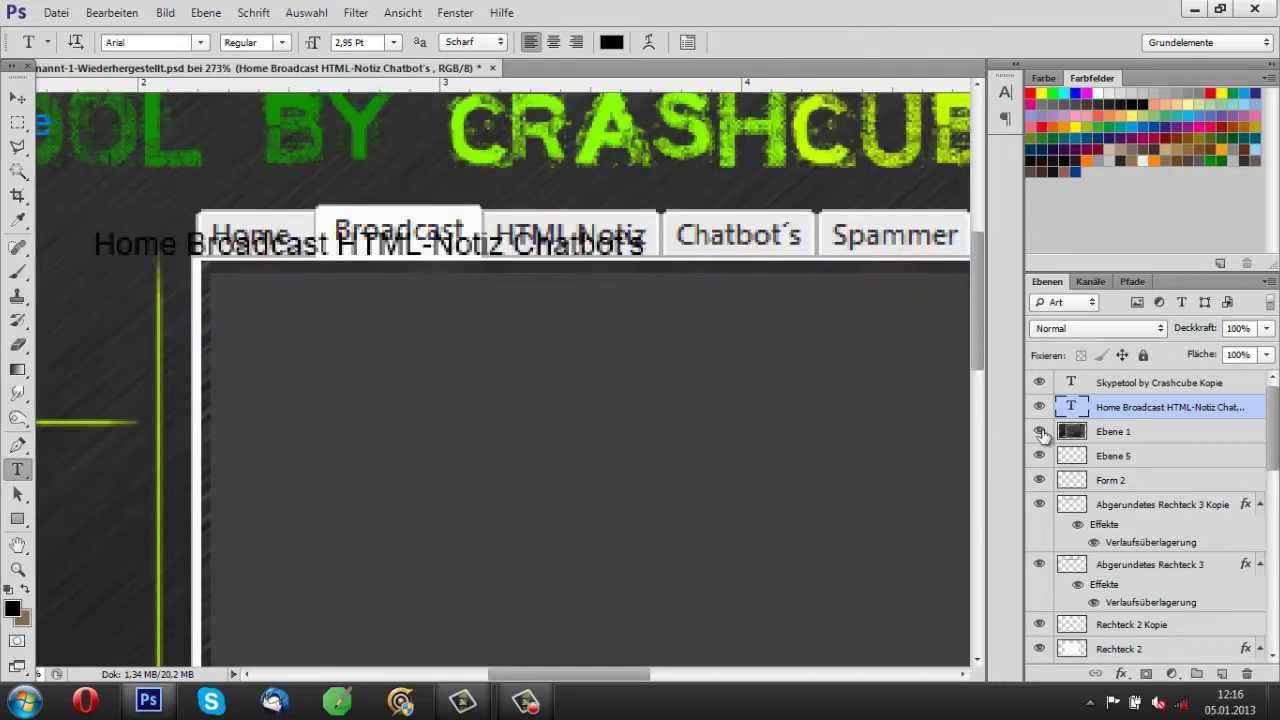
scroll(999, 487, right, 5)
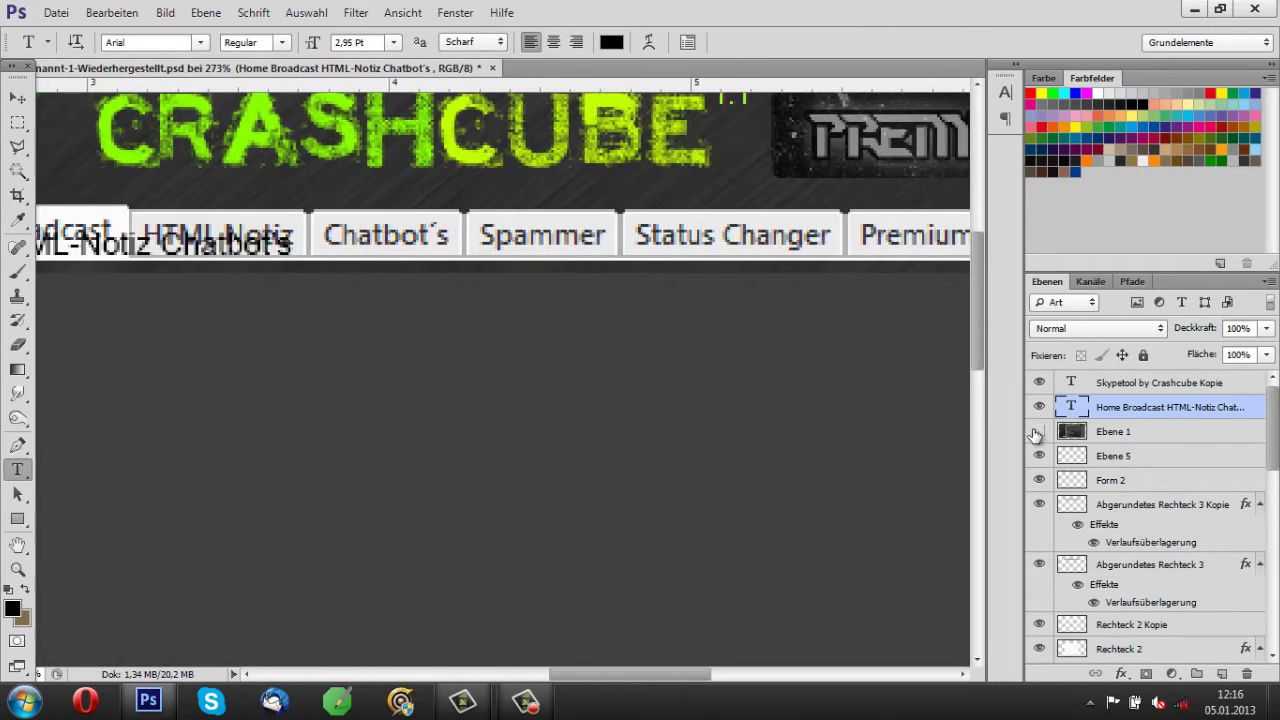
click(1039, 431)
click(641, 318)
text(Spammer Statuschanger)
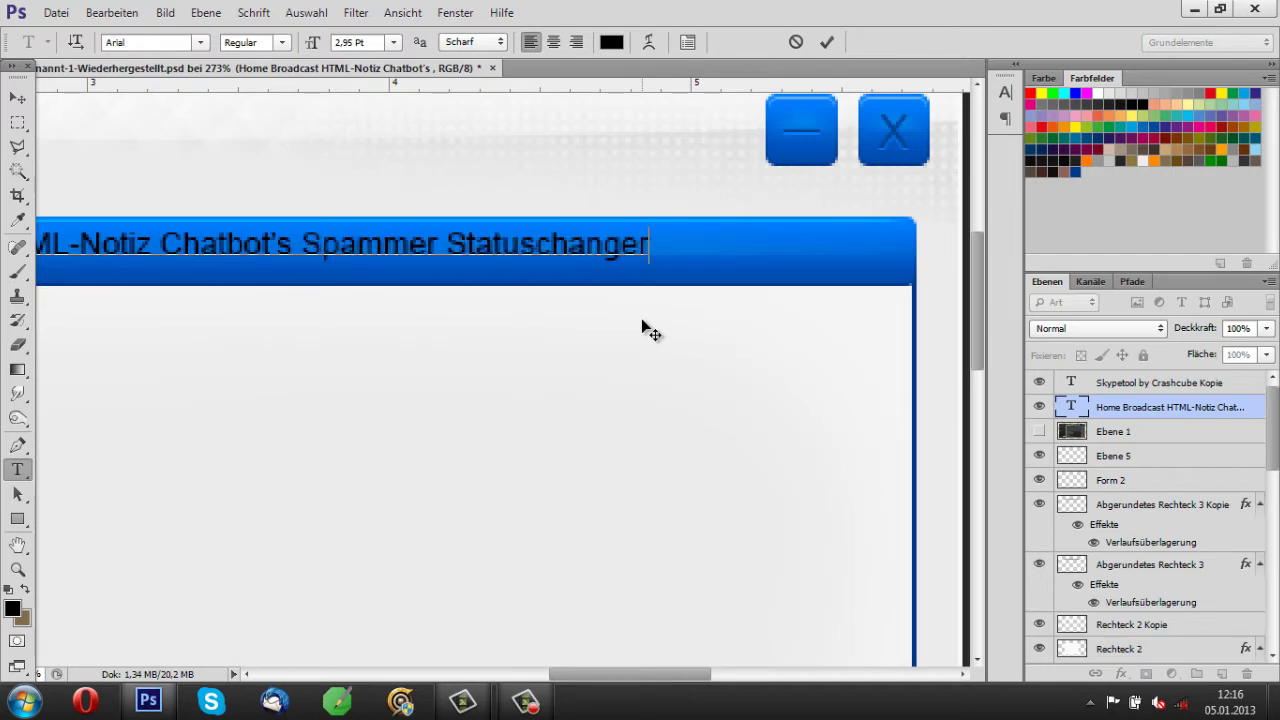
Check the last tab name on the reference layer Ebene 1 and append "Premium" to the bar's text.
click(1039, 431)
scroll(999, 430, right, 5)
click(1039, 431)
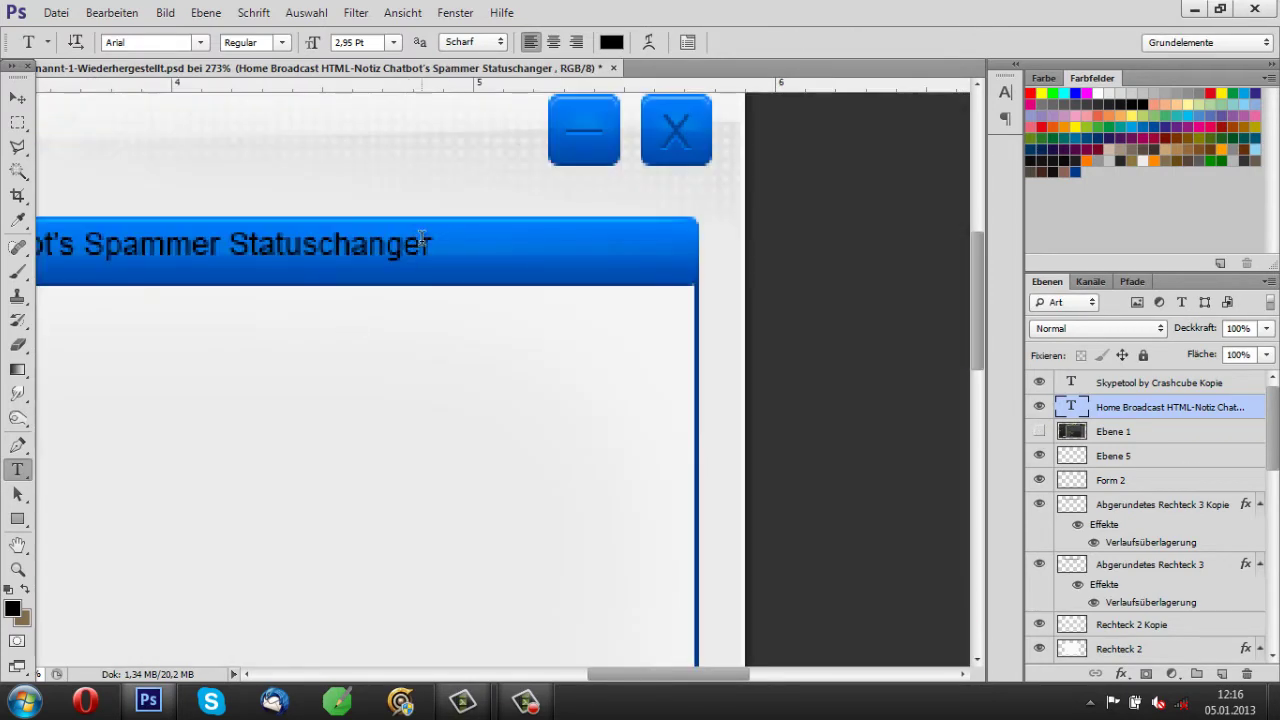
key(ctrl+0)
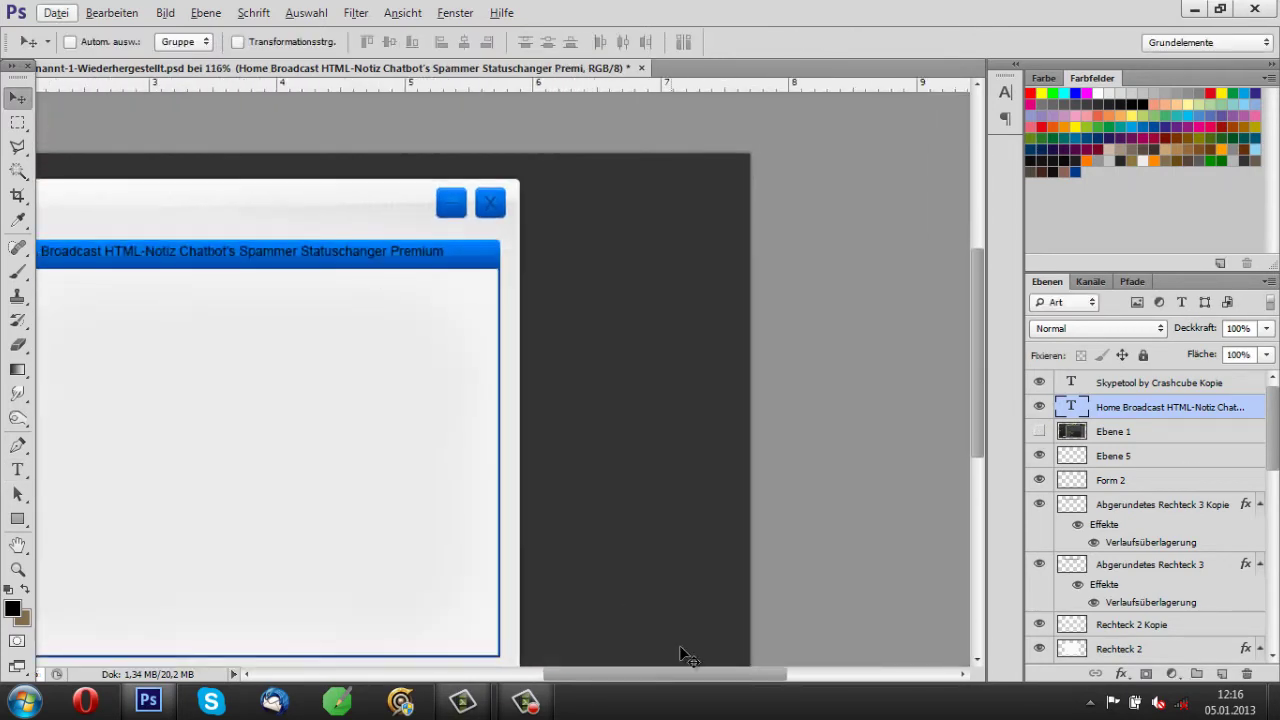
Scale the tab label text down to 2,64 Pt and position it vertically centred inside the blue bar.
key(ctrl+t)
key(Return)
drag(665, 240, 628, 244)
key(ctrl+t)
key(Return)
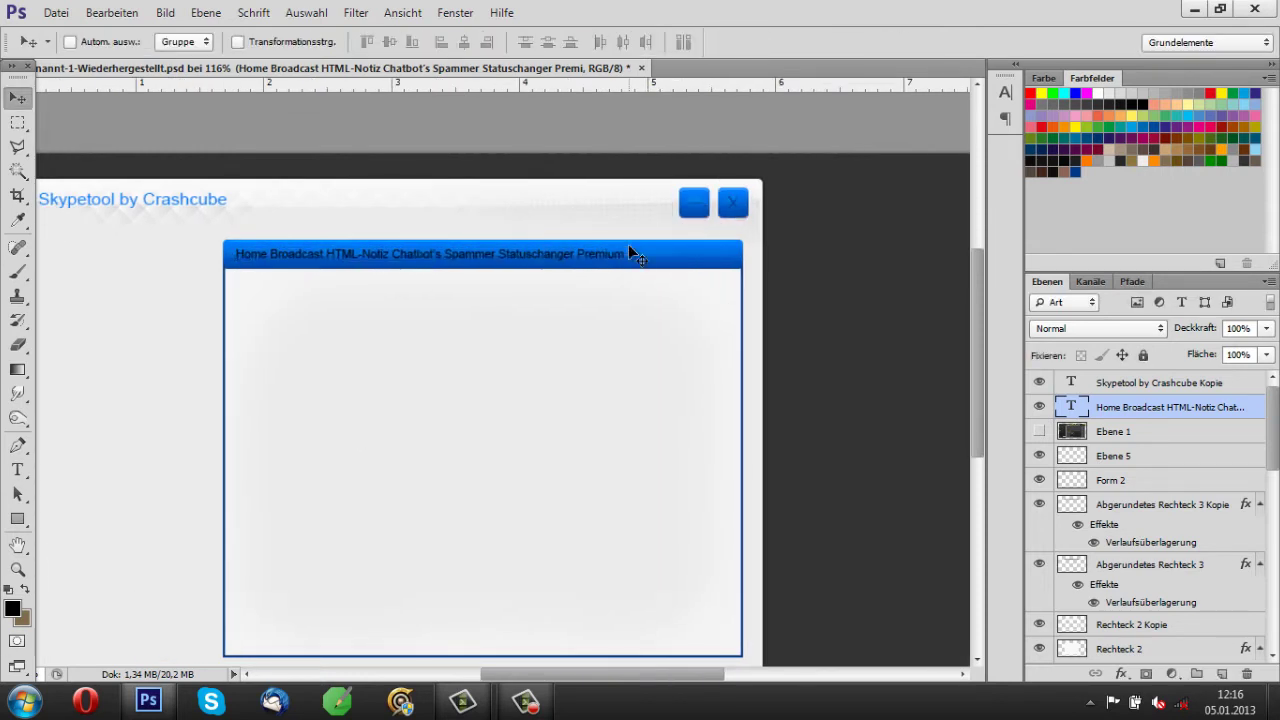
Spread the tab labels across the blue bar by widening the gaps between the words.
double_click(1076, 410)
key(ctrl+t)
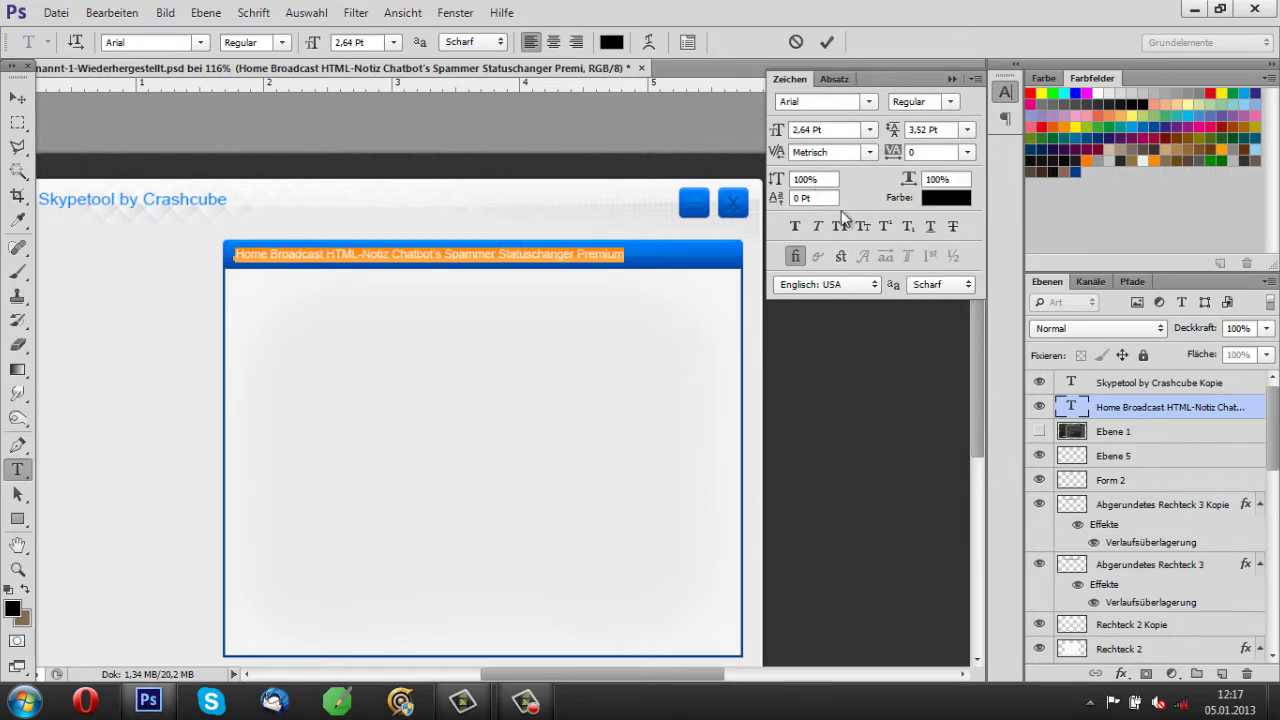
click(966, 152)
click(949, 458)
click(953, 81)
click(270, 254)
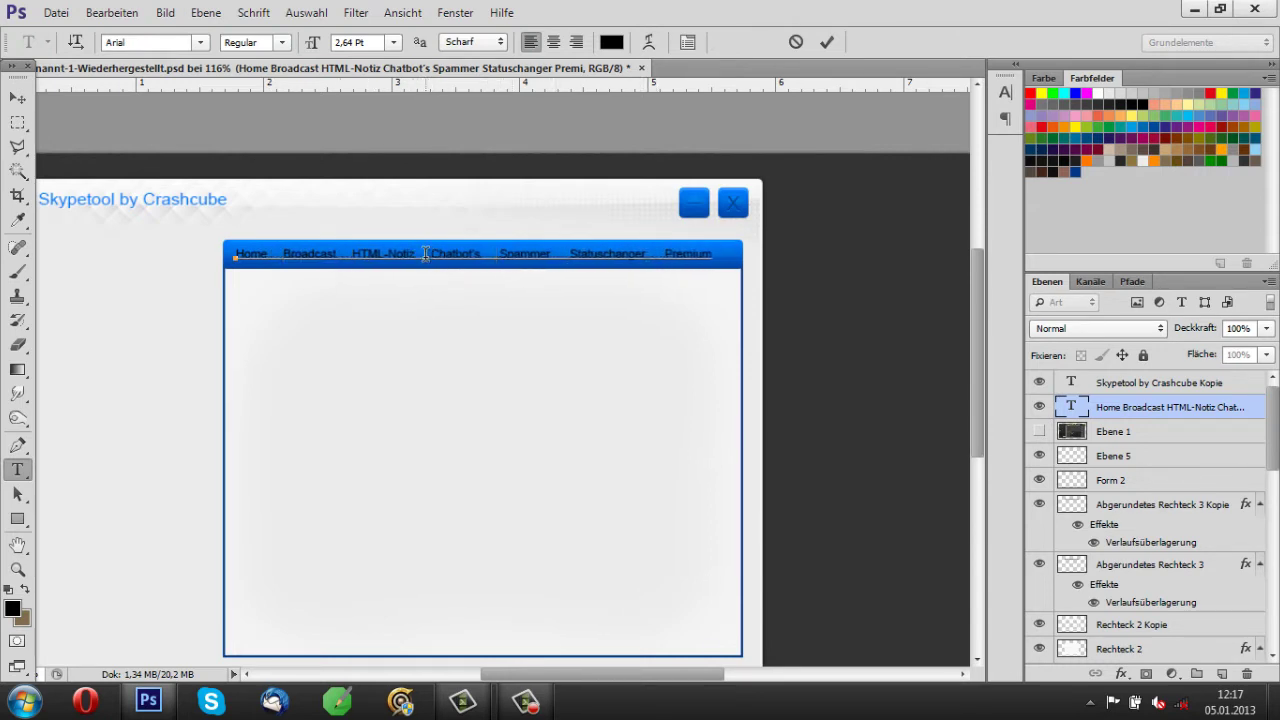
click(18, 97)
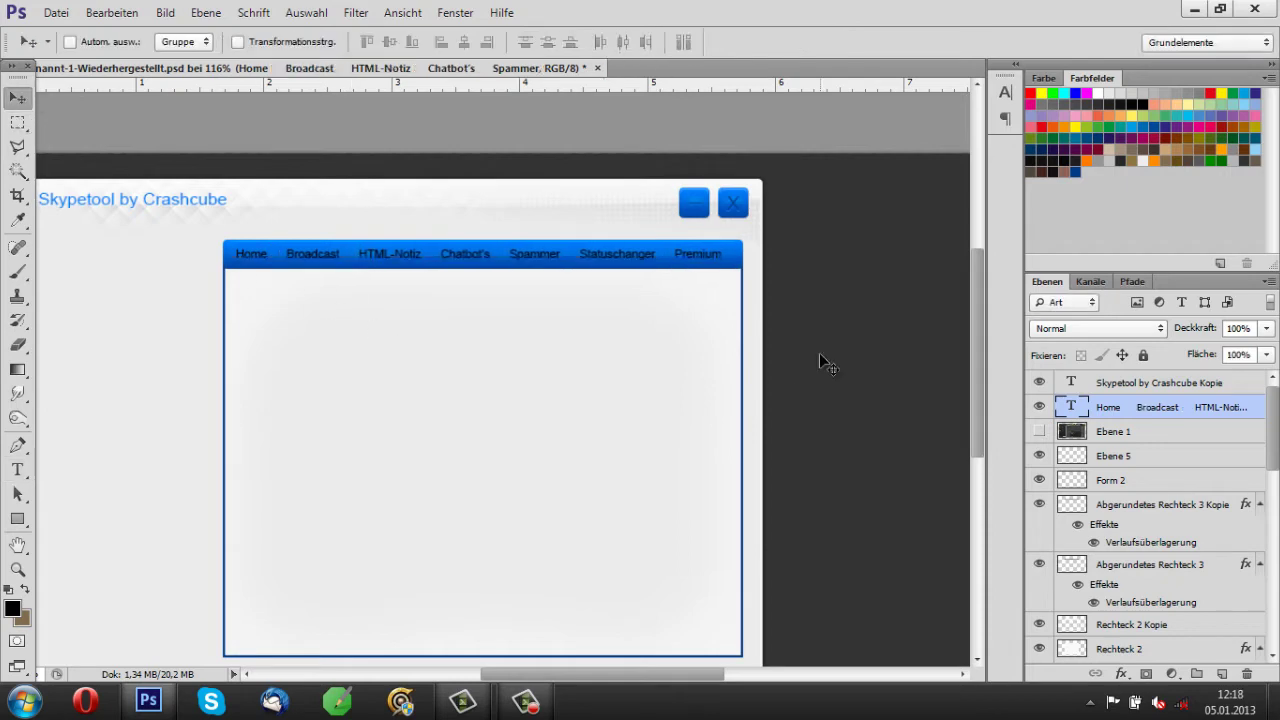
Change the tab label text colour from black to white.
double_click(1071, 406)
click(611, 42)
key(Return)
key(ctrl+Return)
key(v)
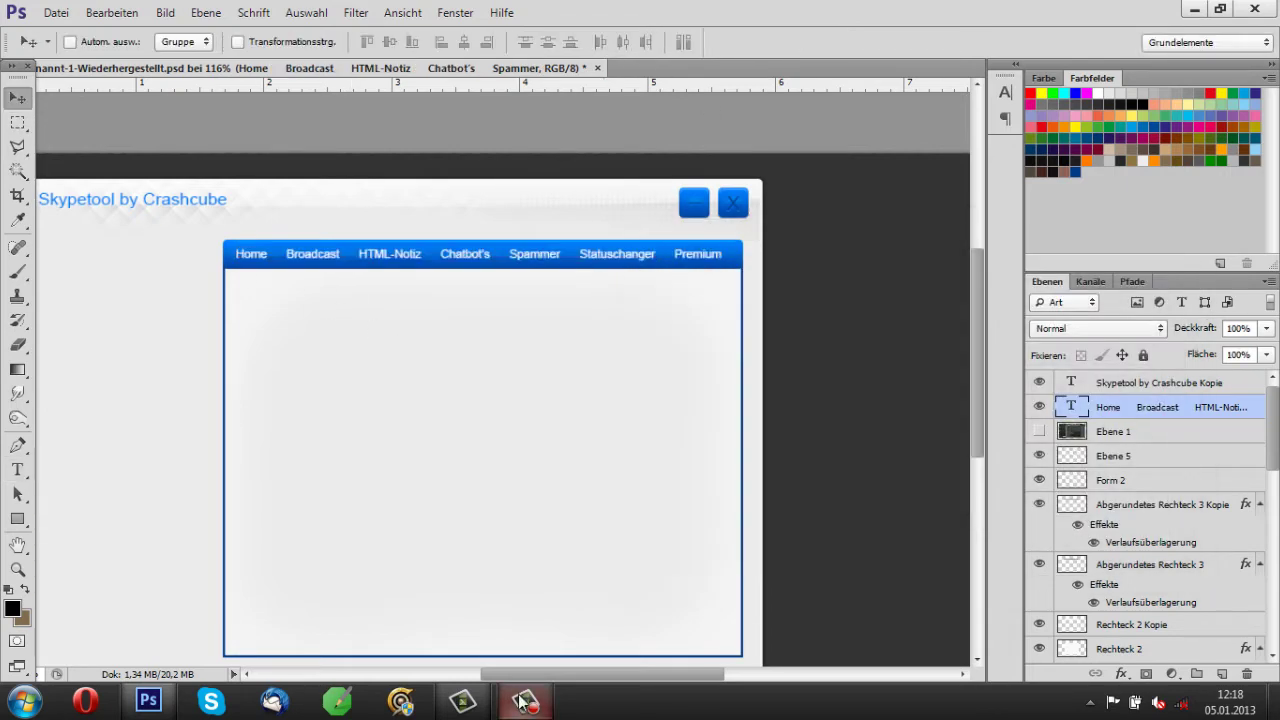
Tone the tab label text colour to off-white and duplicate the text layer.
double_click(1071, 406)
click(611, 42)
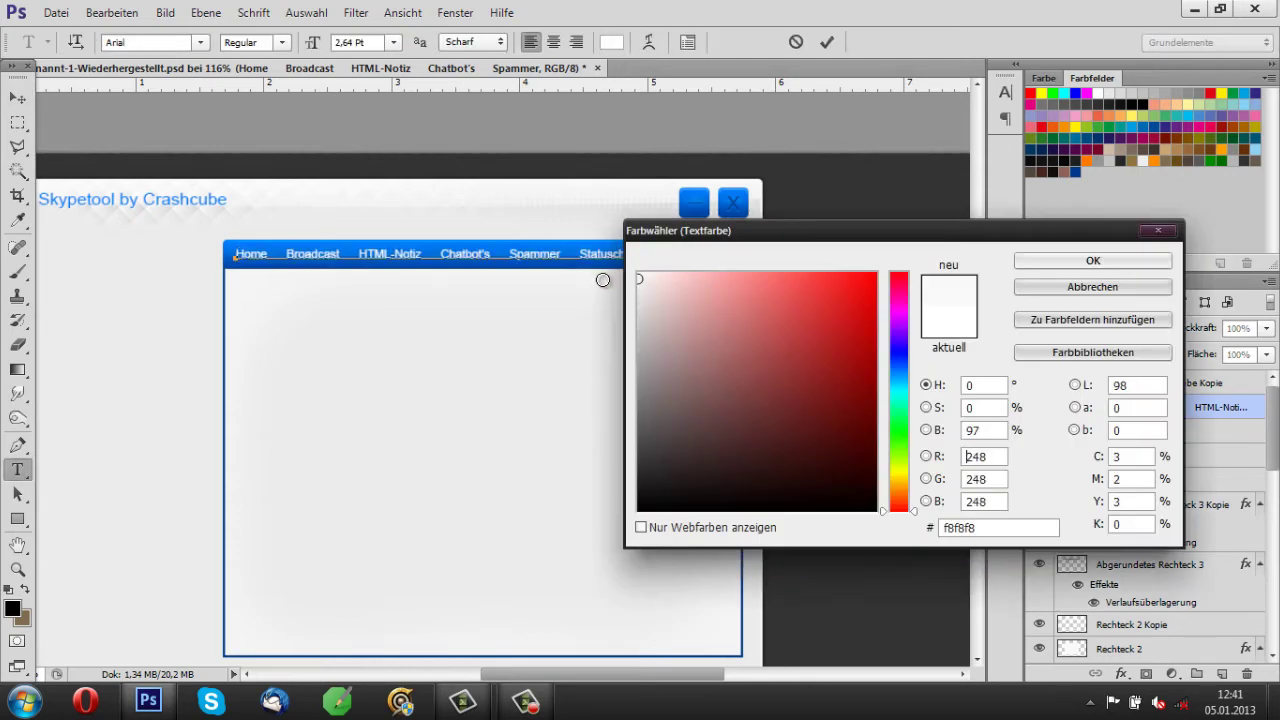
key(Return)
key(ctrl+Return)
key(v)
key(ctrl+j)
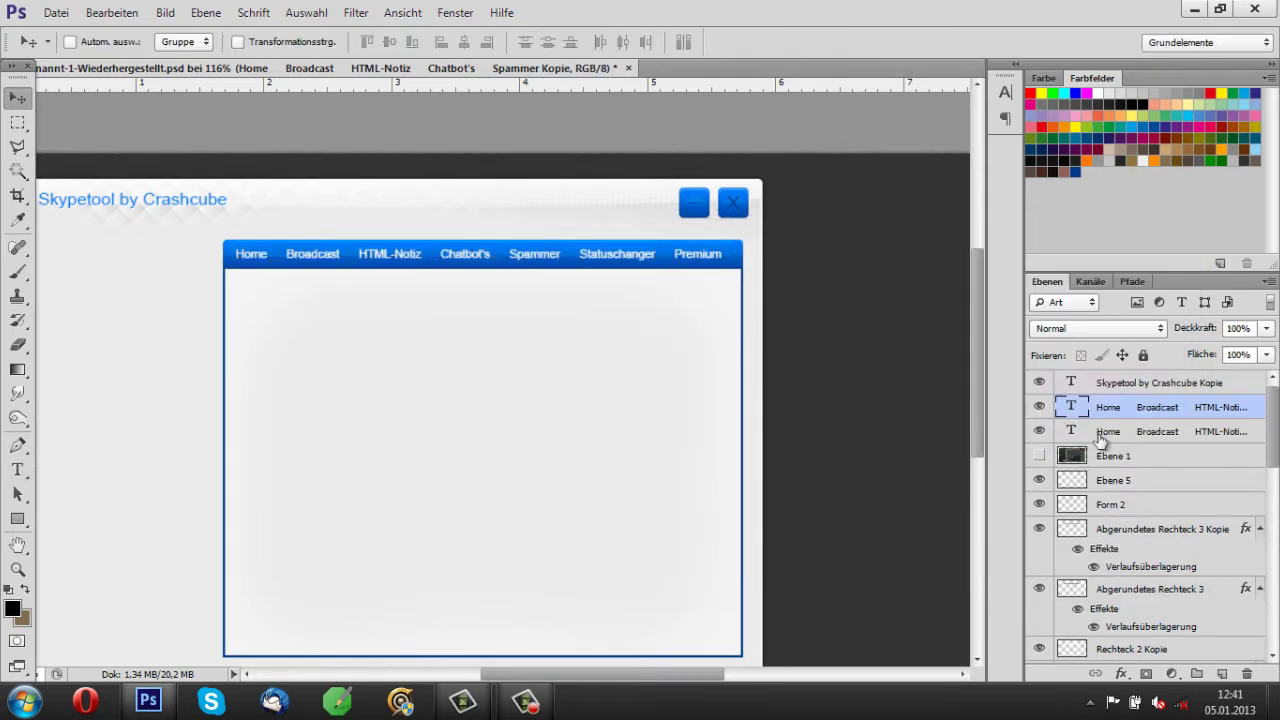
Recolour the lower copy of the tab label text dark blue as a shadow behind the off-white labels.
double_click(1071, 431)
click(611, 42)
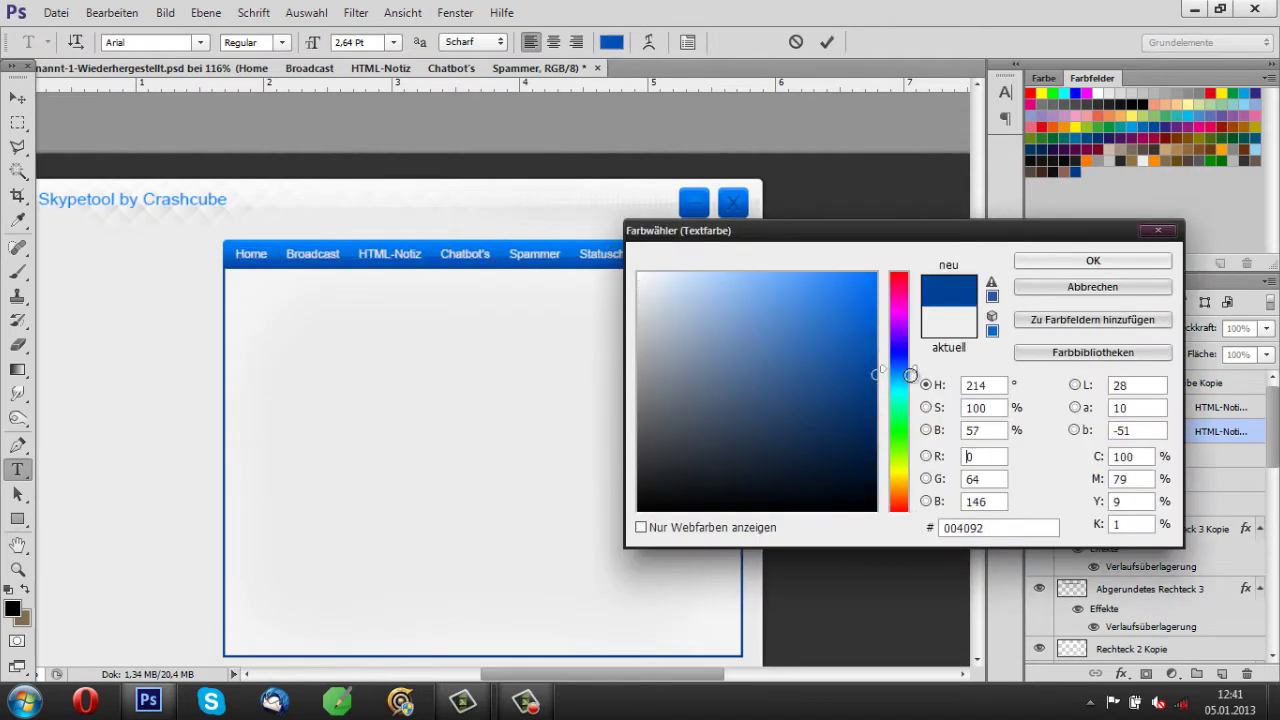
key(Return)
key(ctrl+Return)
key(v)
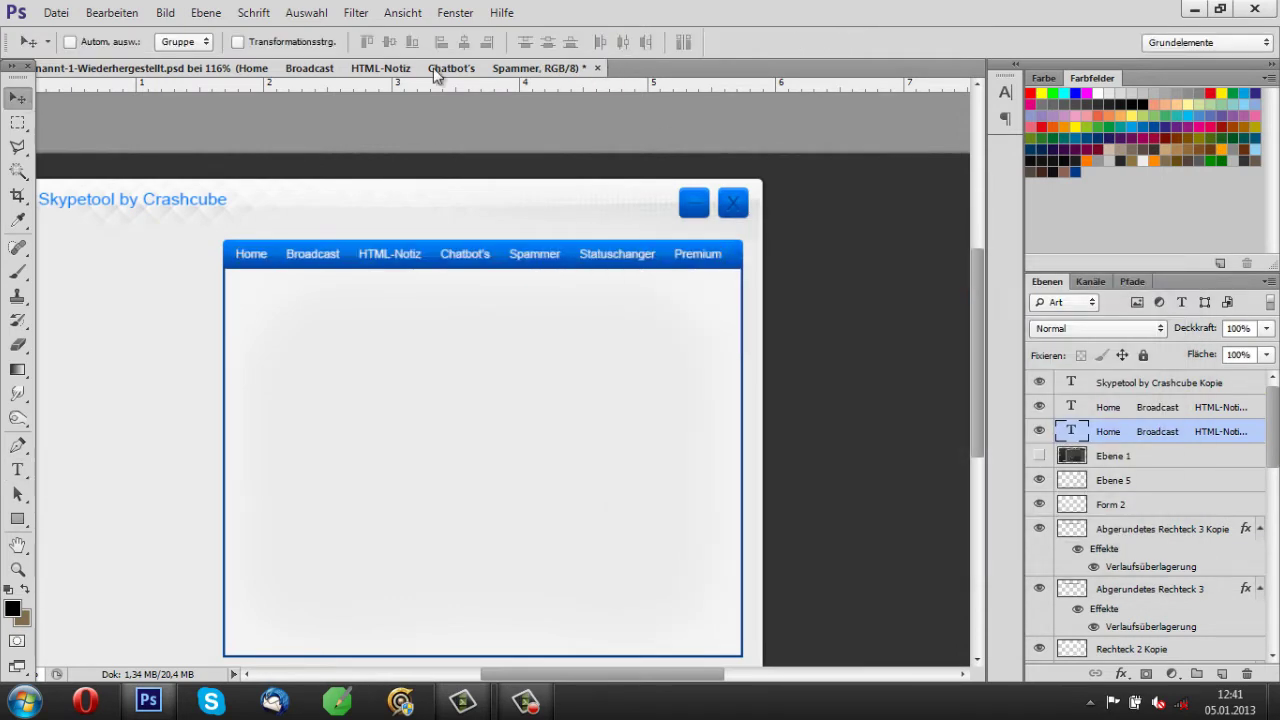
double_click(1071, 431)
click(611, 42)
click(1070, 262)
key(ctrl+Return)
key(v)
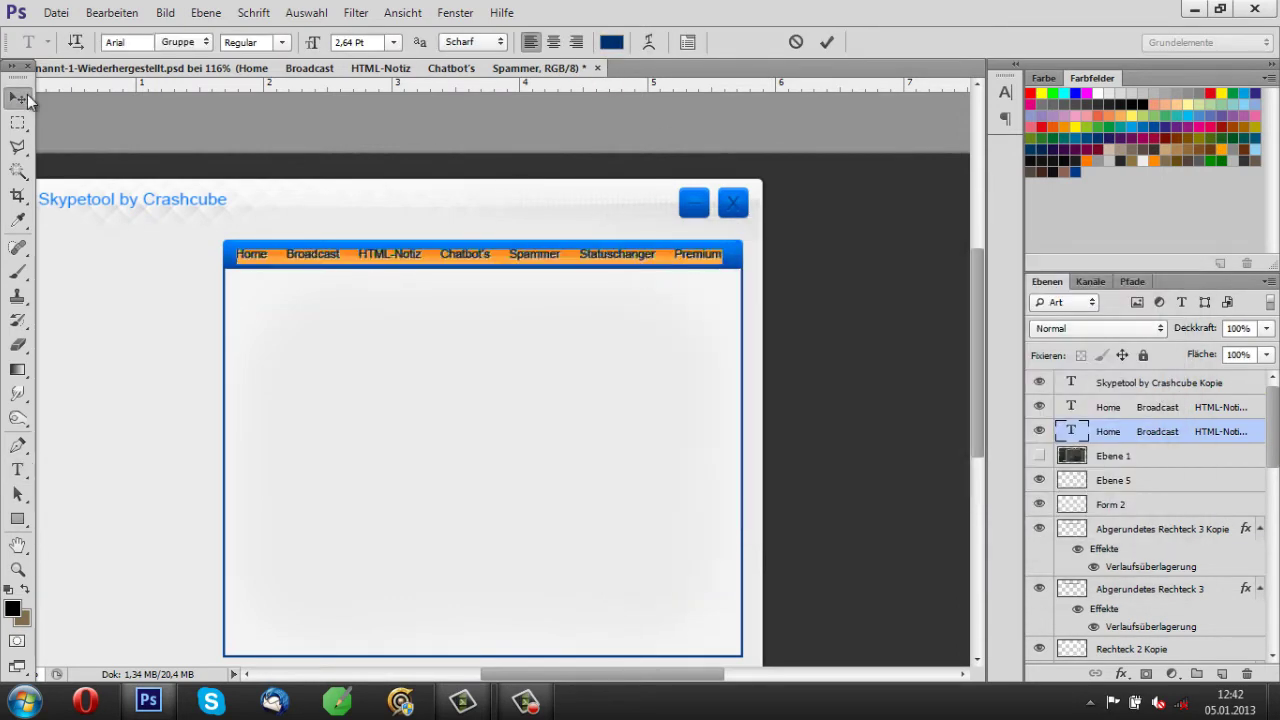
Draw a vertical line 1 px wide and 22 px high between the Home and Broadcast labels.
shift+click(1130, 416)
scroll(251, 217, up, 3)
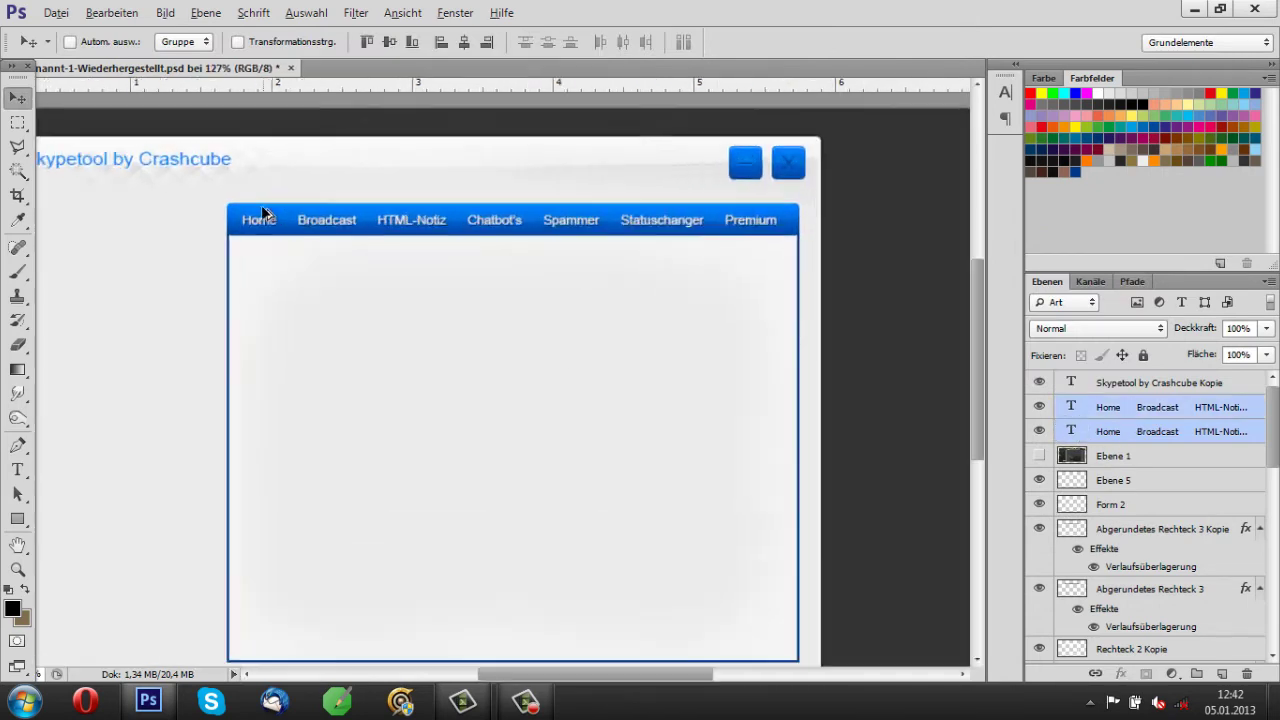
drag(21, 530, 90, 594)
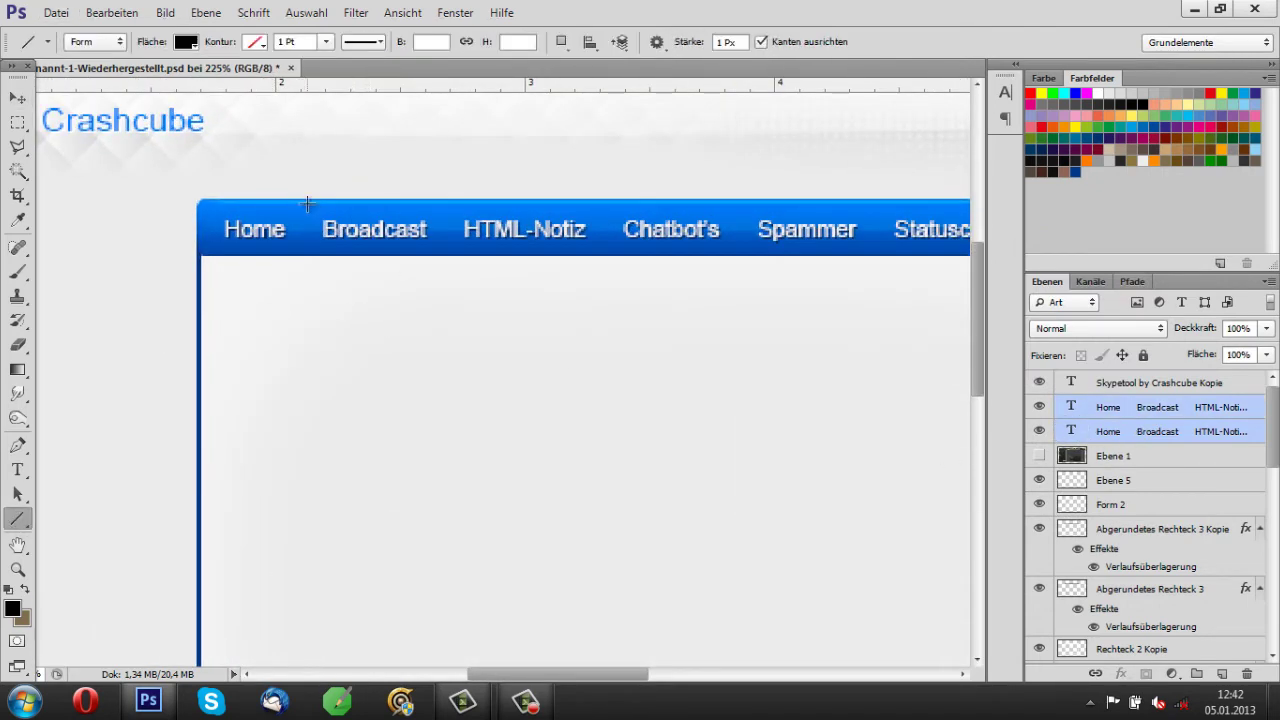
drag(310, 247, 305, 252)
Recolour the divider line with the light blue of the bar's upper edge and rasterize its layer.
right_click(1125, 421)
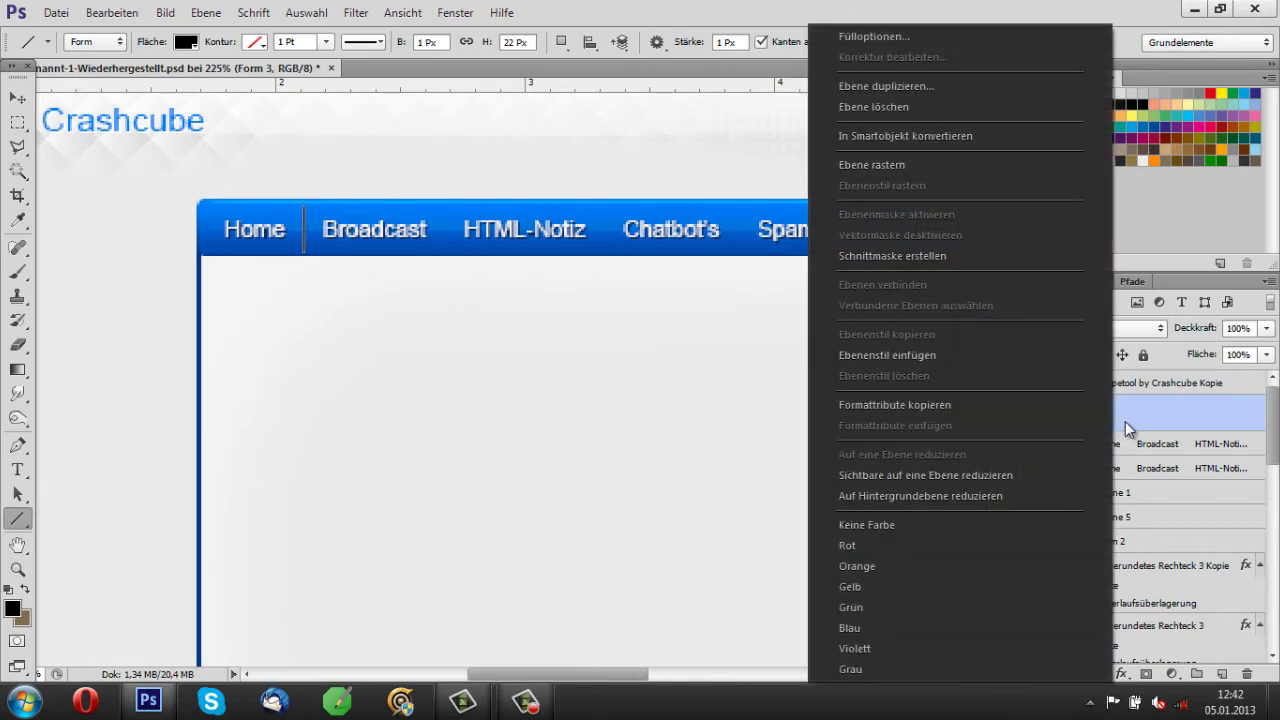
double_click(1071, 413)
click(315, 203)
click(1093, 260)
right_click(1120, 407)
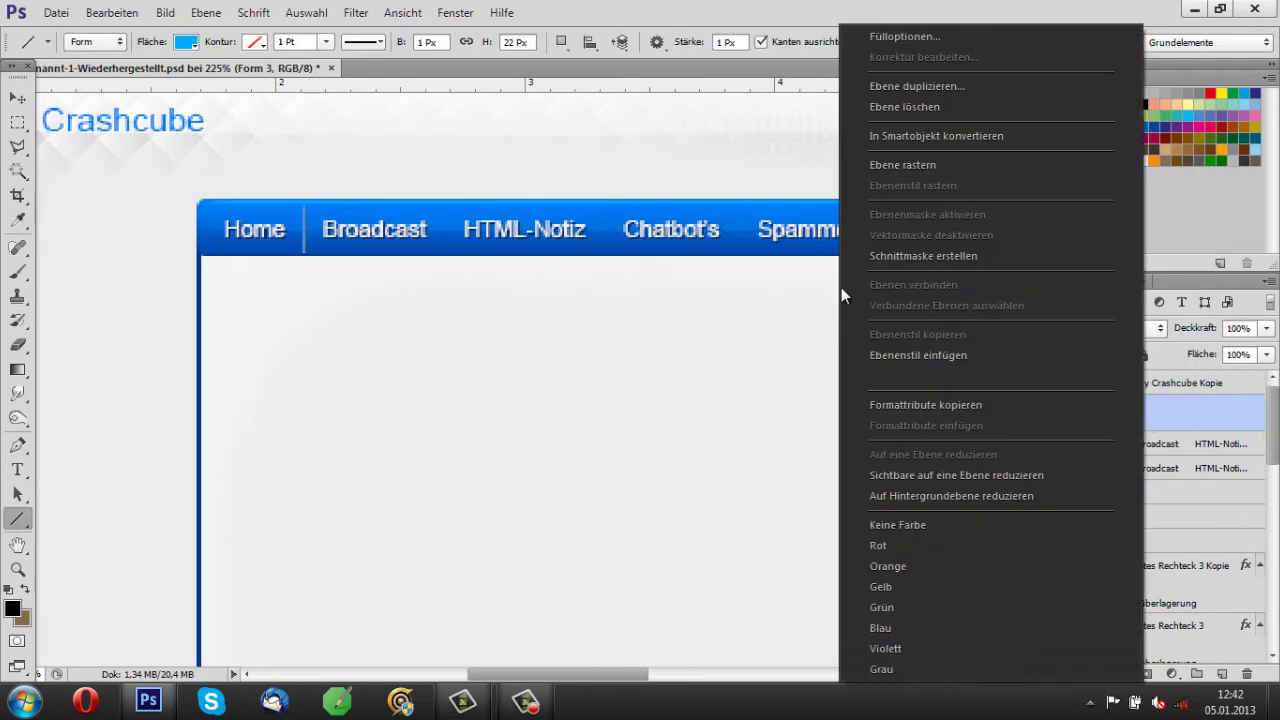
click(889, 170)
Duplicate the divider line beside the original and give the copy a dark blue colour overlay sampled from the bar.
right_click(1115, 412)
click(893, 39)
click(700, 449)
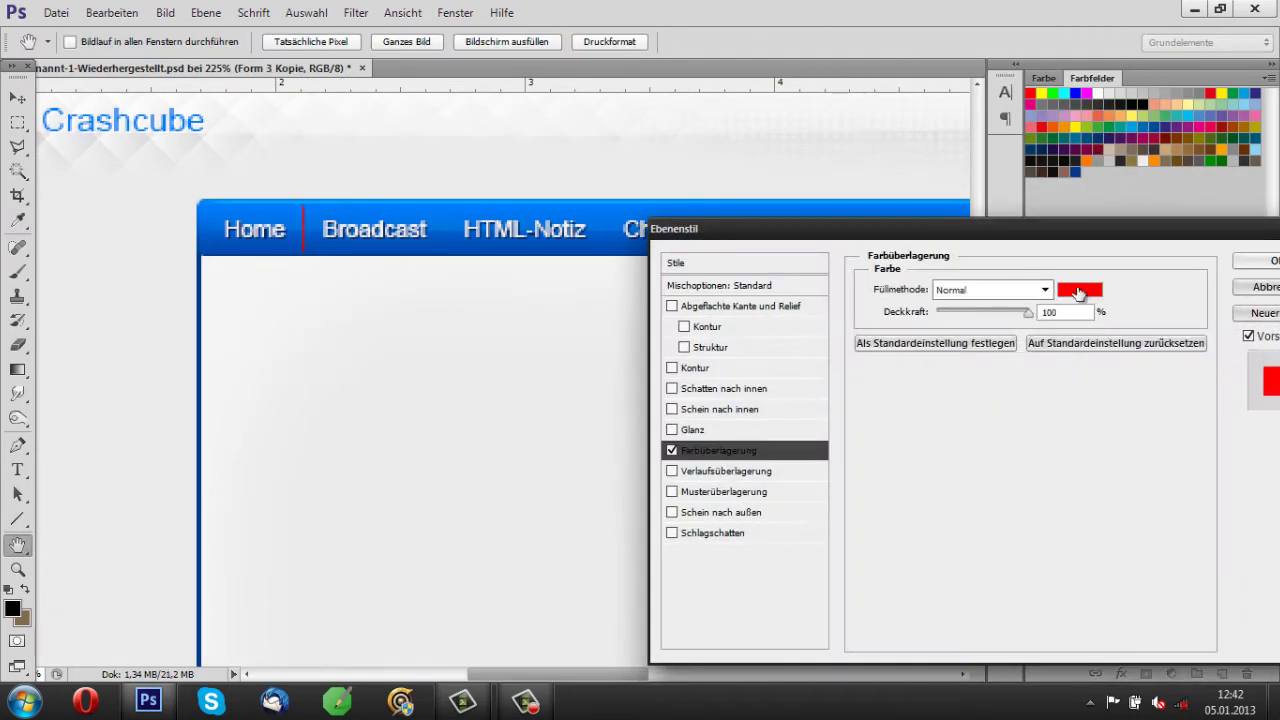
click(1091, 286)
click(399, 252)
key(Return)
key(Return)
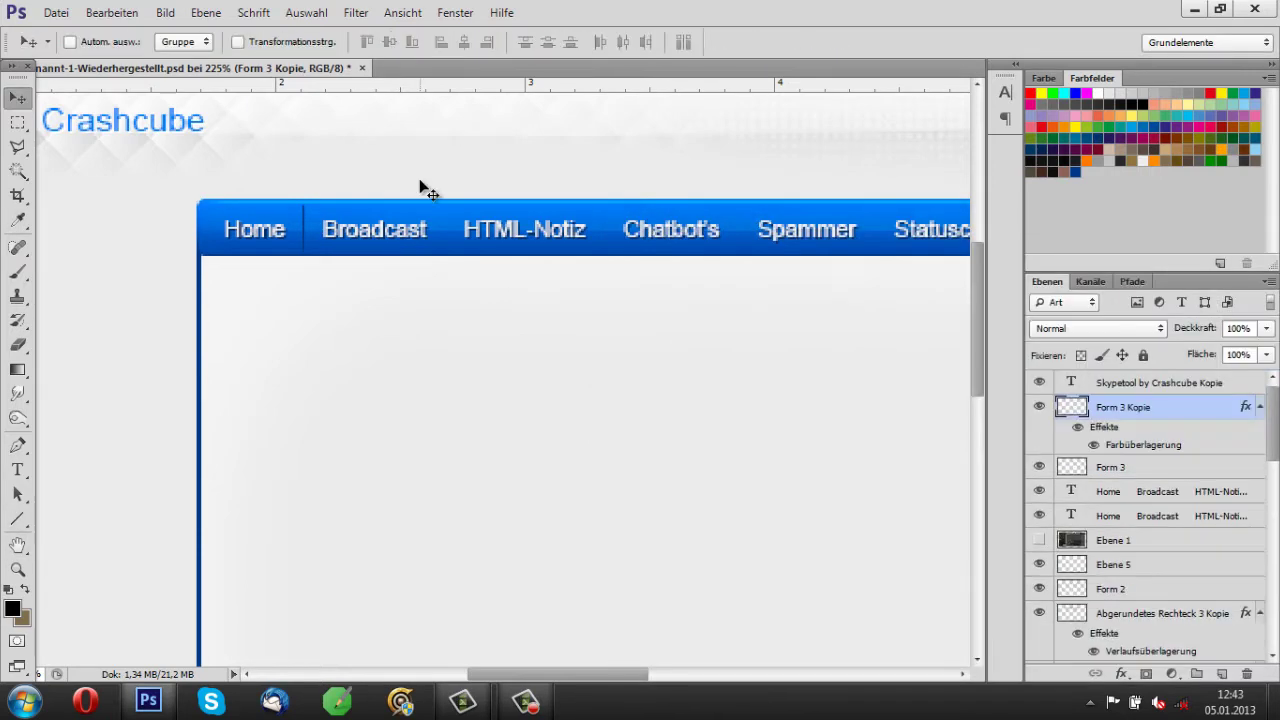
Reduce the opacity of the light line Form 3 and set its dark copy Form 3 Kopie to 65%.
right_click(1113, 466)
drag(1266, 328, 1250, 355)
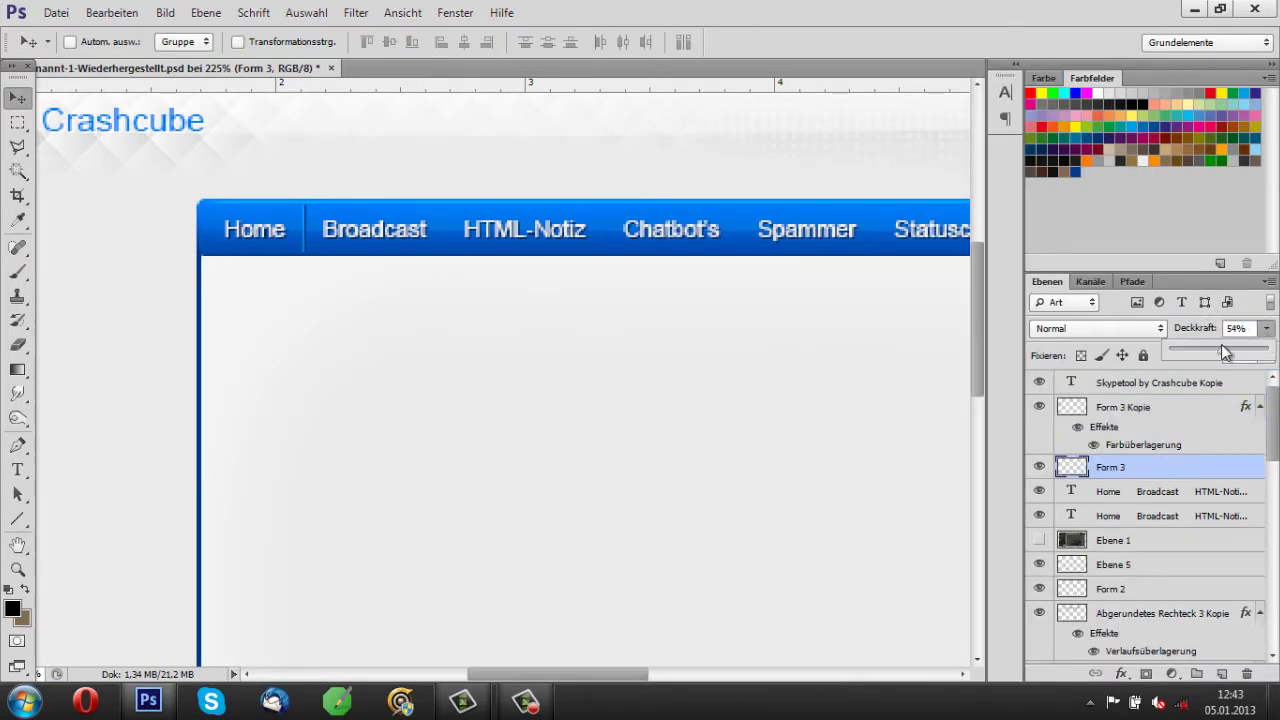
scroll(600, 414, up, 2)
click(1123, 407)
scroll(589, 421, down, 5)
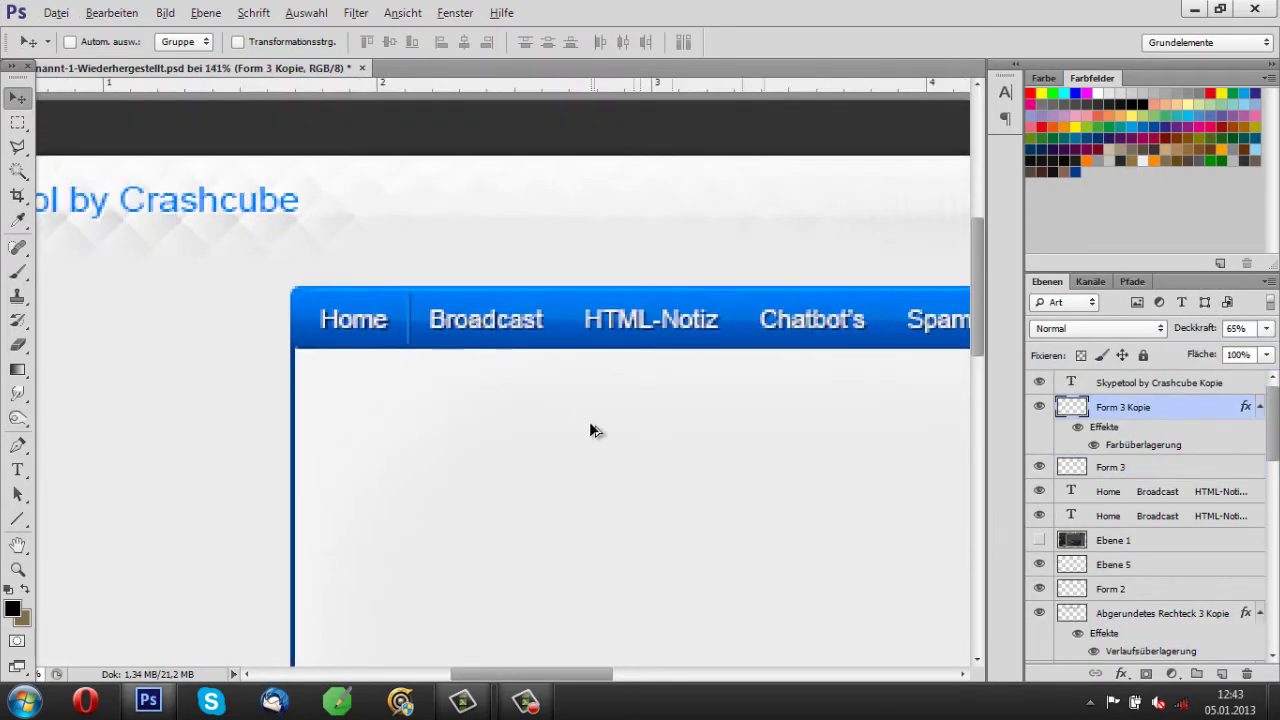
click(1144, 467)
drag(1266, 328, 1211, 352)
key(alt+bracketright)
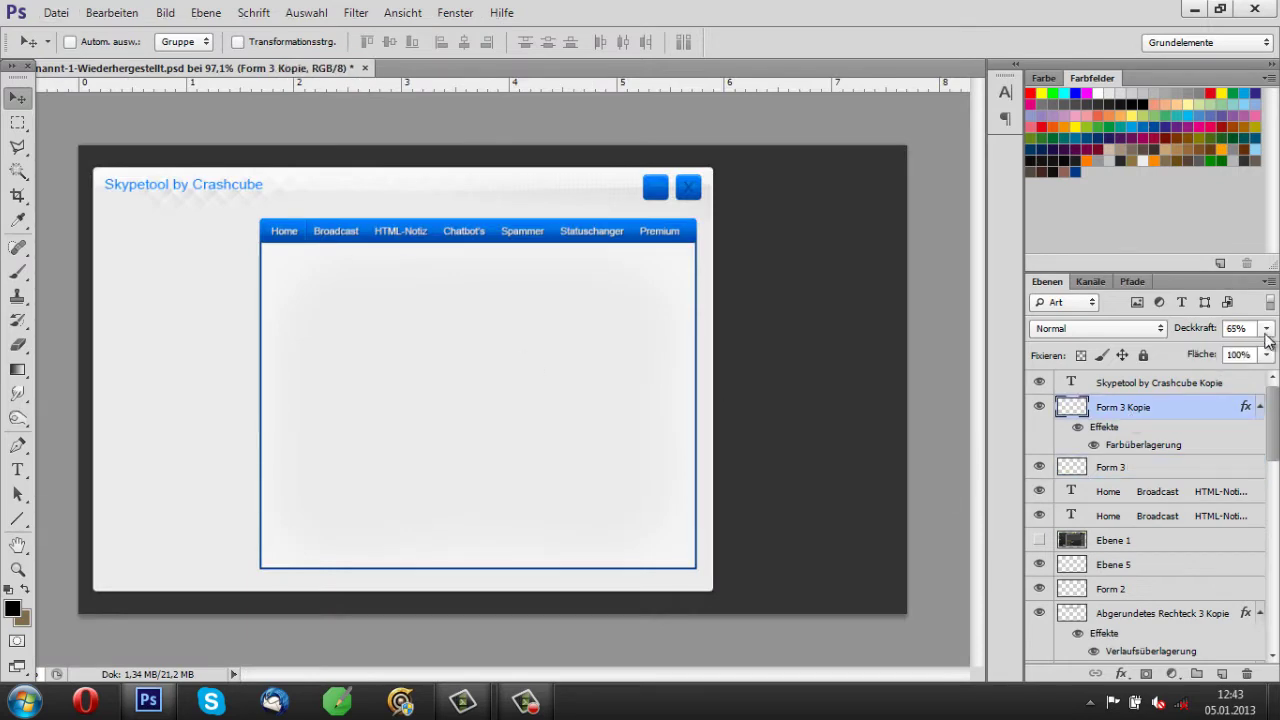
Merge the dark line Form 3 Kopie with the light line Form 3 into one divider layer.
scroll(480, 345, up, 4)
right_click(1100, 407)
click(977, 451)
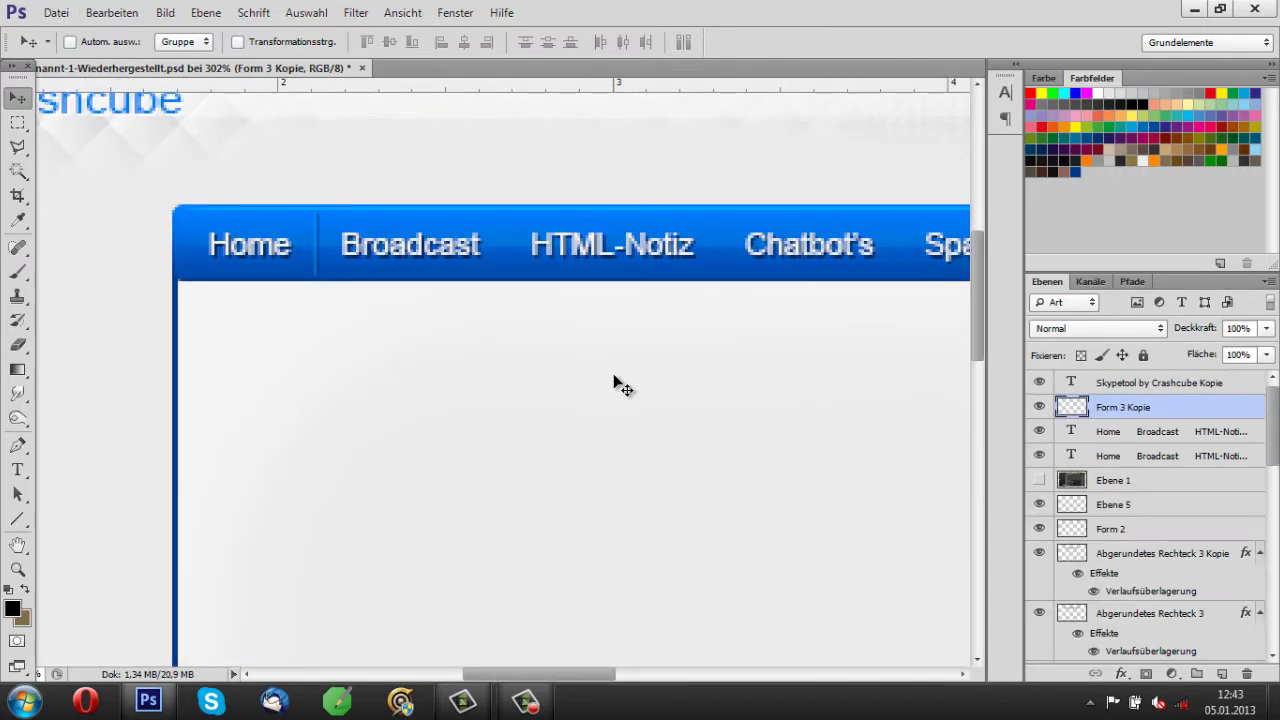
Duplicate the merged divider five times and place the copies between the remaining tab labels up to Premium.
key(ctrl+j)
key(ctrl+j)
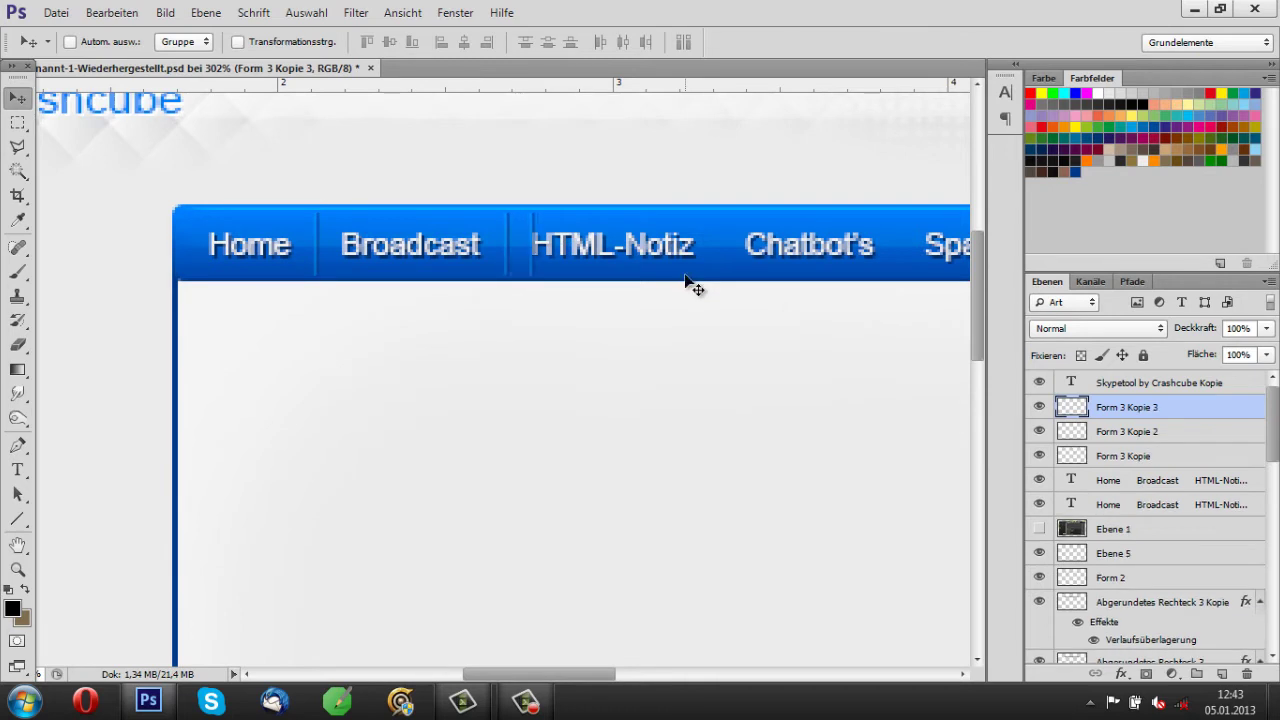
drag(690, 285, 754, 257)
drag(550, 674, 613, 674)
key(ctrl+j)
drag(373, 318, 512, 235)
drag(612, 672, 656, 672)
key(ctrl+j)
drag(280, 248, 670, 252)
key(ctrl+j)
drag(709, 673, 731, 673)
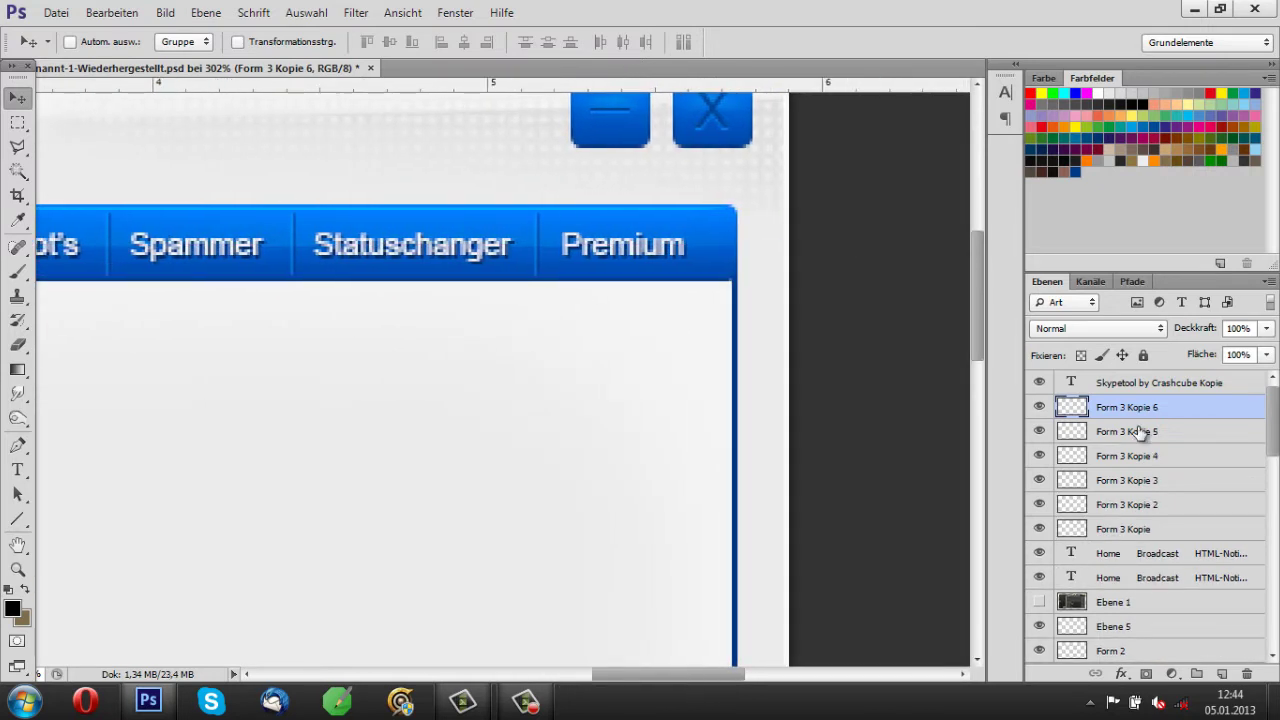
Draw a black rectangle covering the Premium tab and load the blue bar's outline as a selection.
key(u)
drag(540, 197, 745, 283)
scroll(1120, 522, down, 3)
scroll(1120, 522, up, 5)
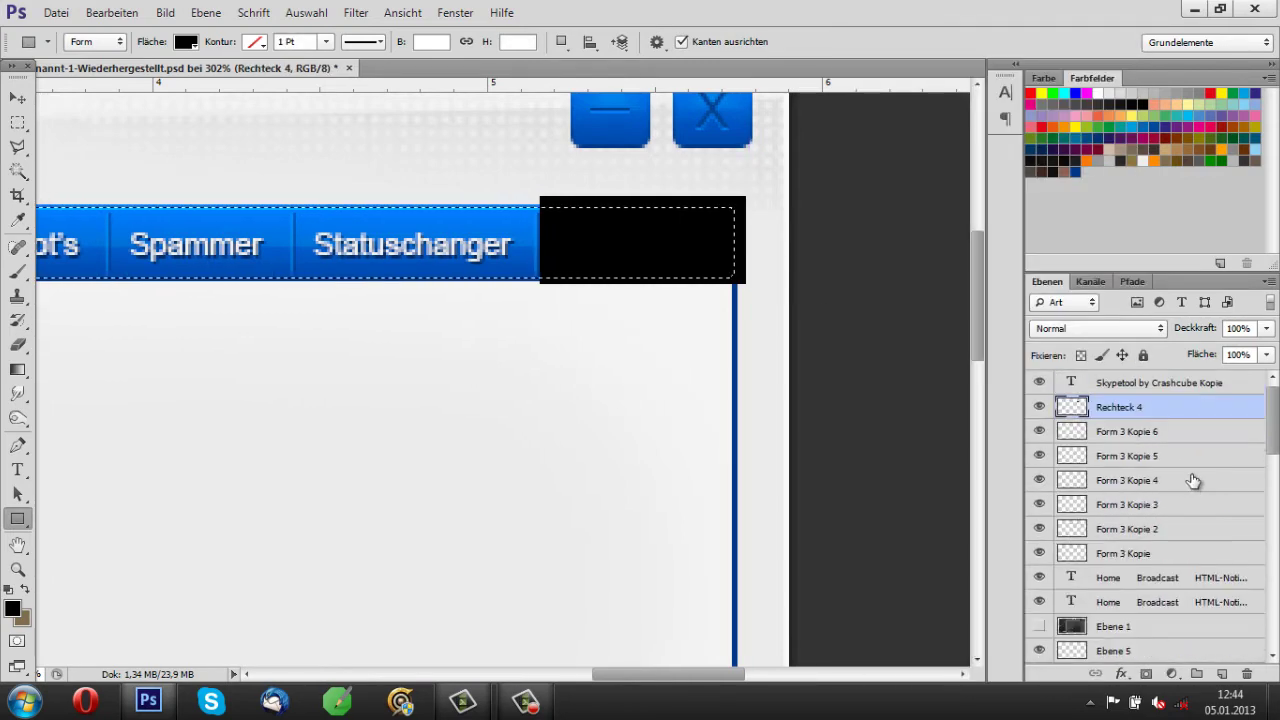
Trim the rectangle to the bar's shape and give it a pink colour overlay of ff00c0.
right_click(1045, 334)
click(870, 28)
click(740, 451)
click(1080, 289)
click(903, 308)
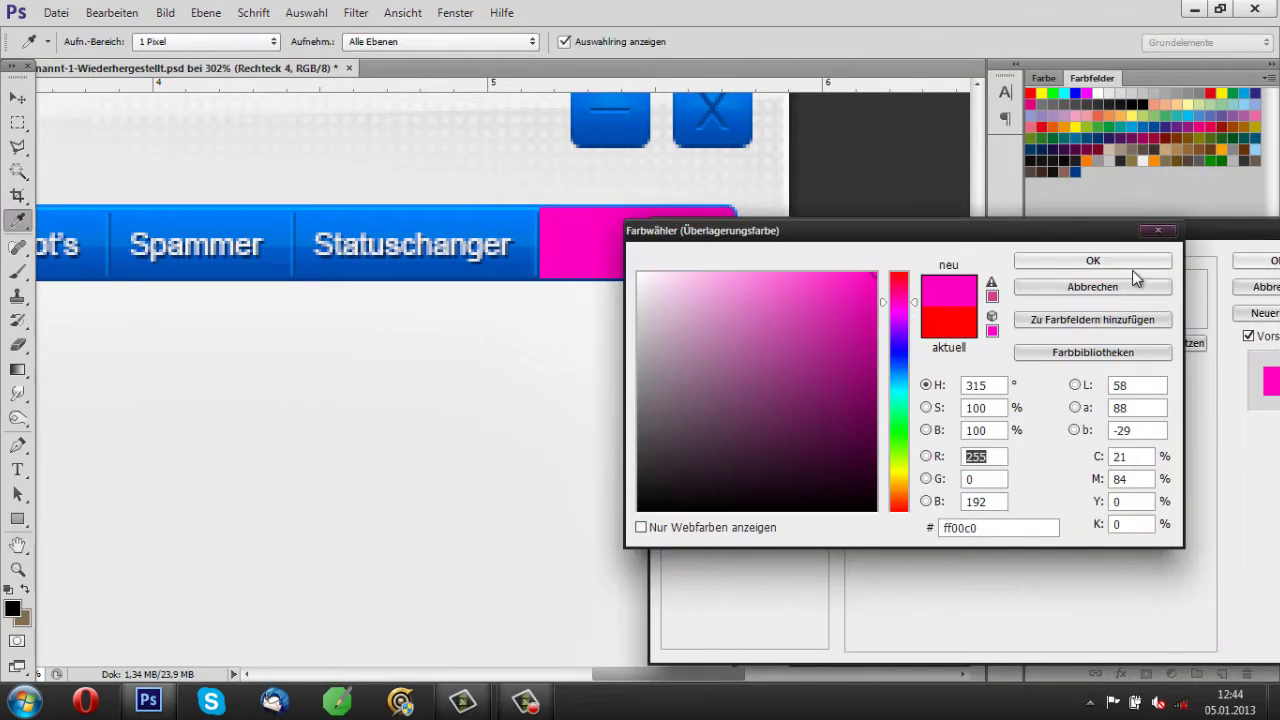
click(1134, 262)
click(1262, 262)
Move the Rechteck 4 layer directly below Form 2 and lower its opacity to 32%.
drag(1090, 434, 1130, 541)
drag(1265, 330, 1200, 345)
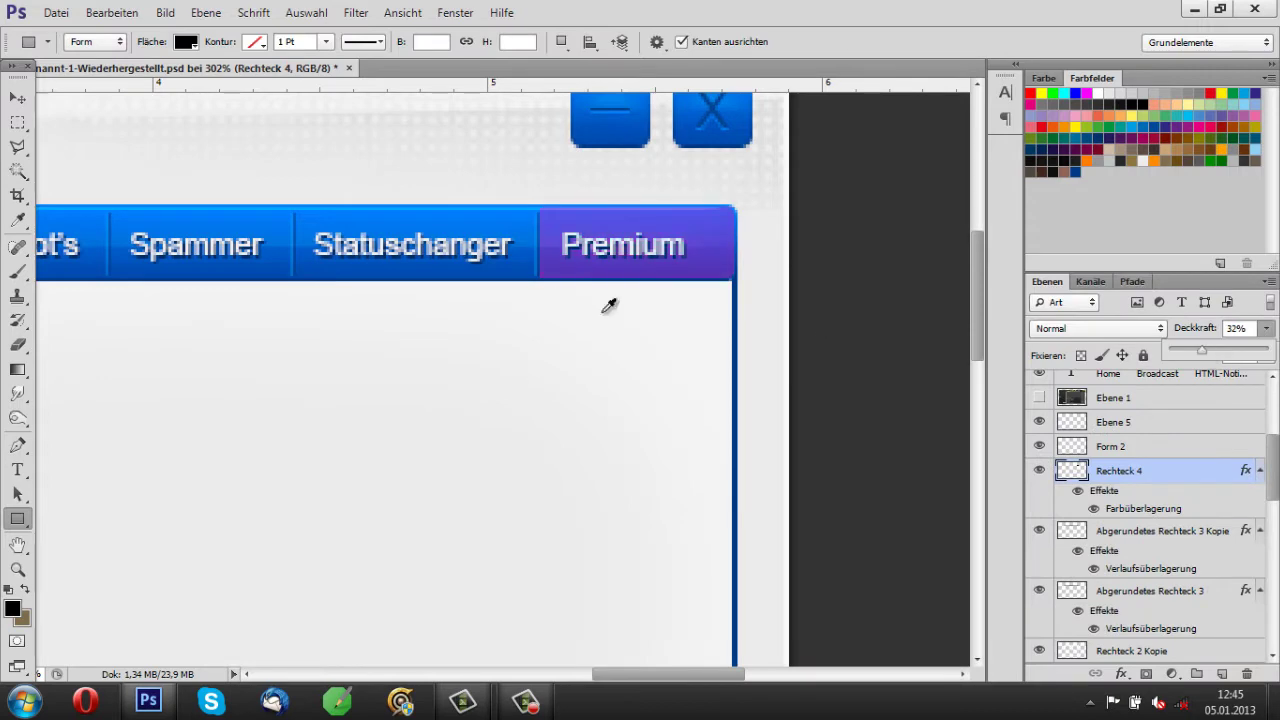
Cut the Premium highlight off along the bar's bright upper edge and set its opacity to 25%.
scroll(697, 263, up, 2)
key(m)
mouse_move(378, 227)
mouse_down()
mouse_move(834, 290)
mouse_move(830, 322)
mouse_up()
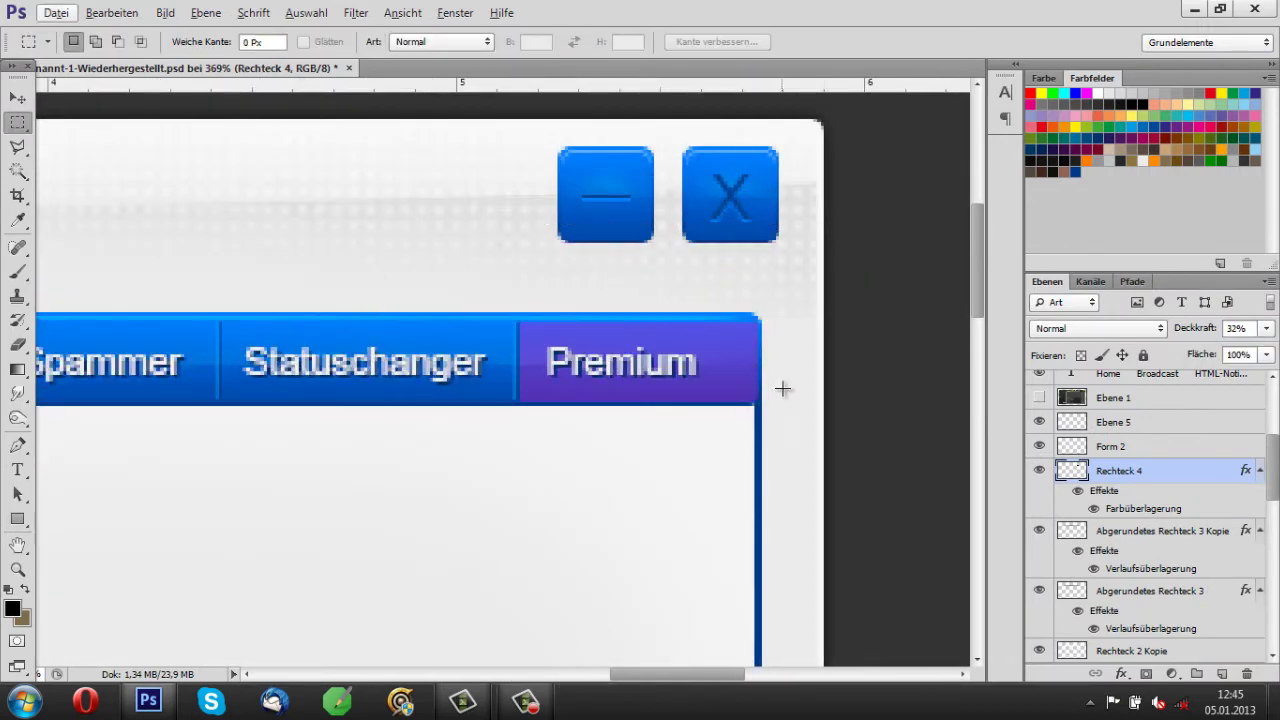
scroll(782, 388, up, 1)
scroll(777, 360, down, 5)
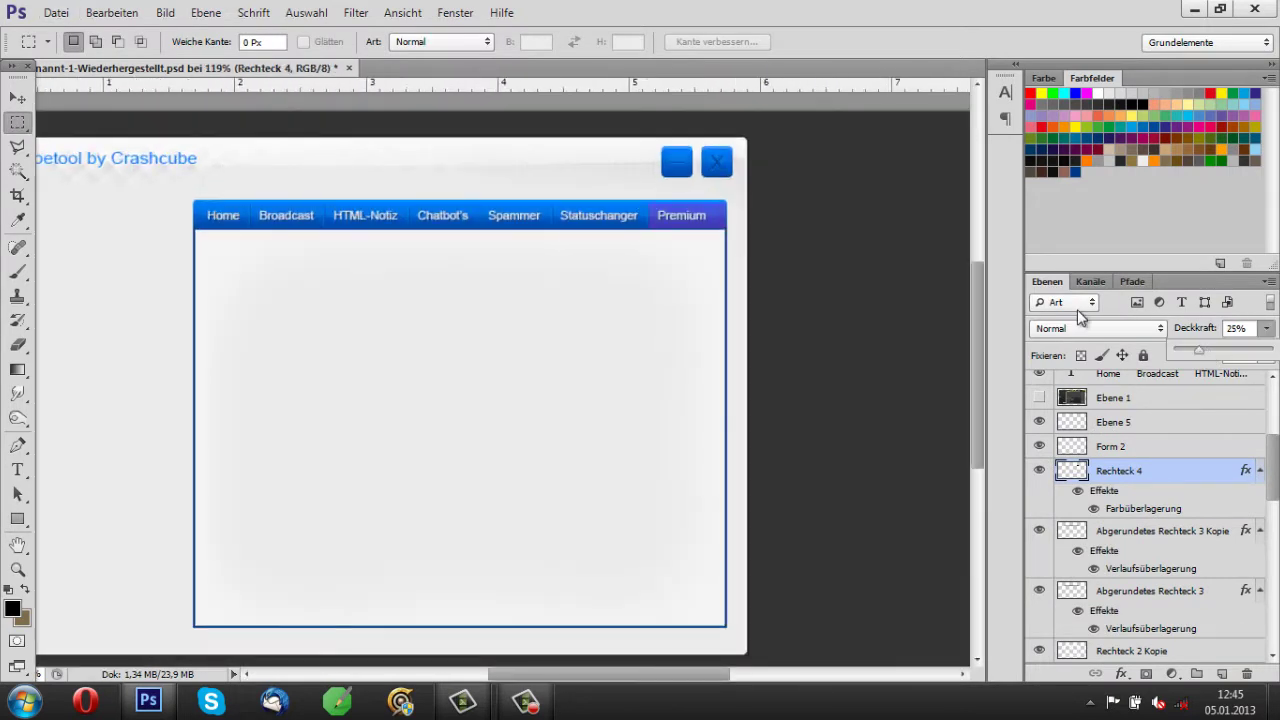
Round off the outer upper corner of the Premium highlight with the Eraser at brush size 6.
scroll(731, 192, up, 8)
key(e)
click(94, 42)
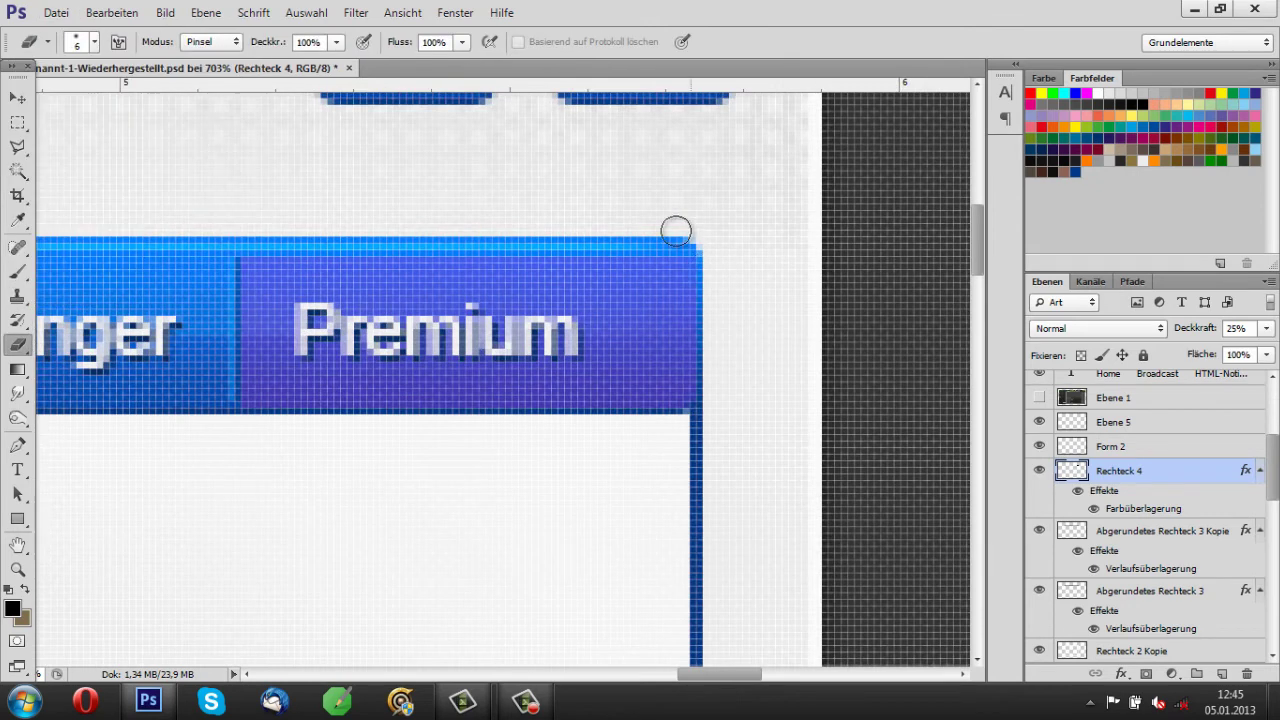
scroll(805, 280, down, 2)
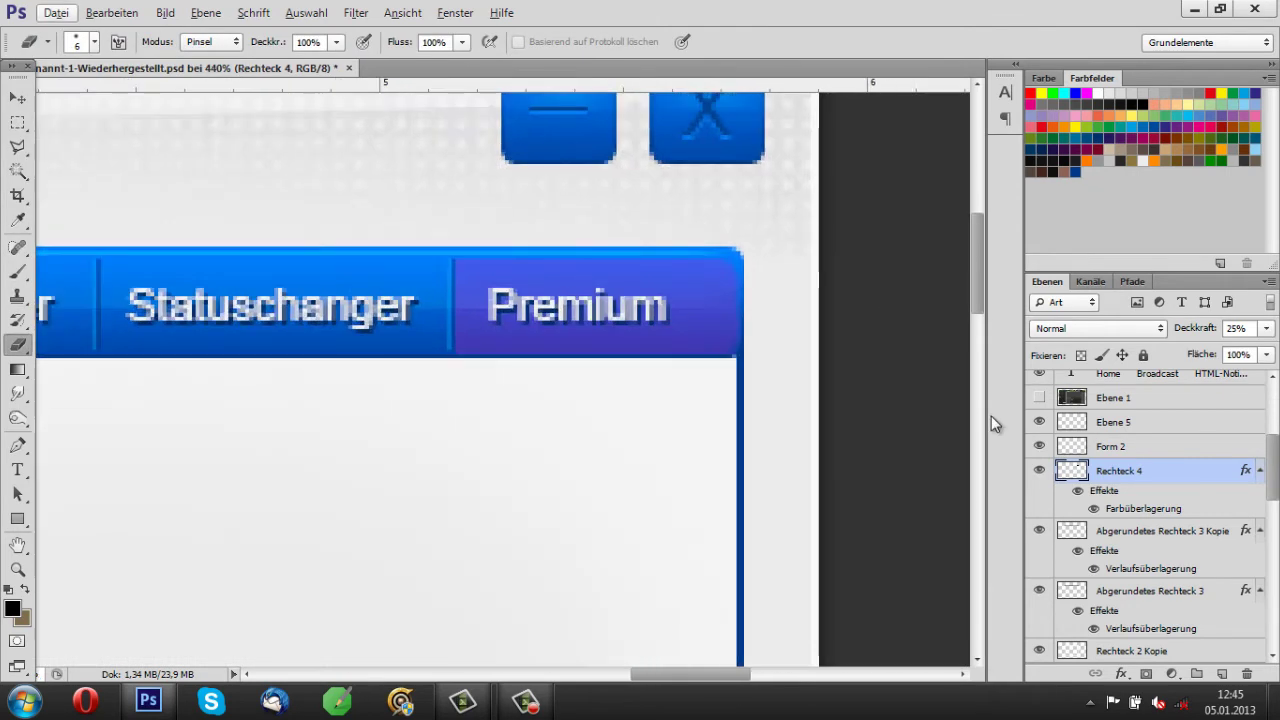
Change the colour overlay of Rechteck 4 to a whitish tone that lightens the Premium tab.
double_click(1137, 513)
click(820, 326)
key(Return)
key(v)
scroll(306, 240, down, 6)
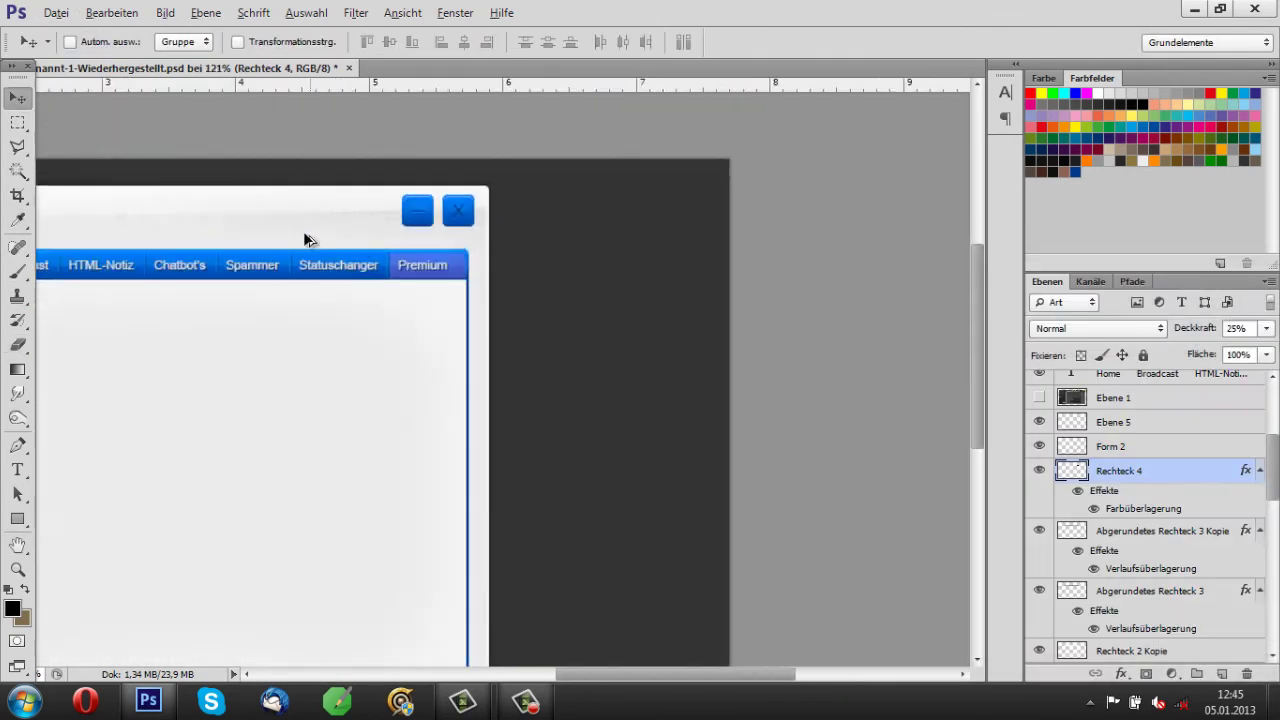
scroll(684, 662, left, 4)
double_click(1120, 512)
key(Return)
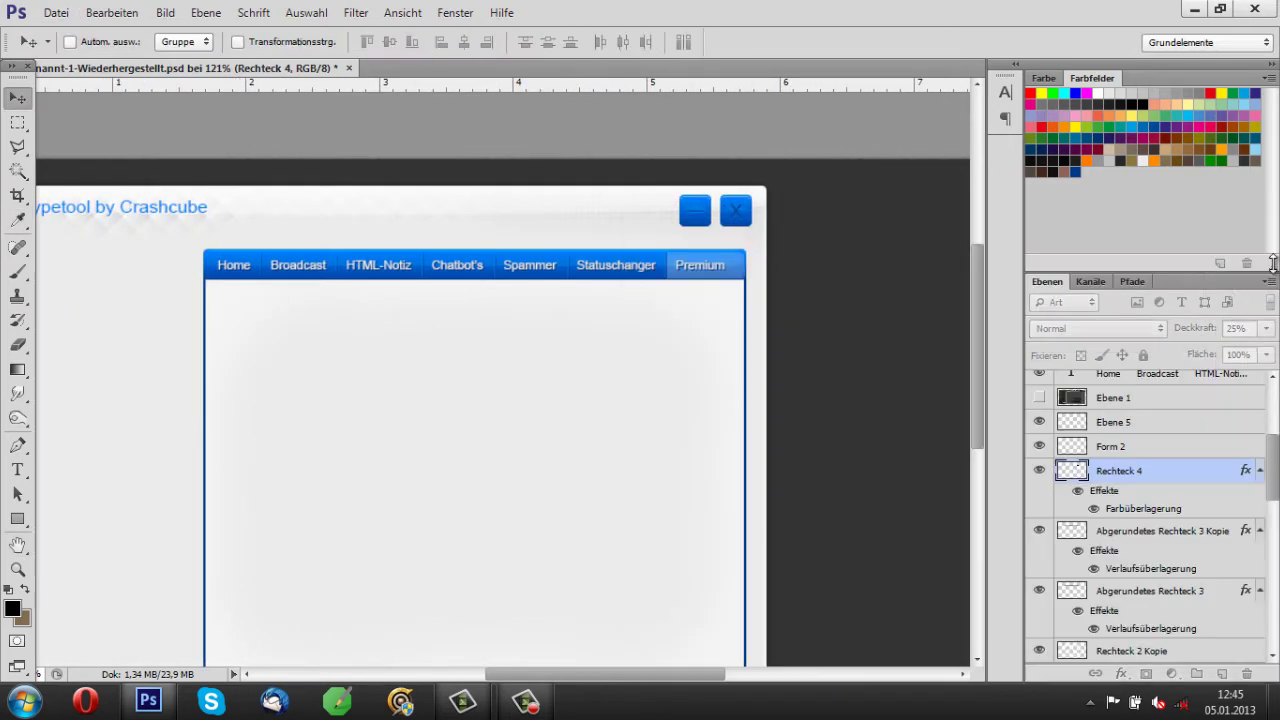
Trim the Premium highlight along the bar's lower edge and outer side edge.
scroll(771, 274, up, 5)
key(m)
drag(788, 518, 529, 286)
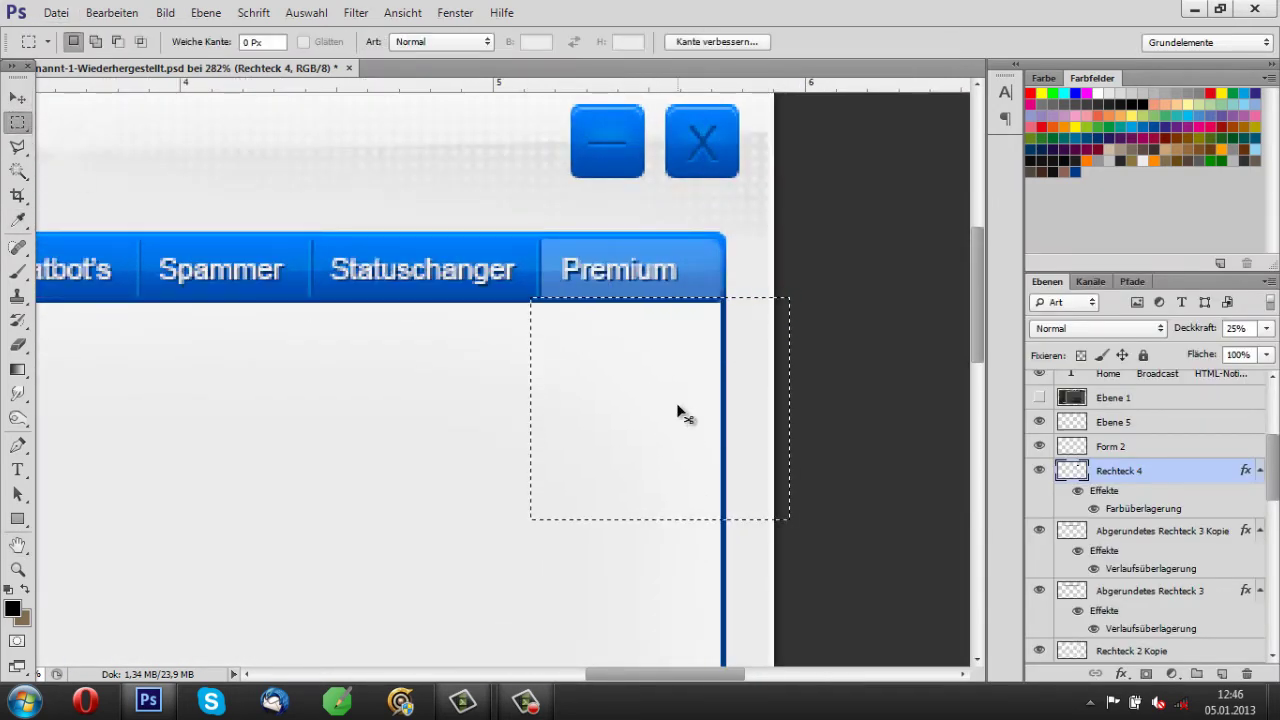
scroll(757, 471, up, 1)
drag(758, 538, 718, 172)
scroll(777, 314, down, 5)
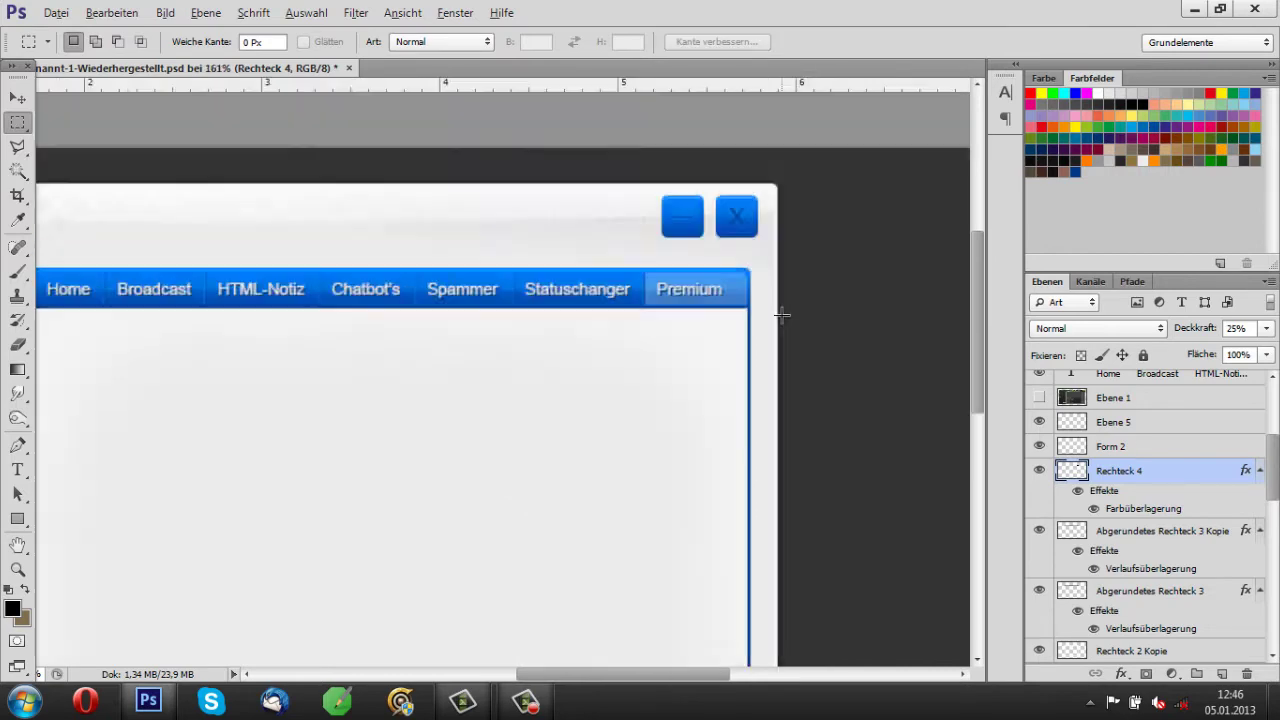
Mirror the divider line beside the Premium tab (Form 3 Kopie 6) horizontally and apply the transformation.
scroll(760, 300, up, 3)
scroll(1135, 456, up, 5)
click(1127, 407)
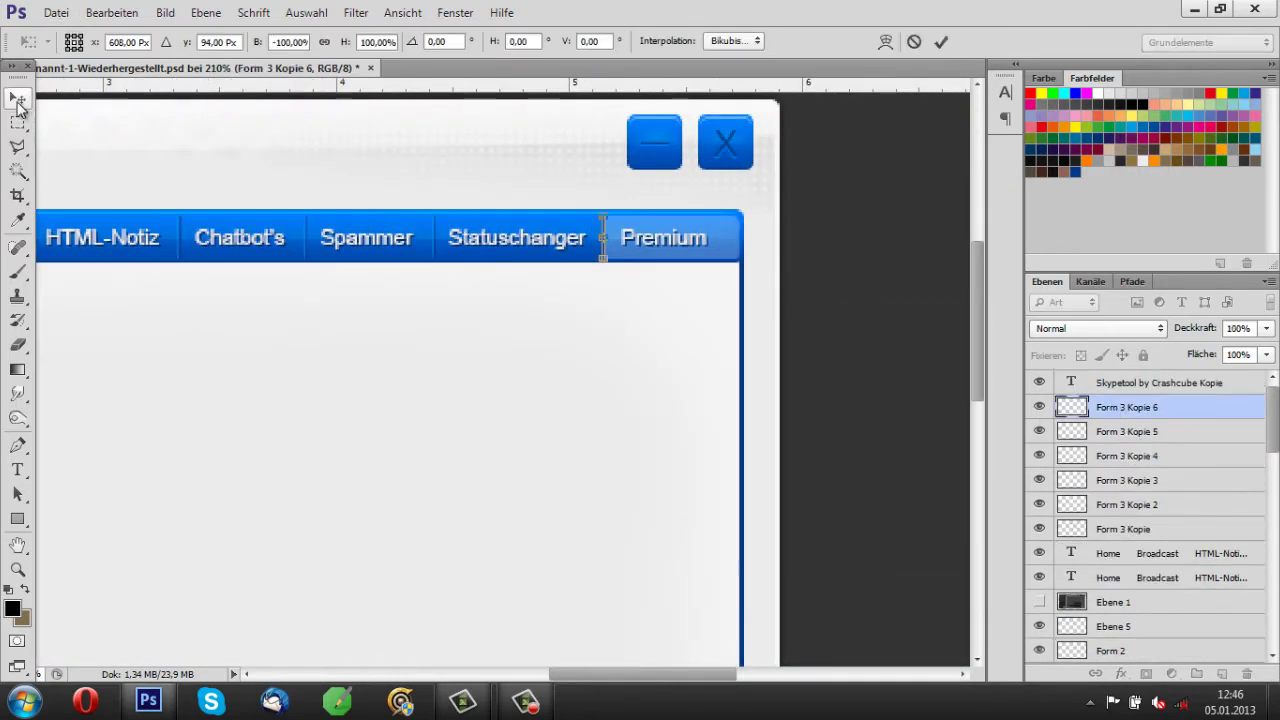
key(v)
scroll(614, 372, down, 3)
scroll(511, 329, down, 1)
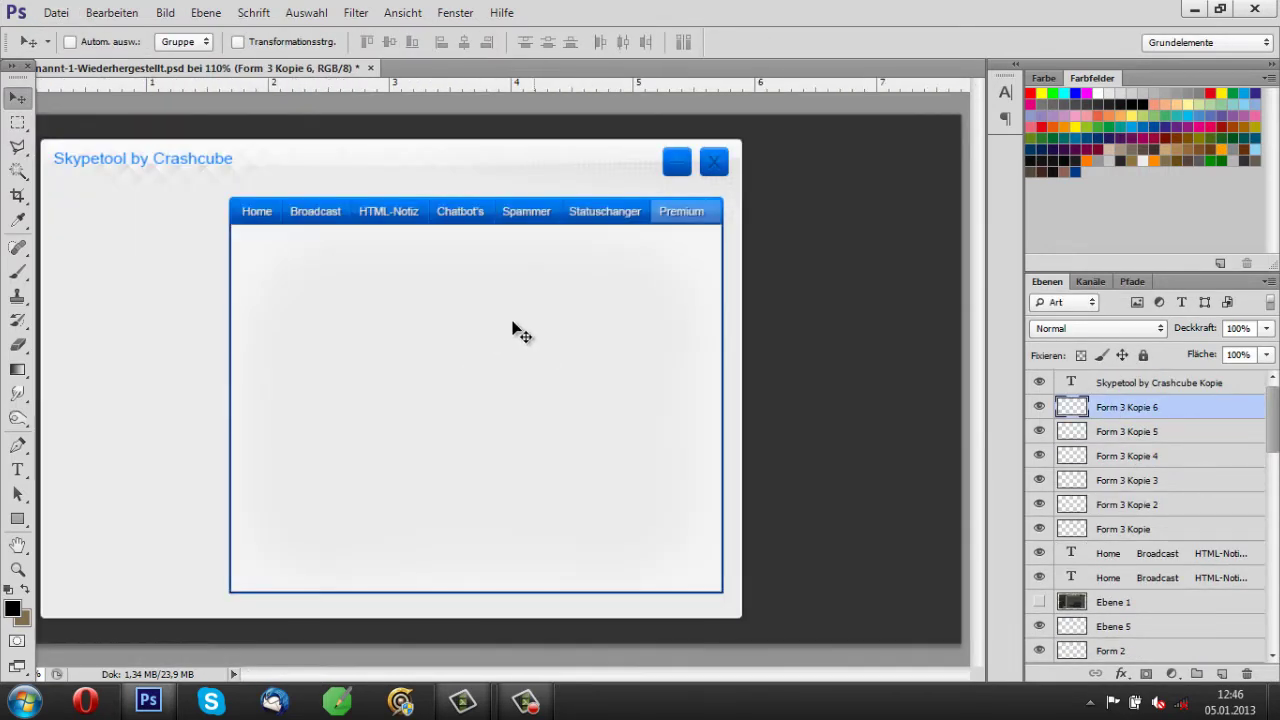
Draw a black rectangle about 65 × 22 px over the Broadcast tab between its two divider lines, above Abgerundetes Rechteck 3 Kopie.
scroll(306, 220, up, 4)
key(u)
scroll(1128, 550, down, 4)
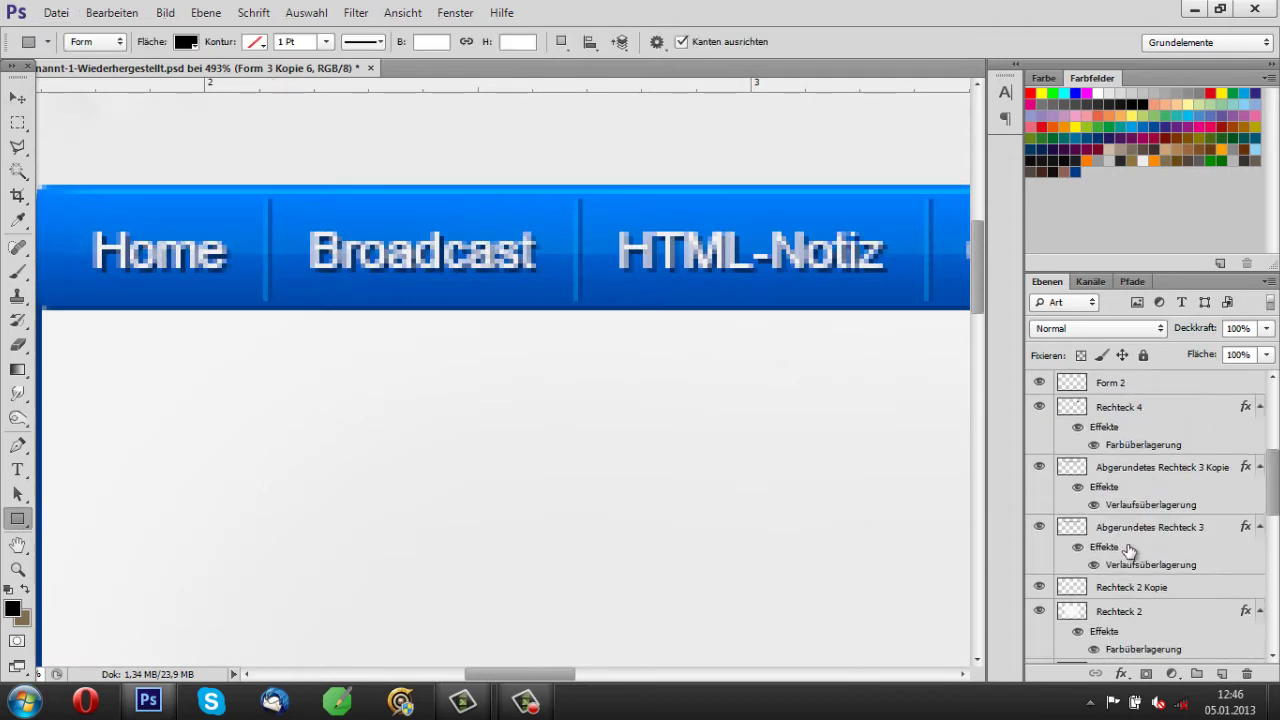
mouse_move(276, 197)
mouse_down()
mouse_move(395, 265)
mouse_move(568, 285)
mouse_move(570, 297)
mouse_up()
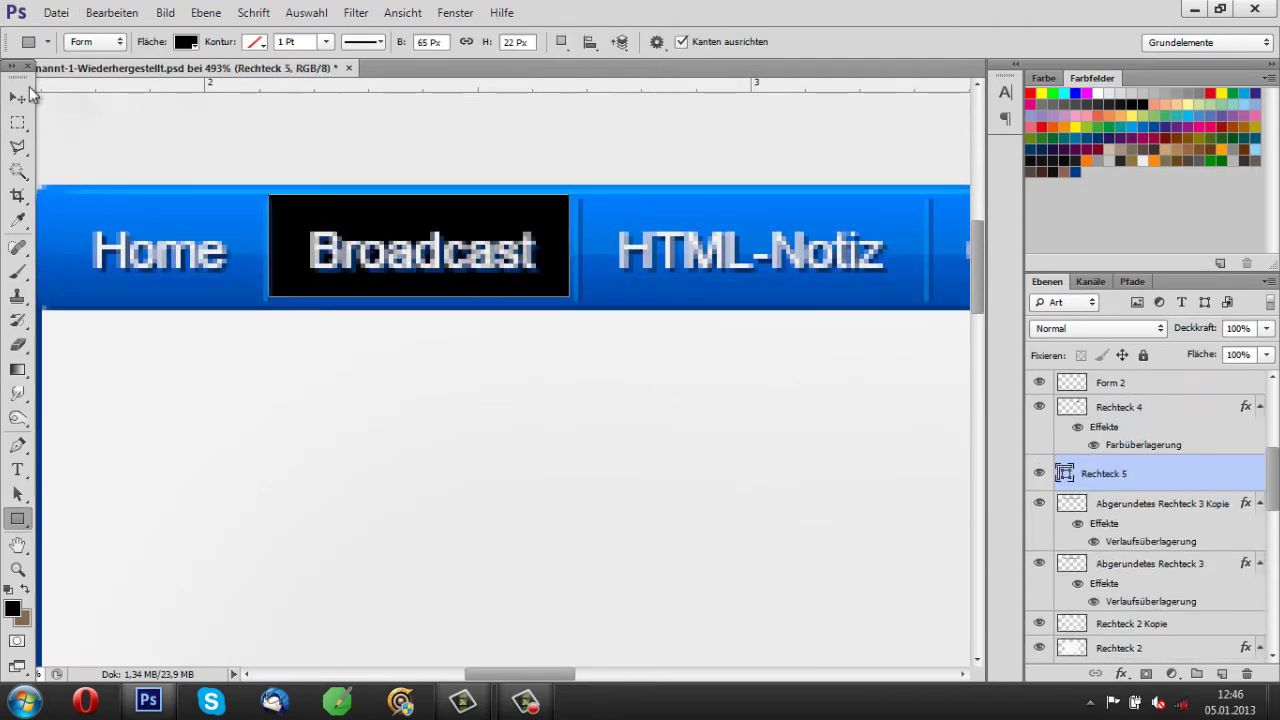
Lower the opacity of the Broadcast rectangle to 12% so that it only slightly darkens the tab.
click(20, 100)
click(1266, 328)
drag(1266, 349, 1193, 349)
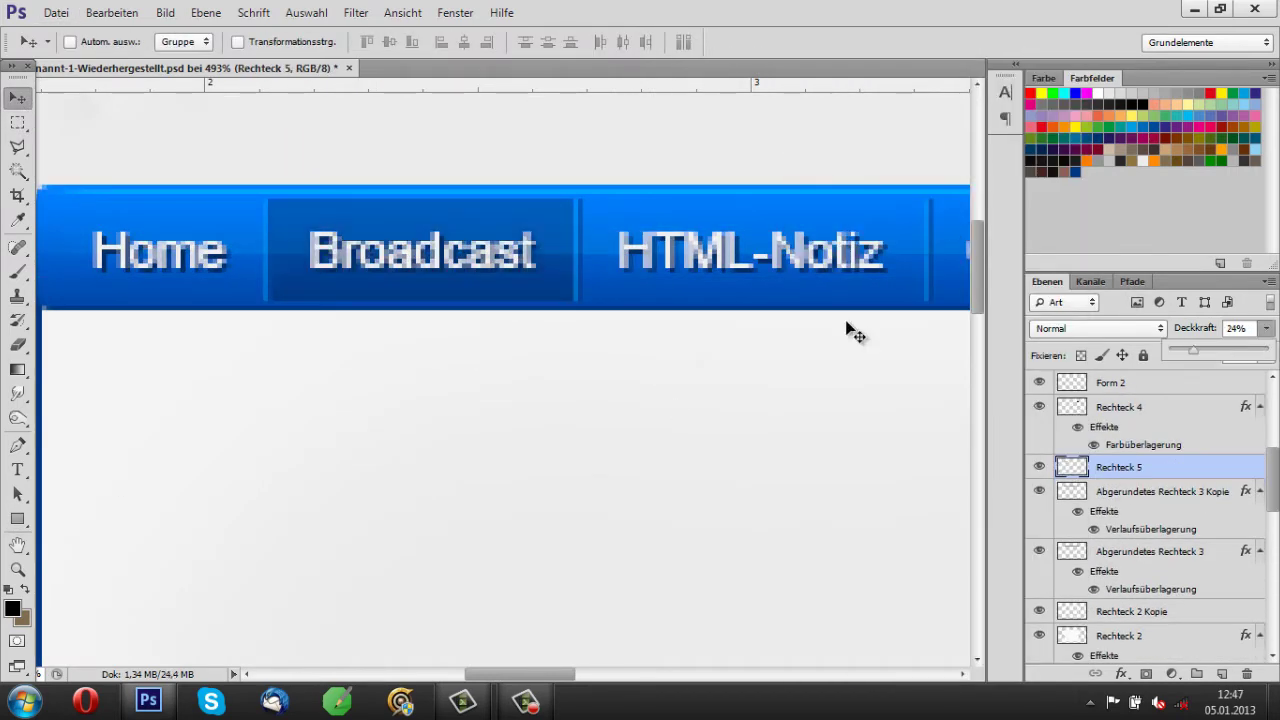
scroll(715, 615, down, 5)
scroll(377, 229, up, 5)
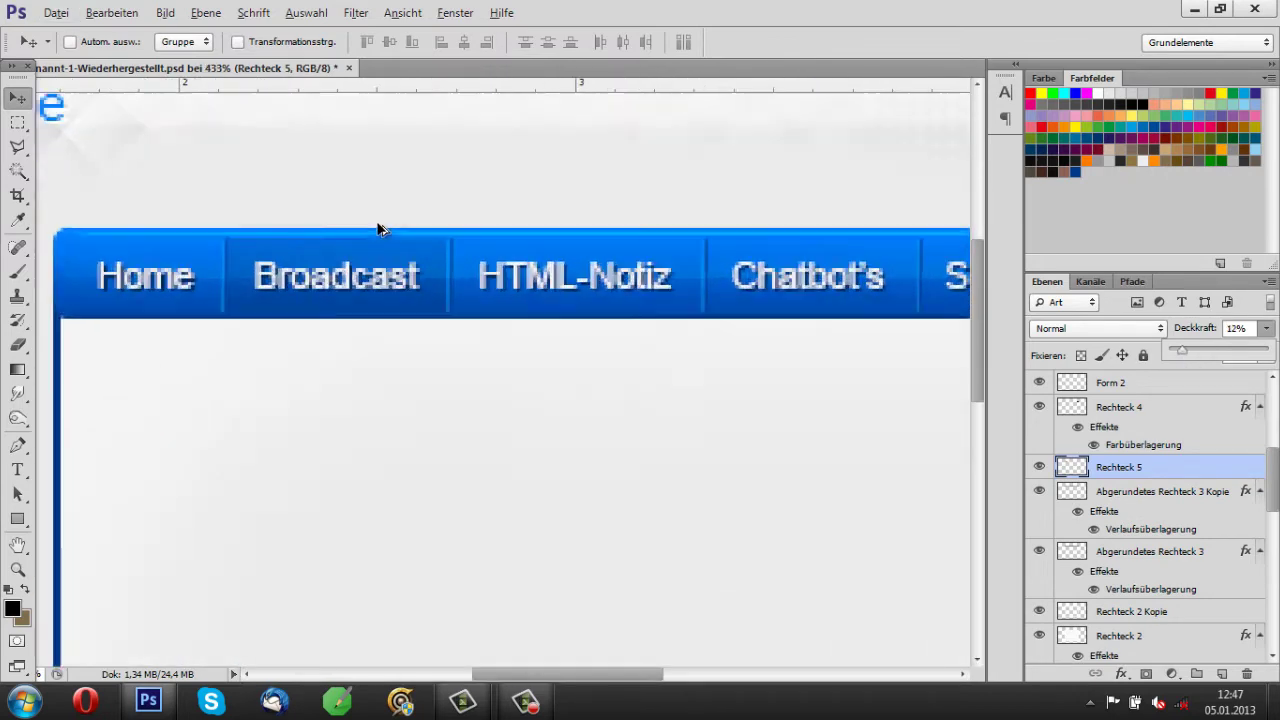
Mirror the divider line between Broadcast and HTML-Notiz (Form 3 Kopie 2) horizontally and apply the transformation.
scroll(1100, 503, up, 5)
click(1120, 504)
key(ctrl+t)
key(v)
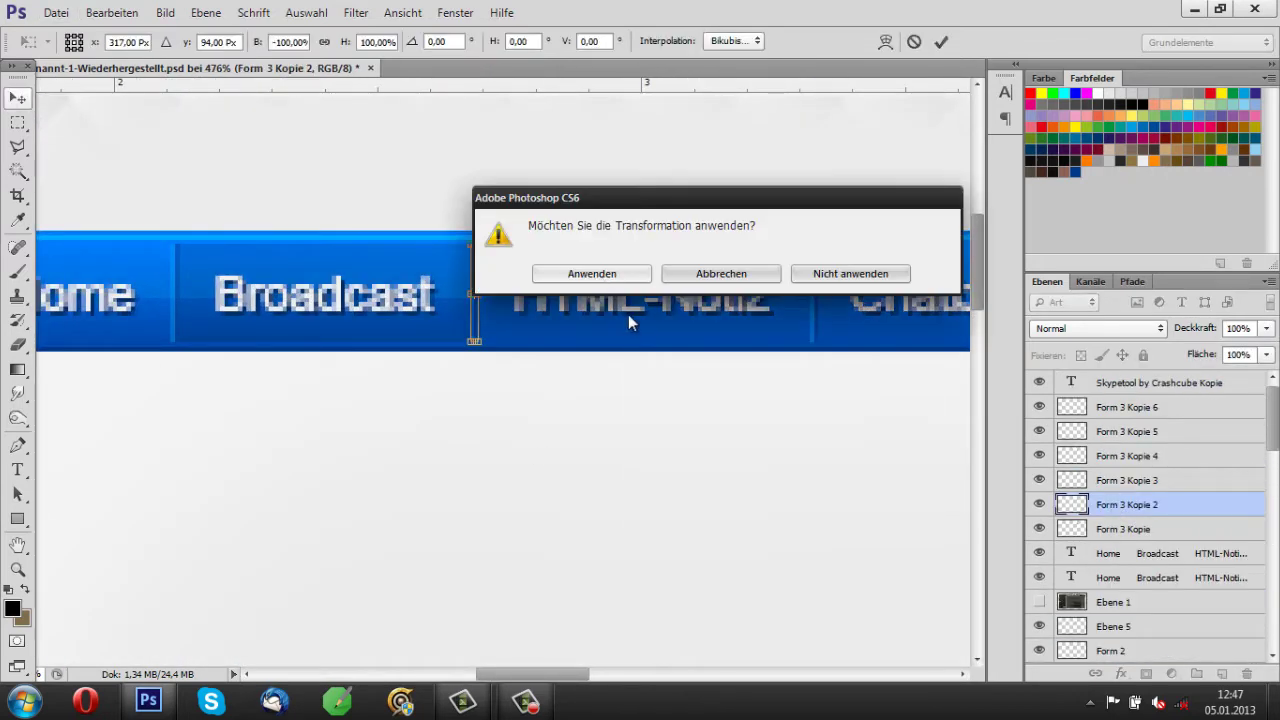
key(Return)
scroll(614, 480, down, 5)
scroll(420, 389, up, 1)
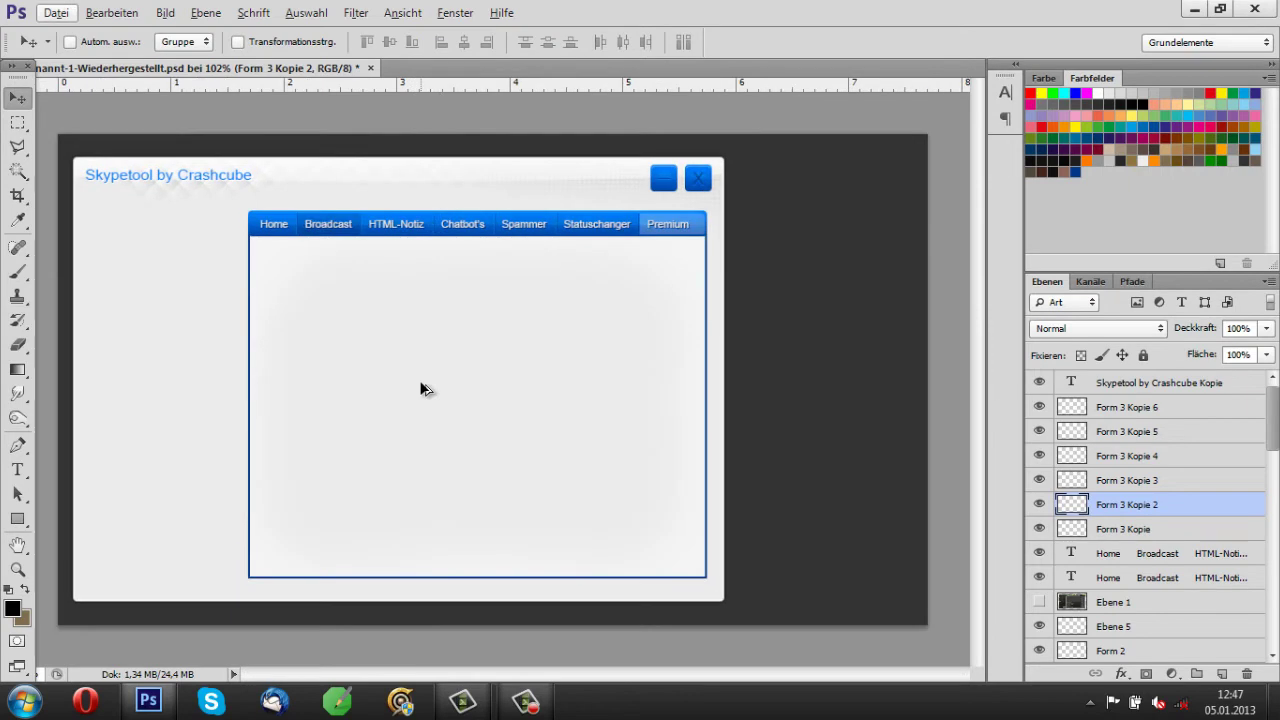
Compare with the reference layer Ebene 1, hide it again and draw a tall rectangle along the content area's inner right side.
scroll(420, 389, up, 1)
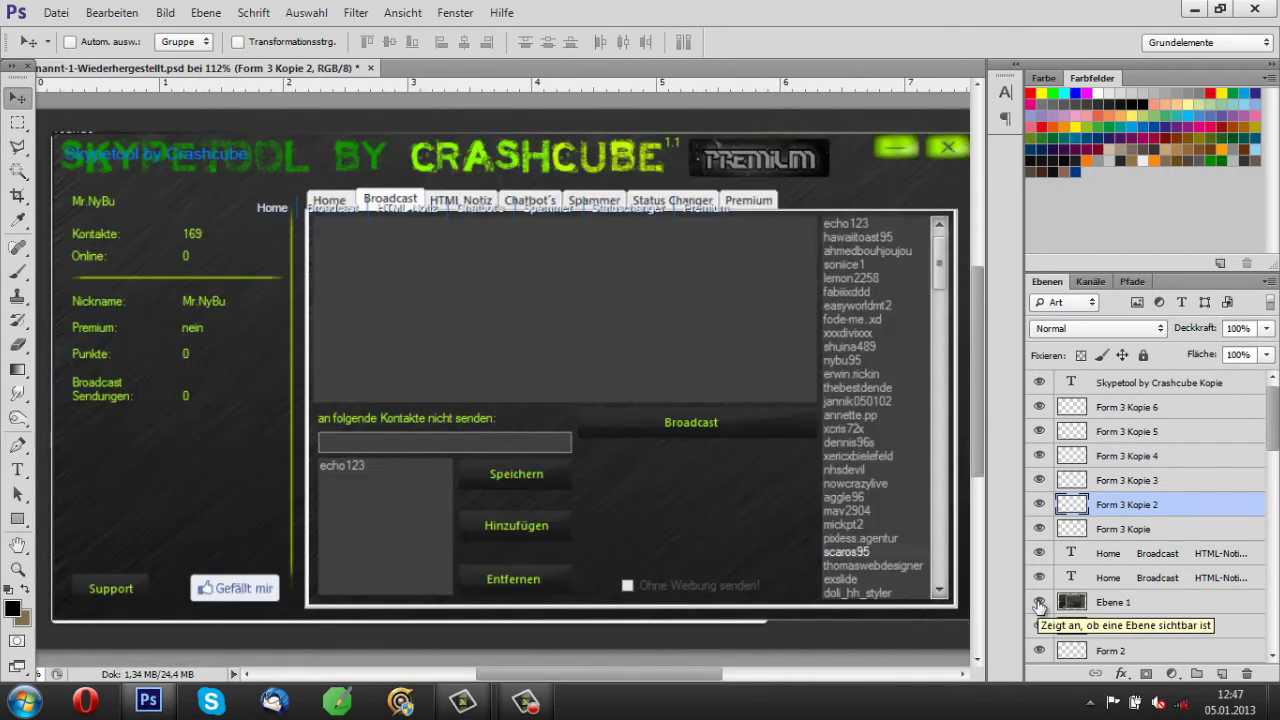
click(1039, 602)
click(1039, 602)
click(1039, 602)
click(17, 518)
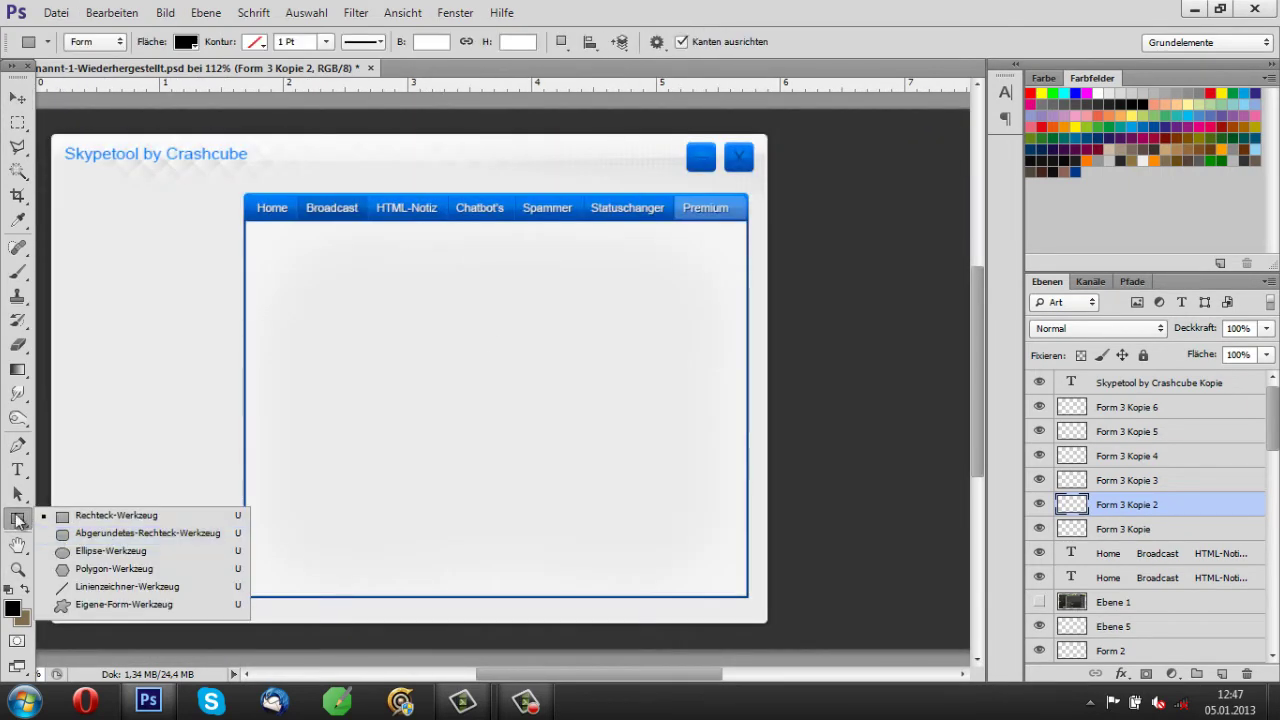
click(100, 517)
key(alt+period)
drag(723, 535, 733, 588)
Change the fill colour of the tall rectangle to a light grey.
double_click(1071, 382)
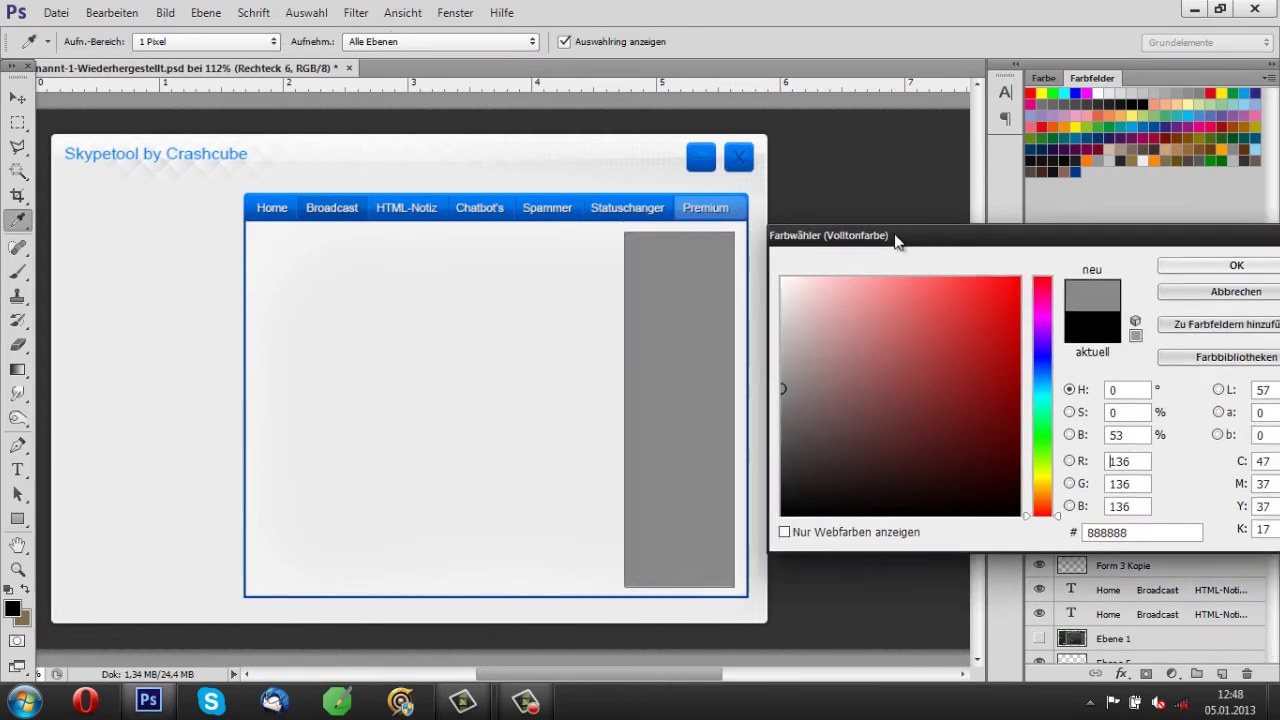
click(781, 312)
key(Return)
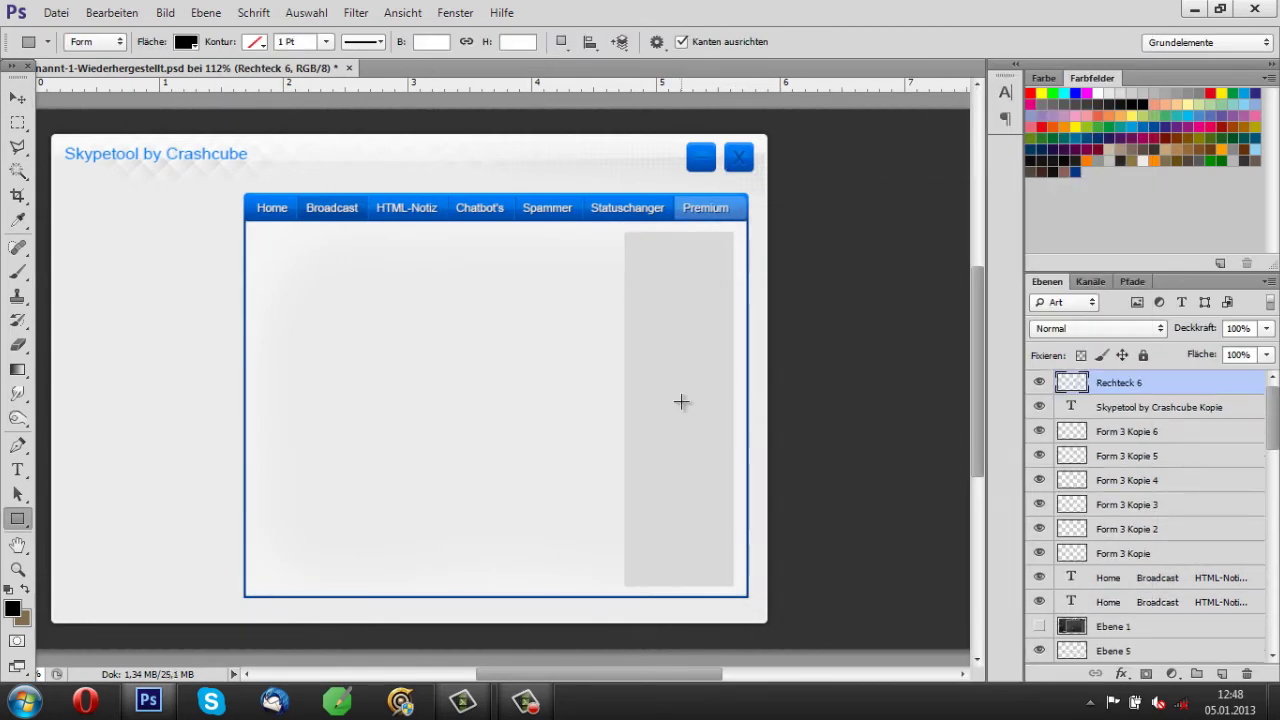
Give the tall rectangle an outer glow and a medium-light grey colour overlay.
right_click(1118, 382)
click(960, 40)
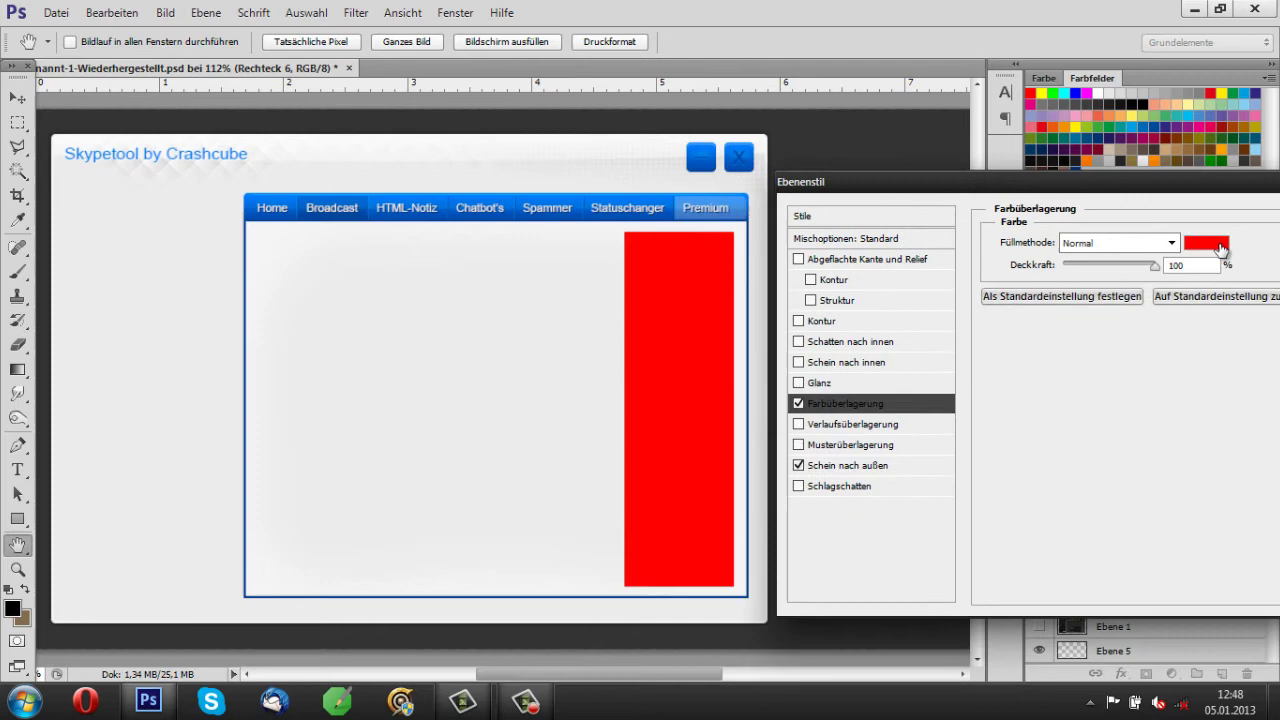
click(1194, 249)
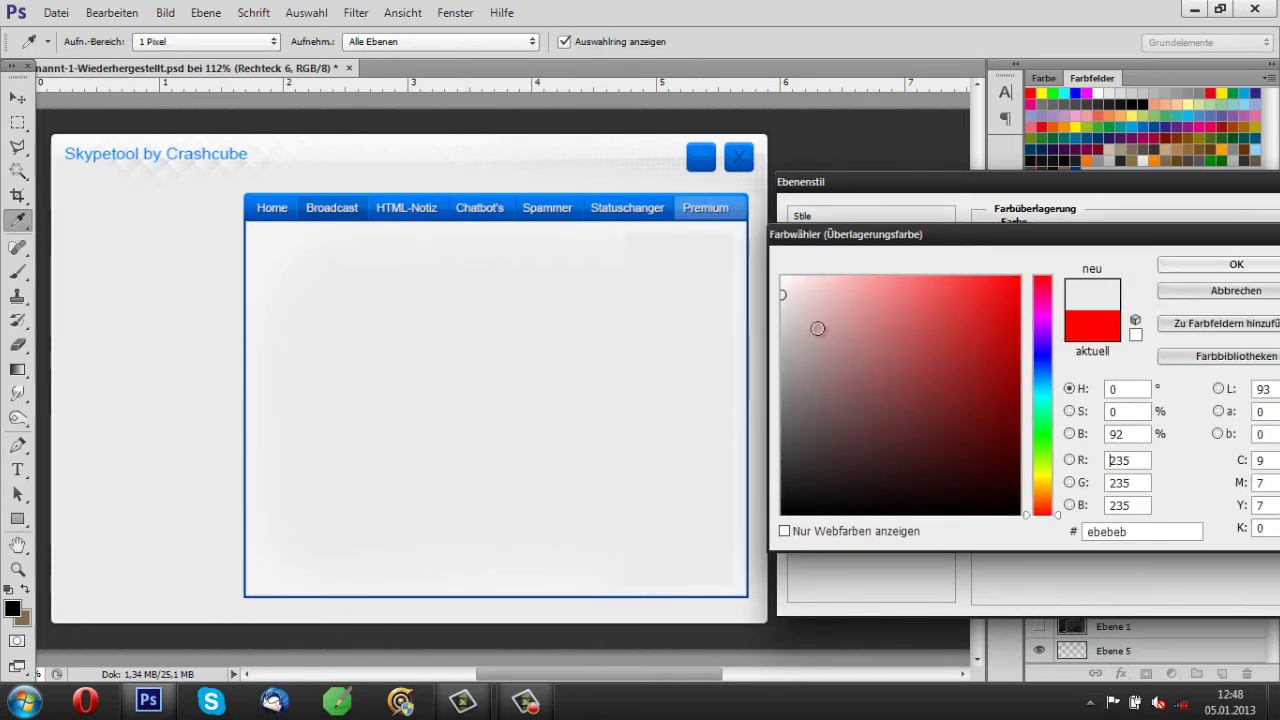
click(721, 305)
click(723, 337)
key(Return)
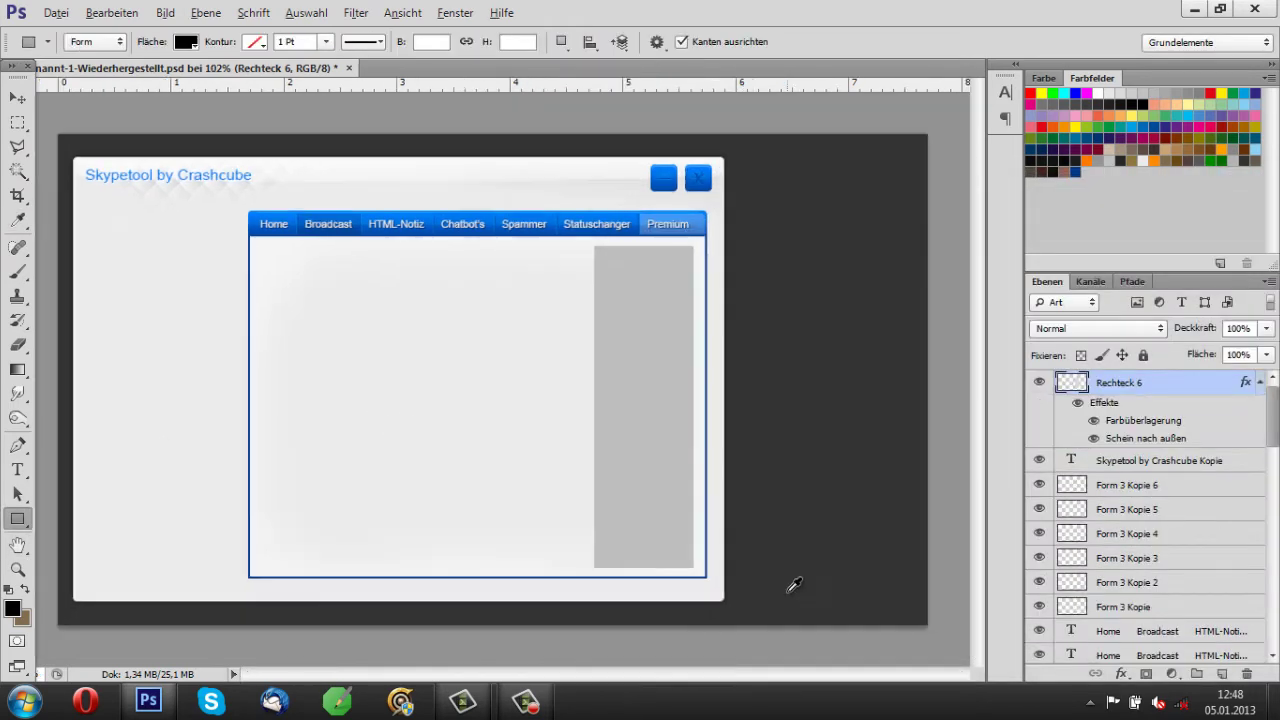
scroll(791, 376, up, 1)
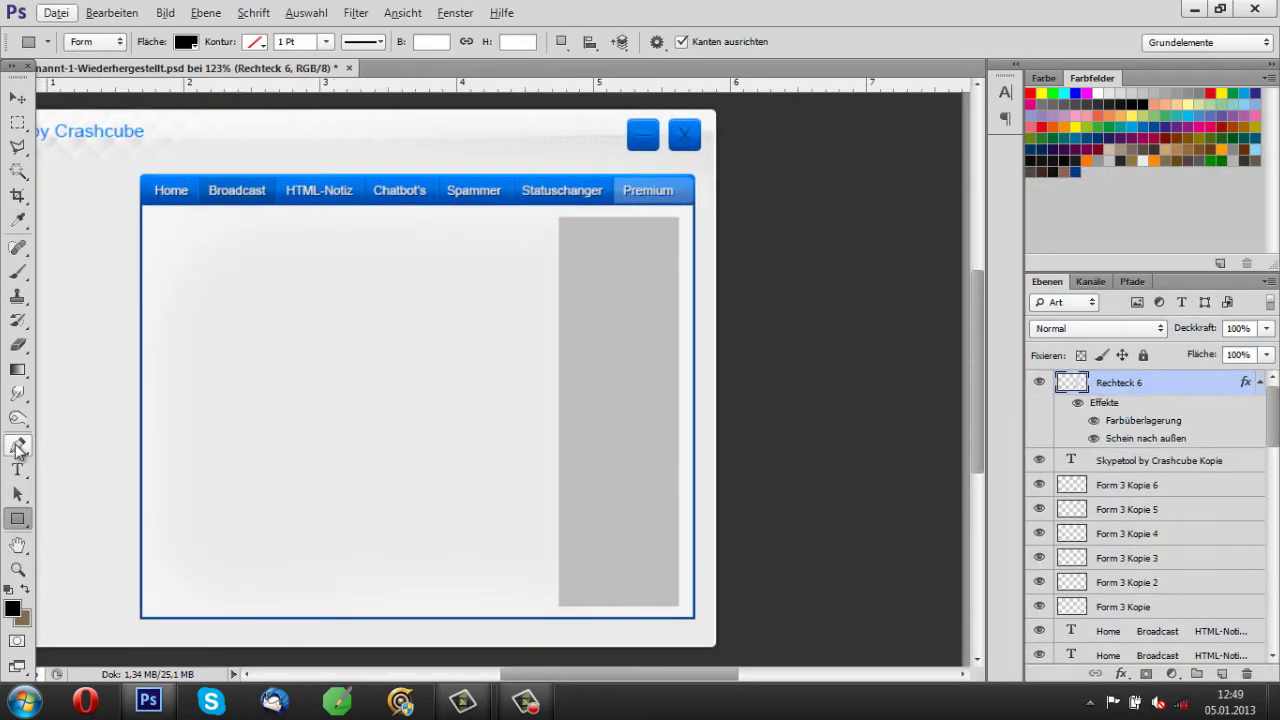
Copy the contact name list from the reference layer Ebene 1, hide that layer and paste the list as a new layer.
scroll(1150, 520, down, 3)
click(1039, 446)
scroll(378, 160, up, 3)
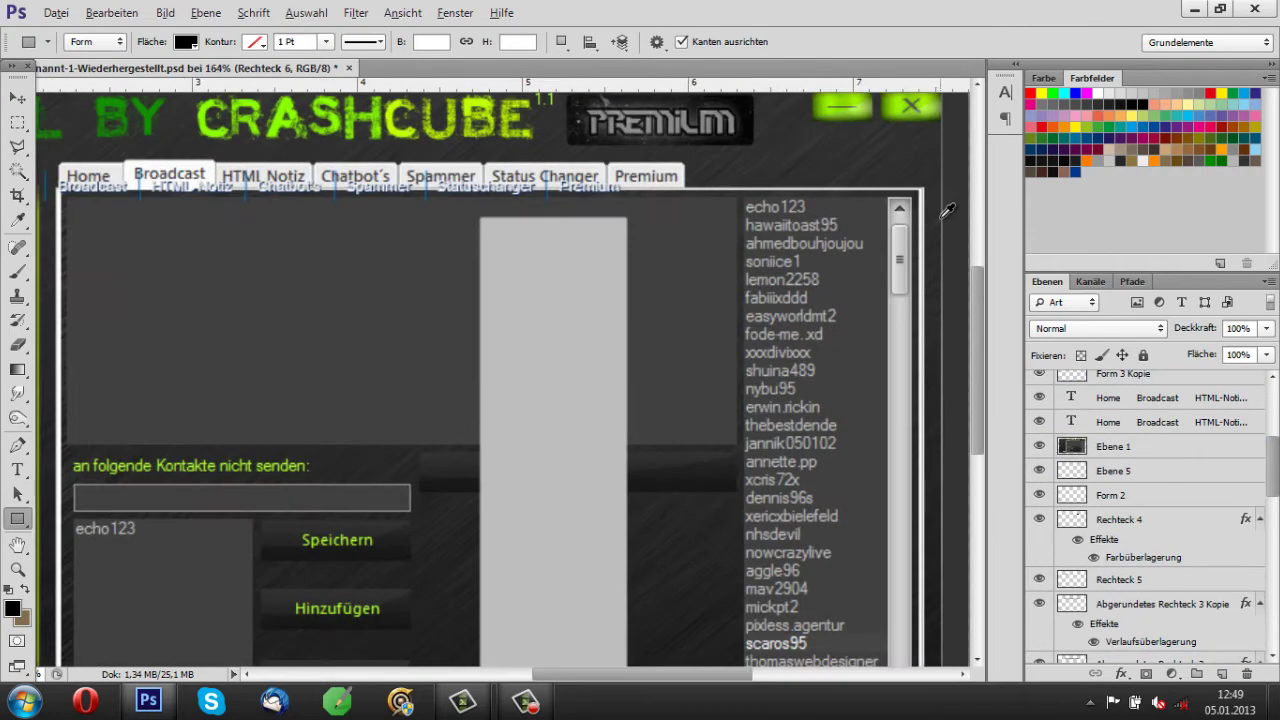
key(m)
drag(682, 246, 851, 527)
key(ctrl+c)
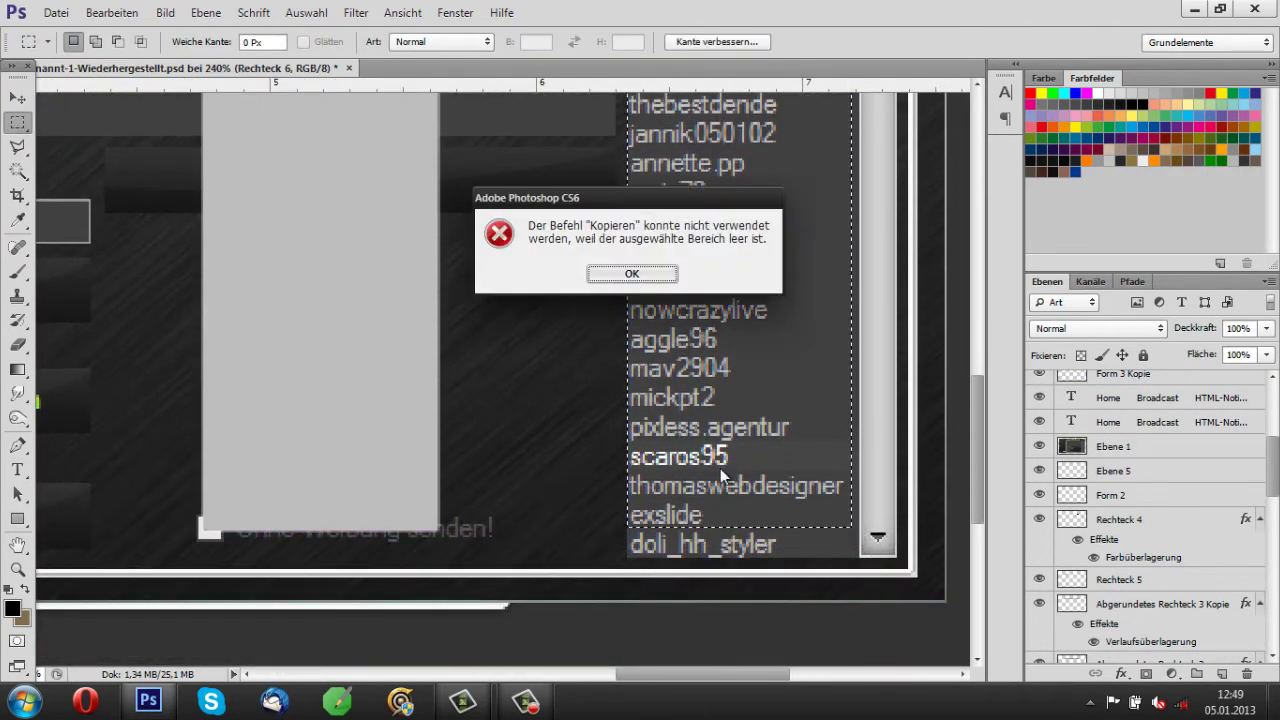
key(Return)
click(1120, 449)
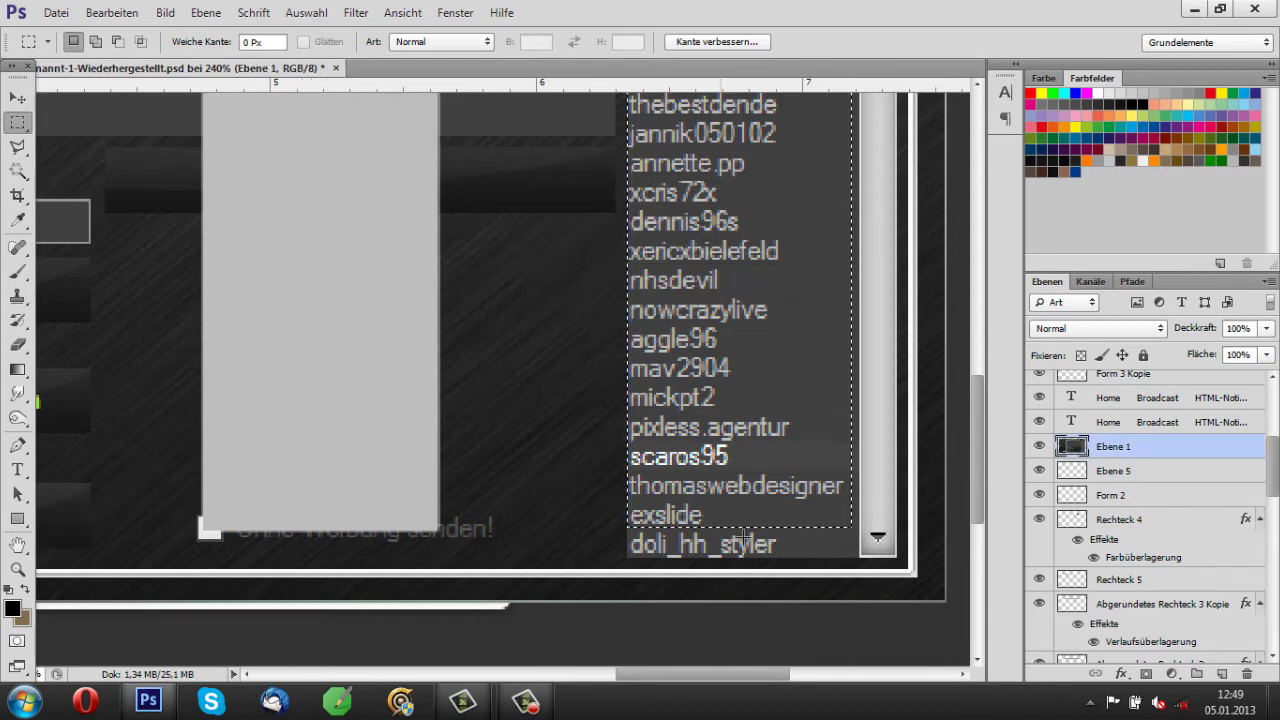
click(1039, 446)
key(ctrl+v)
scroll(500, 387, down, 3)
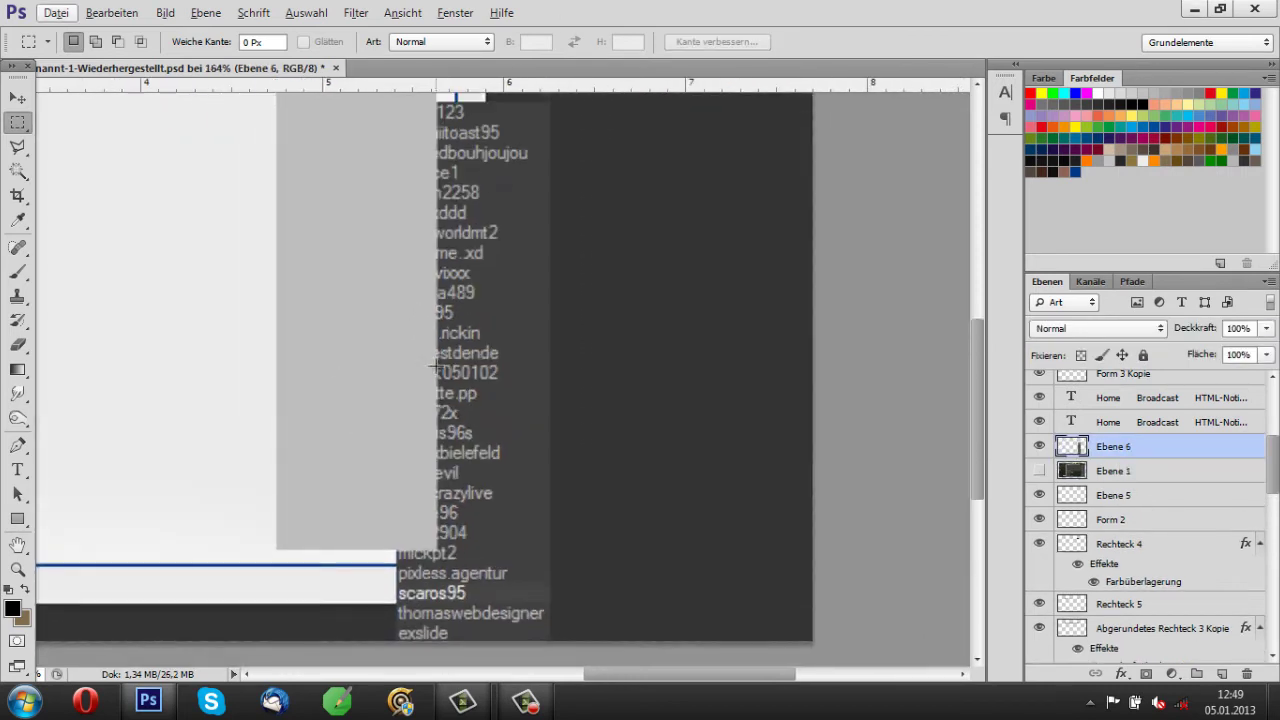
Bring the pasted contact list to the top of the layer stack and position it over the grey rectangle.
key(v)
key(ctrl+bracketright)
key(ctrl+bracketright)
key(ctrl+bracketright)
key(ctrl+bracketright)
key(ctrl+bracketright)
key(ctrl+bracketright)
key(ctrl+bracketright)
key(ctrl+bracketright)
key(ctrl+bracketright)
key(ctrl+bracketright)
drag(500, 387, 382, 317)
scroll(416, 367, down, 2)
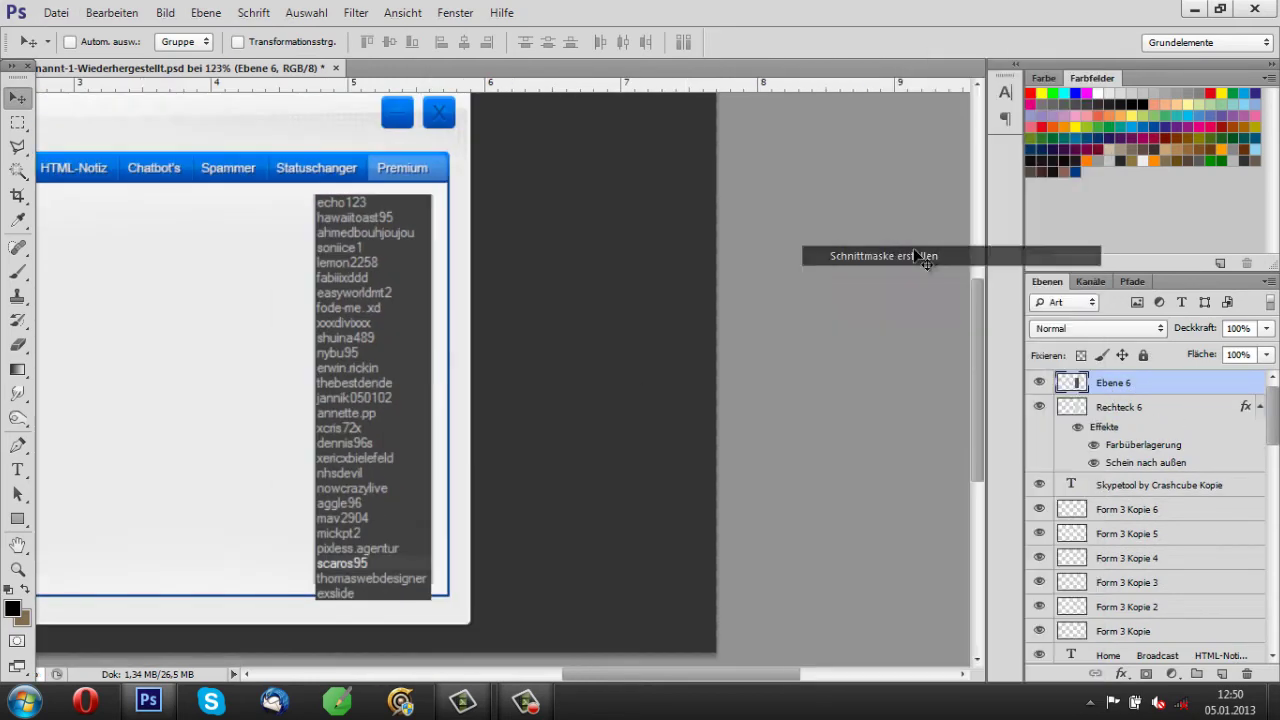
Enlarge the contact list slightly to cover the grey rectangle's width and clip it to that rectangle.
alt+click(1185, 401)
alt+click(1185, 401)
key(ctrl+t)
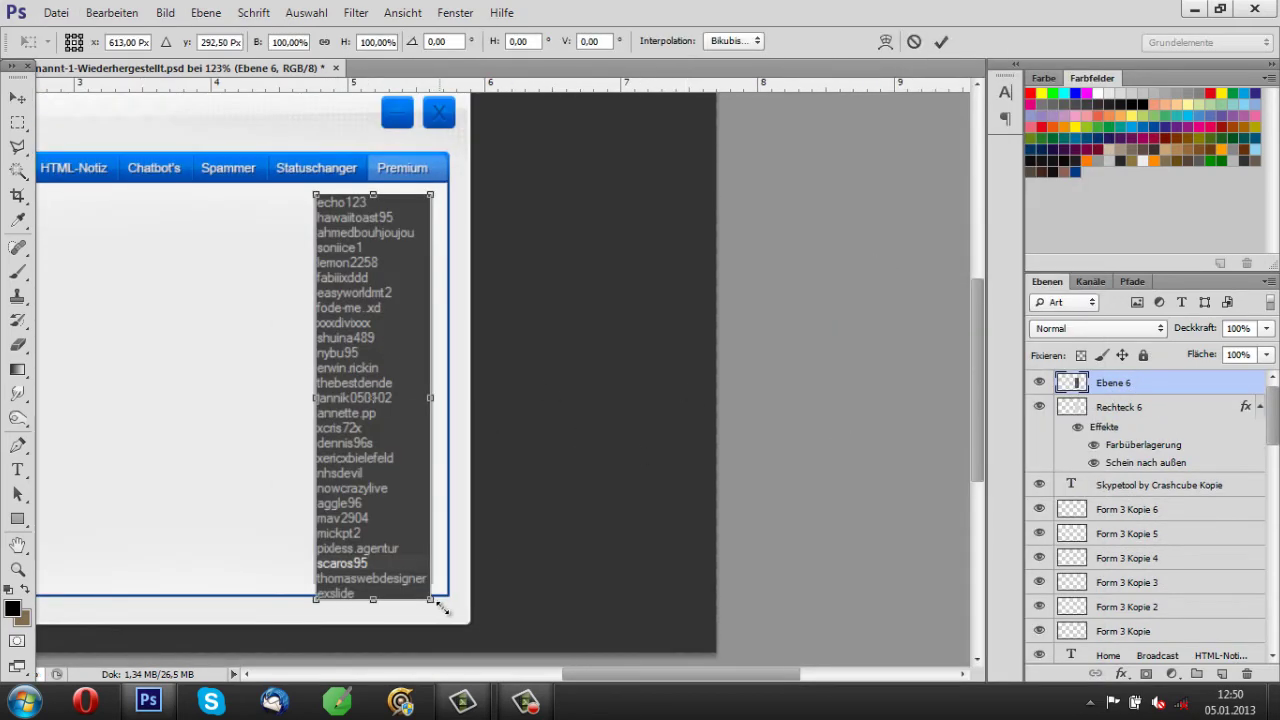
drag(432, 599, 455, 623)
key(Return)
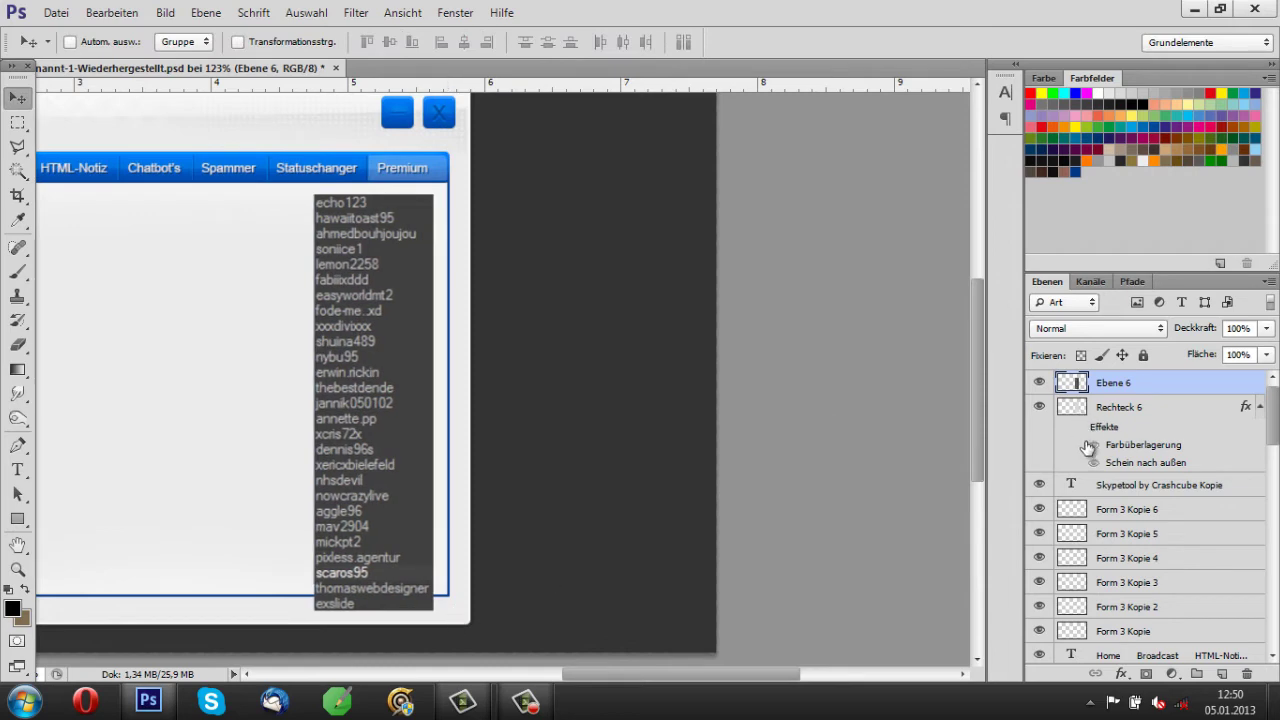
key(ctrl+alt+g)
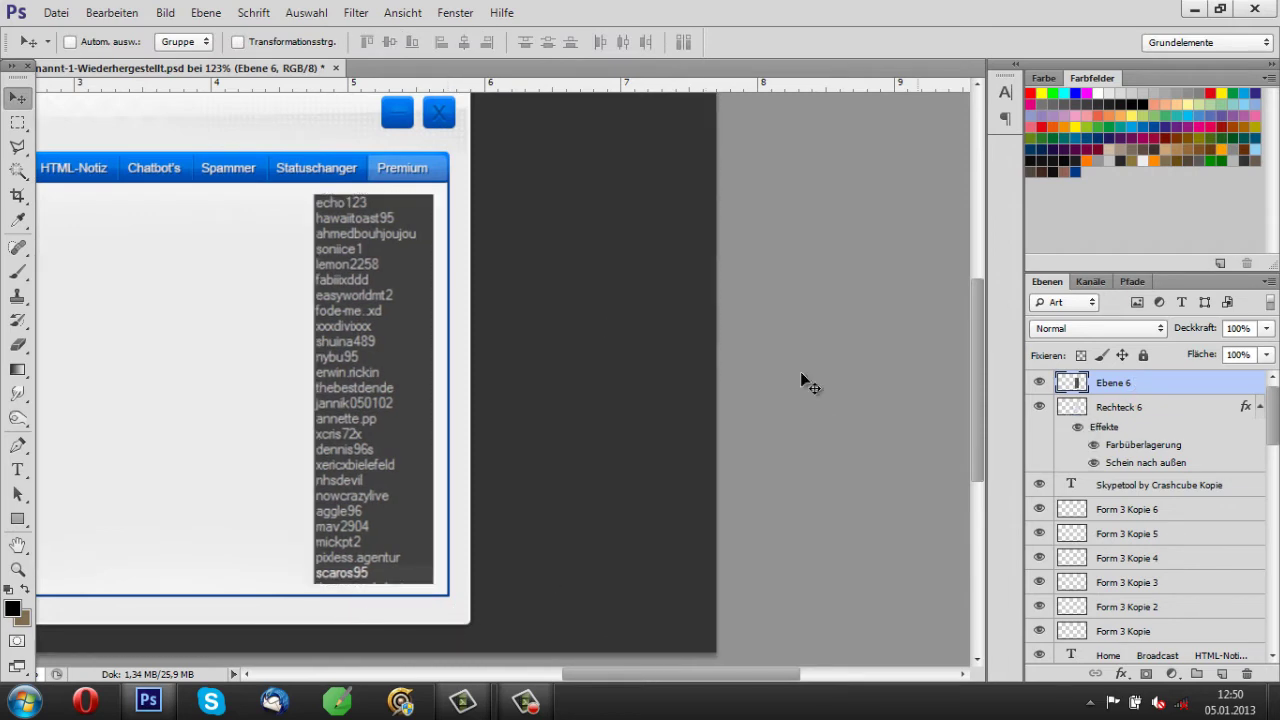
Add a Brightness/Contrast adjustment clipped to the contact list and adjust both values to lighten its dark background.
scroll(809, 380, up, 1)
click(1172, 673)
click(1174, 334)
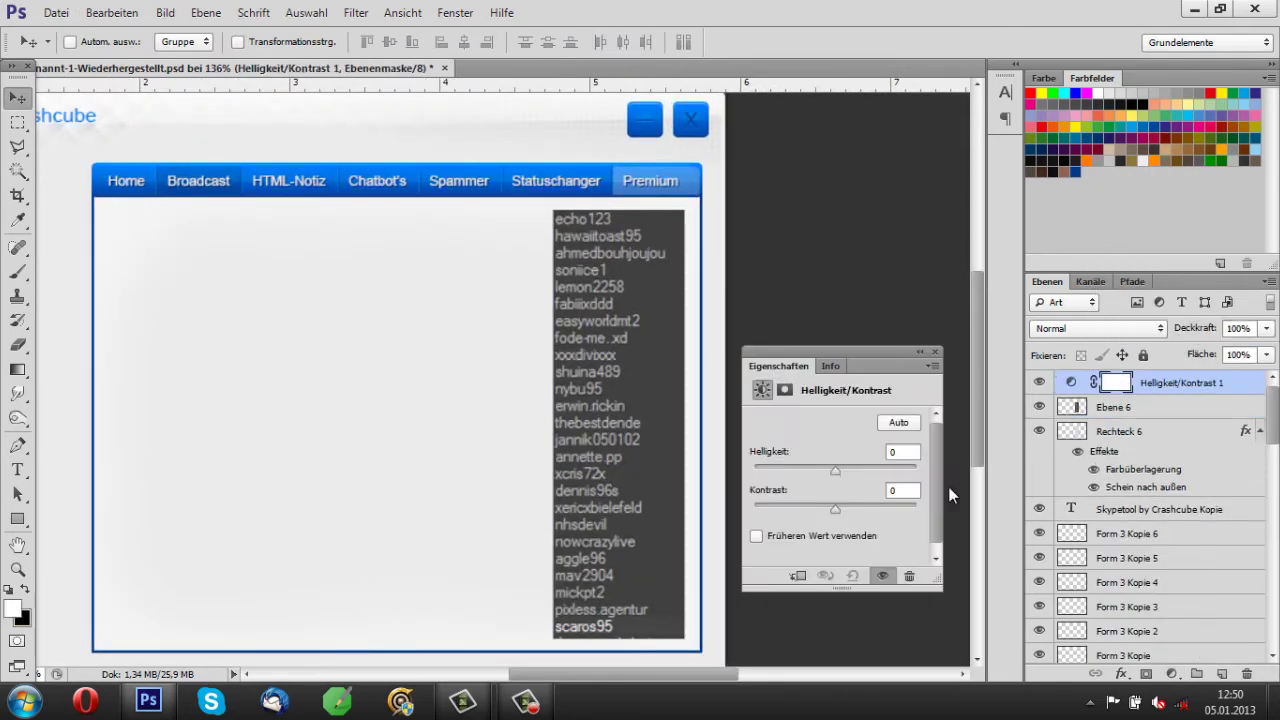
drag(839, 469, 874, 468)
drag(835, 509, 853, 509)
drag(756, 508, 903, 502)
click(735, 487)
scroll(735, 487, down, 3)
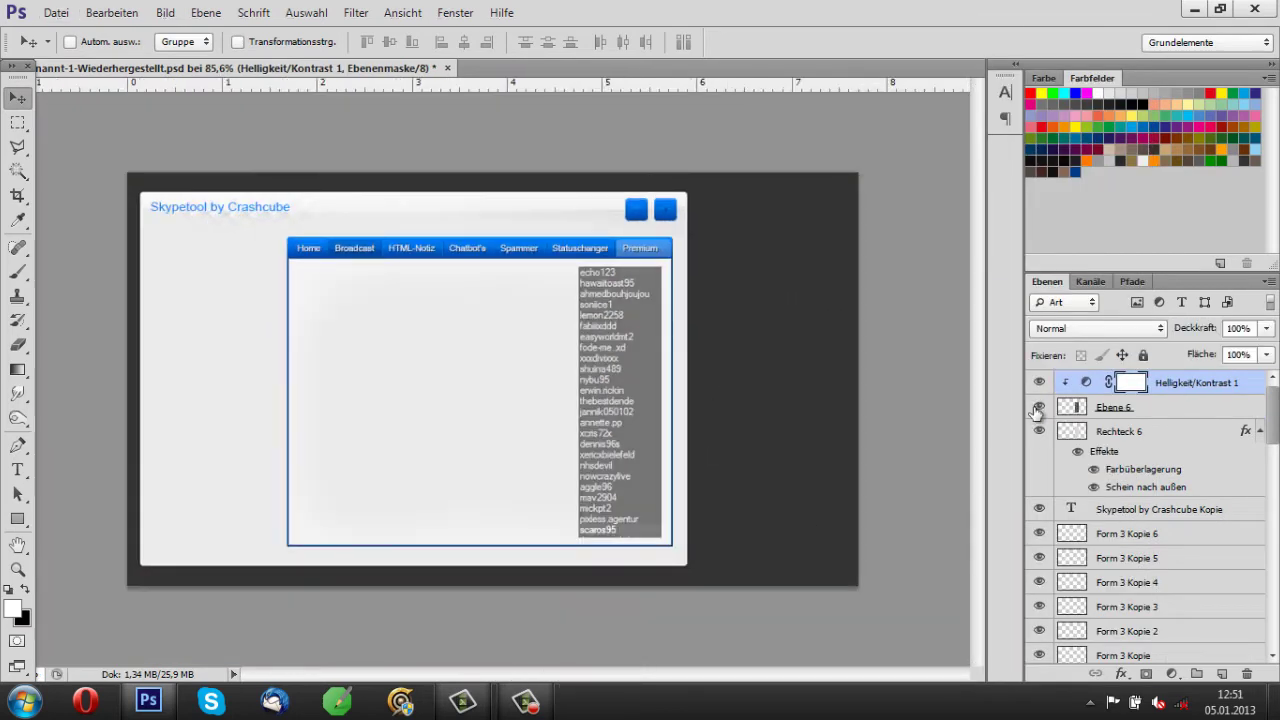
click(1150, 410)
scroll(751, 405, down, 1)
scroll(673, 421, up, 3)
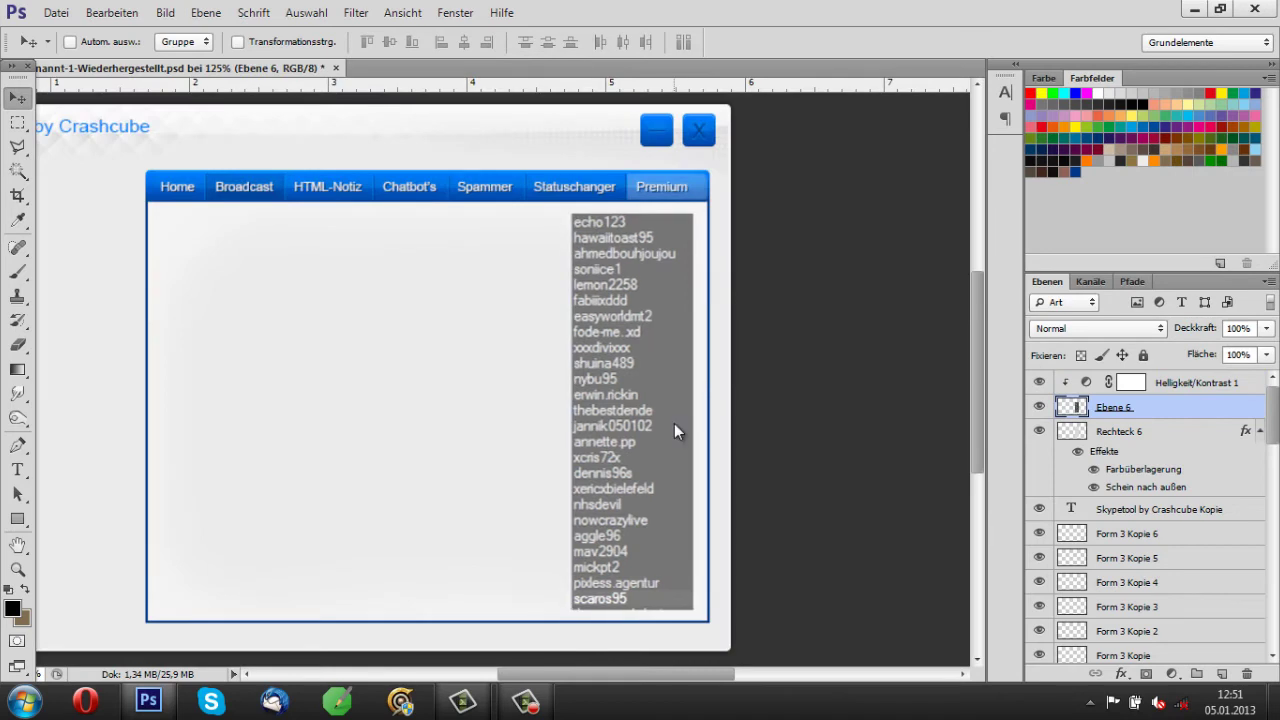
scroll(673, 421, down, 1)
scroll(861, 419, up, 2)
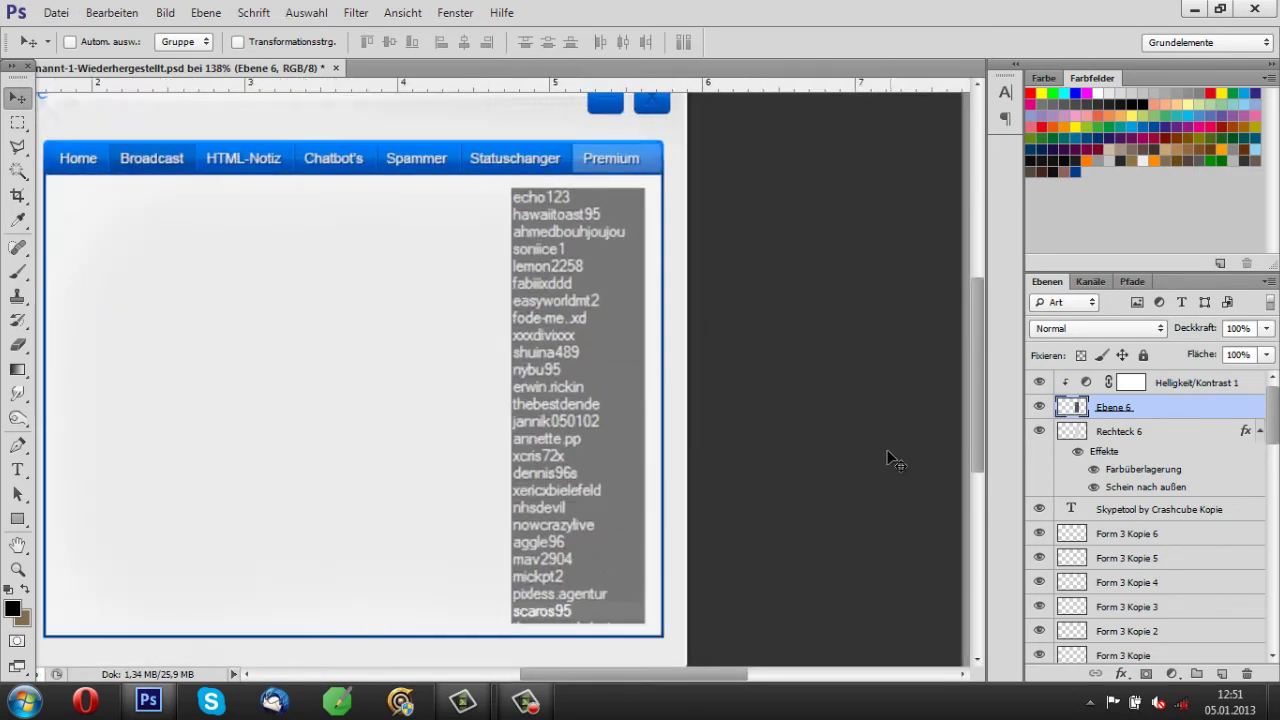
scroll(837, 397, down, 3)
scroll(866, 457, up, 3)
Copy the scrollbar beside the contact list from the reference layer Ebene 1 onto a new layer and hide the reference.
scroll(1103, 588, down, 3)
click(1039, 582)
click(1103, 584)
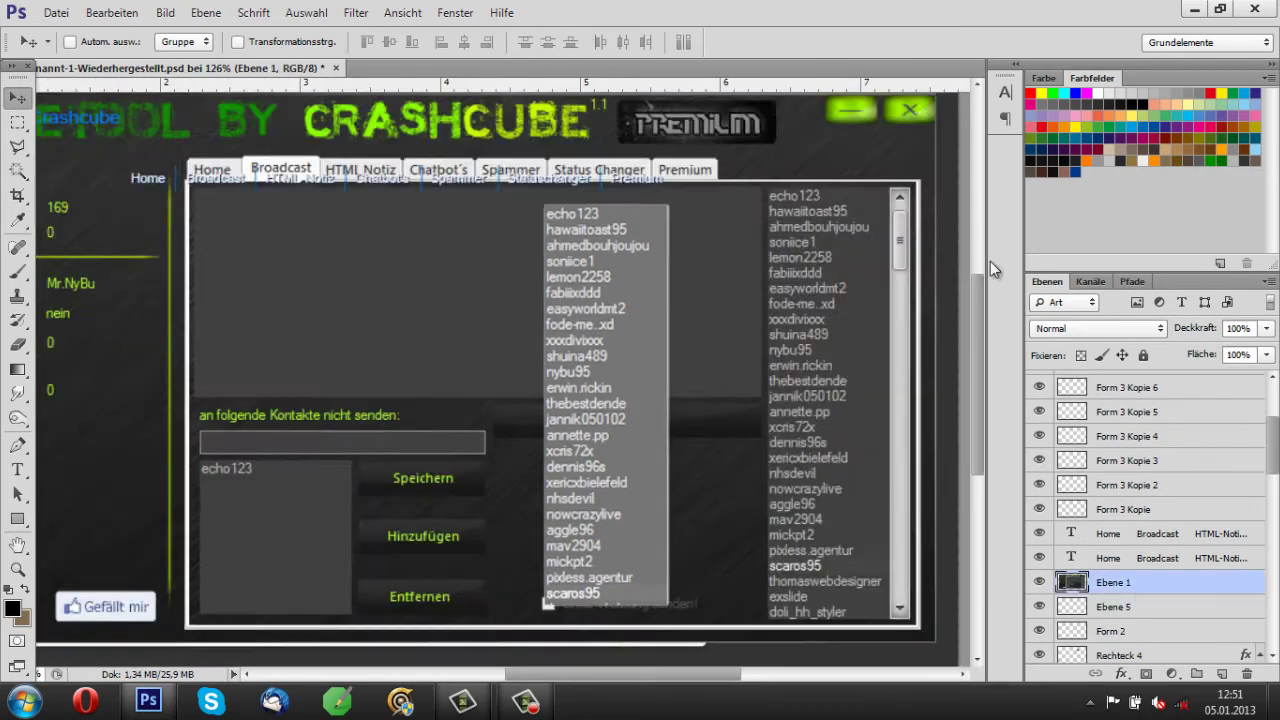
scroll(846, 152, up, 4)
key(m)
drag(846, 152, 876, 578)
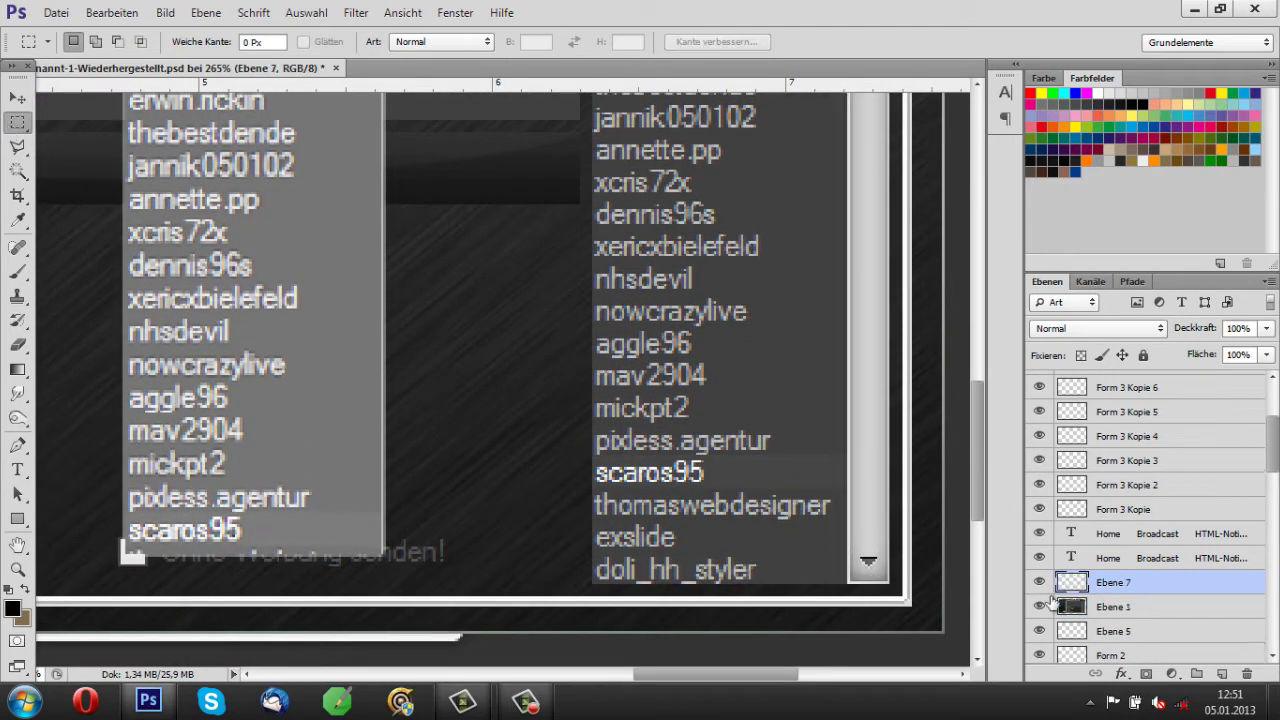
click(1039, 606)
Bring the scrollbar layer to the top of the stack and place it along the contact list's right edge.
key(v)
scroll(686, 234, down, 2)
drag(686, 234, 356, 184)
drag(1113, 582, 1110, 383)
scroll(423, 434, down, 2)
scroll(357, 420, up, 1)
drag(357, 420, 410, 445)
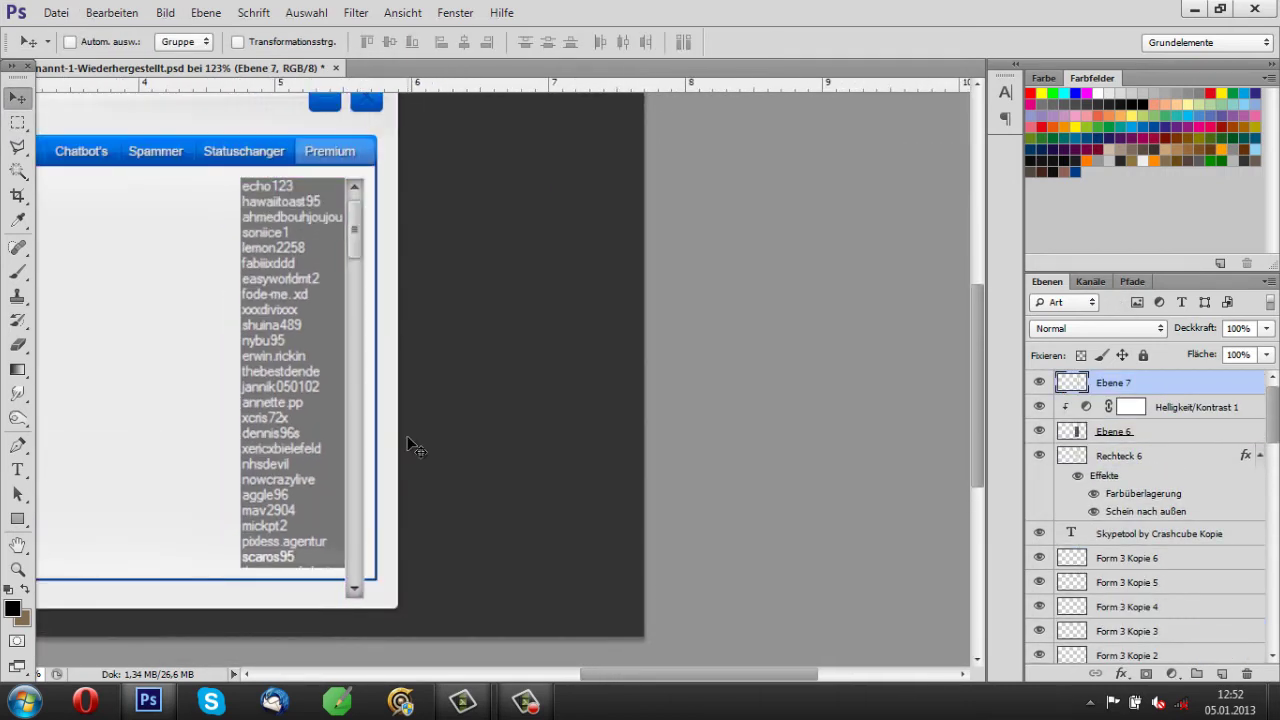
Separate the scrollbar's lower arrow section onto its own layer and move it up flush with the contact list's lower edge.
key(m)
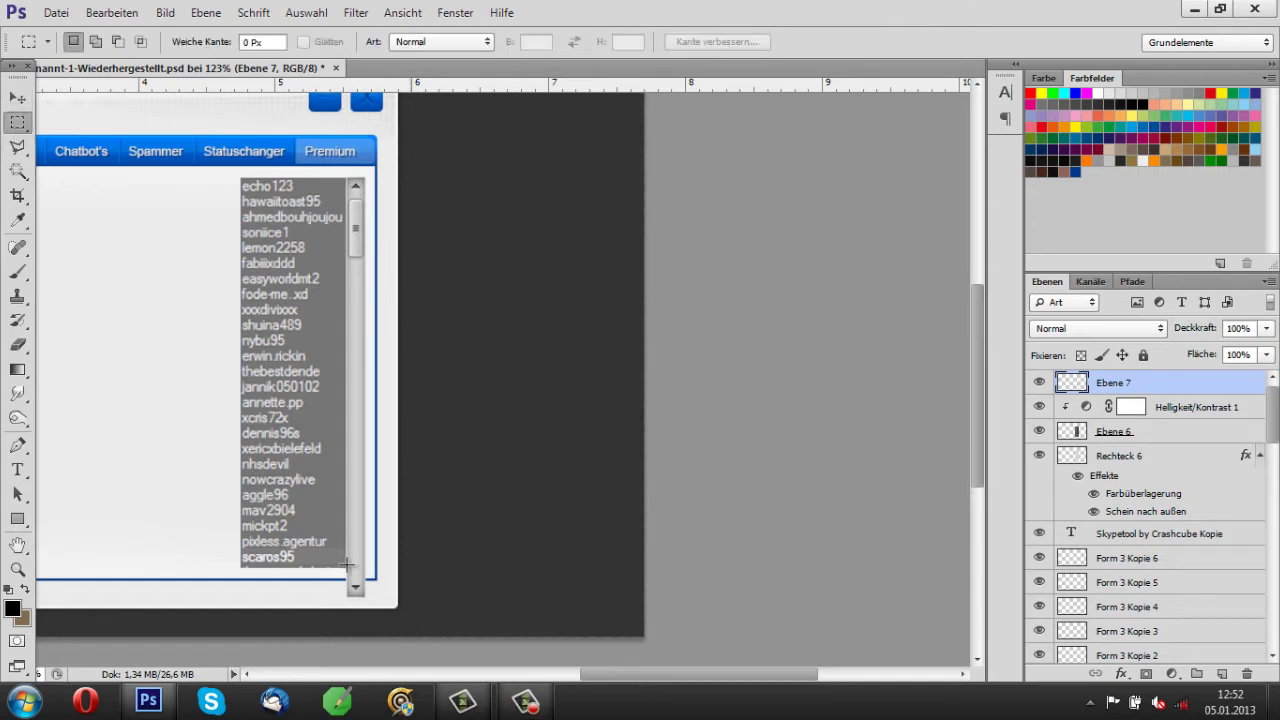
key(ctrl+v)
key(v)
scroll(354, 558, up, 4)
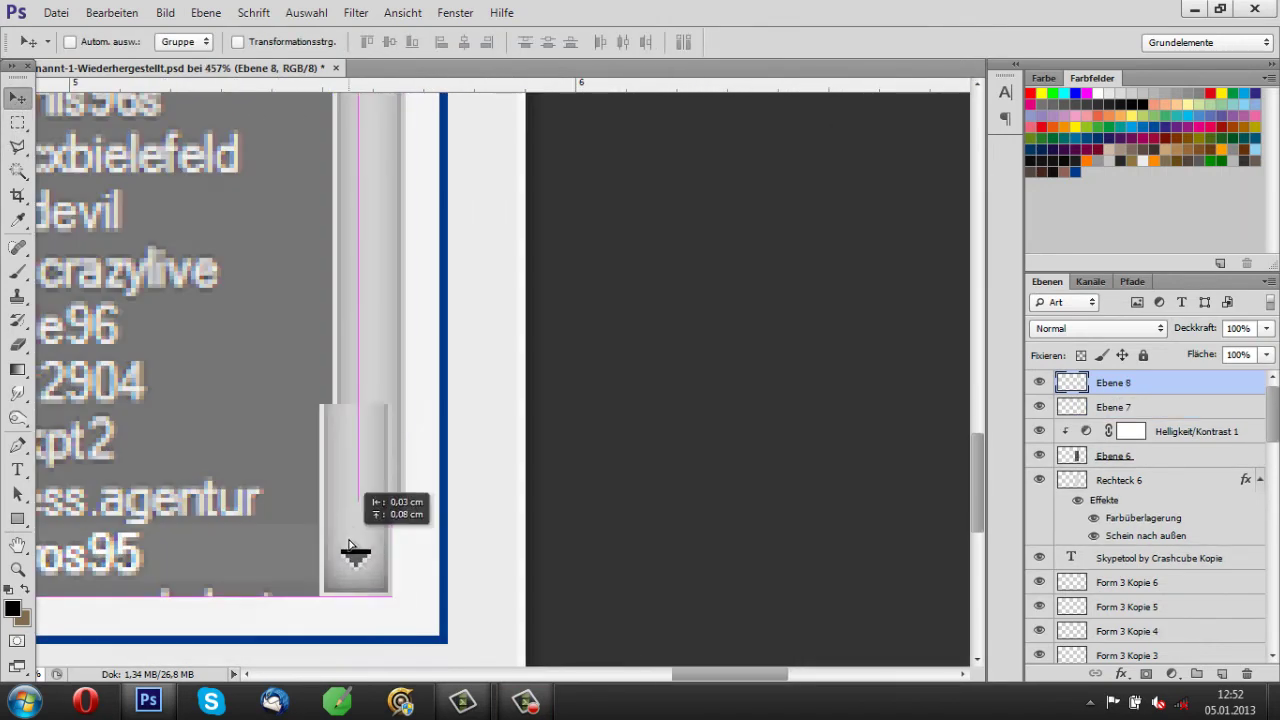
scroll(355, 540, down, 4)
scroll(428, 562, down, 3)
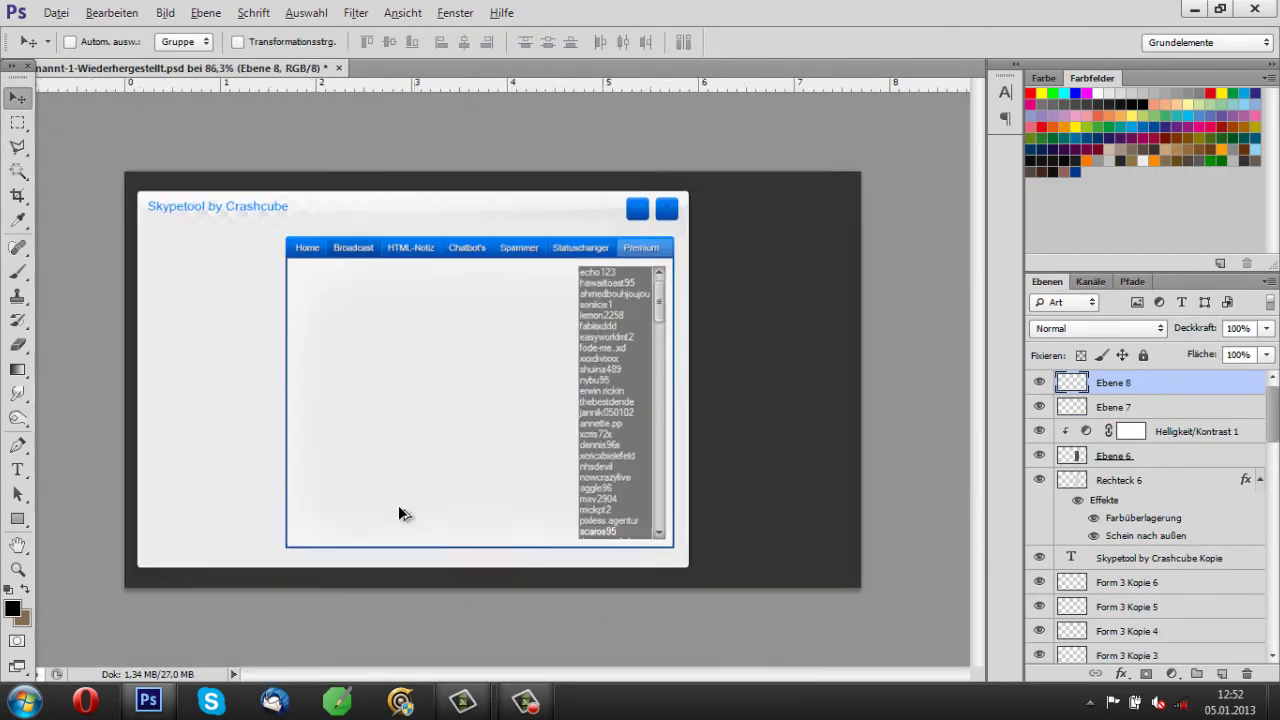
scroll(400, 514, up, 3)
scroll(218, 405, up, 1)
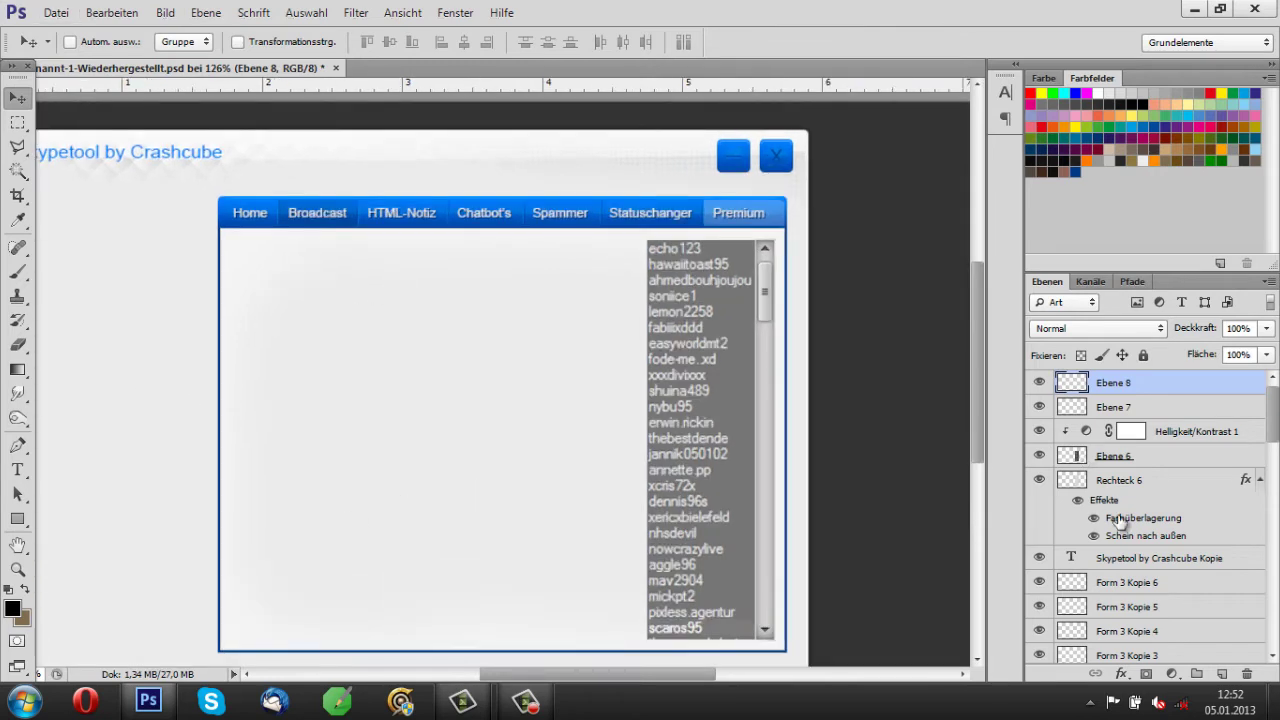
Draw a grey rectangle for the message box left of the contact list, filled with the contact list's background colour.
scroll(1150, 520, down, 3)
click(1039, 655)
click(1039, 655)
click(1039, 655)
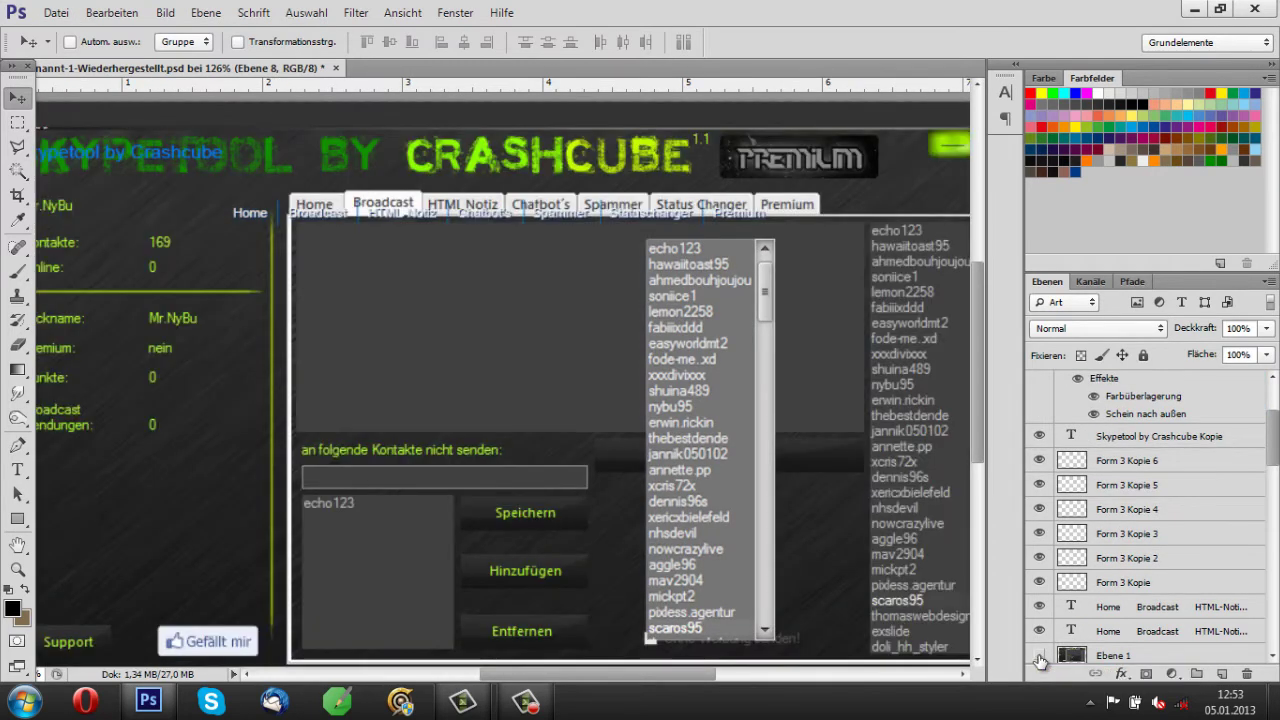
click(1039, 655)
key(u)
click(12, 608)
click(985, 340)
key(Return)
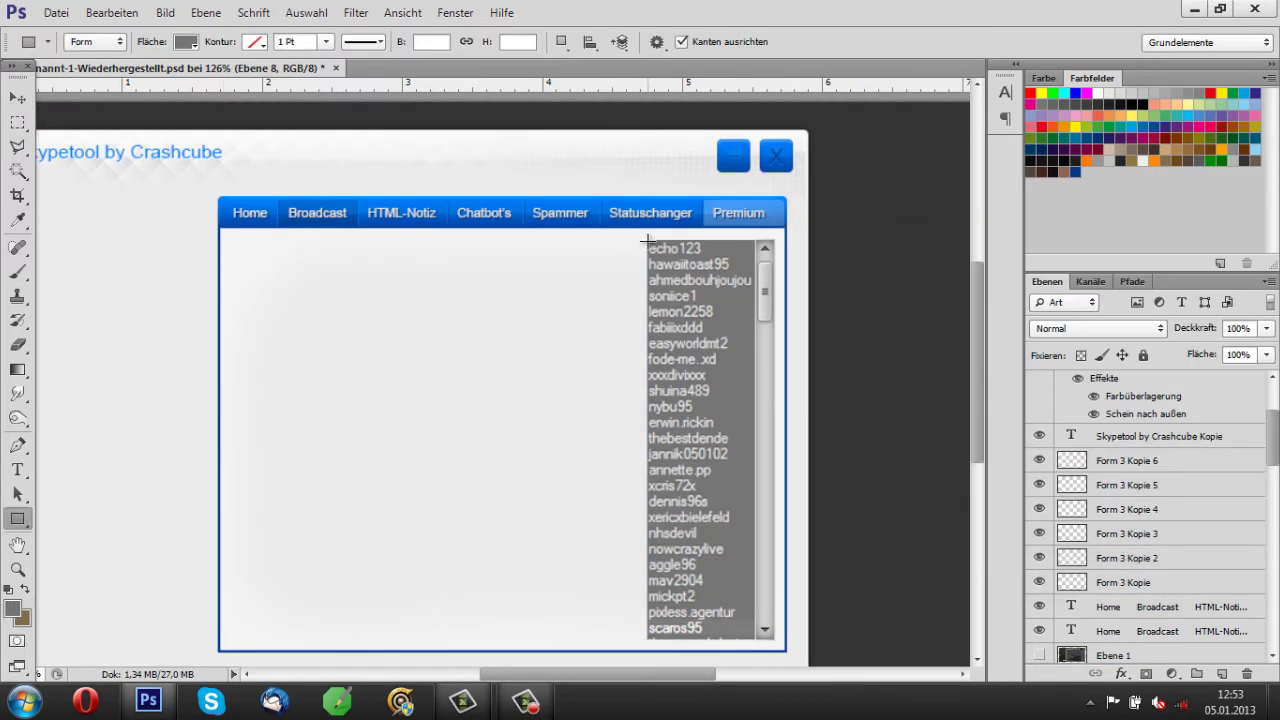
drag(379, 386, 229, 413)
click(17, 98)
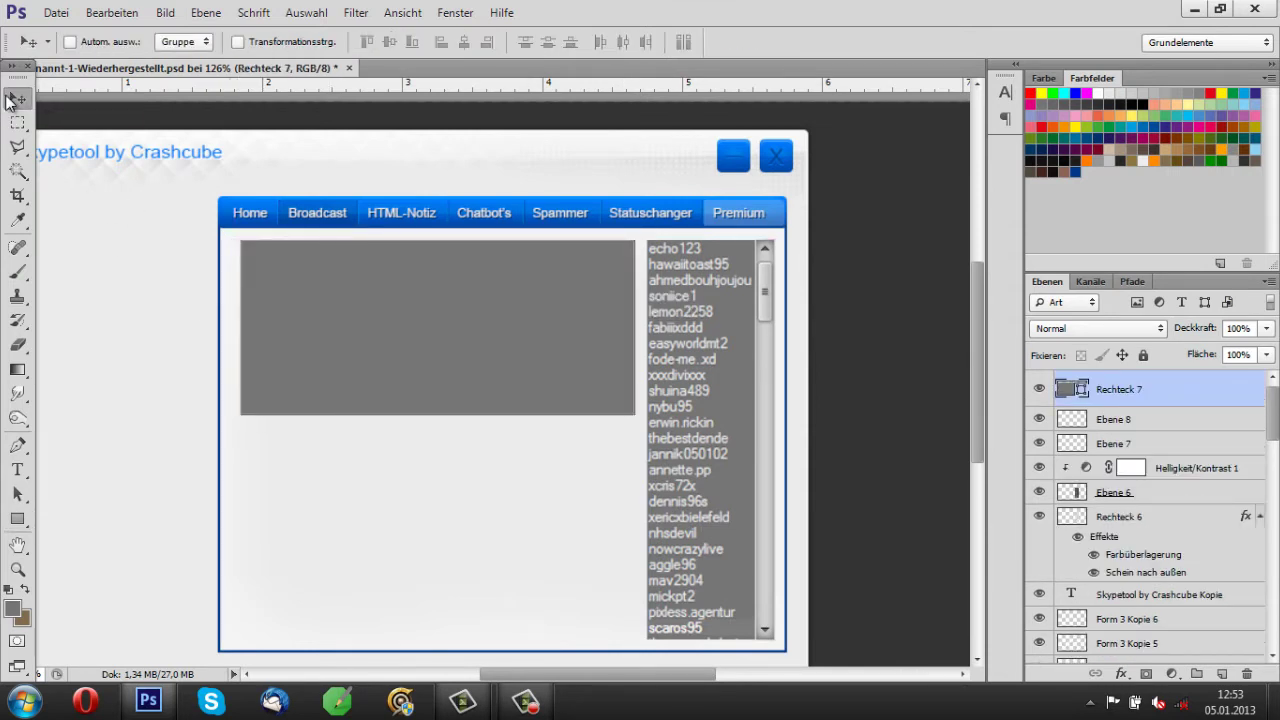
Widen the grey message box to 103.01% so it fills the space between the blue frame and contact list with even margins.
key(ctrl+t)
scroll(223, 325, up, 4)
drag(222, 327, 231, 340)
scroll(533, 404, down, 4)
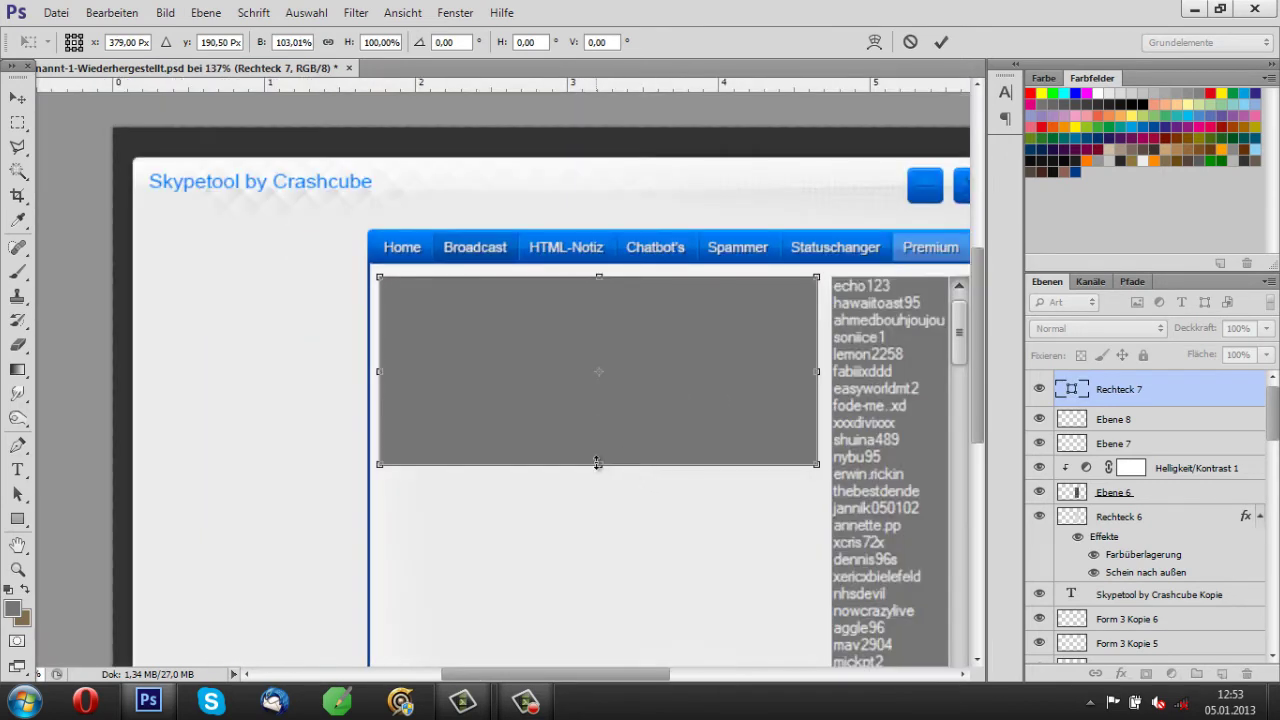
drag(597, 463, 429, 406)
scroll(743, 514, down, 2)
key(Return)
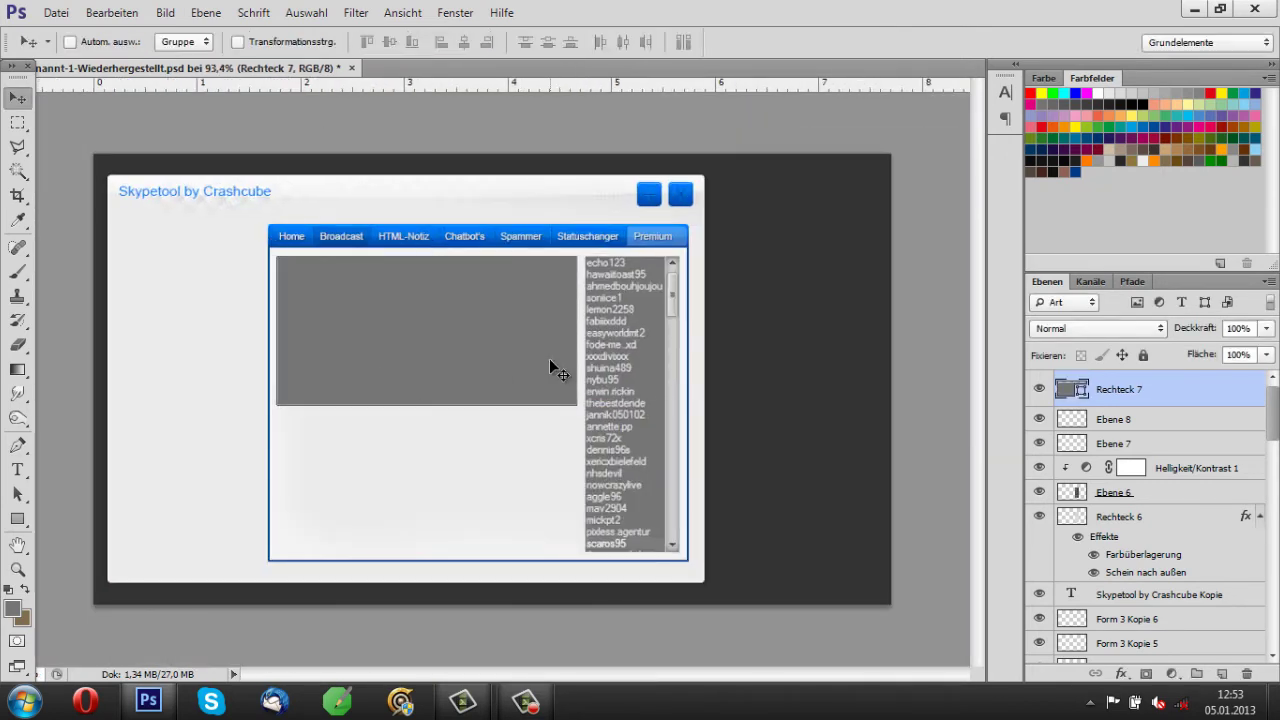
Rasterize the message box layer, paste Rechteck 6's layer style onto it and hide the pasted colour overlay.
right_click(1068, 389)
click(390, 348)
scroll(466, 260, up, 3)
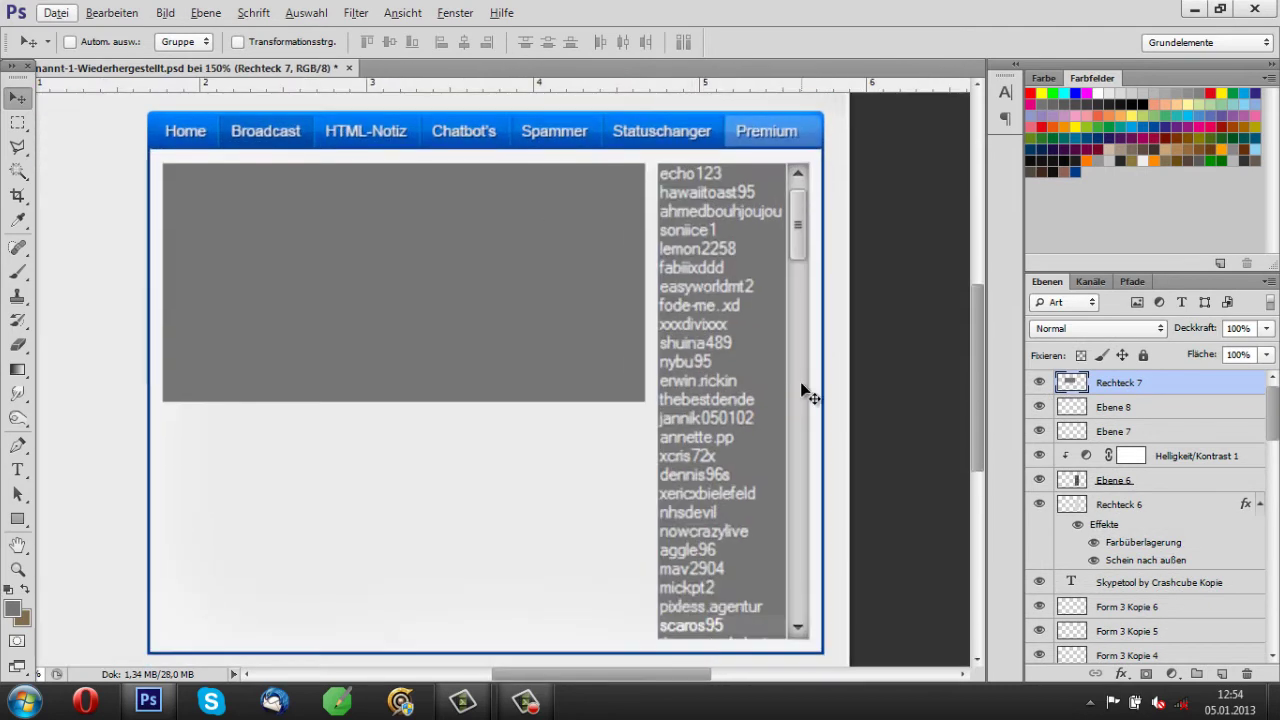
right_click(1153, 545)
click(910, 333)
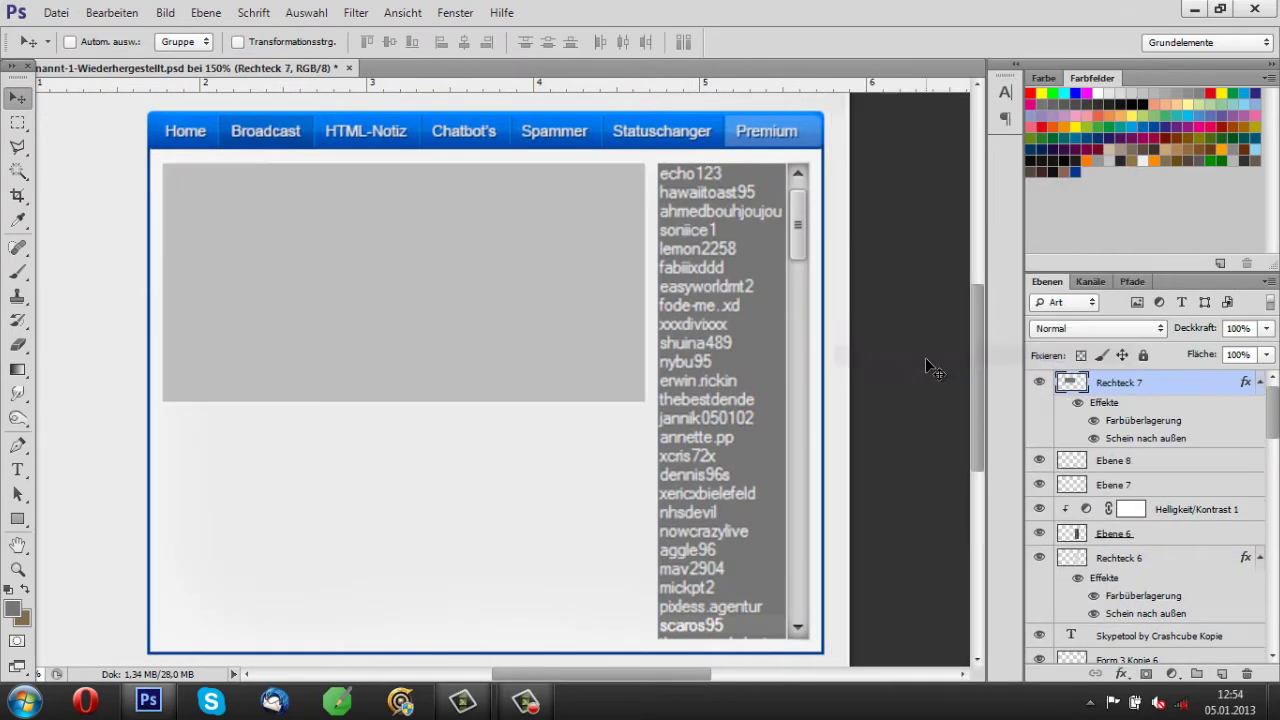
scroll(926, 363, down, 1)
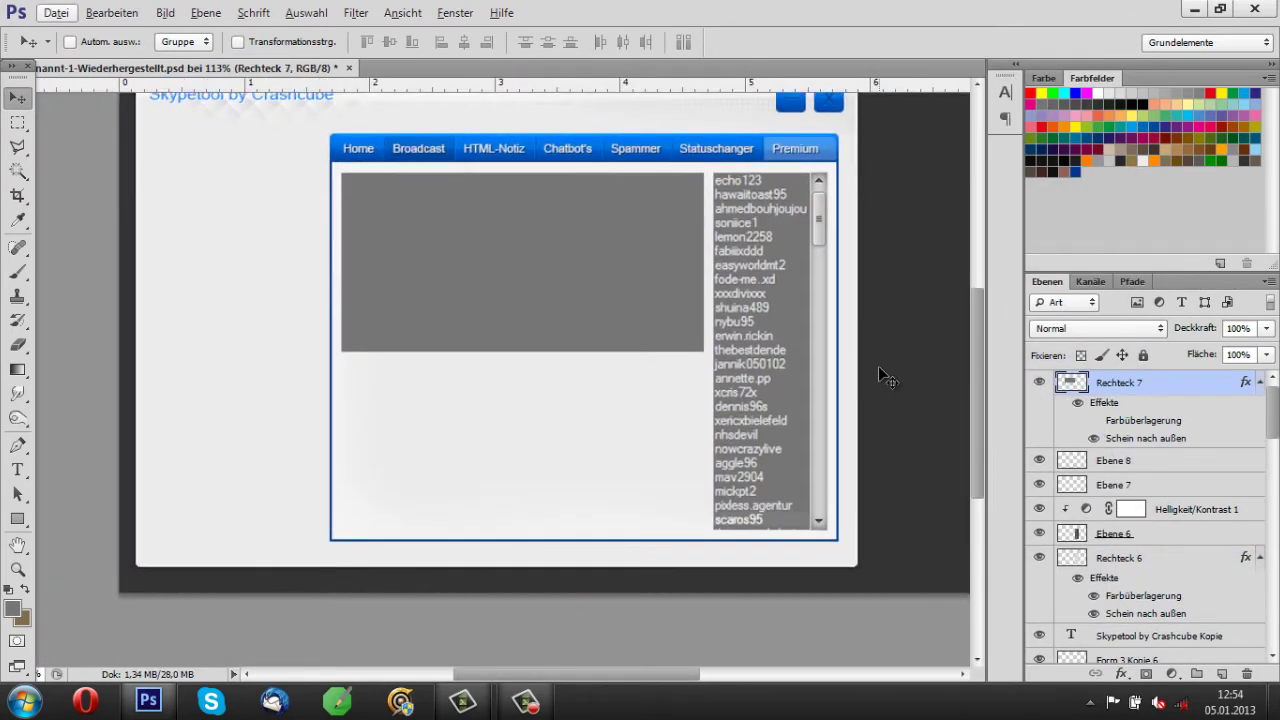
Add the text "Gib hier deinen Text ein." in Arial with colour f6f6f6, scaled down slightly and placed in the message box's upper-left corner.
scroll(1150, 470, down, 3)
click(1040, 466)
click(1040, 466)
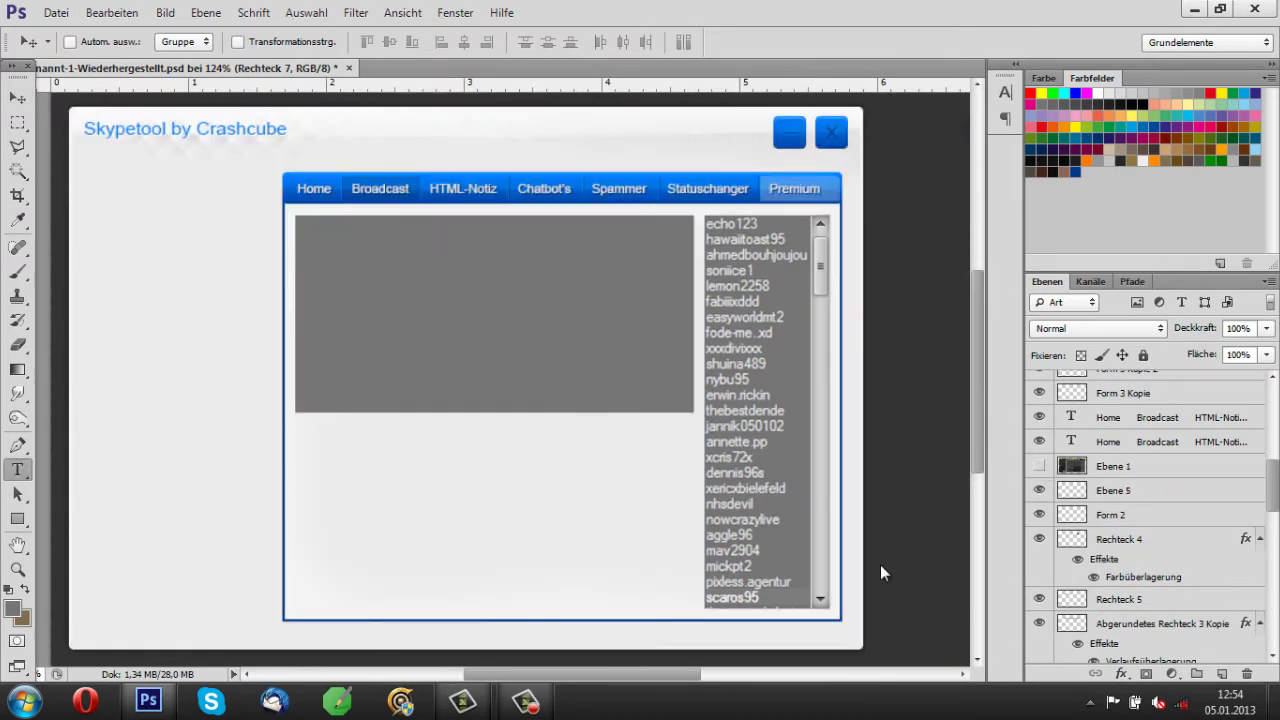
click(317, 242)
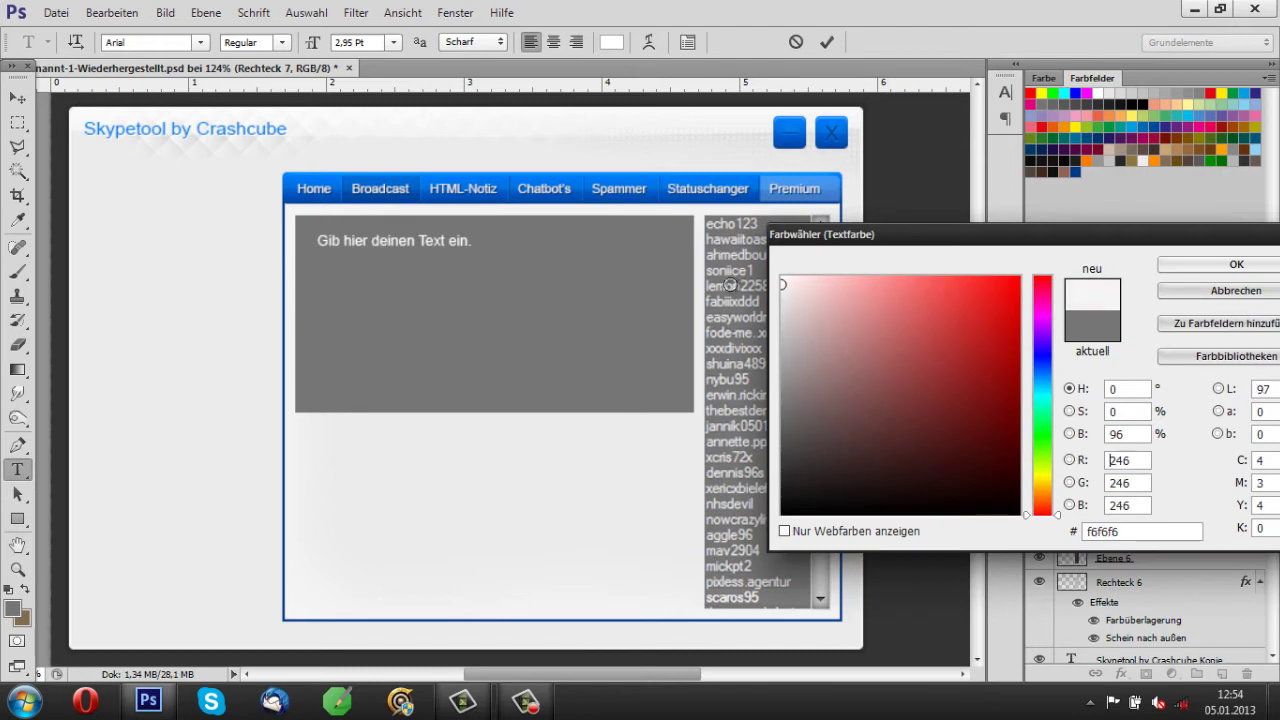
key(Return)
key(ctrl+Return)
key(ctrl+t)
drag(472, 233, 425, 240)
key(Return)
key(v)
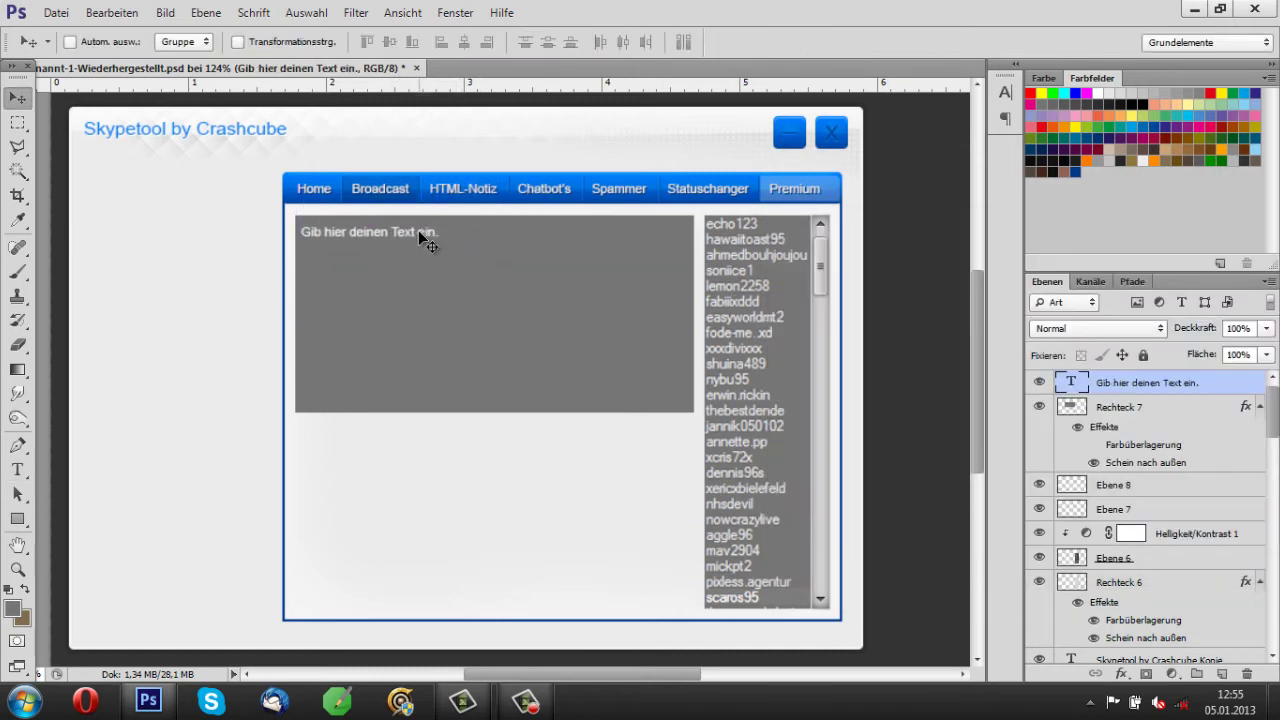
Give the message text a Multiply drop shadow with 30% opacity, distance 0, spread 100% and size 1 px.
right_click(1145, 400)
click(895, 189)
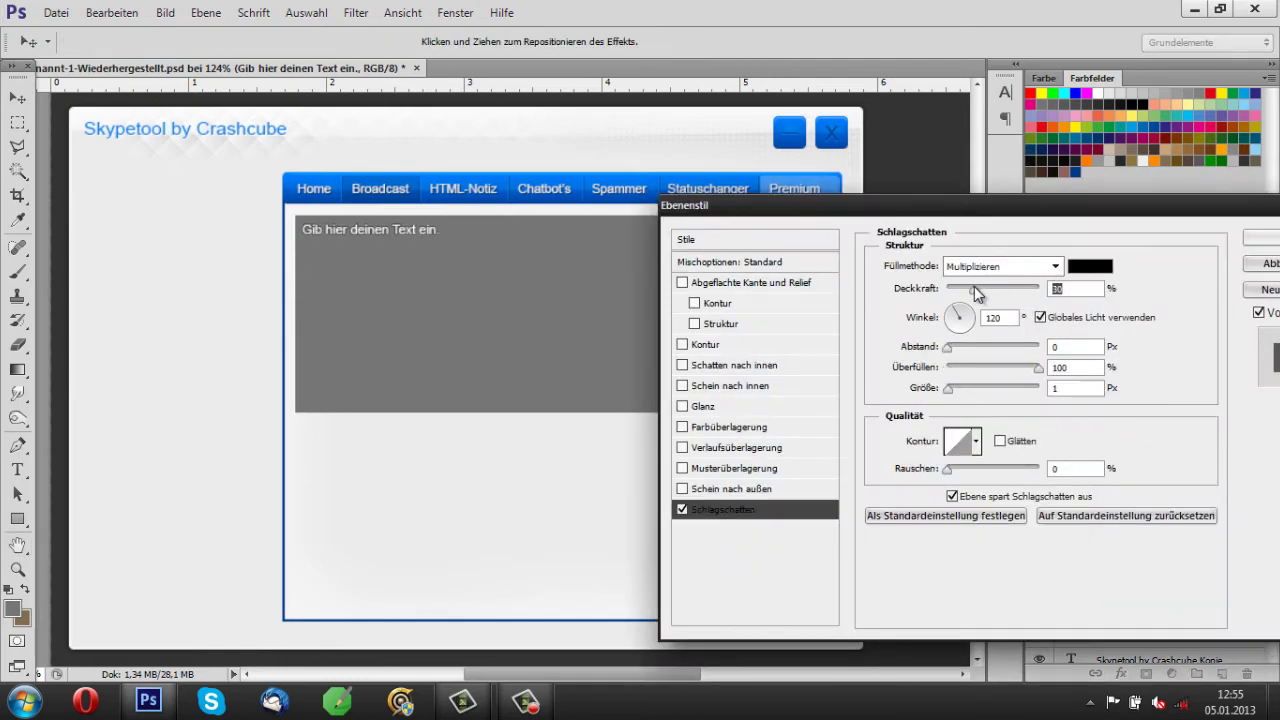
key(Return)
key(ctrl+0)
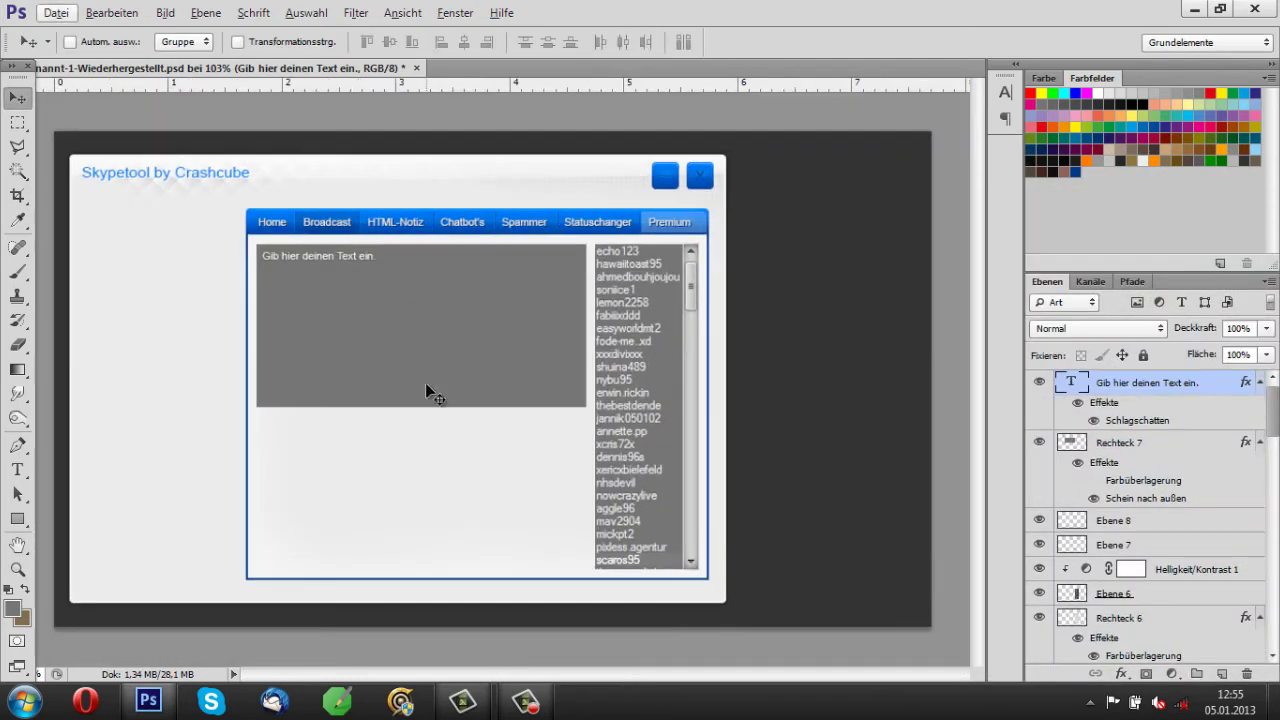
scroll(420, 457, up, 2)
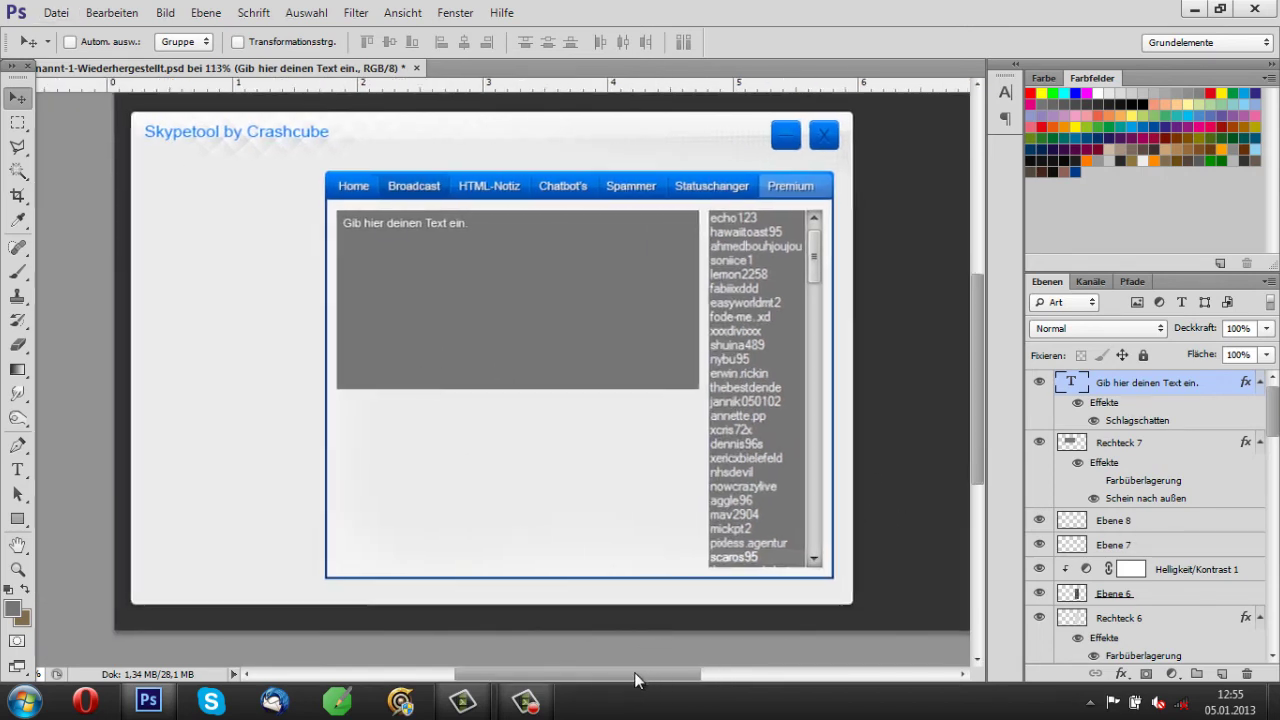
Briefly show the reference layer Ebene 1 to examine the label beneath the message box, and hide it again.
scroll(1222, 505, down, 4)
scroll(1222, 505, down, 2)
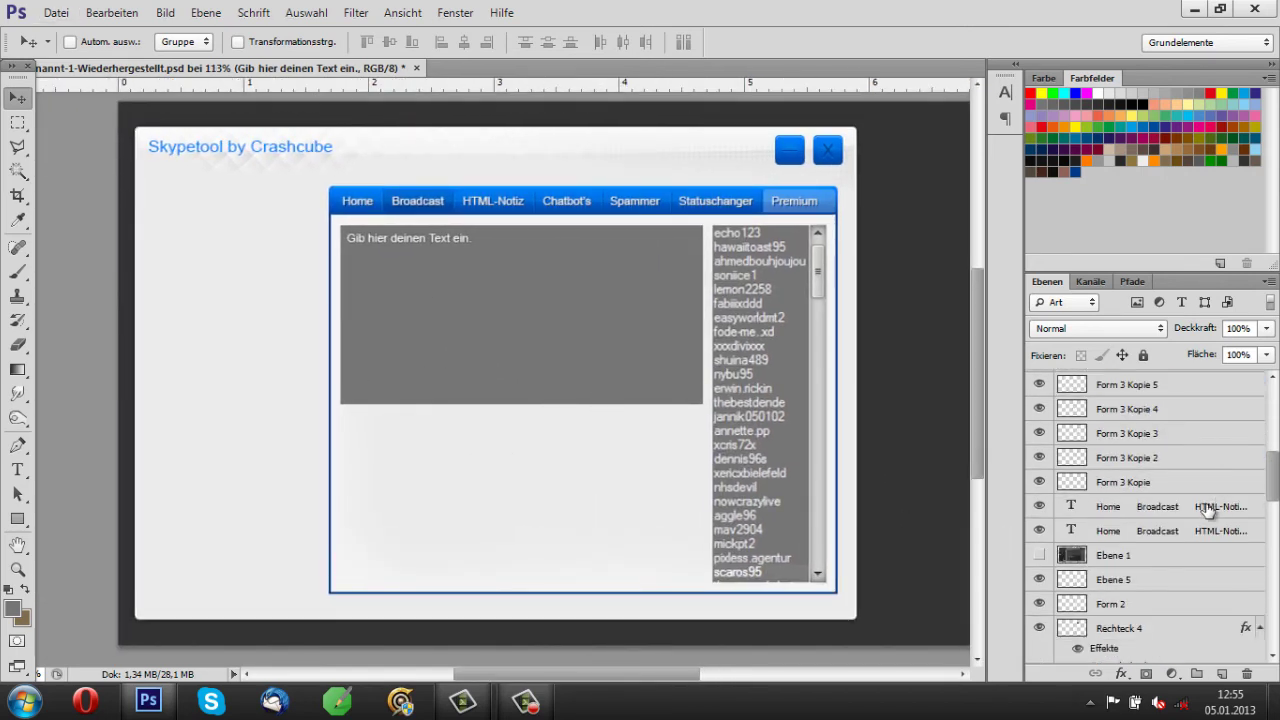
scroll(1208, 510, down, 5)
scroll(1208, 510, up, 4)
click(1039, 495)
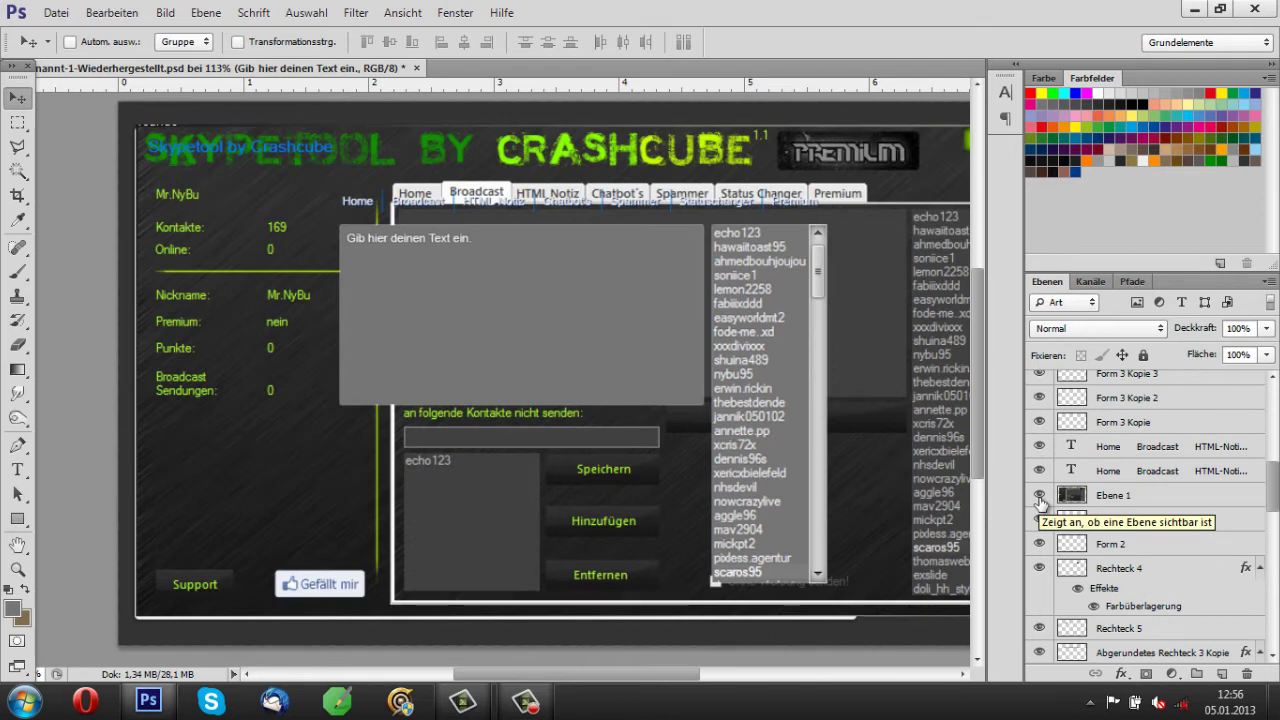
click(1039, 495)
click(15, 470)
click(349, 425)
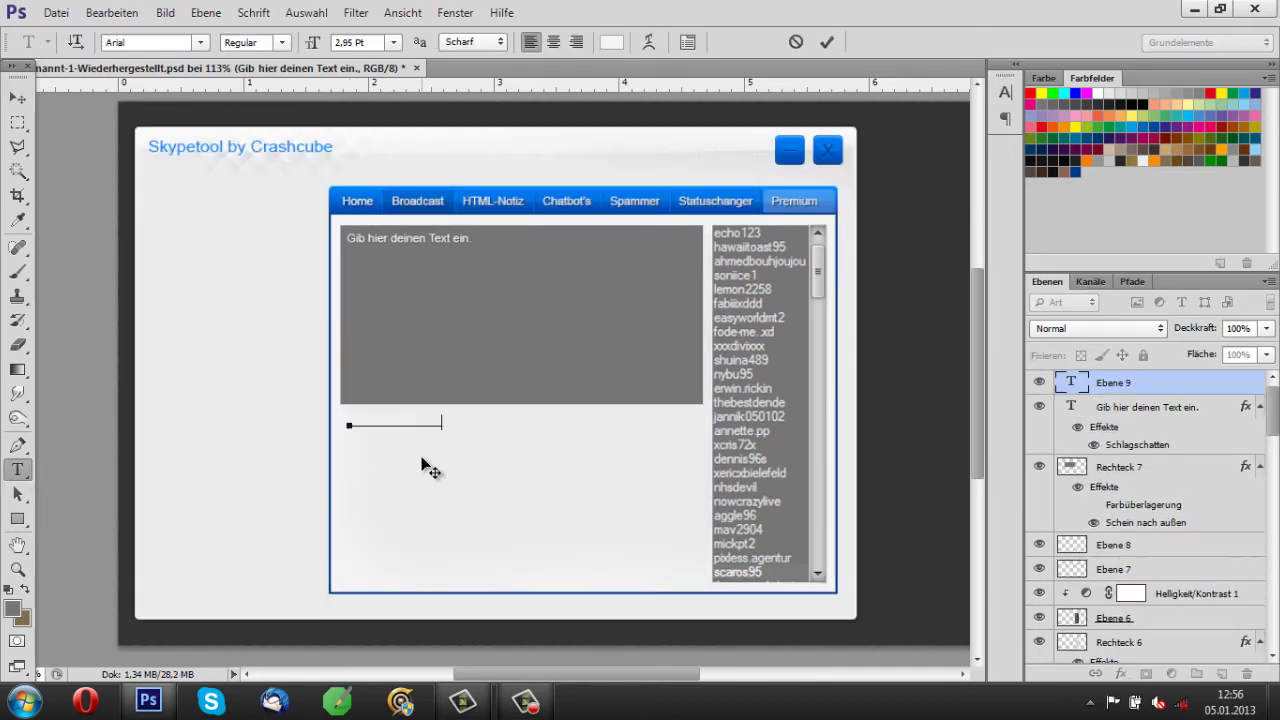
key(Escape)
Duplicate the message text, change the copy to "An folgende Kontakte nicht senden:" and place it just below the message box.
key(ctrl+j)
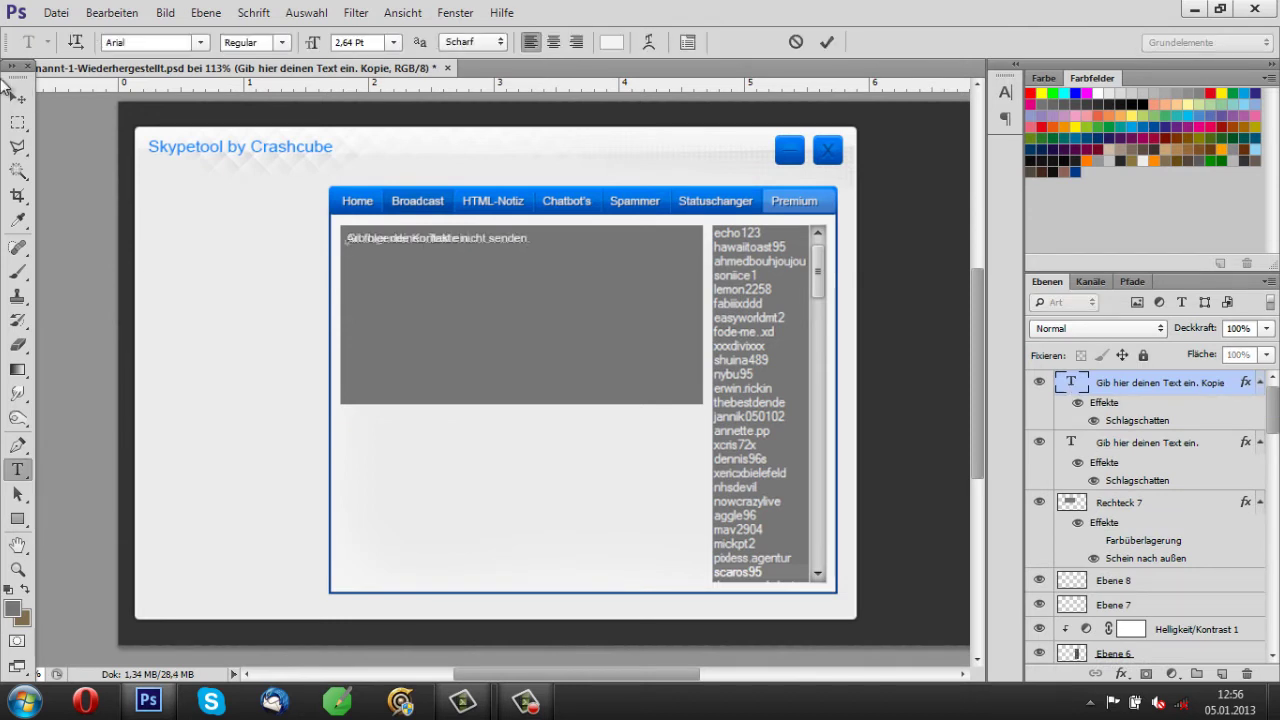
click(17, 97)
drag(447, 246, 447, 428)
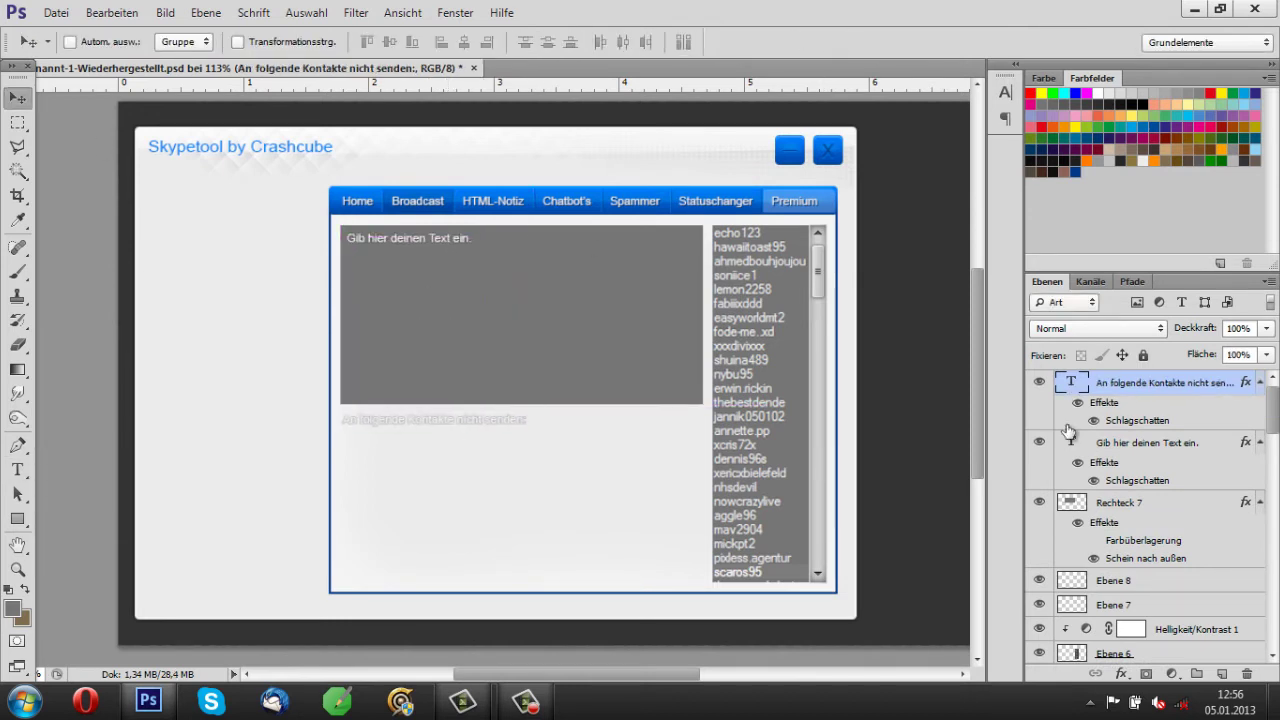
Recolour the "An folgende Kontakte nicht senden:" label dark grey and hide its drop shadow.
double_click(1071, 383)
click(611, 42)
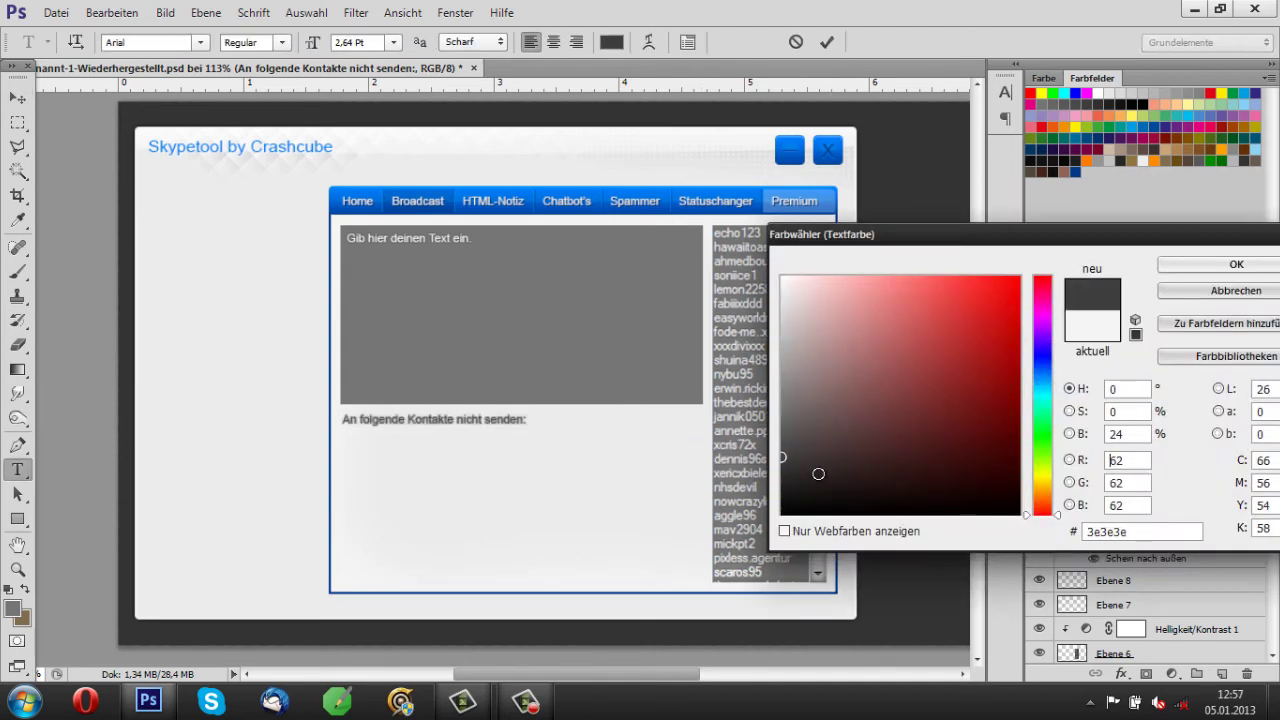
click(1182, 268)
key(v)
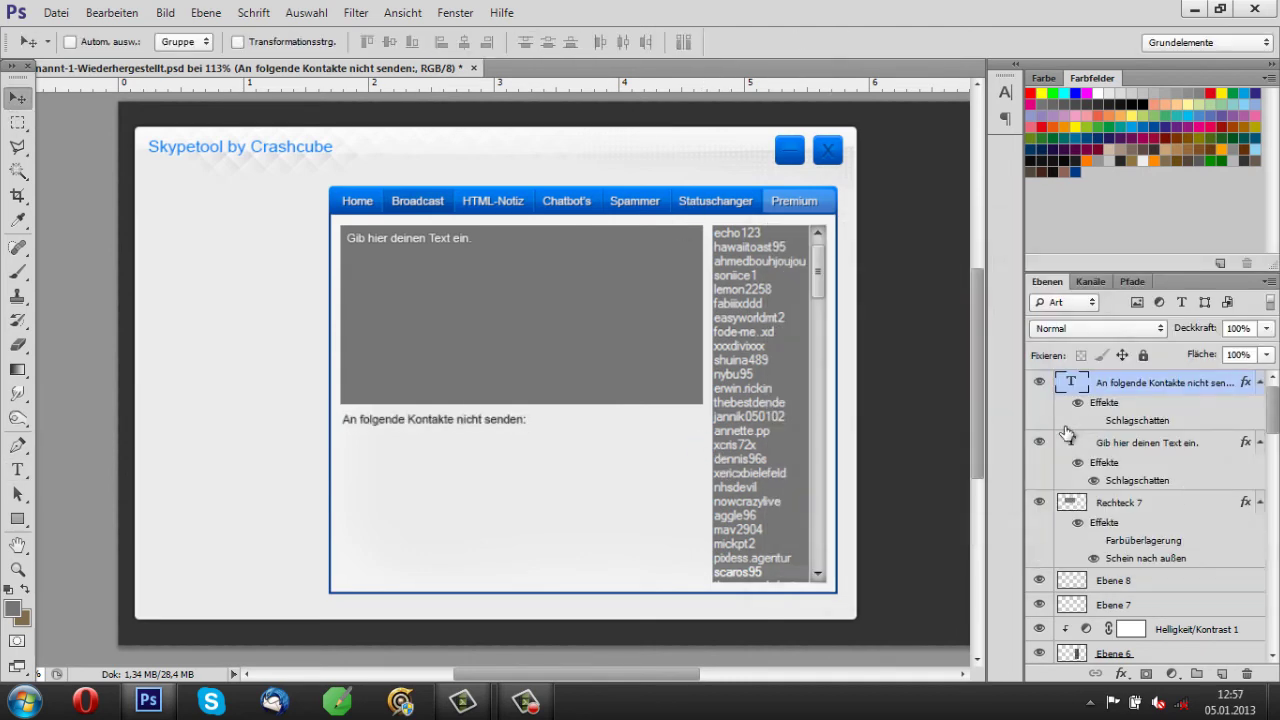
Recolour the "An folgende Kontakte nicht senden:" label bright blue to match the tab bar.
double_click(1071, 383)
click(611, 42)
click(692, 200)
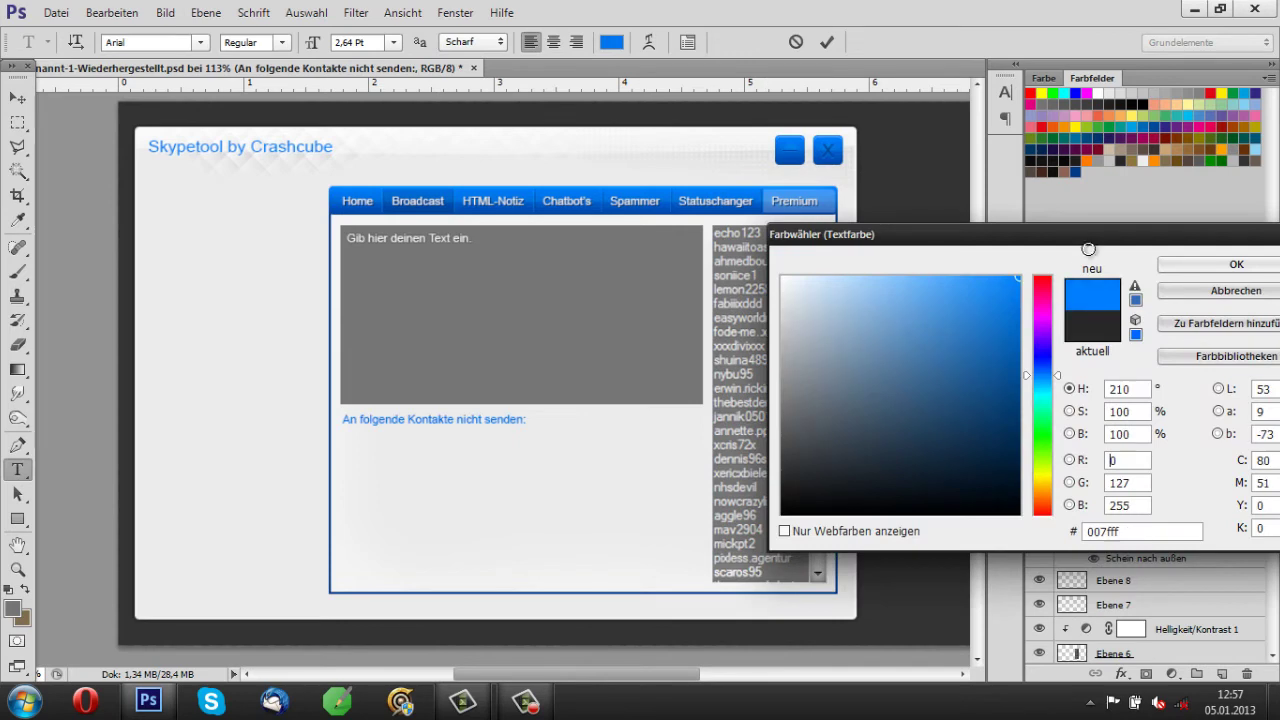
key(Return)
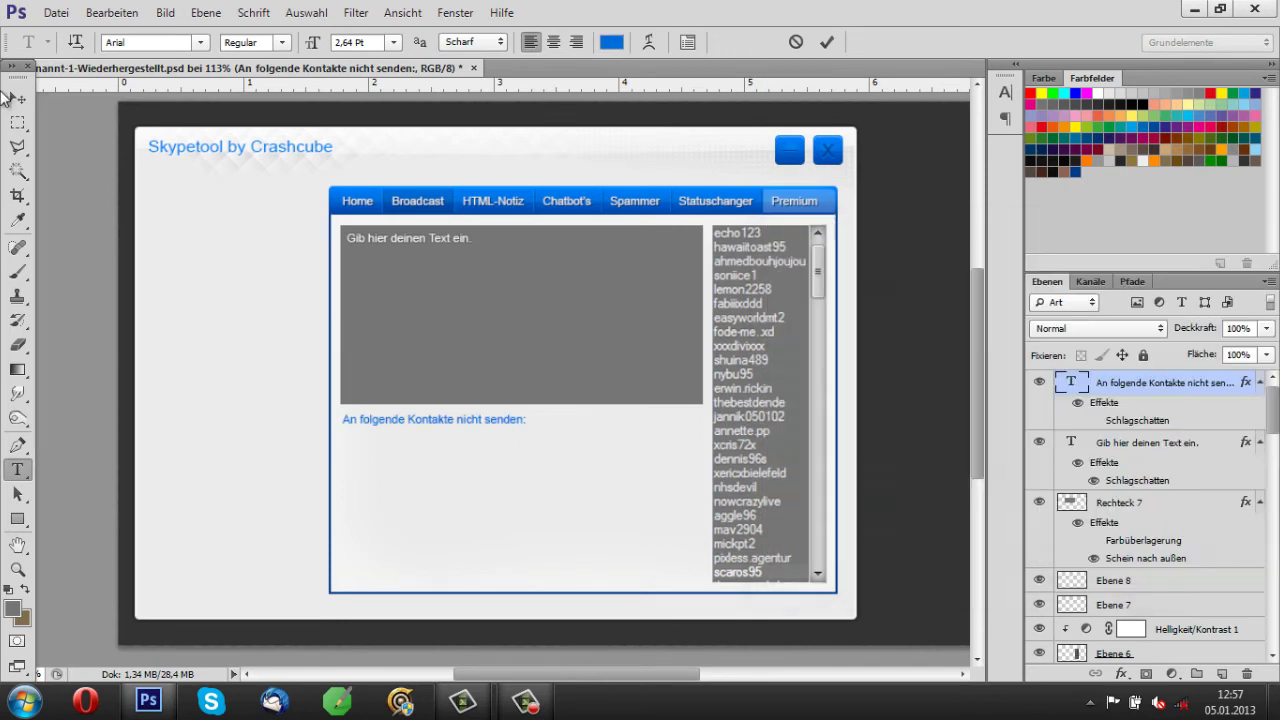
key(v)
Place a duplicate of the blue label beneath it as a backing copy and set the duplicate's text colour to 7d7d7d.
click(1150, 452)
double_click(1071, 442)
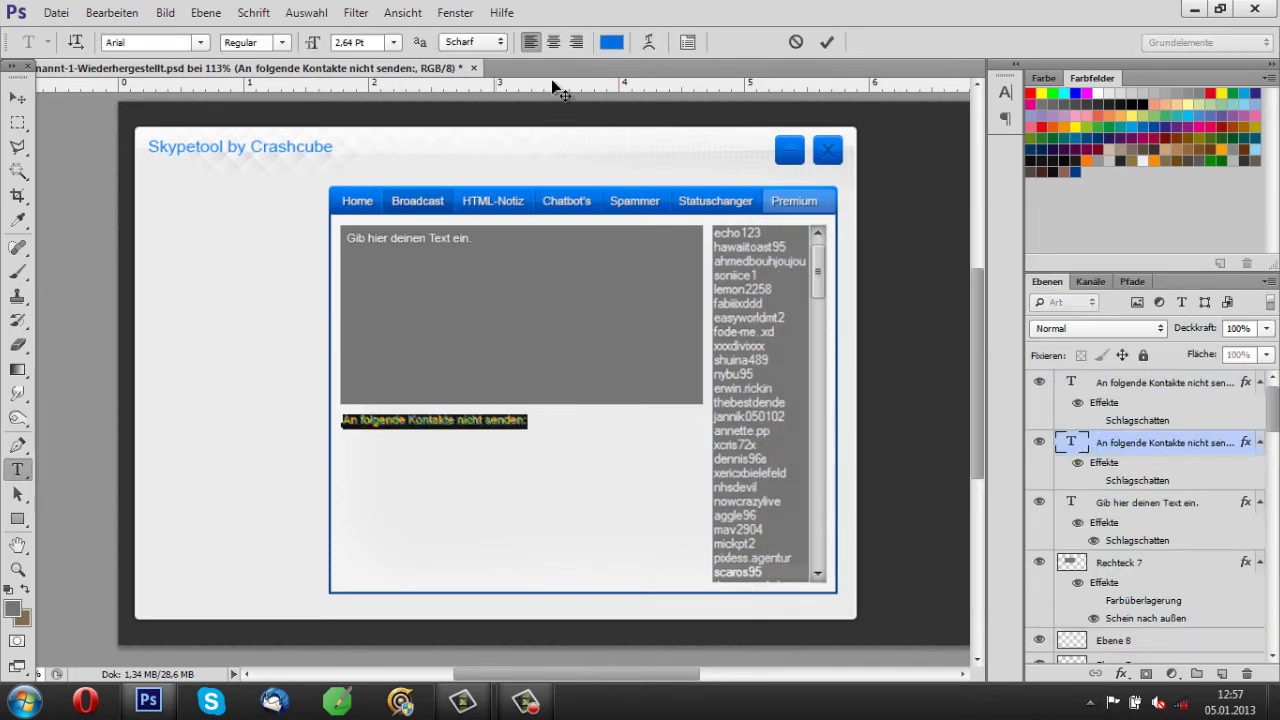
click(611, 42)
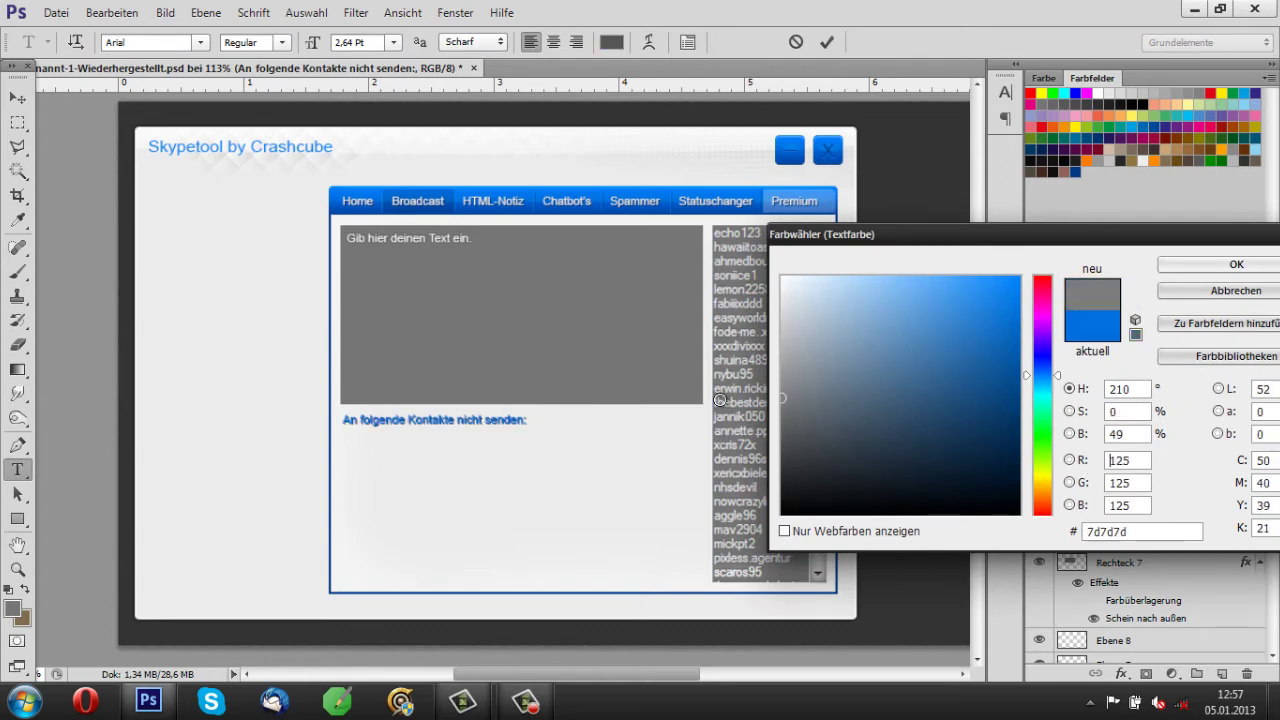
key(Escape)
key(v)
Set the text colour of the backing copy beneath the blue label to white, ffffff.
scroll(393, 438, up, 5)
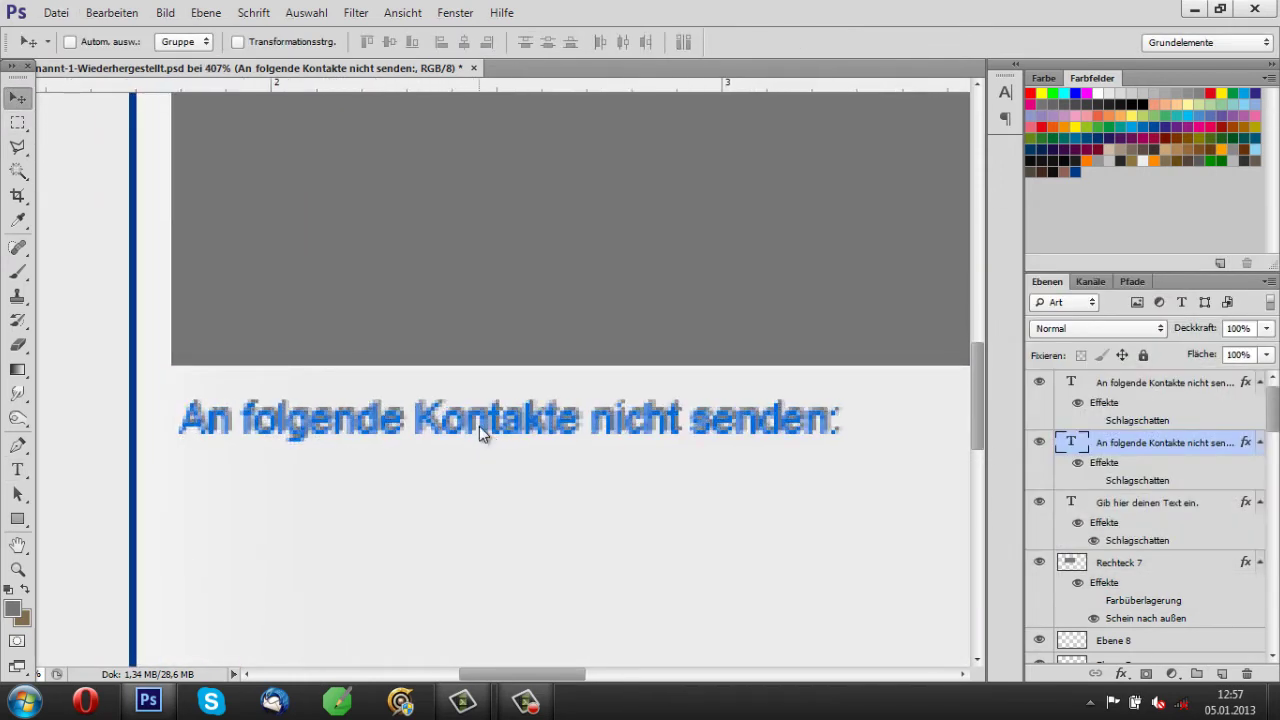
scroll(560, 466, down, 4)
scroll(575, 475, up, 1)
double_click(1071, 442)
click(611, 42)
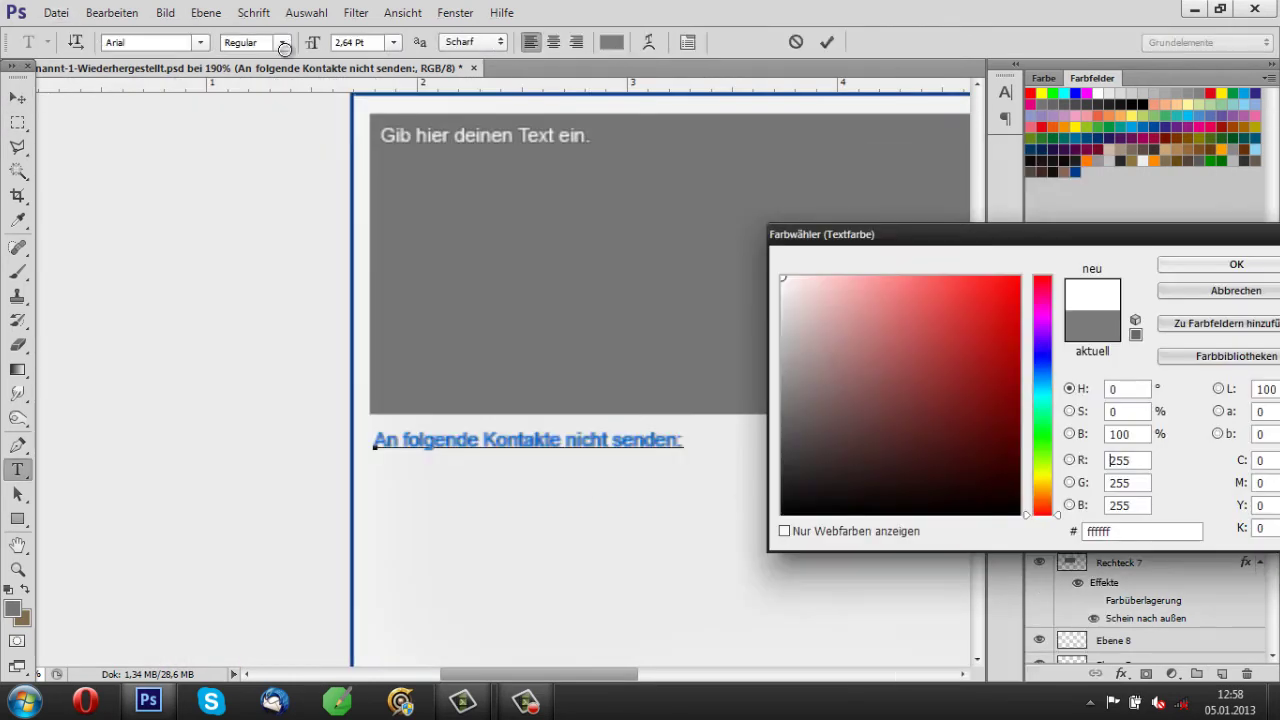
key(Escape)
click(19, 98)
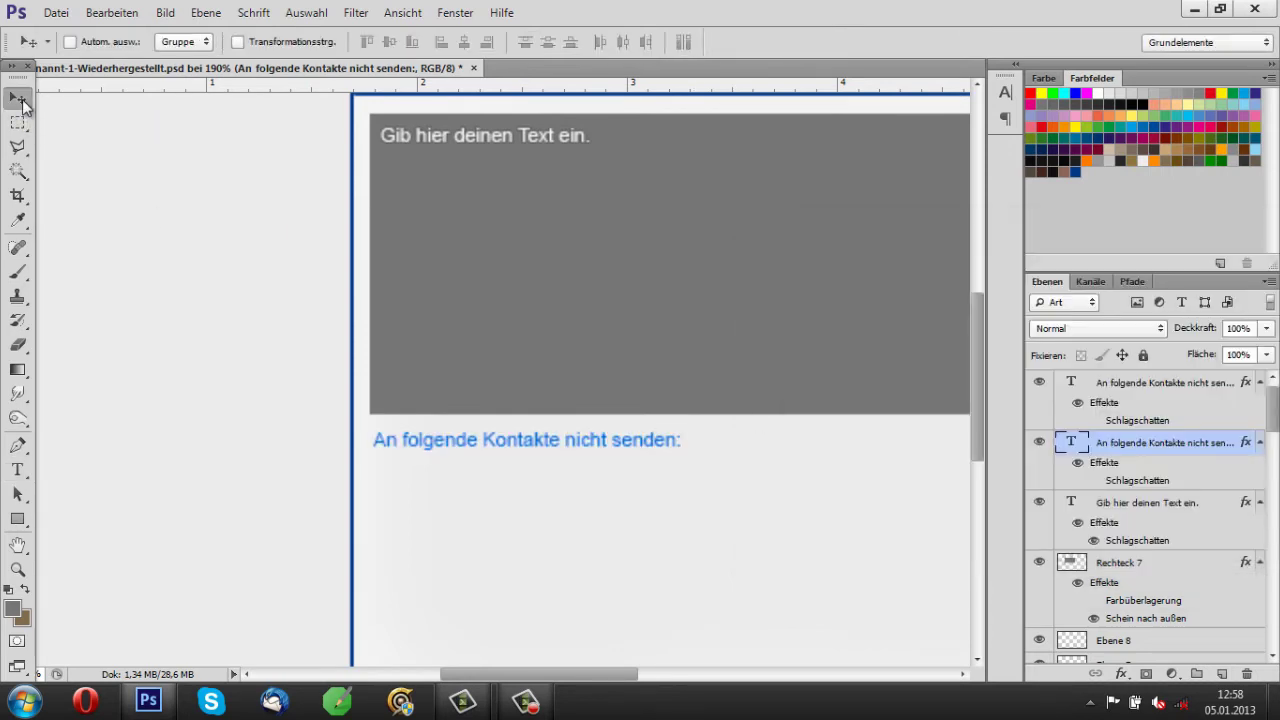
Try adding a second white backing copy of the "An folgende Kontakte nicht senden:" label.
scroll(543, 458, down, 2)
key(ctrl+j)
scroll(550, 445, down, 3)
scroll(332, 458, up, 3)
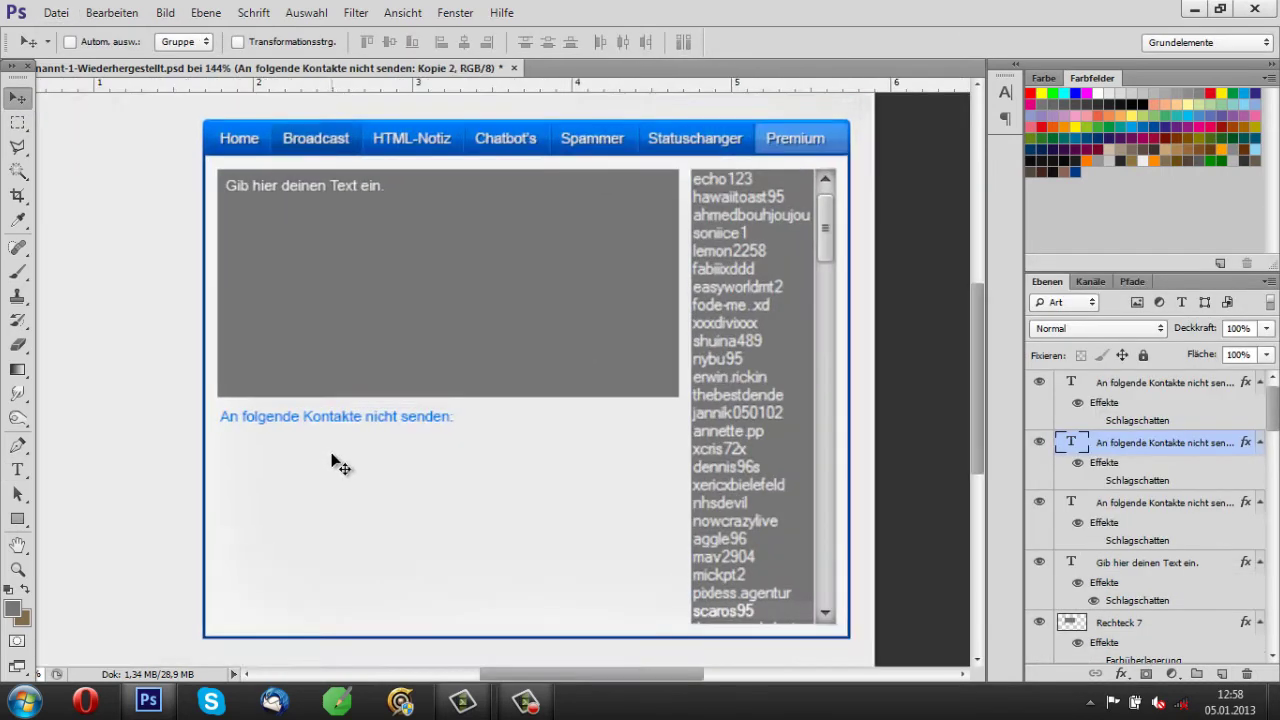
Draw a 168 × 25 px grey rectangle as the contact input field, placed below the blue label and above Rechteck 7 in the stack.
scroll(332, 456, down, 1)
scroll(1153, 604, down, 5)
click(1039, 495)
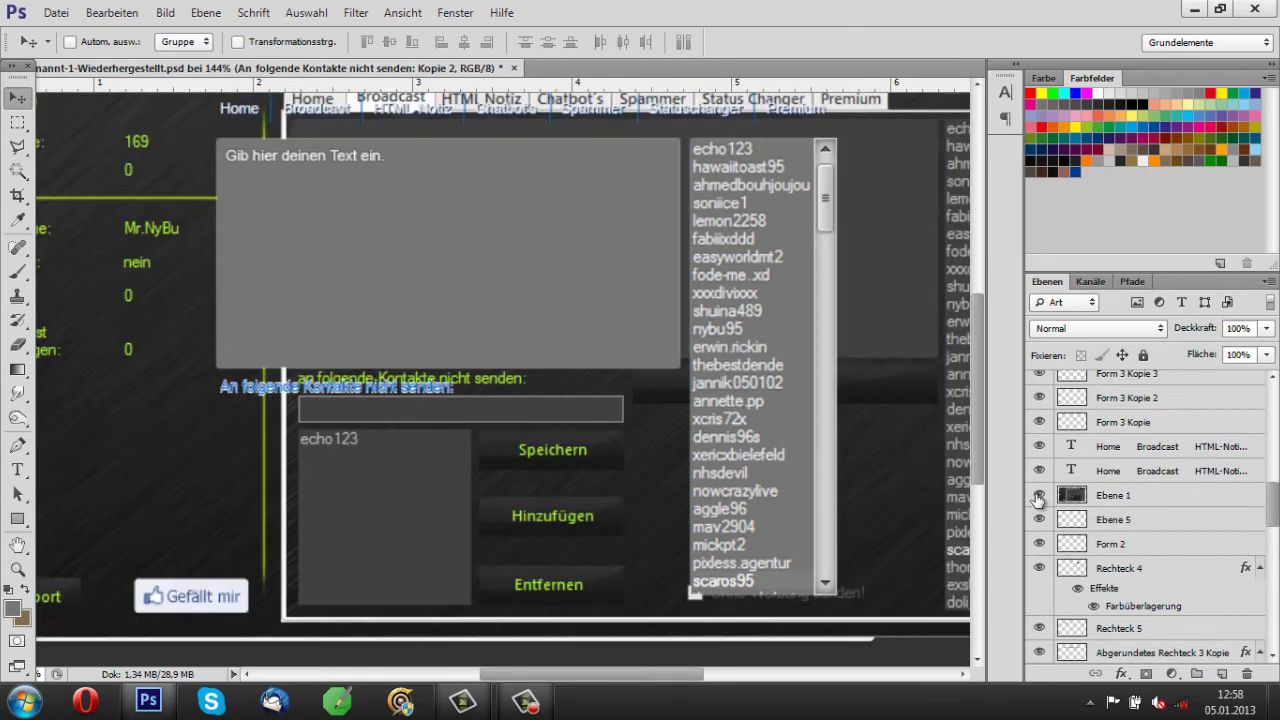
click(1040, 495)
click(1040, 495)
click(1040, 495)
key(u)
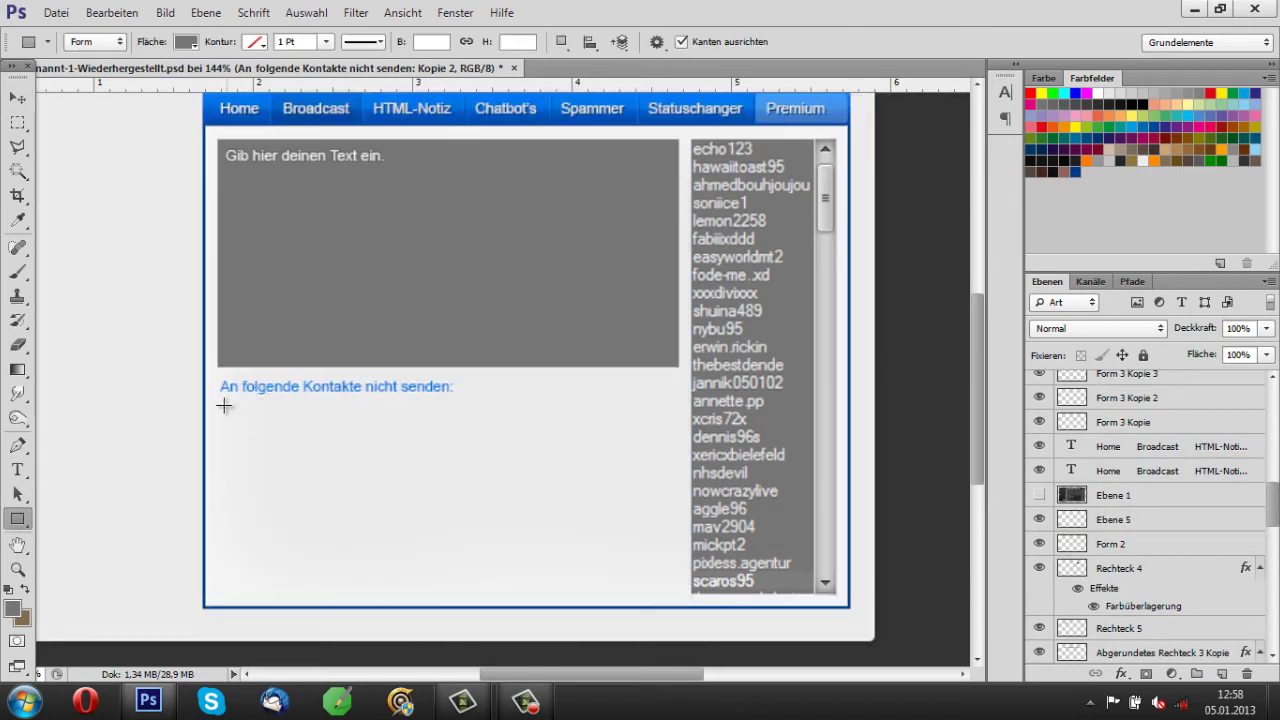
ctrl+click(228, 386)
ctrl+click(215, 367)
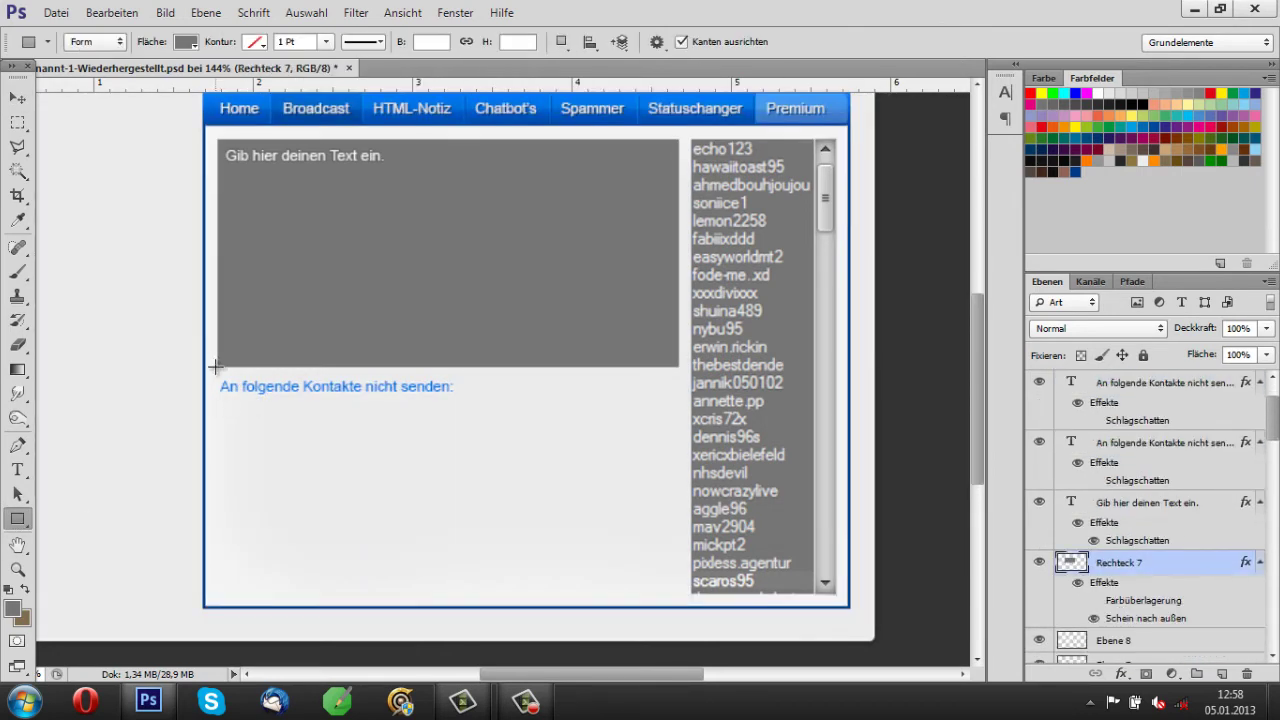
mouse_move(446, 319)
mouse_down()
mouse_move(495, 330)
mouse_move(445, 330)
mouse_up()
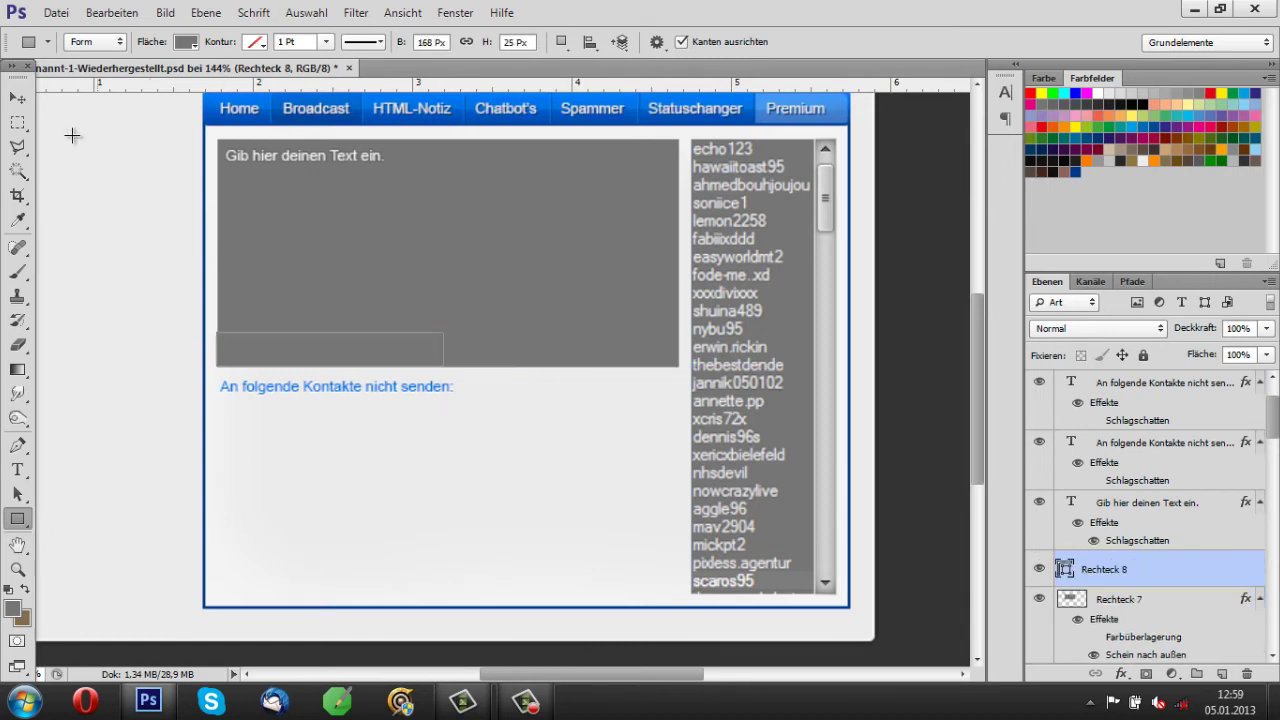
key(v)
drag(303, 362, 305, 427)
scroll(383, 418, down, 3)
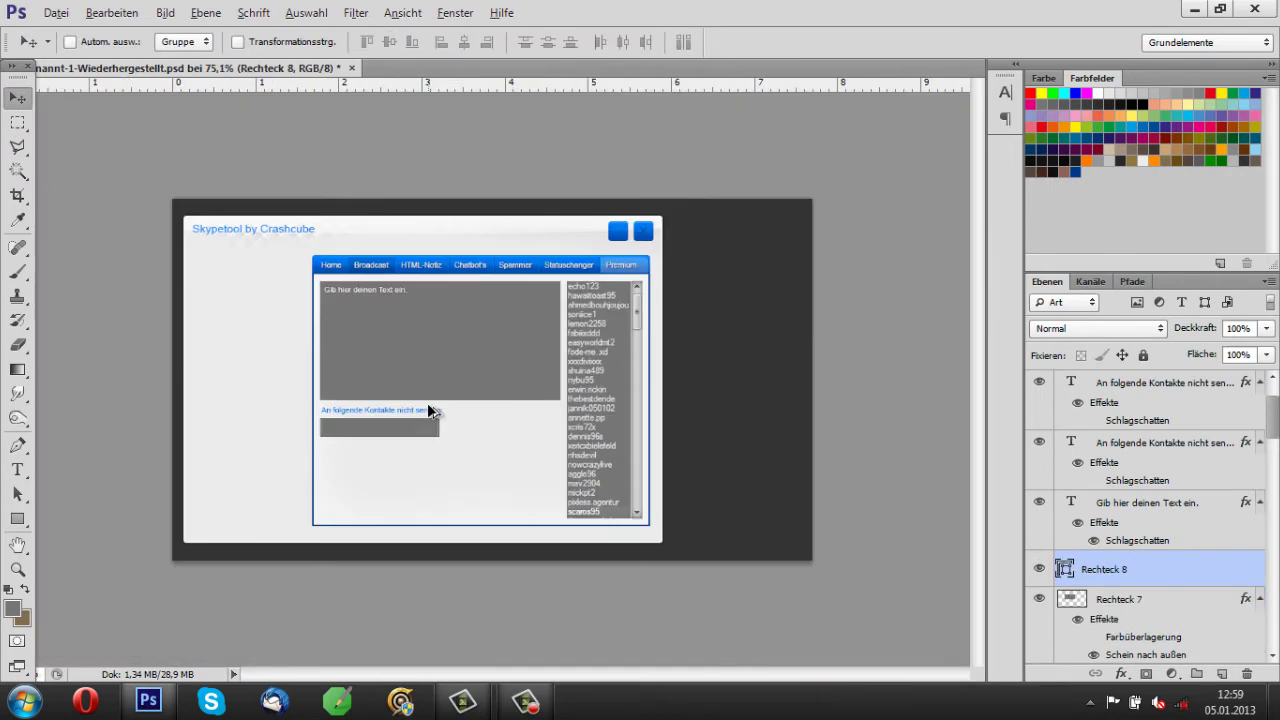
Rasterize the contact input field rectangle (Rechteck 8) and paste the copied layer style onto it.
scroll(323, 371, up, 4)
right_click(1140, 569)
click(1131, 465)
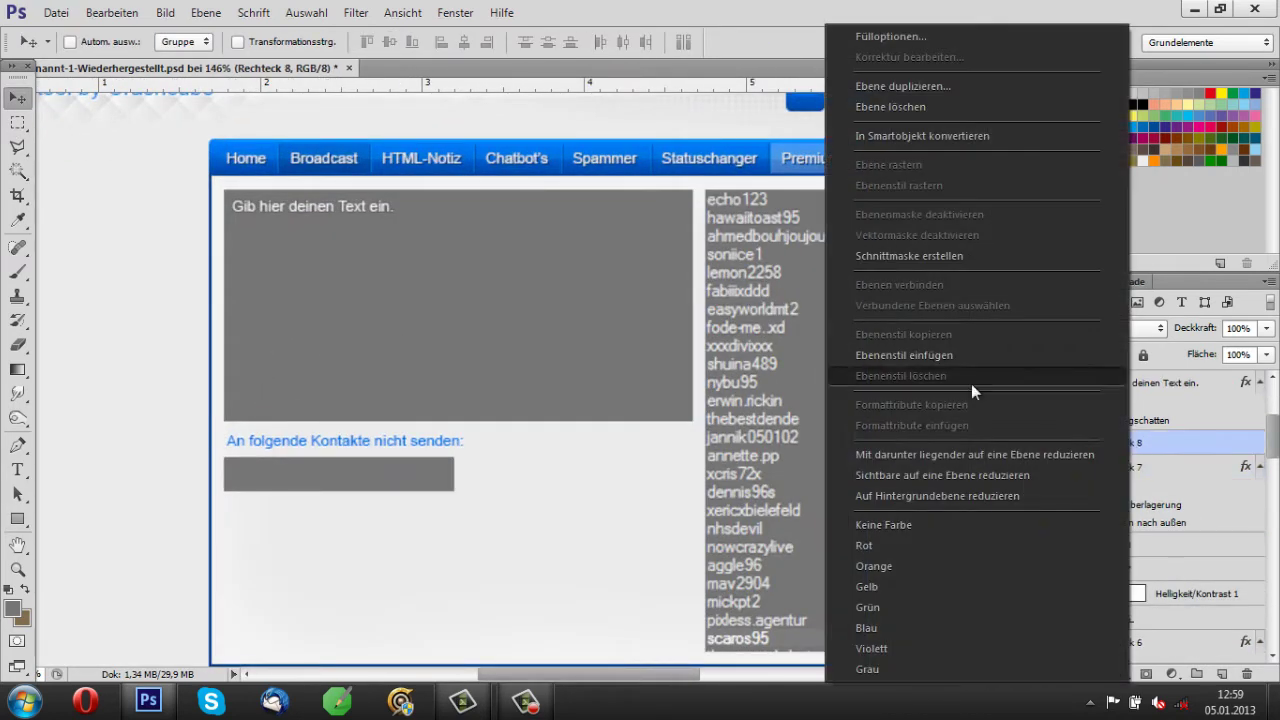
click(960, 355)
Select all "An folgende Kontakte nicht senden:" label layers together with the input field and nudge them slightly down.
scroll(266, 486, up, 1)
scroll(1150, 392, up, 3)
click(1150, 390)
shift+click(1148, 445)
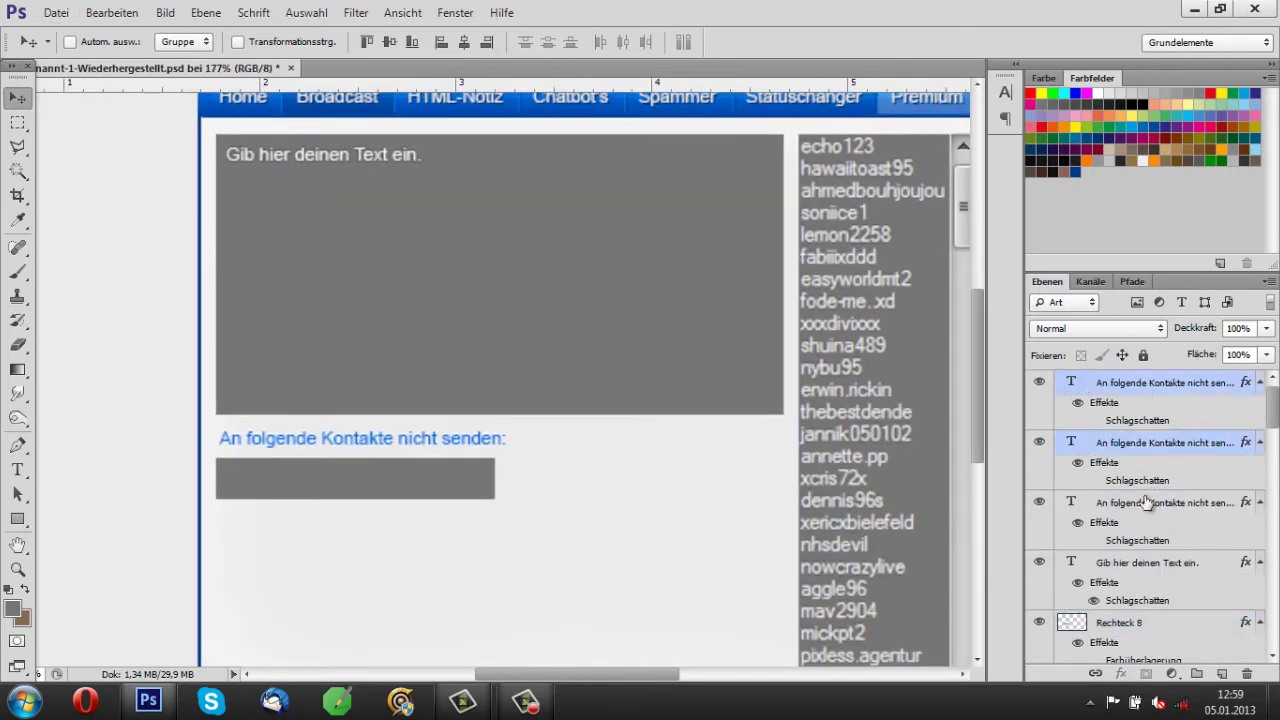
scroll(1141, 502, down, 1)
ctrl+click(1120, 502)
scroll(1119, 502, up, 1)
key(Down)
key(Down)
key(Down)
key(Down)
key(Down)
key(Down)
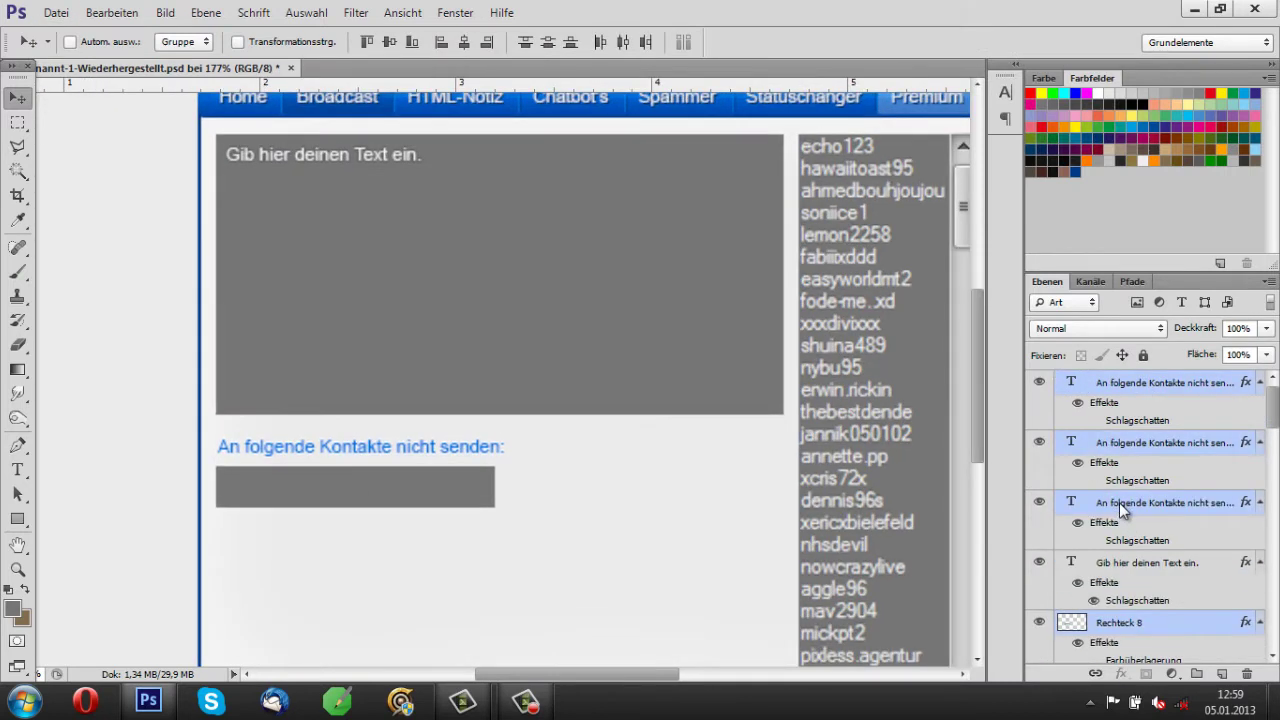
Place a copy of the blue label inside the input field, colour it b4b4b4 and change its text to "Name eintragen...".
click(1119, 386)
drag(354, 446, 355, 486)
double_click(1070, 382)
click(612, 42)
click(681, 363)
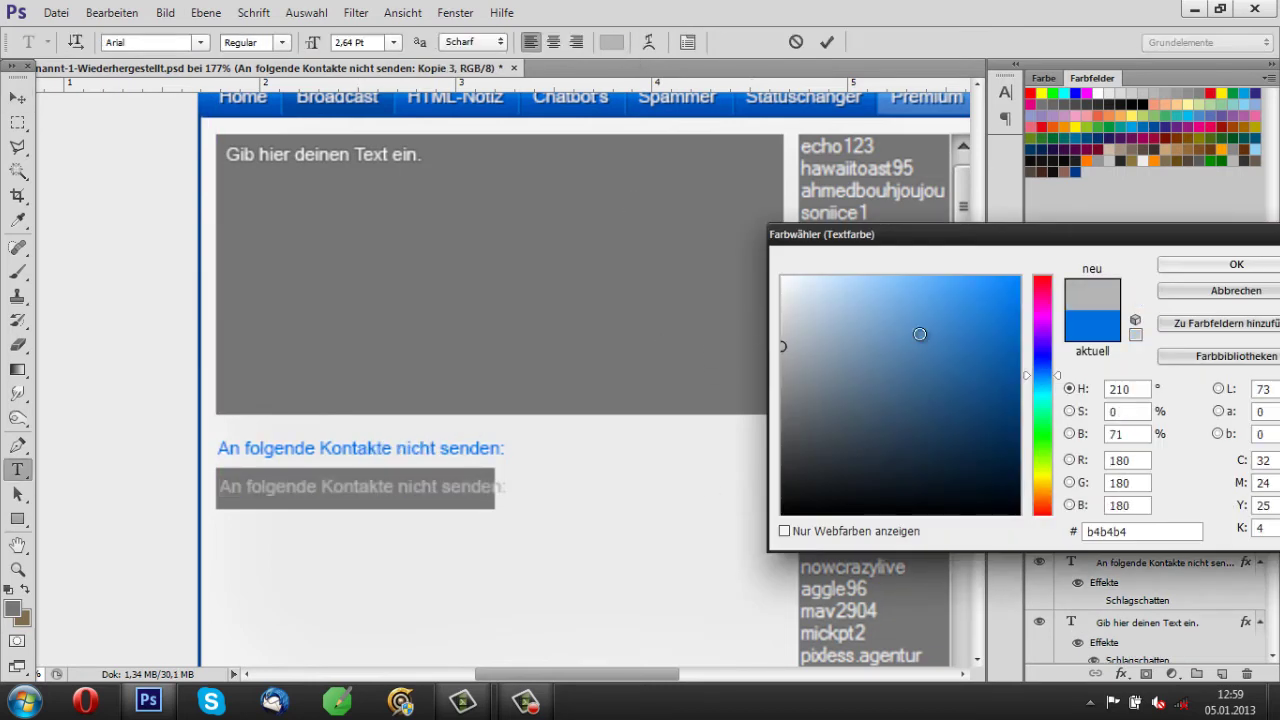
key(Return)
click(406, 492)
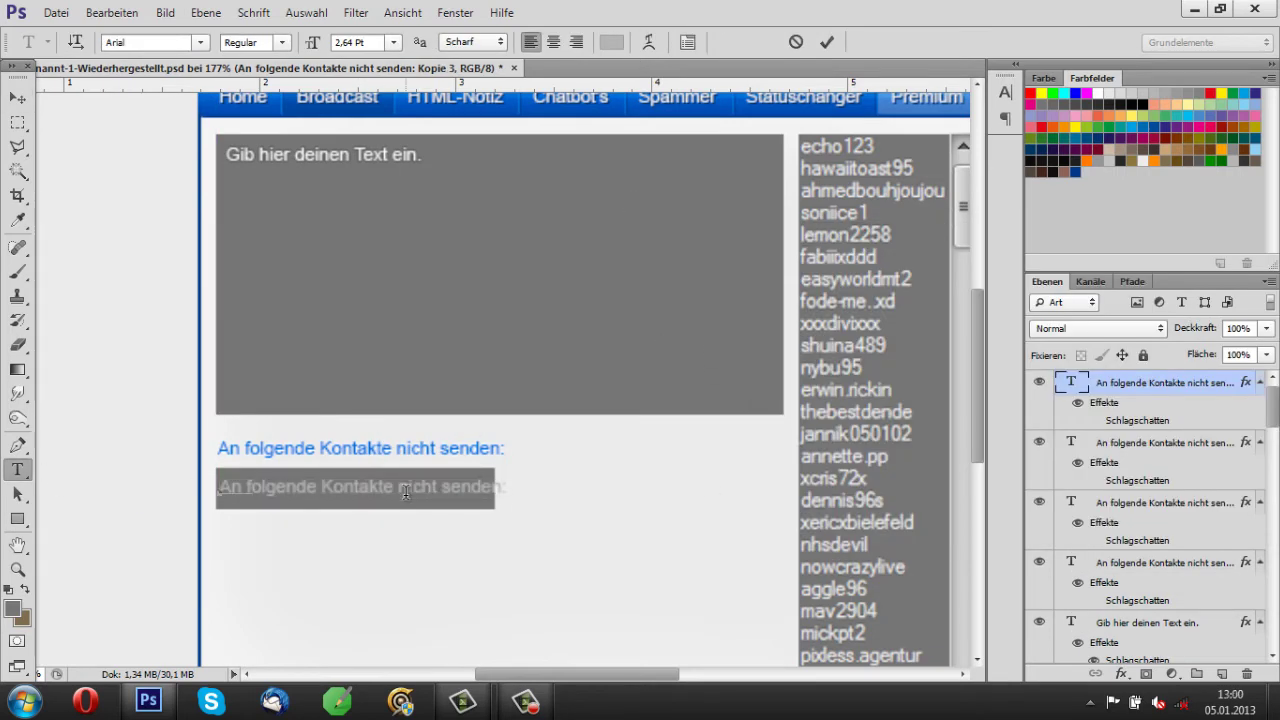
text(...)
click(16, 99)
scroll(523, 497, down, 3)
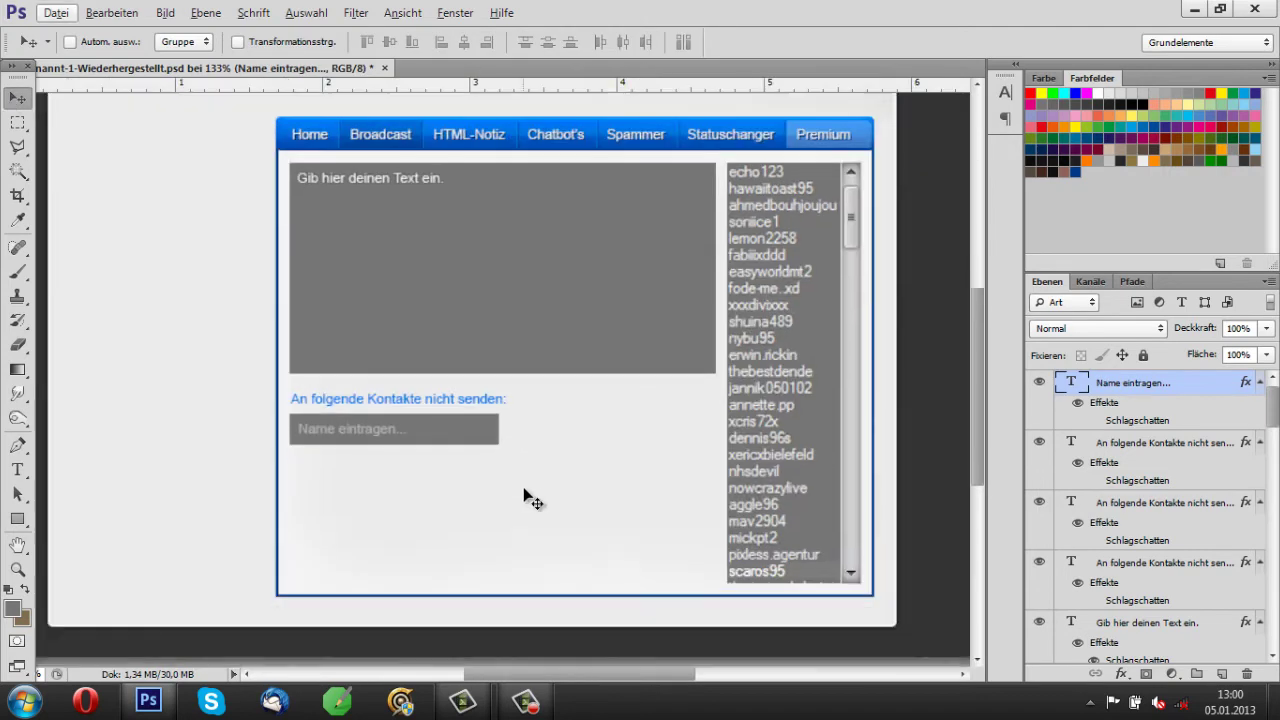
Draw a grey rectangle as a list box beneath the name field and widen it to match the field's width.
scroll(480, 530, up, 3)
click(18, 518)
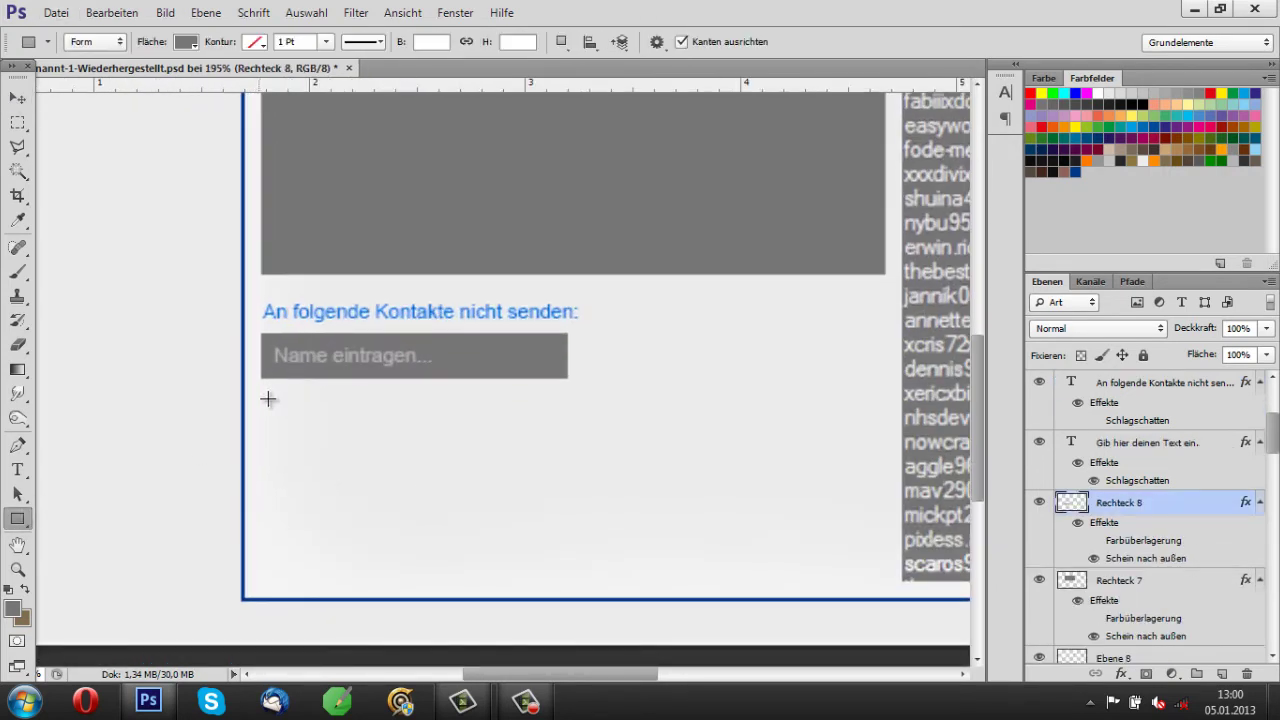
drag(260, 392, 556, 584)
click(17, 97)
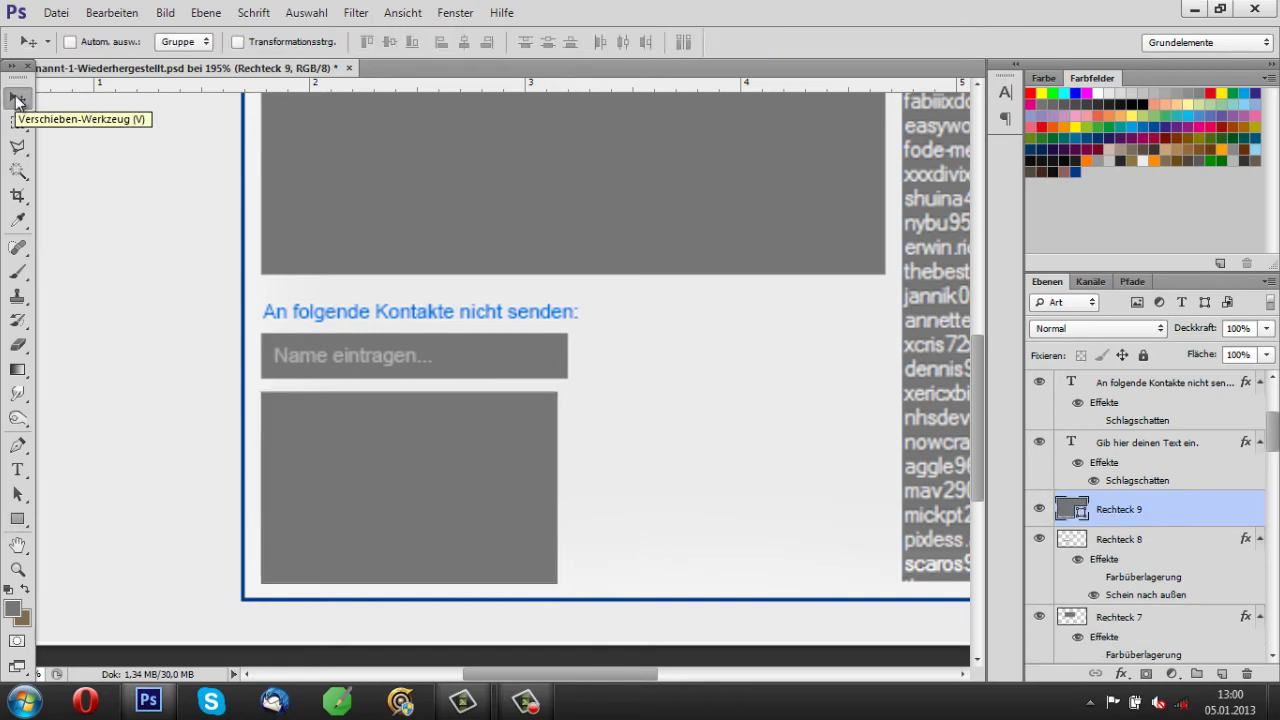
key(ctrl+t)
mouse_move(557, 487)
mouse_down()
mouse_move(569, 466)
mouse_move(568, 487)
mouse_up()
key(Return)
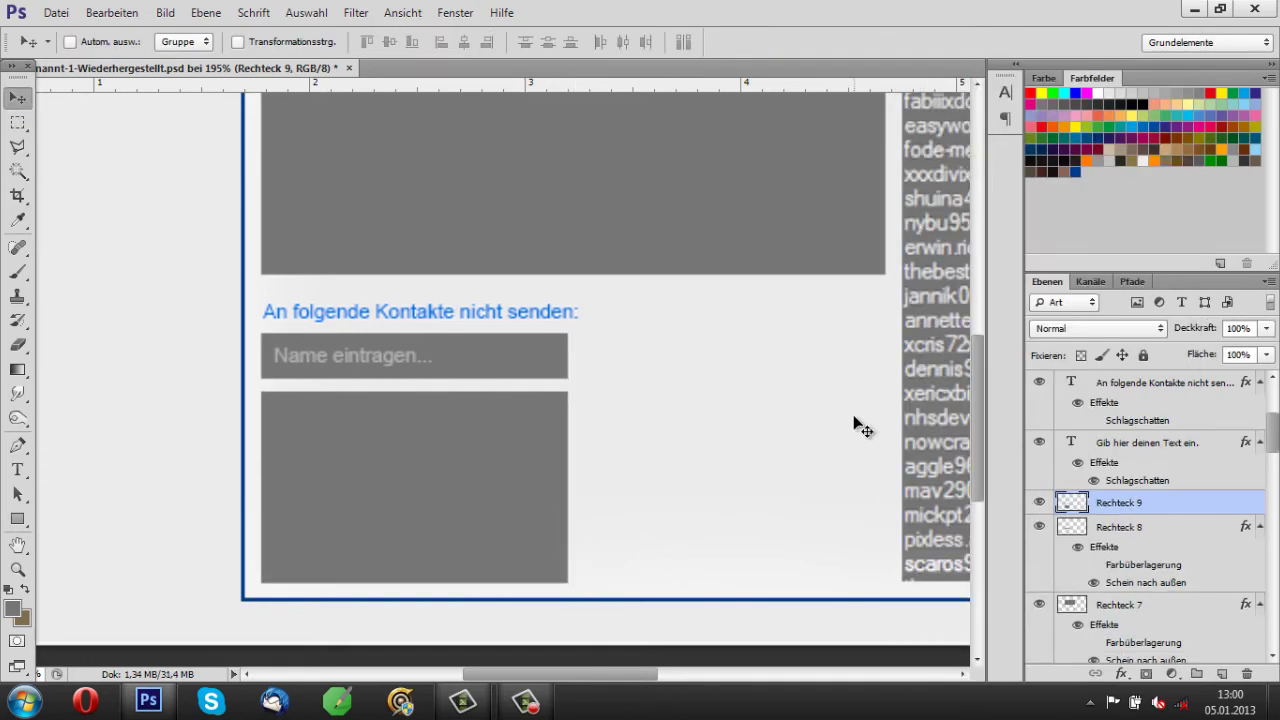
Paste the copied layer style onto the new list box rectangle (Rechteck 9).
alt+scroll(751, 434, down, 1)
scroll(759, 425, down, 1)
scroll(449, 374, up, 1)
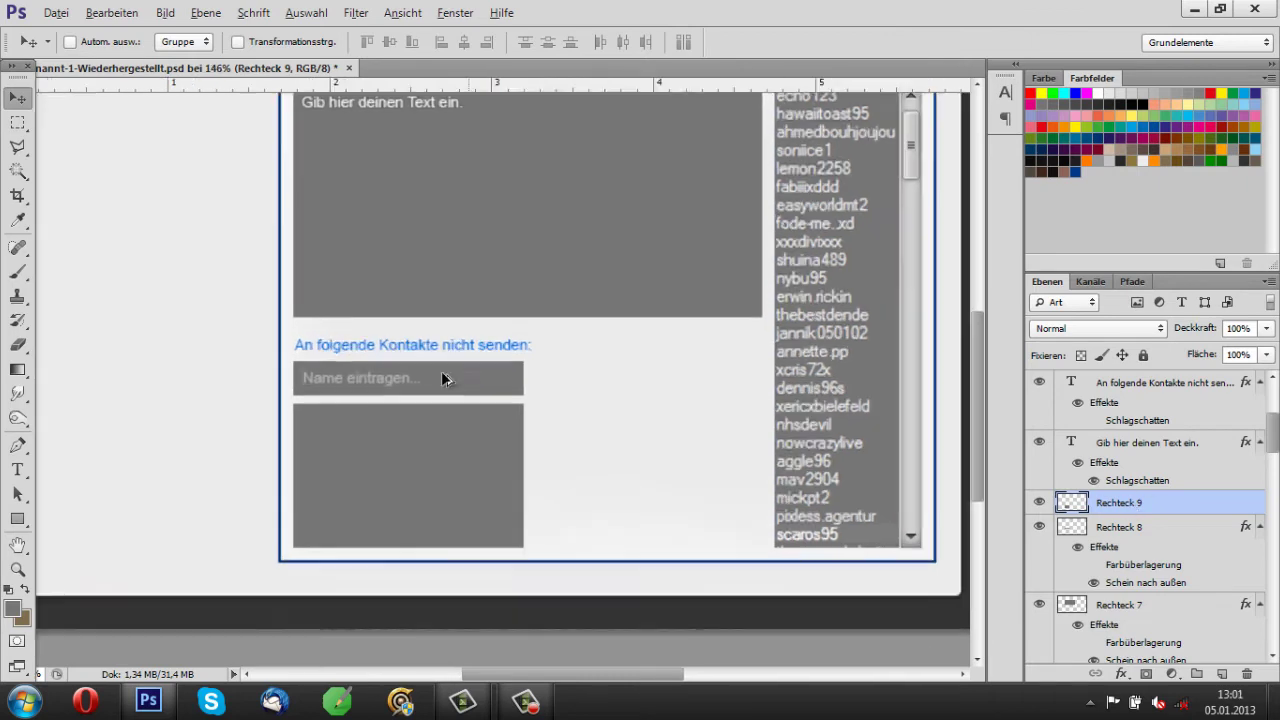
right_click(1134, 512)
click(900, 306)
Duplicate the "Gib hier deinen Text ein." text into the new list box and change it to "Echo123".
click(1147, 442)
key(ctrl+j)
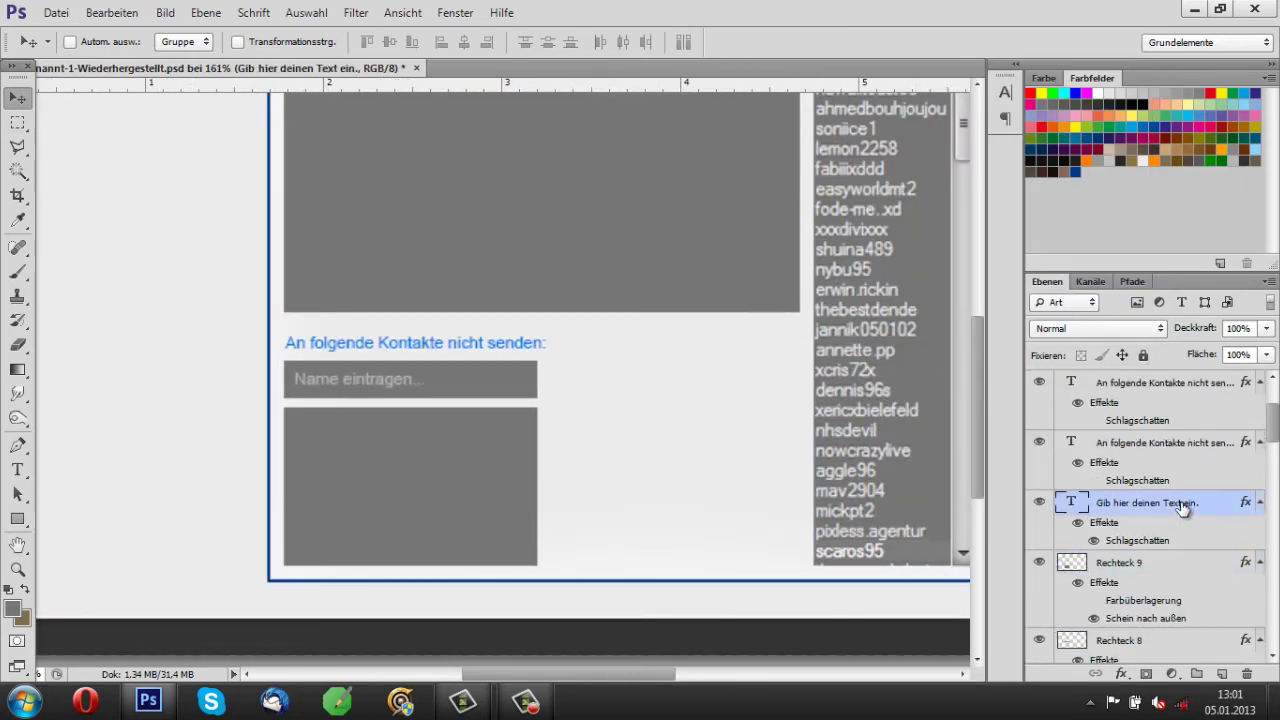
drag(517, 437, 445, 505)
key(t)
click(324, 423)
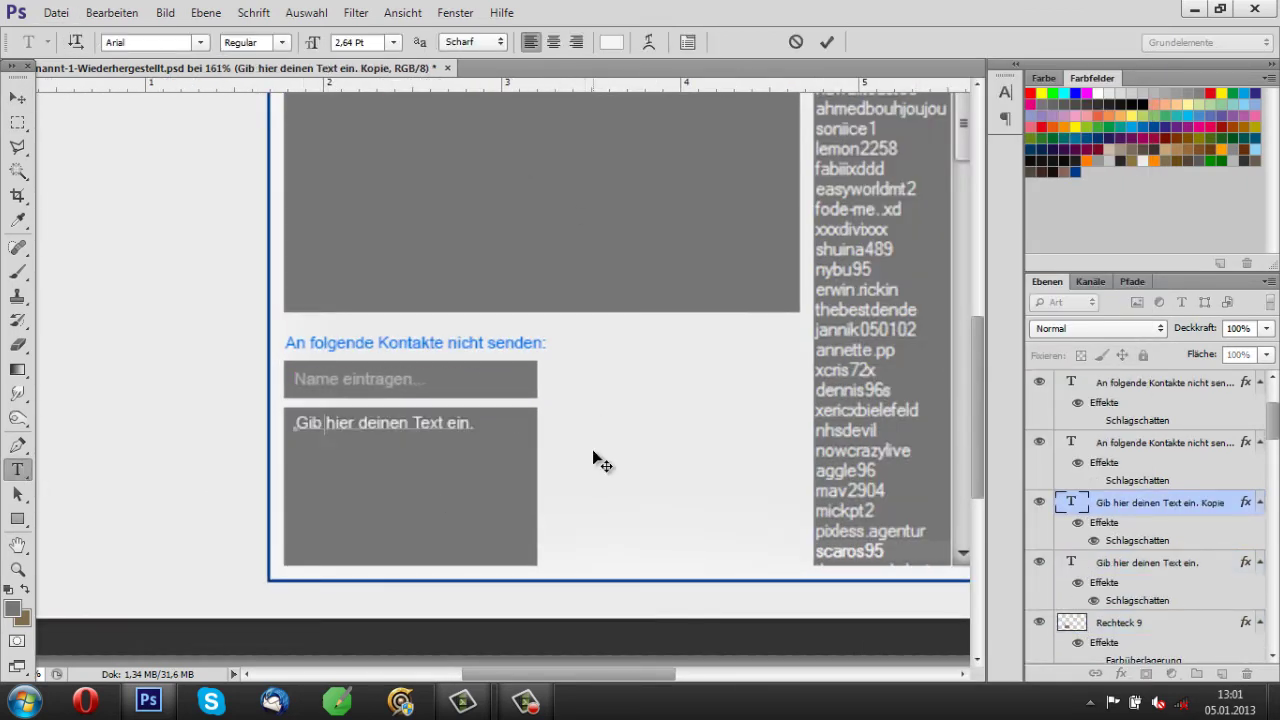
click(19, 101)
Draw a grey rounded rectangle button with a 4 px radius beside the name field, above Ebene 1, and rasterize it.
key(ctrl+shift+alt+e)
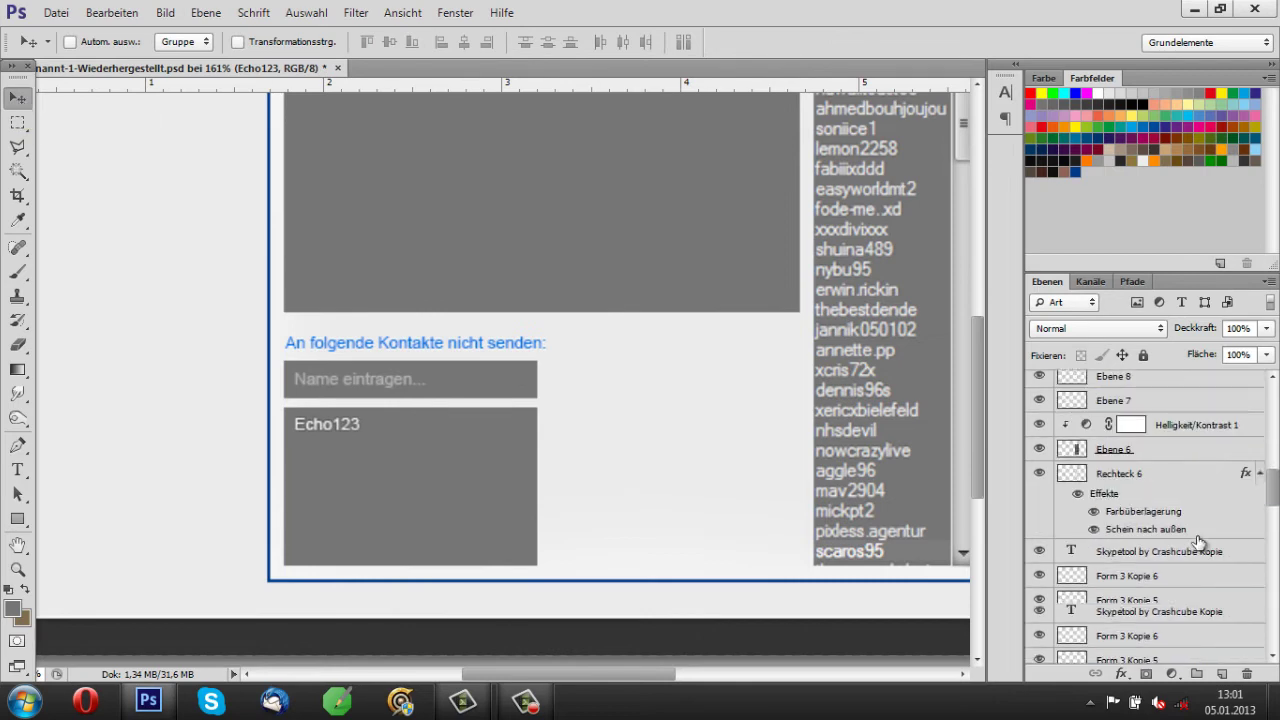
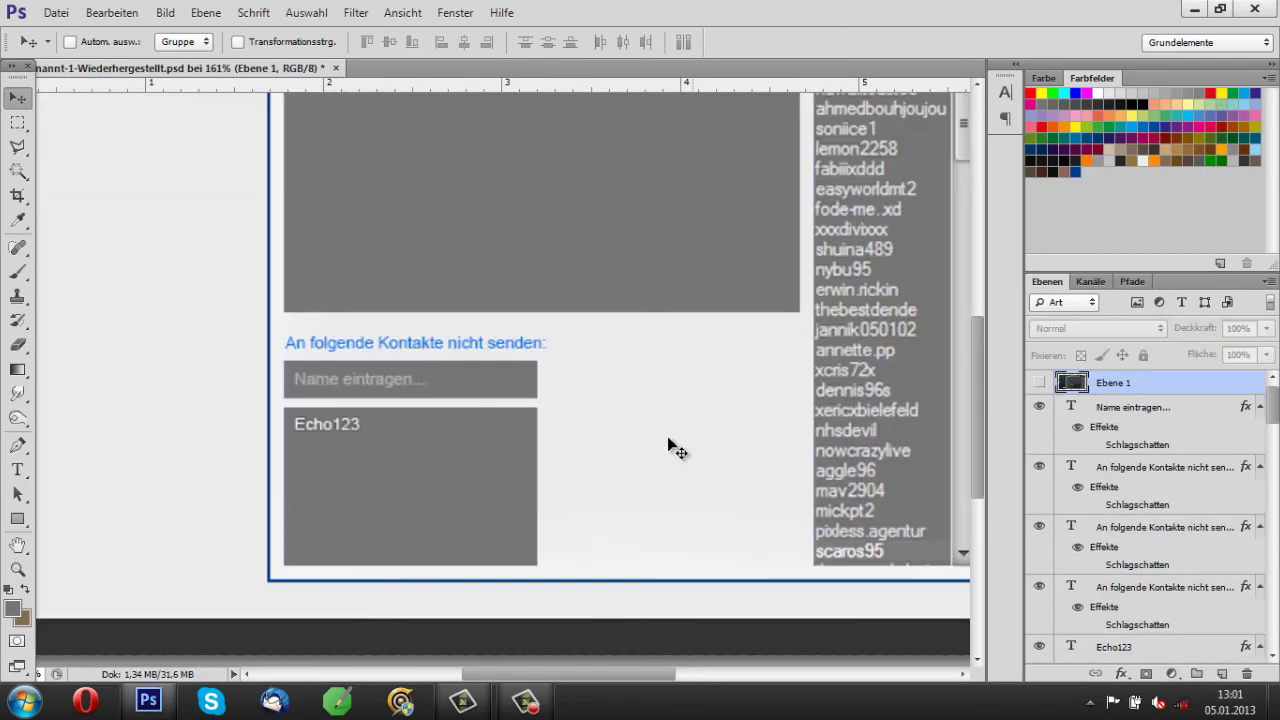
drag(17, 518, 80, 537)
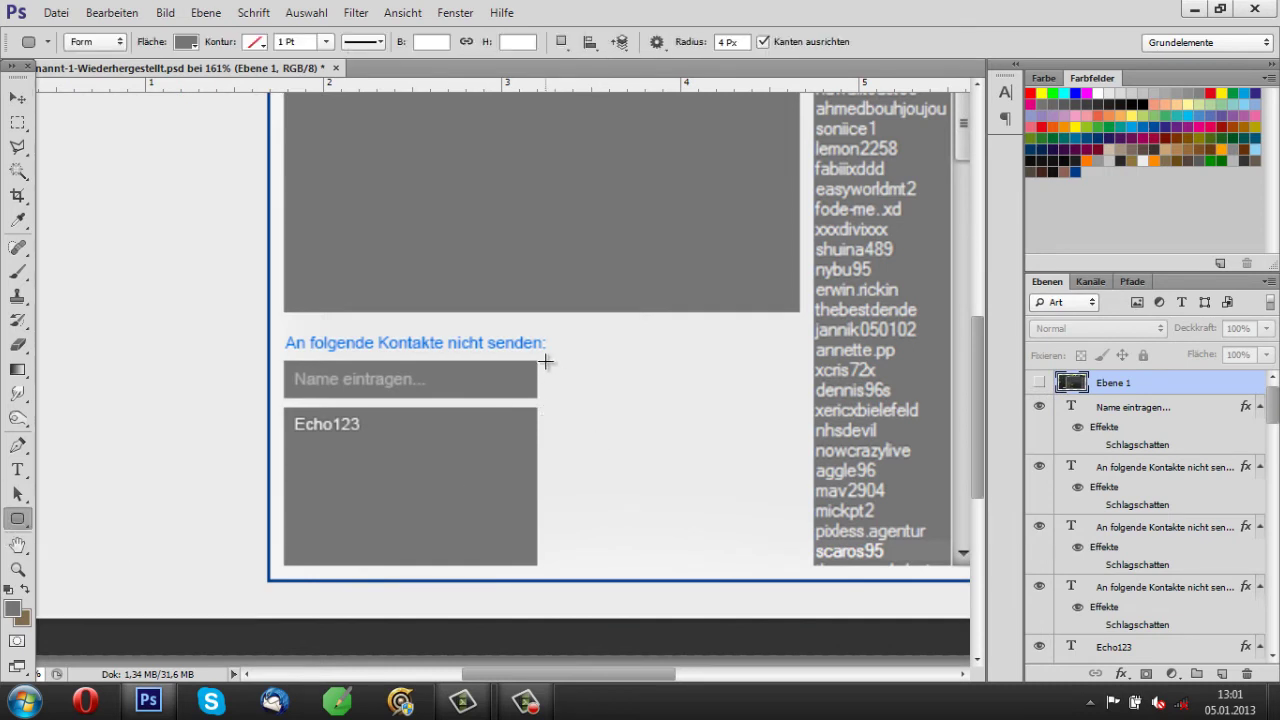
drag(549, 362, 711, 396)
scroll(524, 526, down, 2)
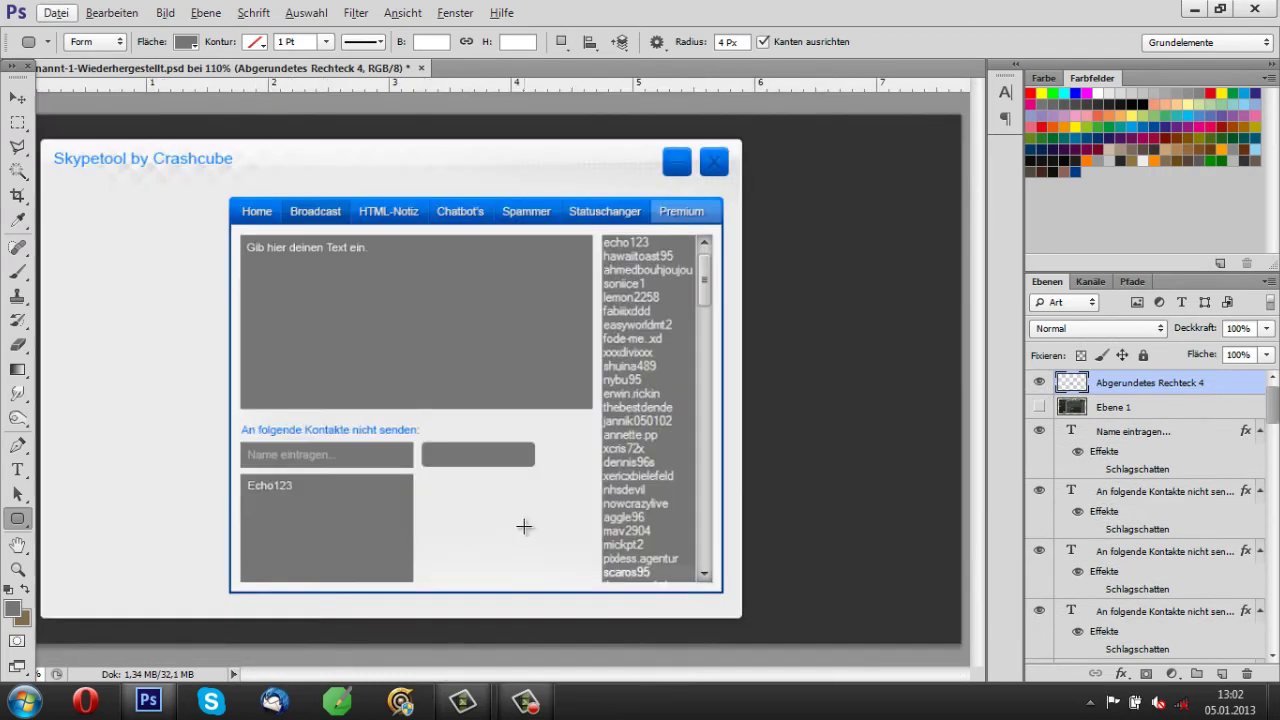
scroll(470, 480, up, 3)
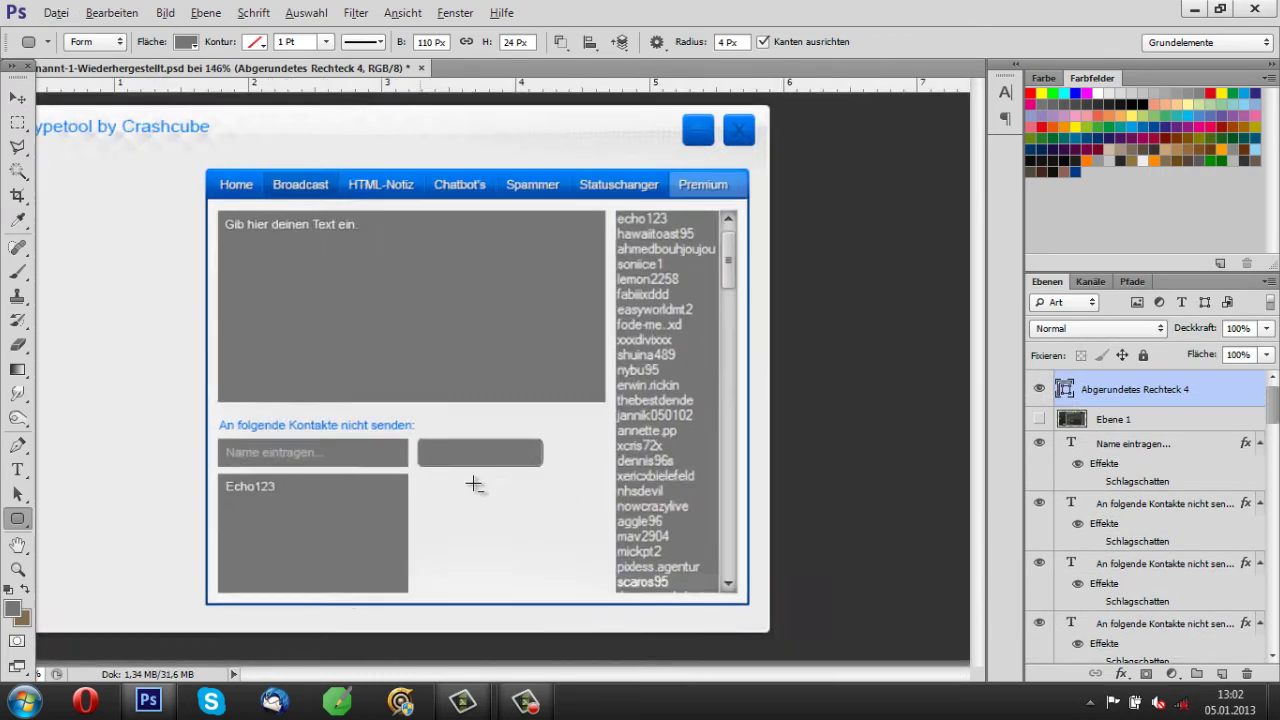
key(ctrl+z)
drag(375, 401, 664, 458)
scroll(712, 482, down, 1)
right_click(1182, 390)
key(Escape)
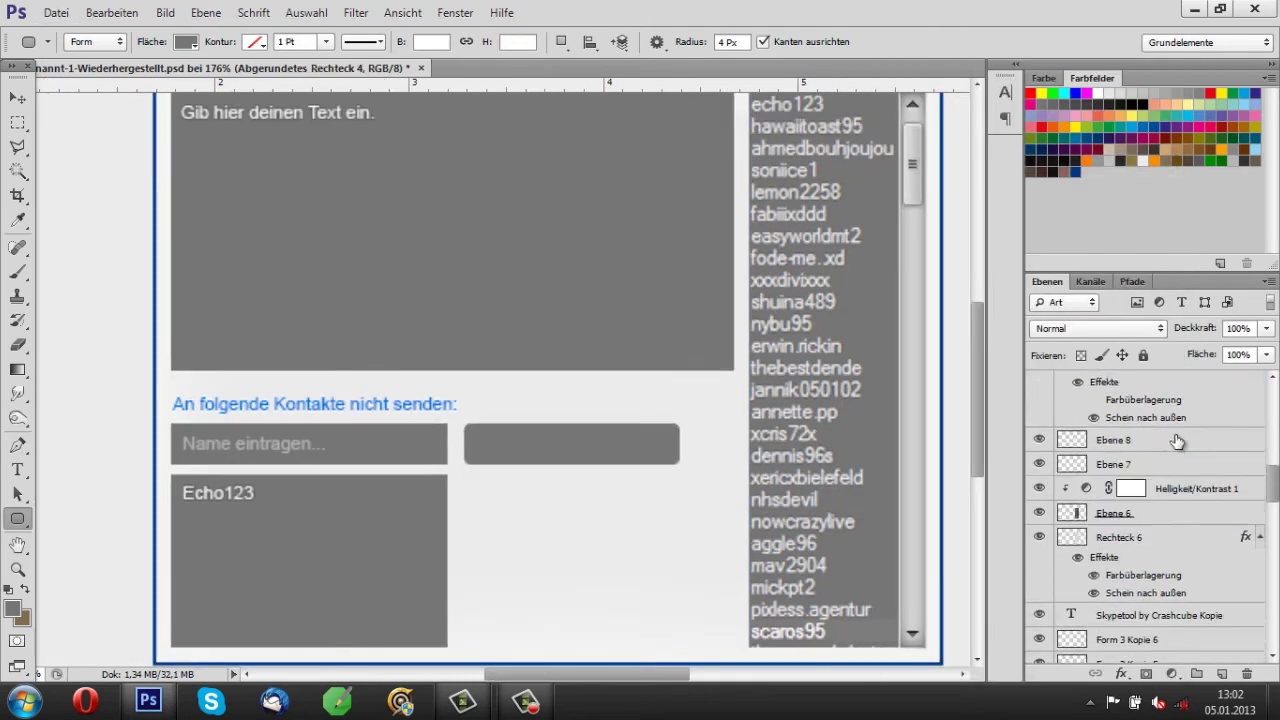
Copy the gradient layer style from Abgerundetes Rechteck 3 and paste it onto the new button rectangle.
scroll(1150, 480, up, 1)
scroll(665, 600, down, 1)
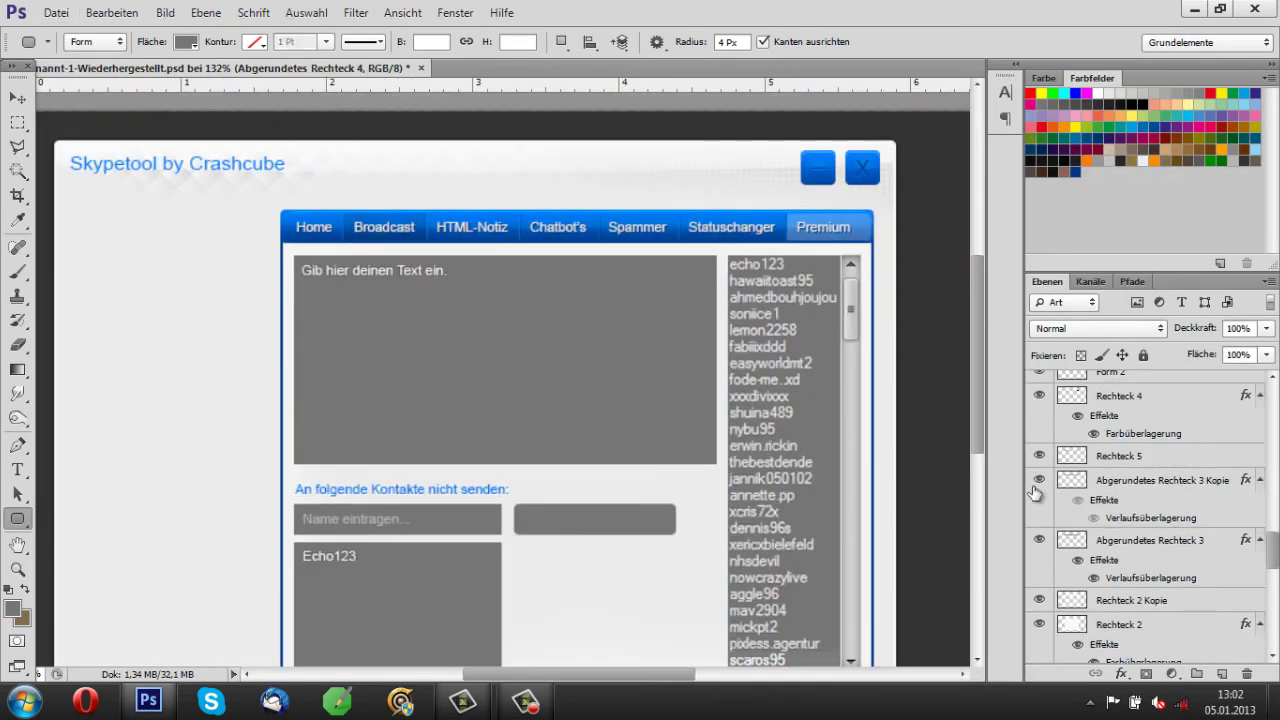
right_click(1150, 540)
click(951, 337)
scroll(1150, 480, up, 5)
right_click(1150, 382)
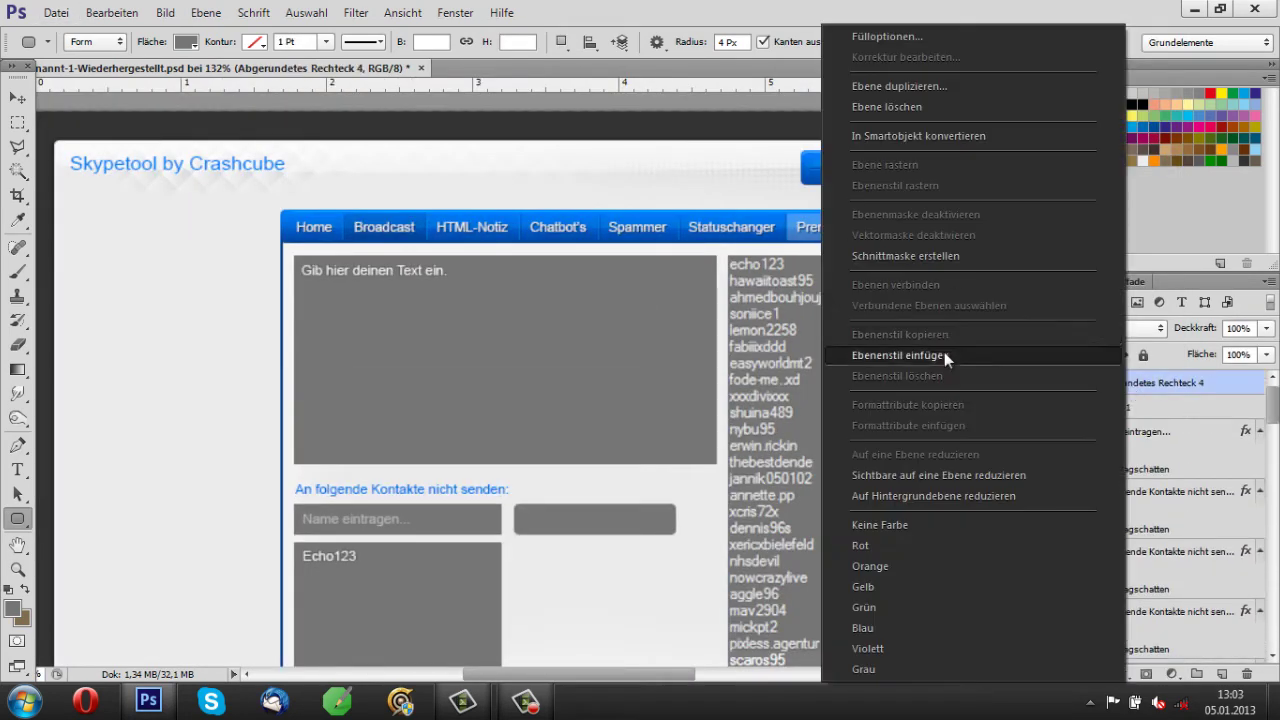
click(944, 355)
Duplicate the blue button layer and trim the copy slightly inside the original's outline.
key(v)
key(ctrl+j)
click(306, 12)
click(330, 57)
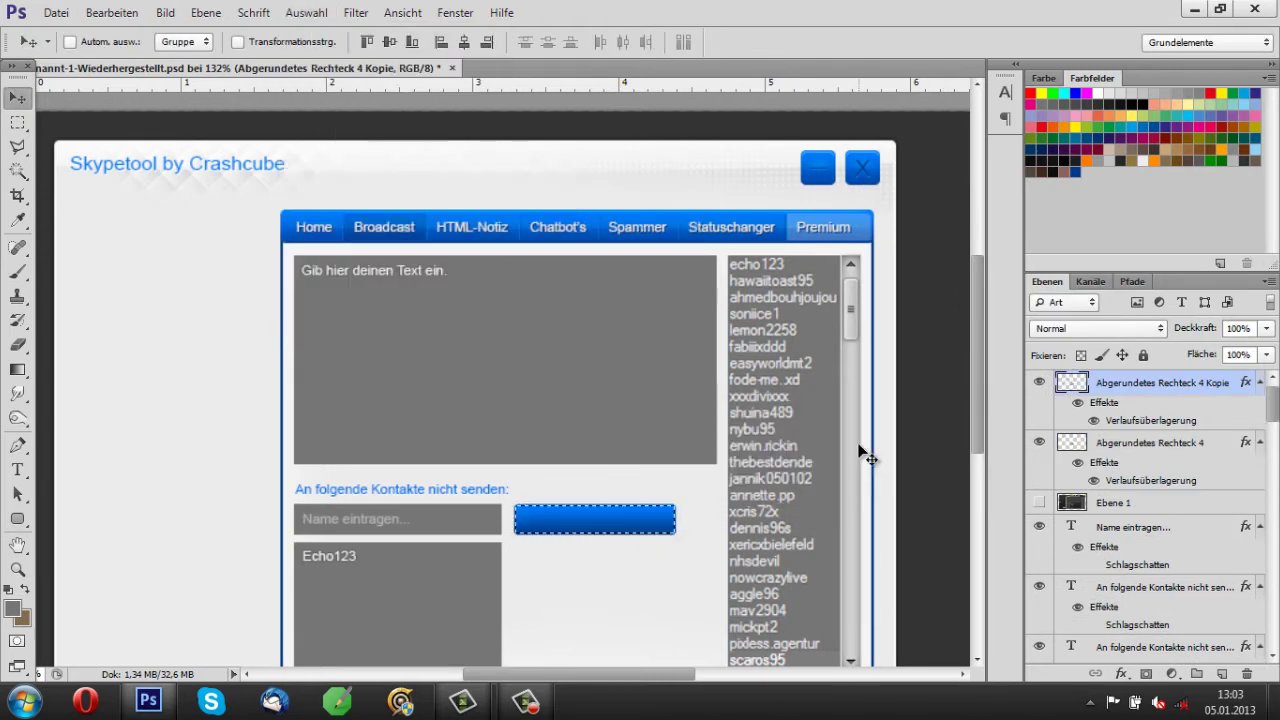
key(ctrl+d)
Copy the layer style from Abgerundetes Rechteck 3 Kopie and paste it onto the trimmed button copy.
scroll(1103, 480, down, 5)
right_click(1150, 500)
click(900, 355)
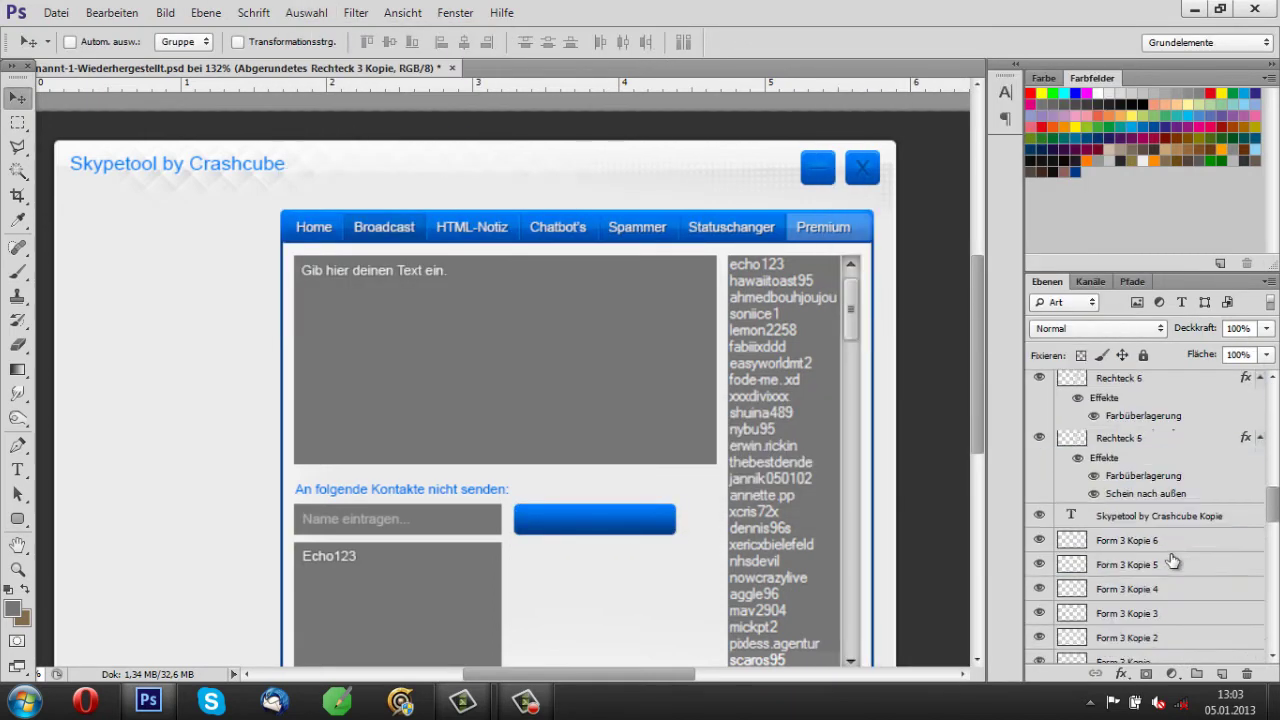
right_click(1112, 440)
click(888, 355)
scroll(571, 529, up, 5)
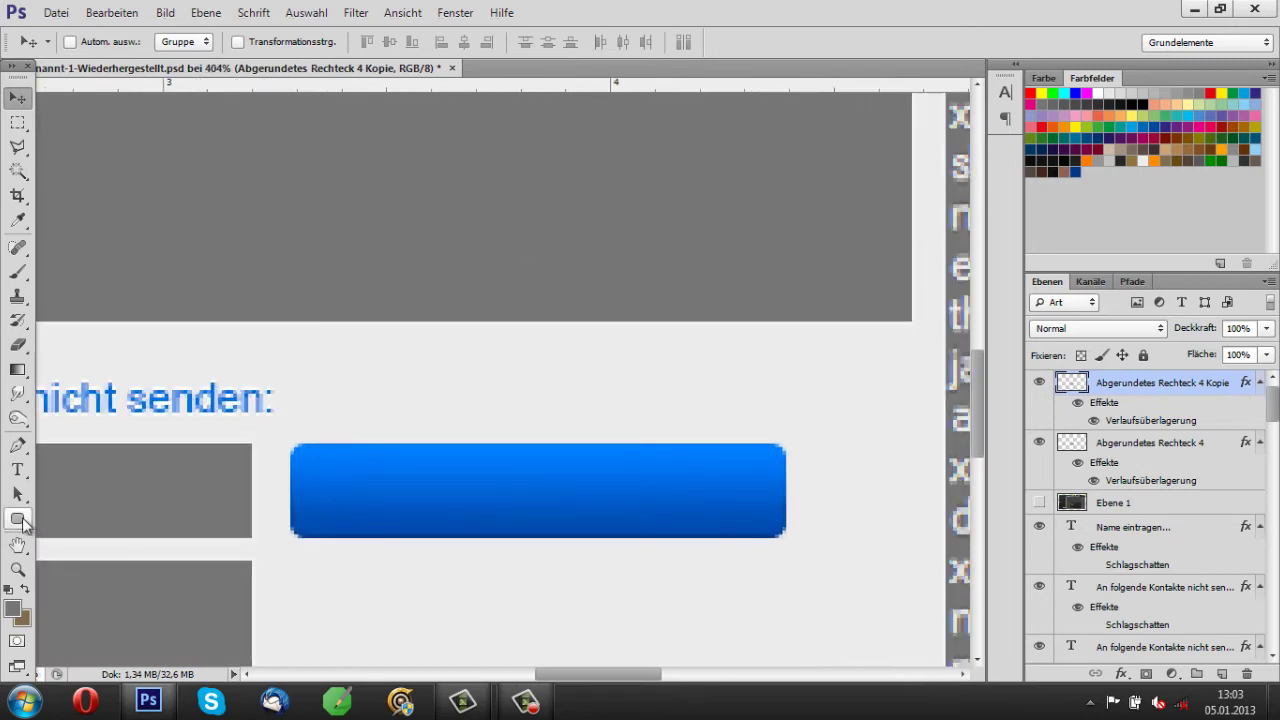
Duplicate the inner button layer, reduce it to a thin line along the top edge and give it a white colour overlay.
key(ctrl+j)
ctrl+click(1075, 386)
click(12, 124)
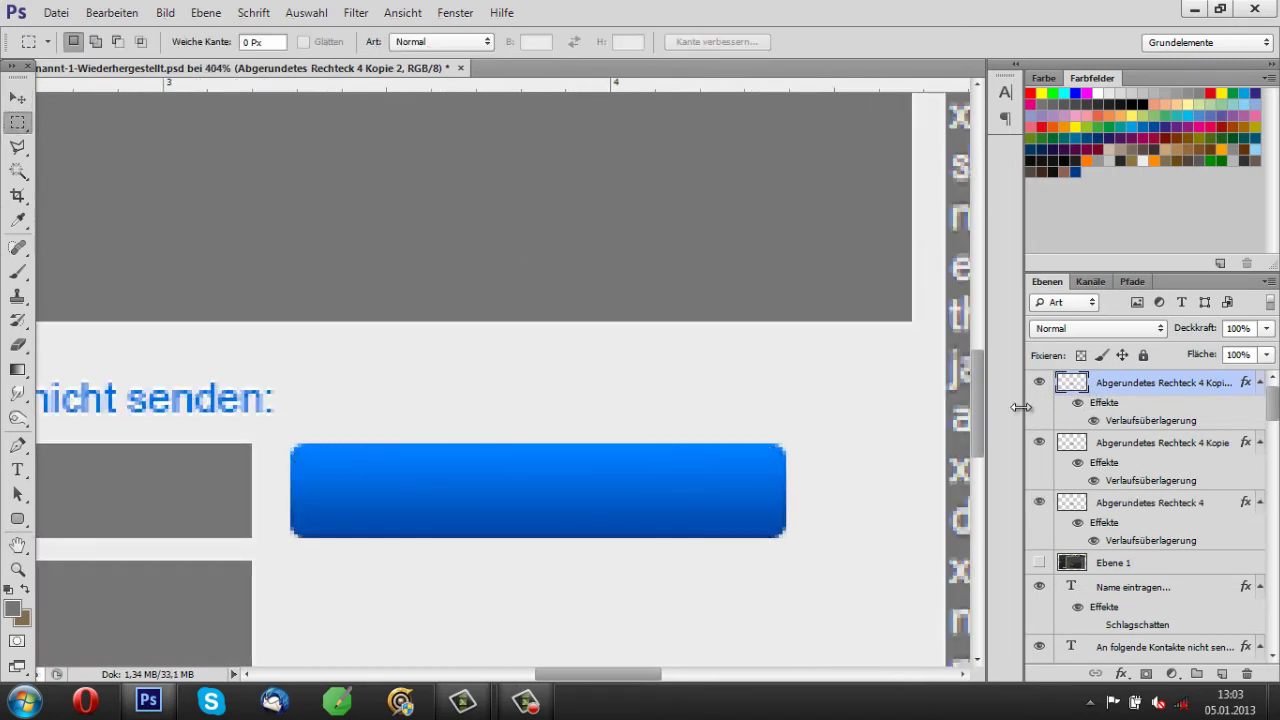
right_click(1150, 382)
click(870, 45)
click(700, 430)
click(1071, 277)
click(1148, 254)
click(1255, 251)
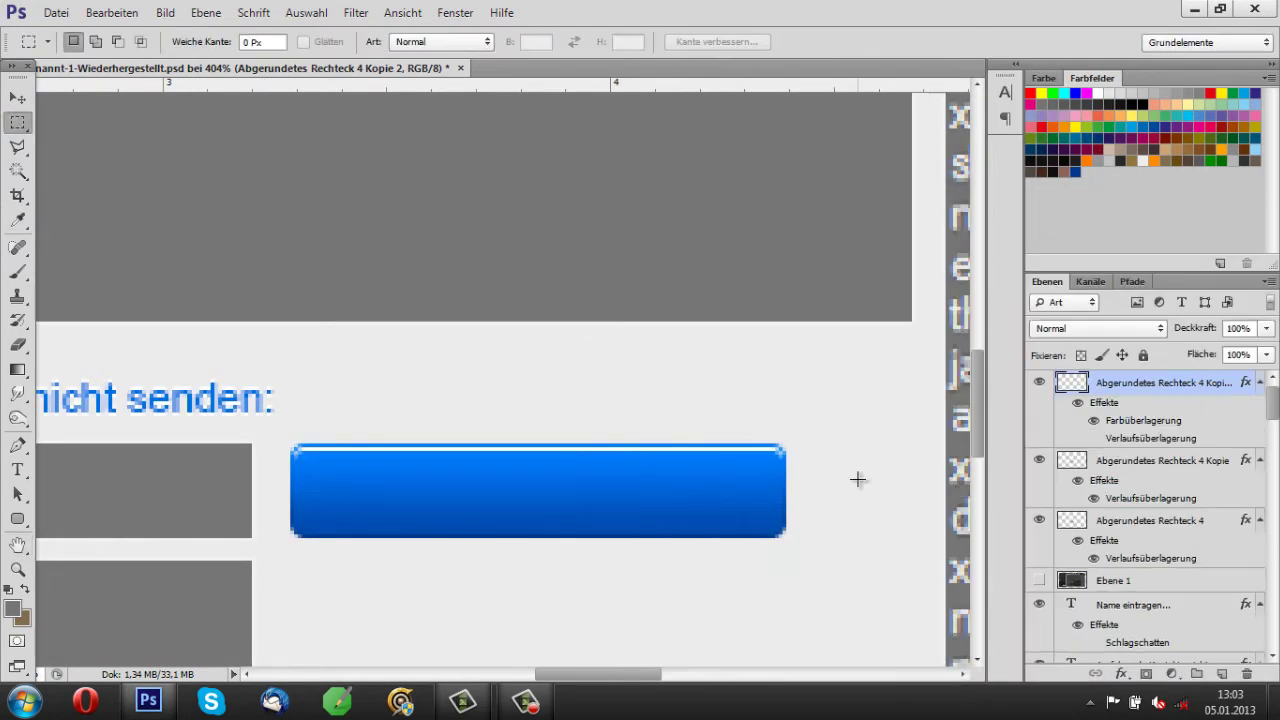
Cut the left end of the highlight line onto its own layer, apply the line's style and reposition it on the top edge.
drag(275, 435, 434, 470)
key(ctrl+x)
key(ctrl+v)
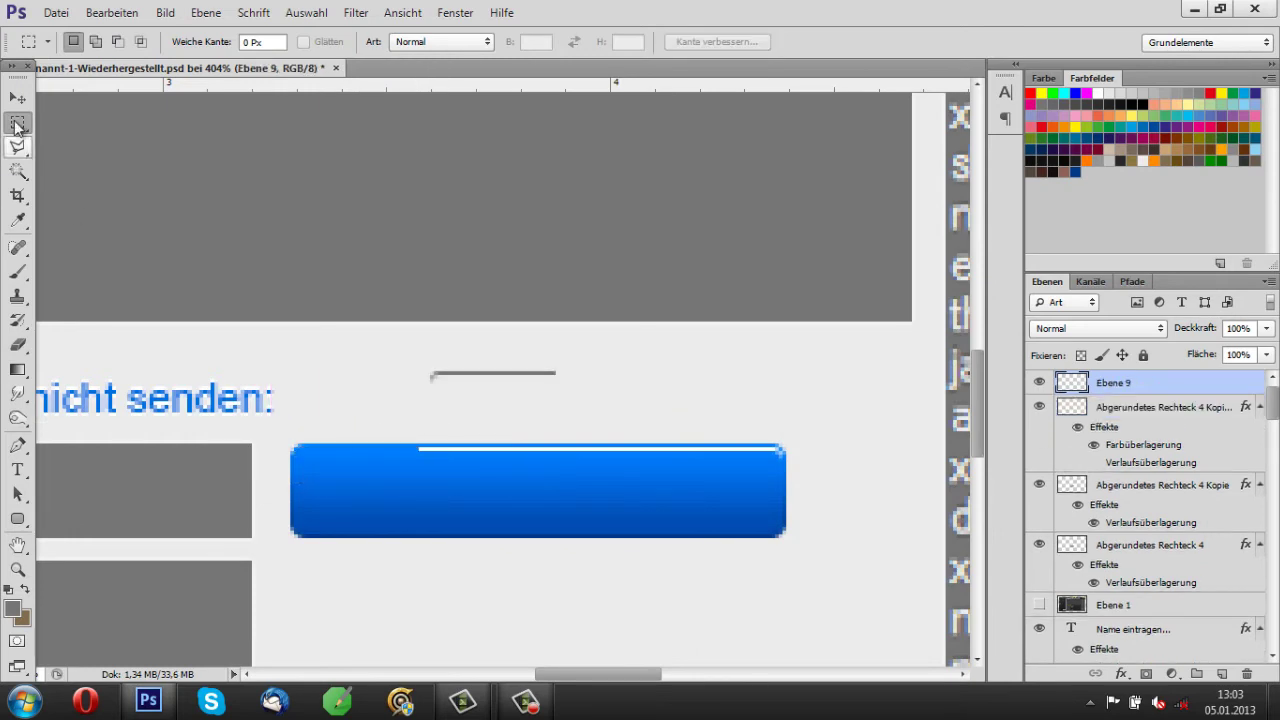
key(v)
right_click(1150, 407)
click(943, 353)
drag(471, 372, 473, 452)
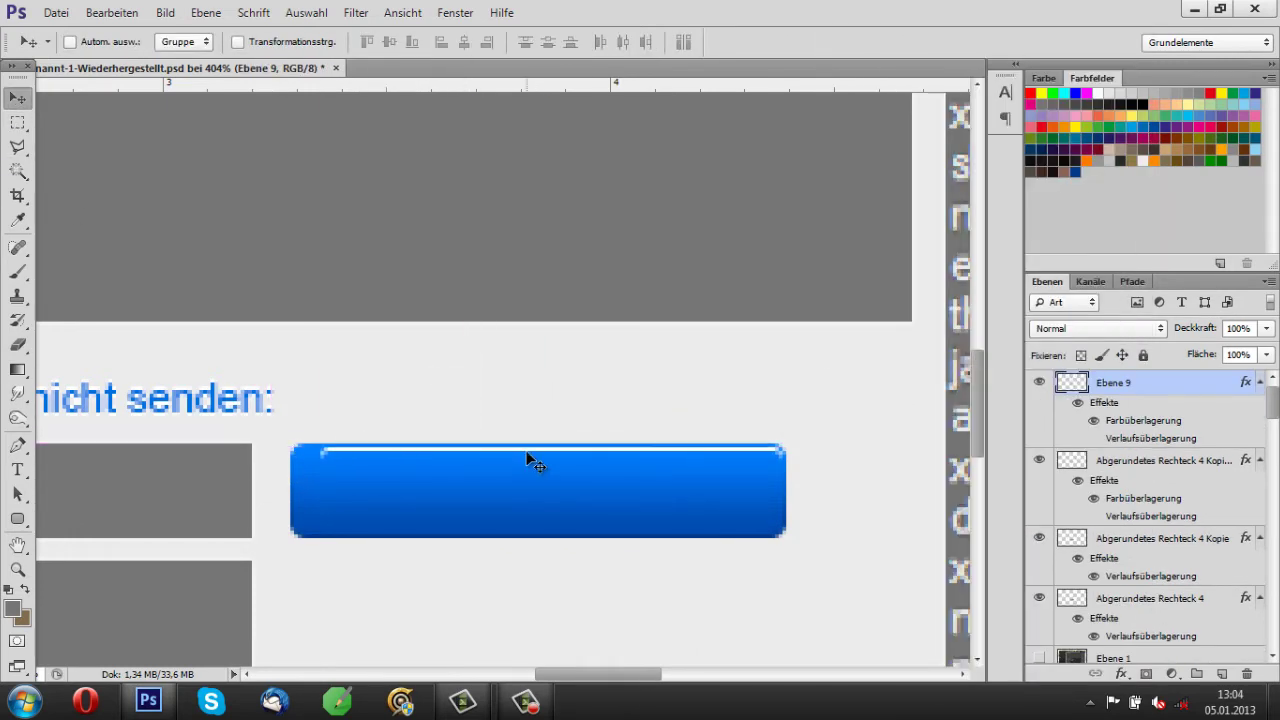
Align the cut highlight piece with the button's left corner and merge both highlight pieces into one layer.
ctrl+click(1101, 470)
right_click(1160, 460)
click(1000, 560)
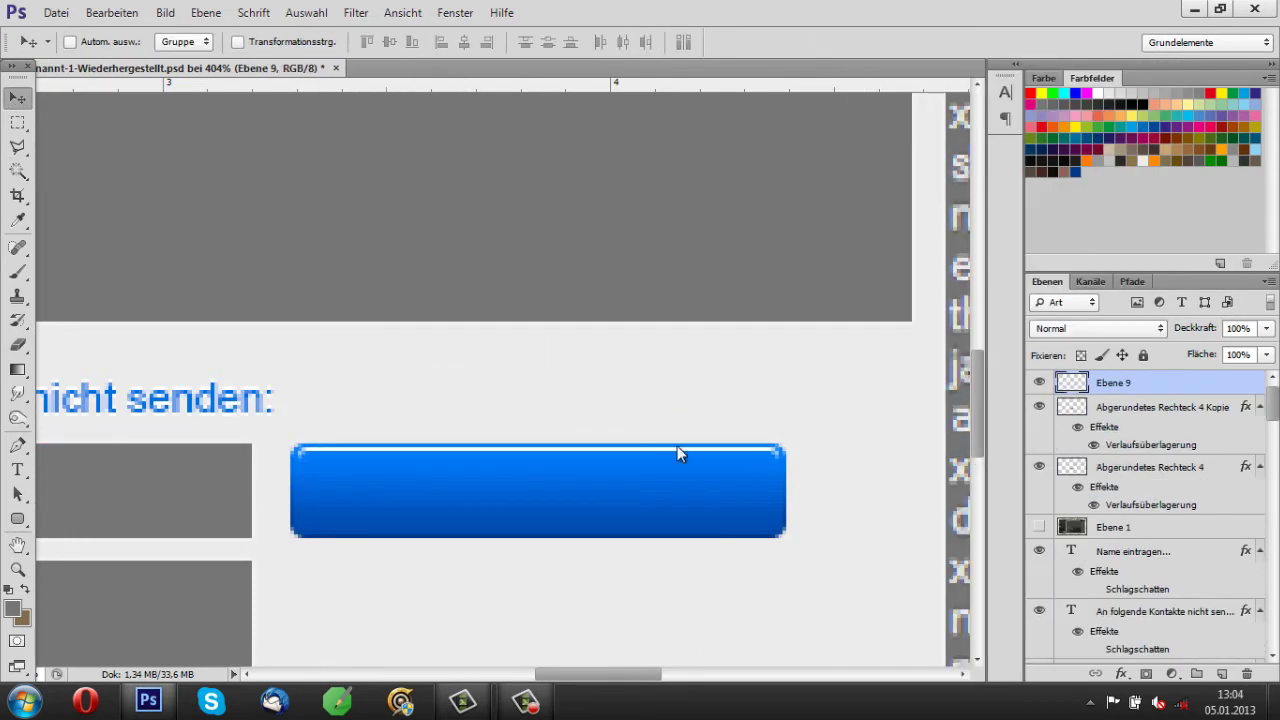
Set the highlight line layer to blend mode Ineinanderkopieren with 29% opacity.
scroll(677, 451, down, 3)
click(1266, 328)
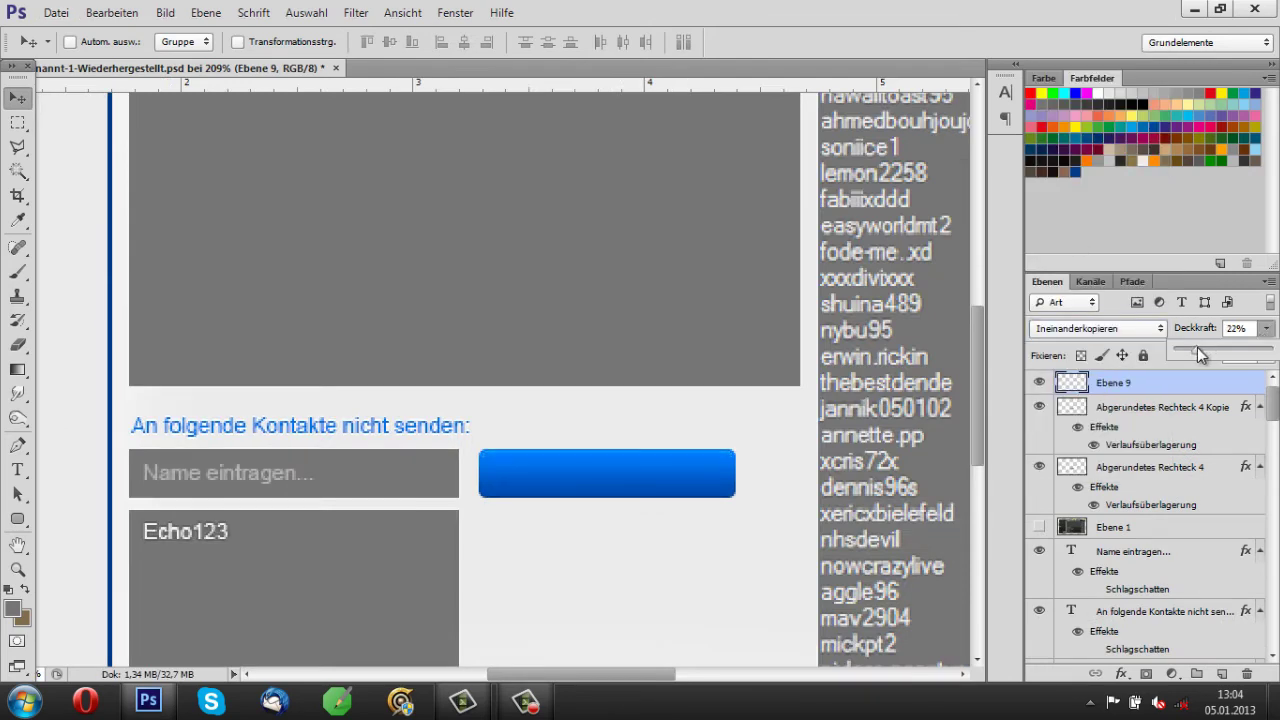
drag(1197, 347, 1204, 350)
scroll(801, 440, down, 4)
scroll(710, 505, up, 6)
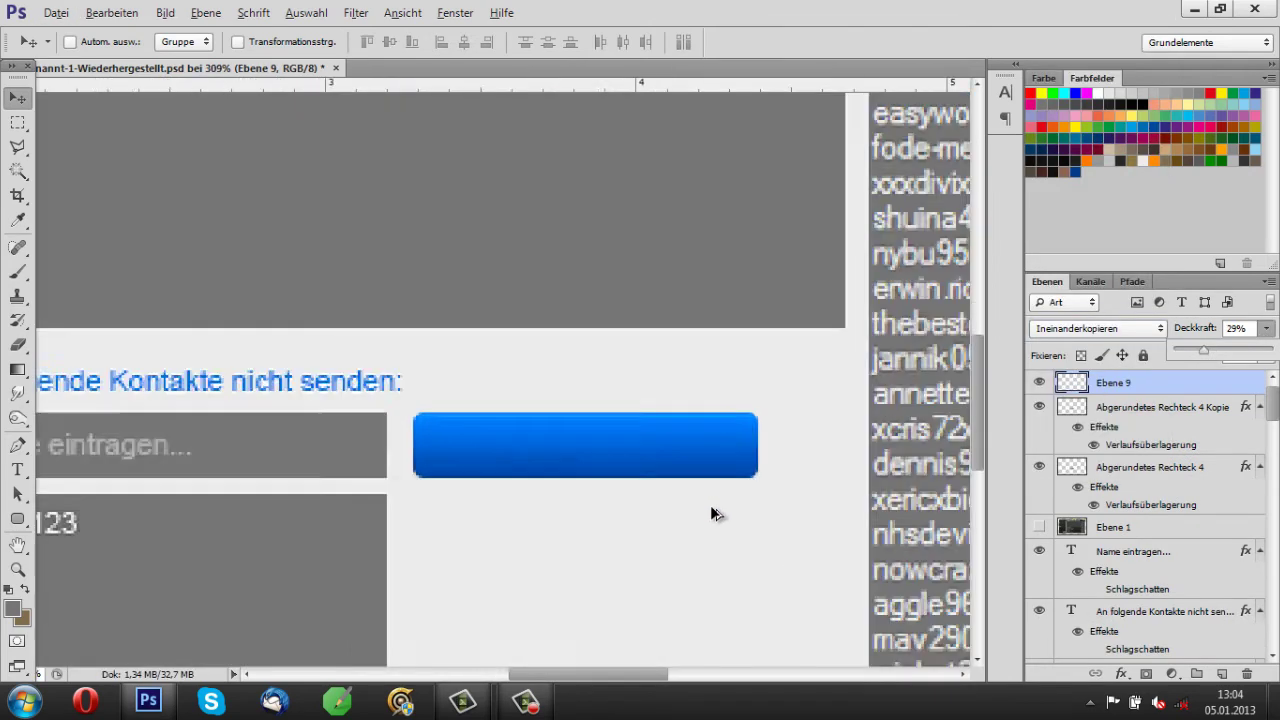
Add a new layer and fill the inner button shape with a white-to-transparent gradient running vertically.
scroll(710, 505, up, 1)
key(b)
click(1222, 673)
ctrl+click(1071, 431)
key(g)
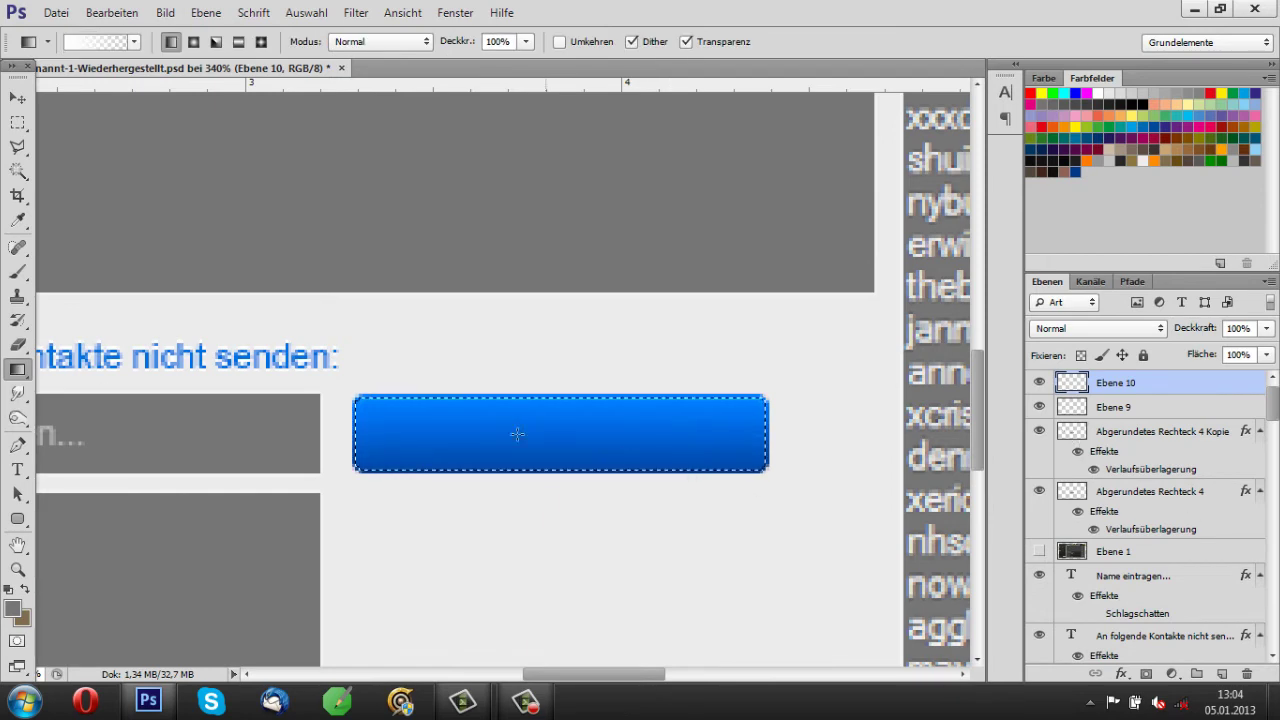
drag(552, 477, 552, 400)
Use an elliptical selection to cut the gradient into a curved gloss over the button's upper half.
drag(17, 122, 60, 146)
drag(565, 397, 852, 440)
click(852, 450)
Try blend mode Ineinanderkopieren with reduced opacity on the button's gloss layer.
click(1098, 328)
click(1086, 231)
click(1266, 328)
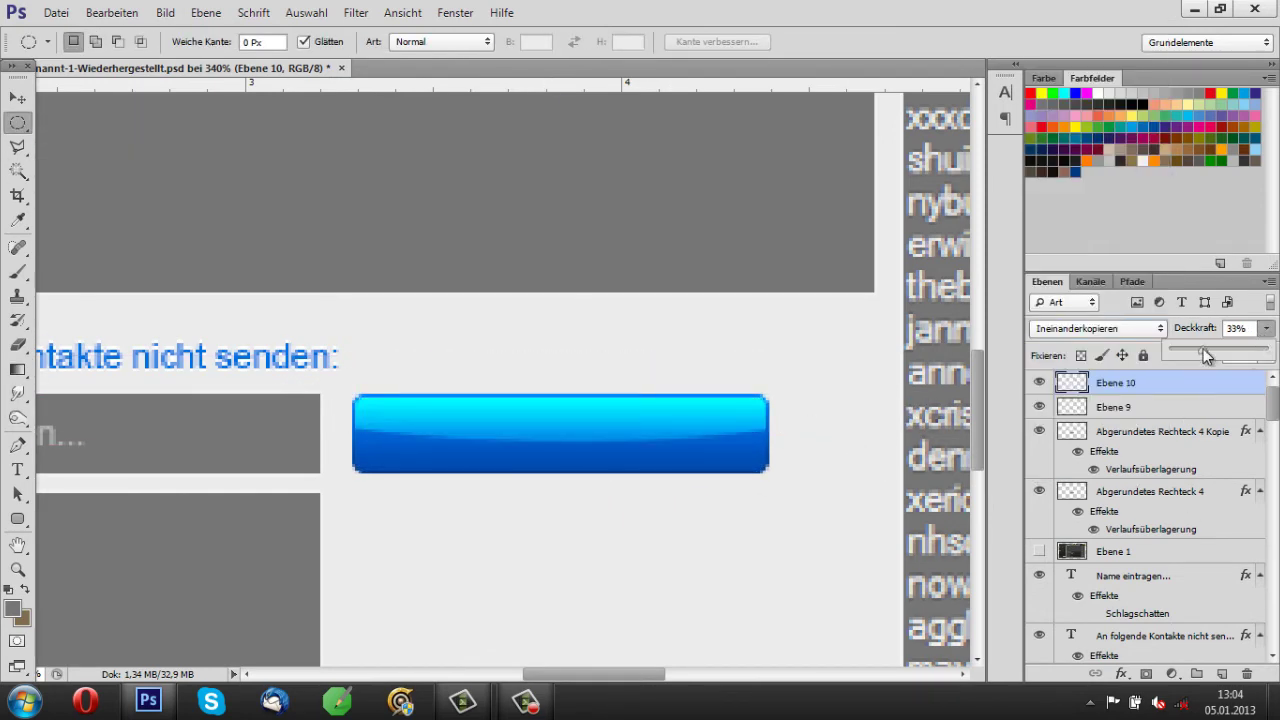
drag(1266, 349, 1200, 349)
Set the button's gloss layer to blend mode Normal with 18% opacity.
key(ctrl+0)
click(1098, 328)
click(1090, 10)
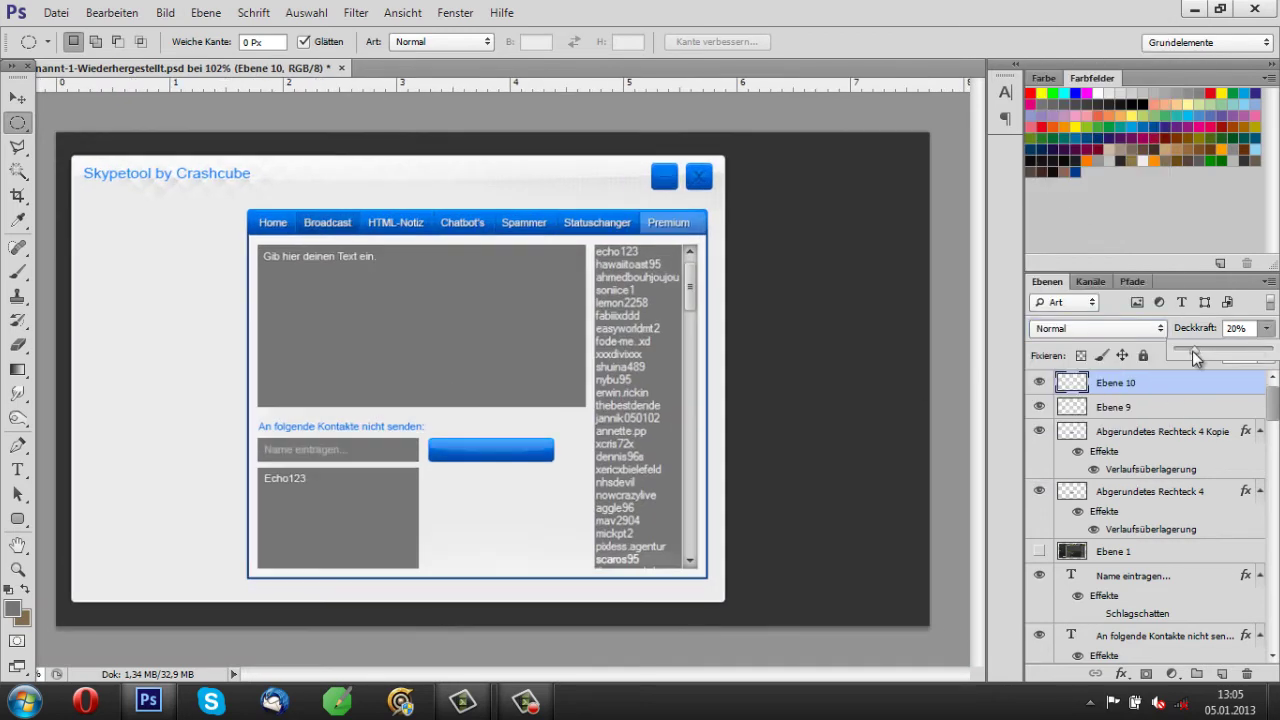
scroll(500, 471, up, 3)
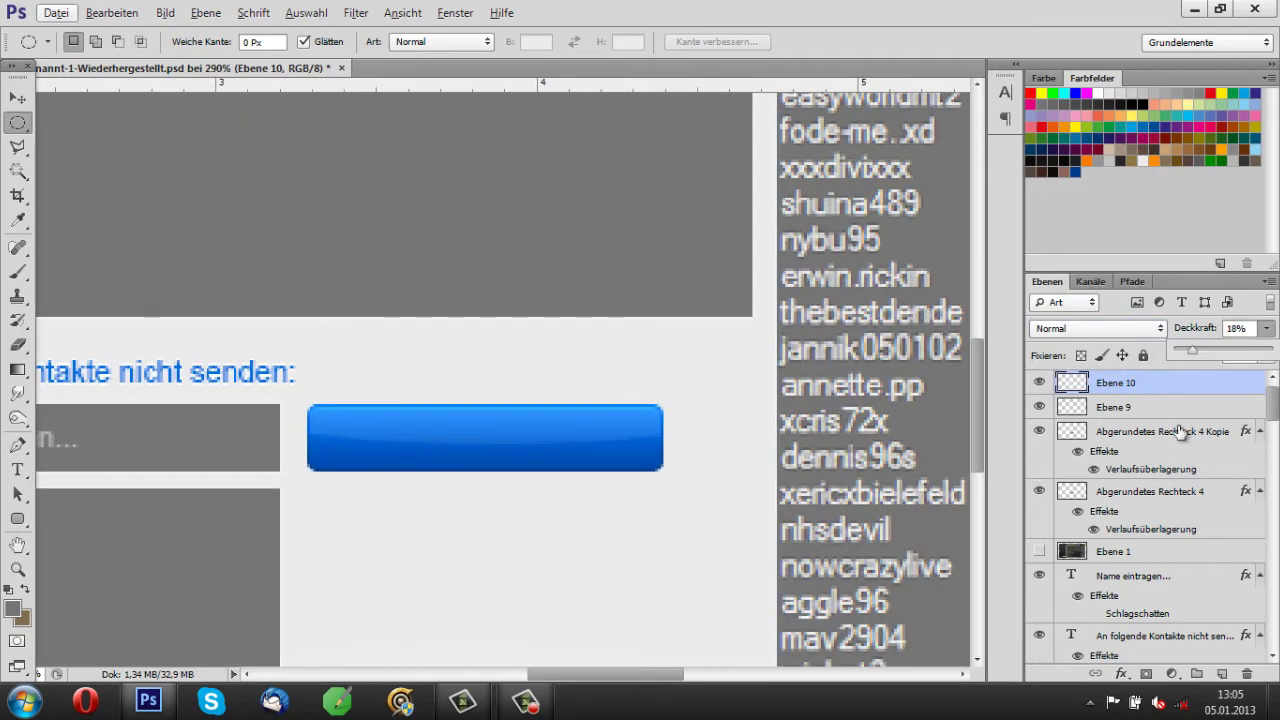
Create a layer group named "Hinzufügen" and put the four button layers into it.
click(1196, 673)
shift+click(1150, 512)
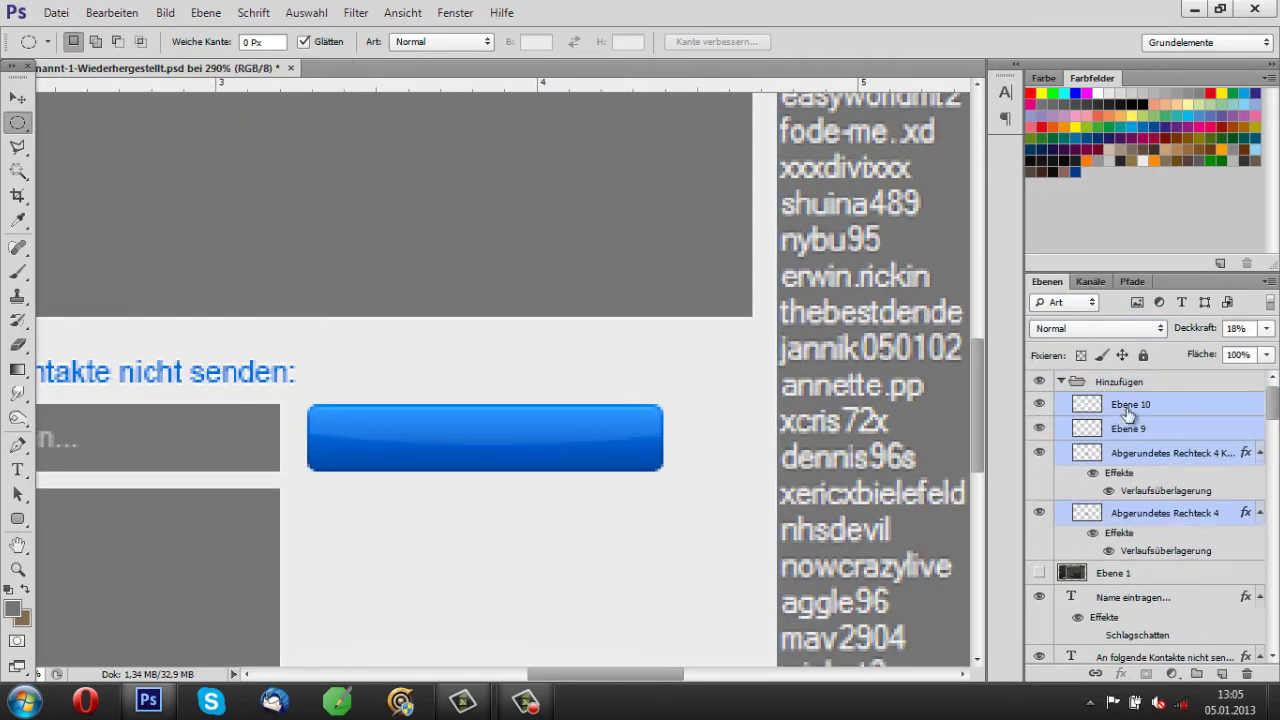
Add the white Arial label "Hinzufügen" centred on the blue button, above its gloss layers in the Hinzufügen group.
click(1116, 404)
key(t)
click(397, 440)
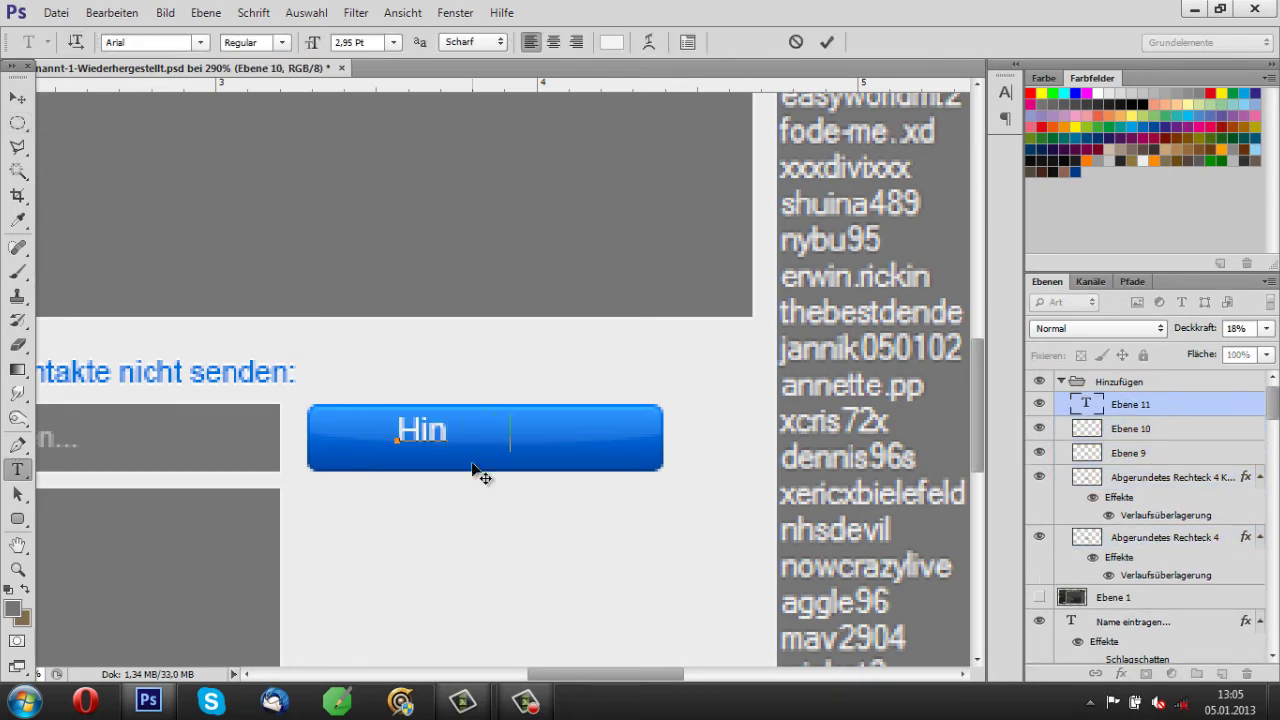
key(ctrl+Return)
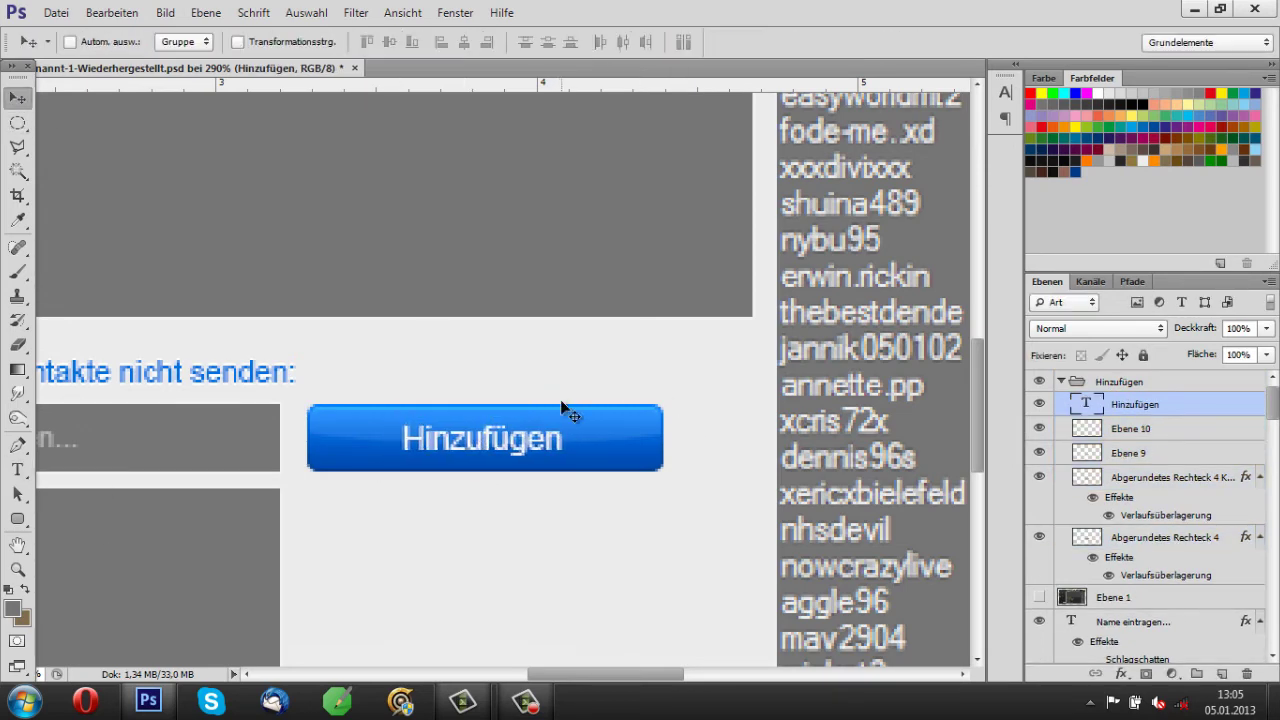
Duplicate the "Hinzufügen" label and recolour the lower text copy dark blue 0052ba as its shadow.
scroll(587, 421, down, 3)
scroll(587, 421, up, 2)
key(ctrl+j)
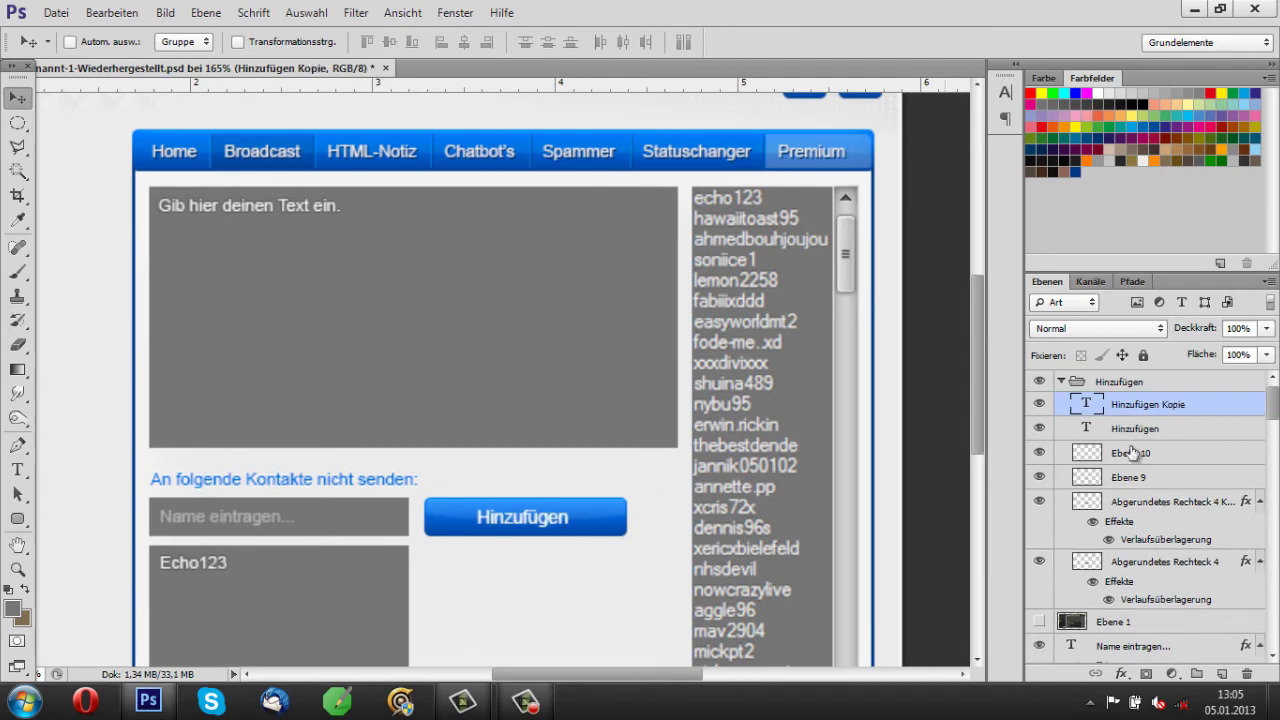
click(1150, 430)
double_click(1087, 430)
click(611, 42)
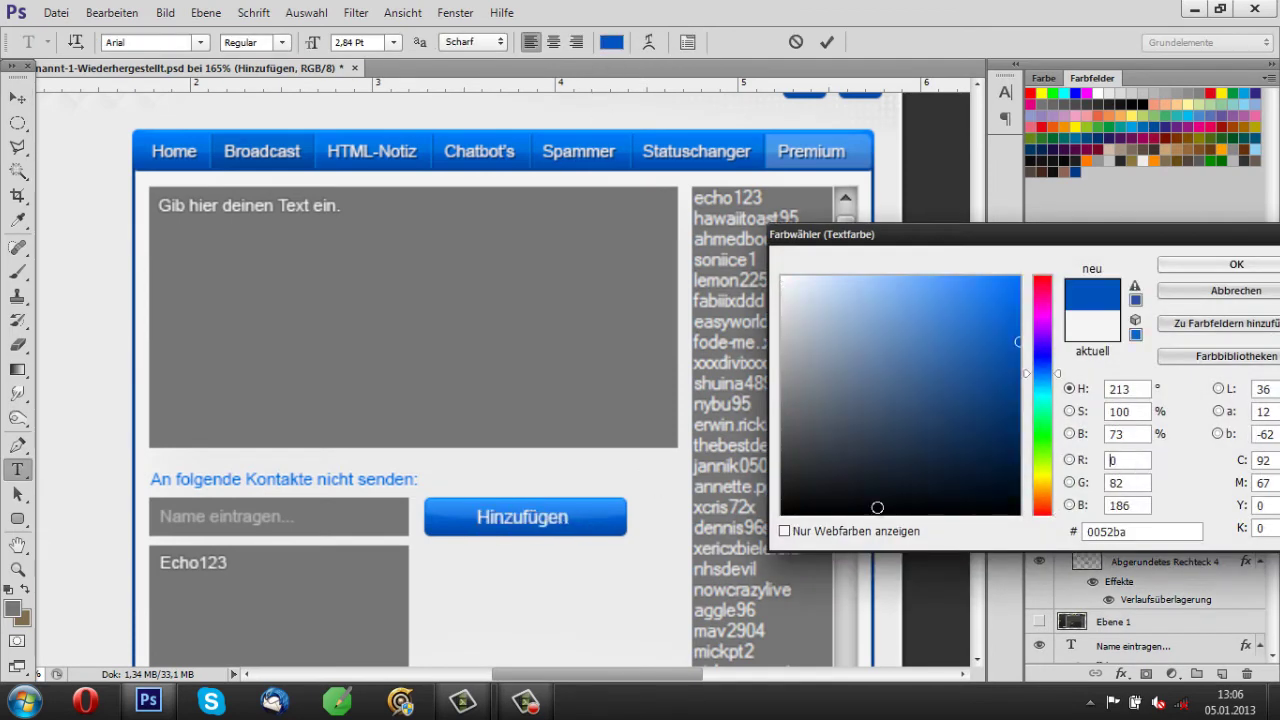
key(Return)
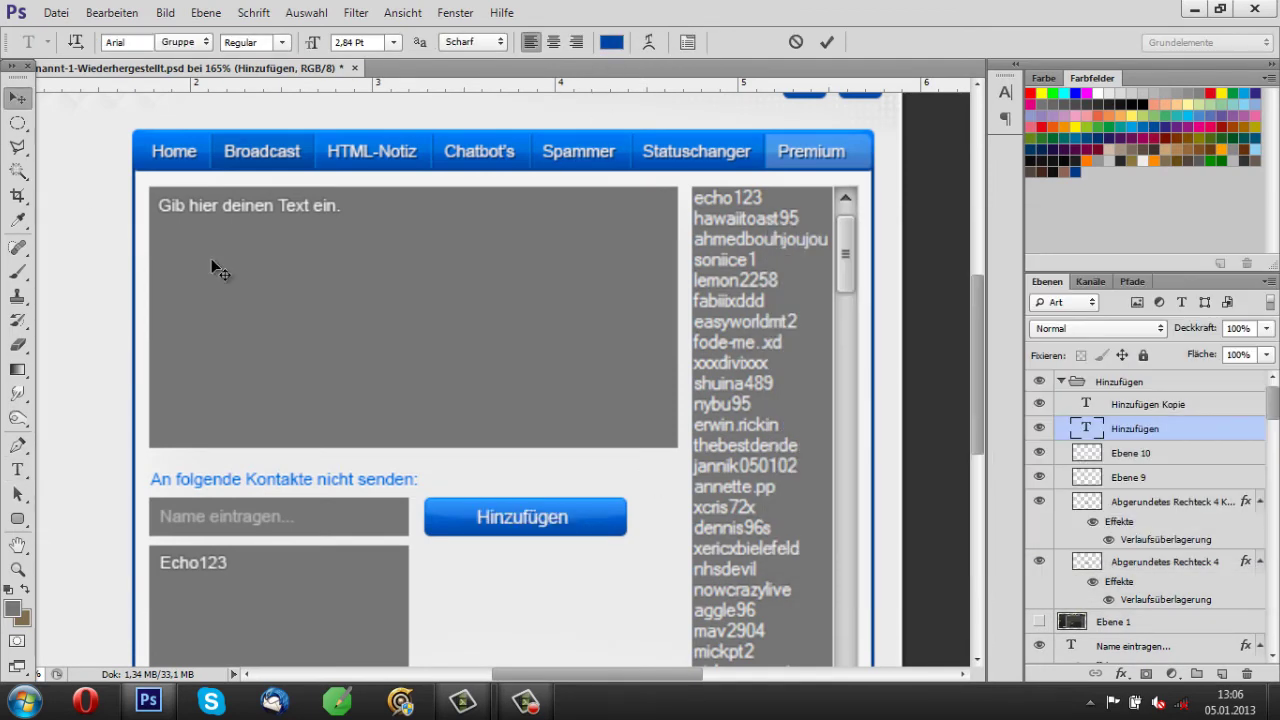
key(ctrl+Return)
scroll(756, 498, down, 2)
Duplicate the Hinzufügen button group and name the copy "Entfernen".
click(1113, 384)
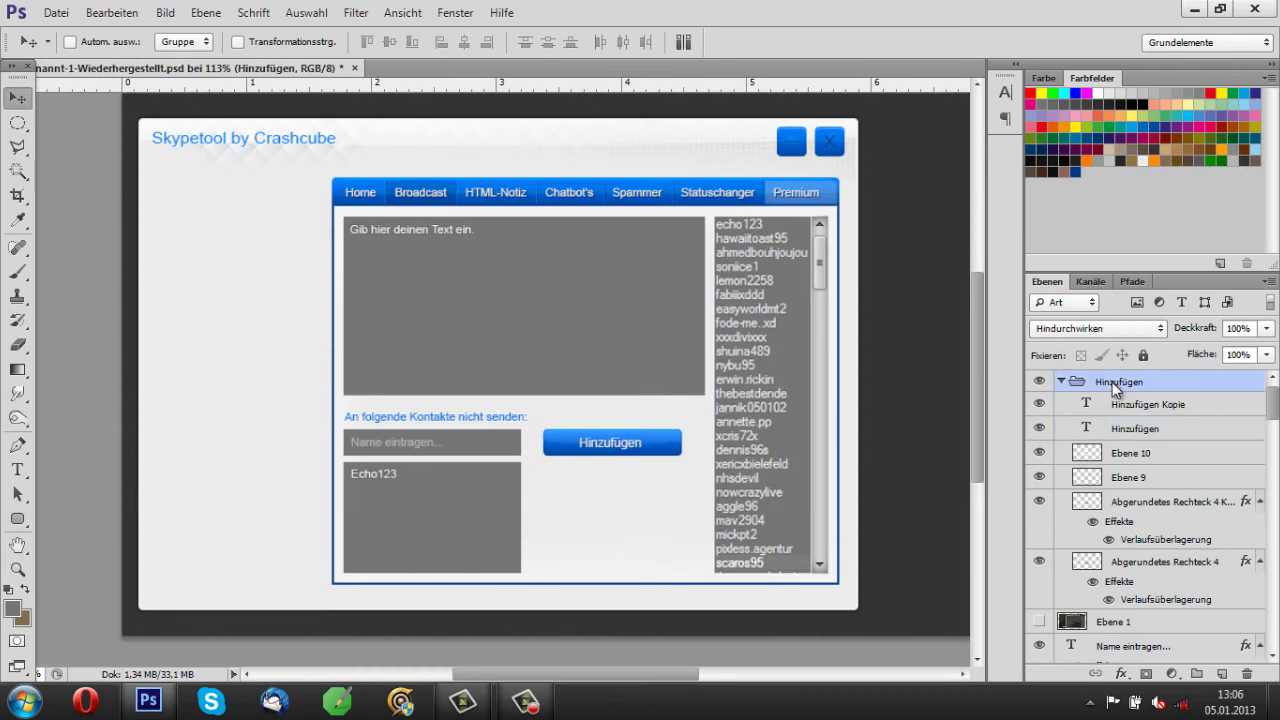
right_click(1108, 381)
click(928, 220)
key(Return)
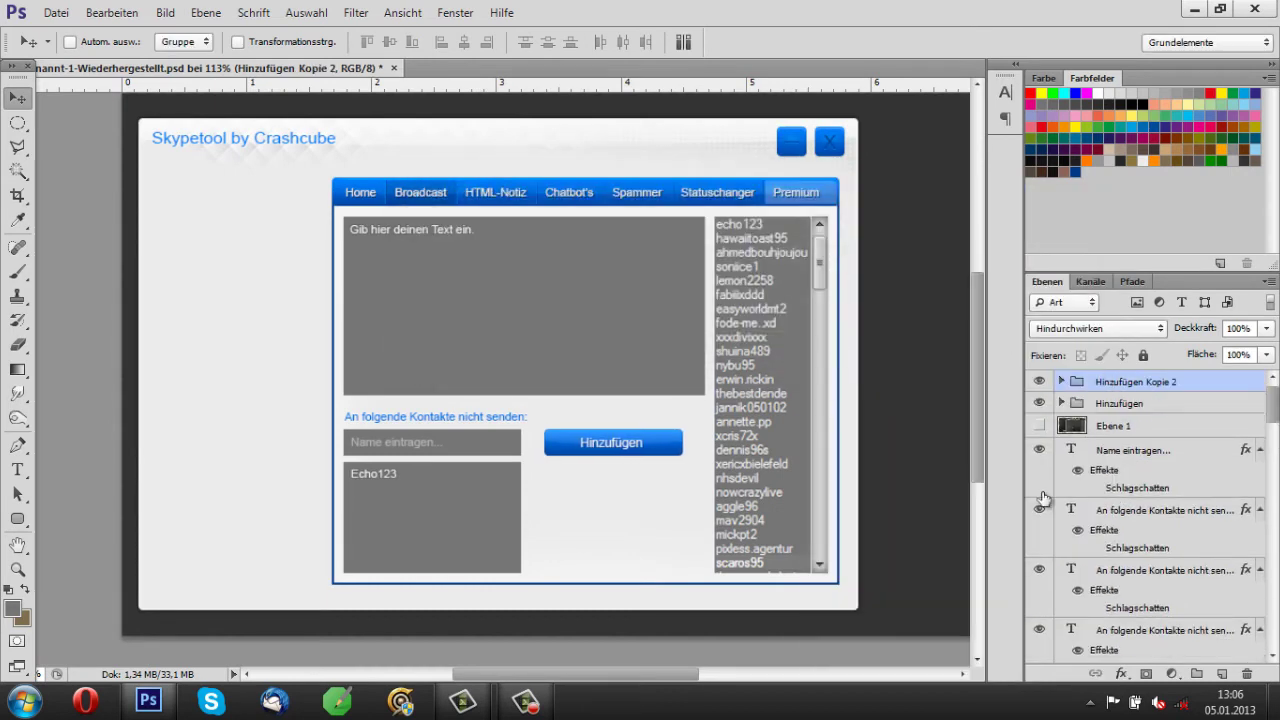
click(1039, 425)
click(1039, 425)
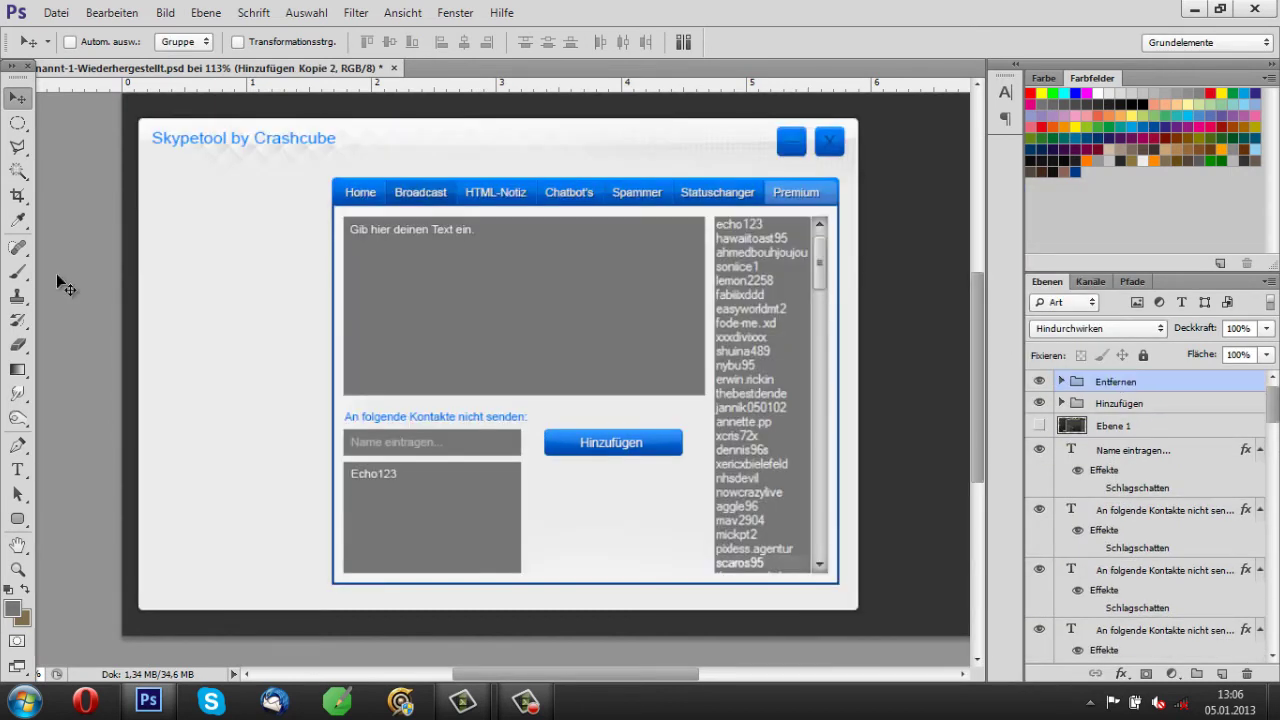
Move the Entfernen button group straight down so it sits just below the Hinzufügen button with a small gap.
key(Down)
key(Down)
key(Down)
key(Down)
key(Down)
key(Down)
key(Down)
key(Down)
key(Down)
key(Down)
key(Down)
key(Down)
key(Down)
key(Down)
key(Down)
key(Down)
key(Down)
key(Down)
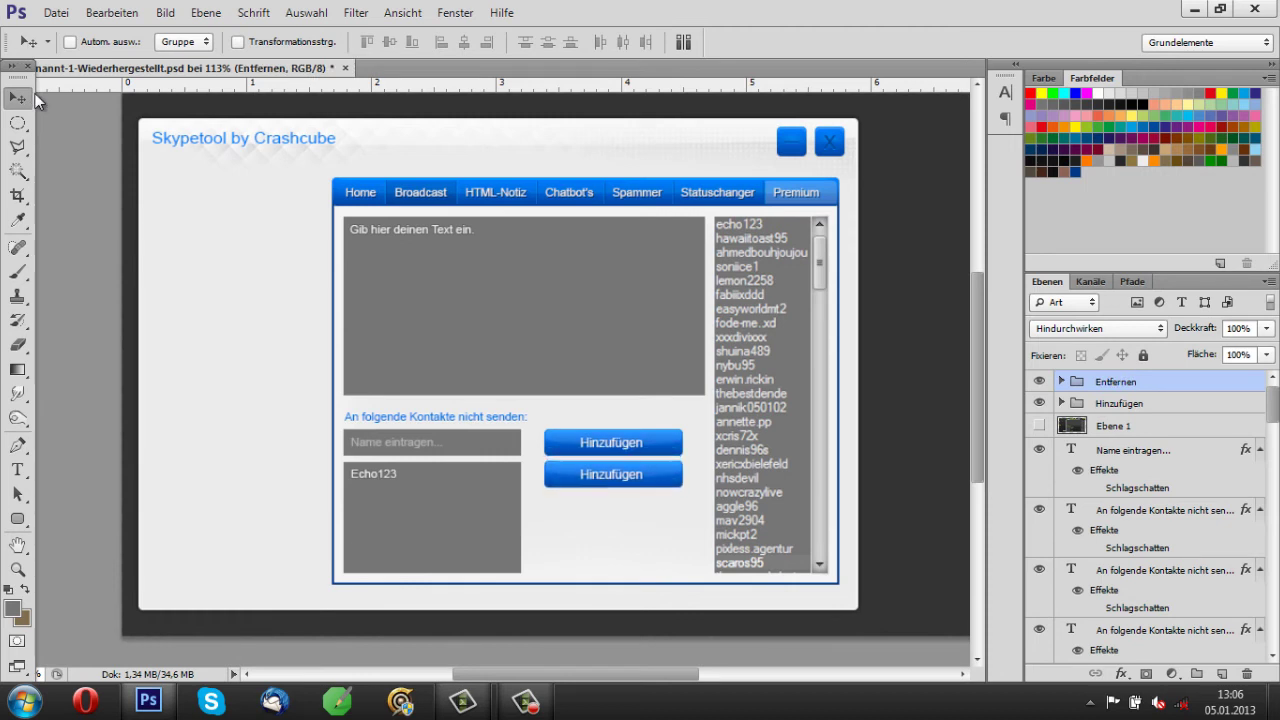
Change both text layers of the second button to "Entfernen" and centre them on the button.
key(t)
double_click(671, 490)
text(Entfernen)
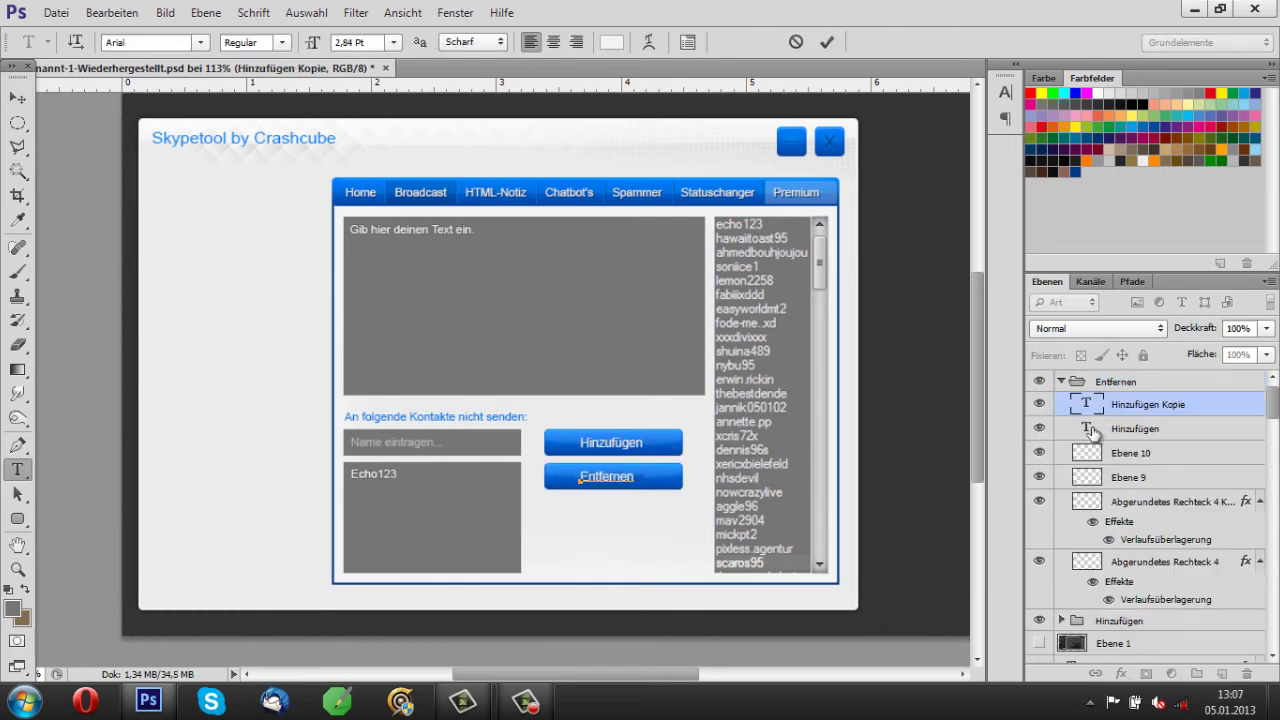
click(1092, 431)
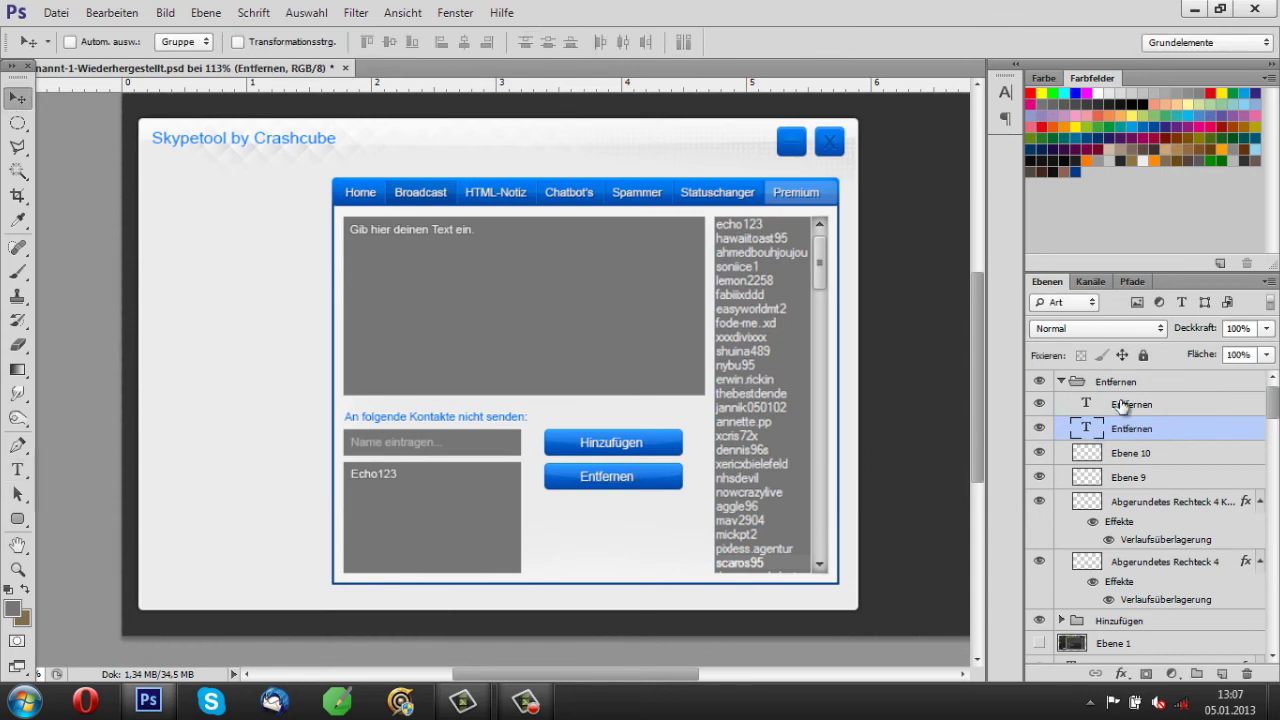
ctrl+click(1120, 404)
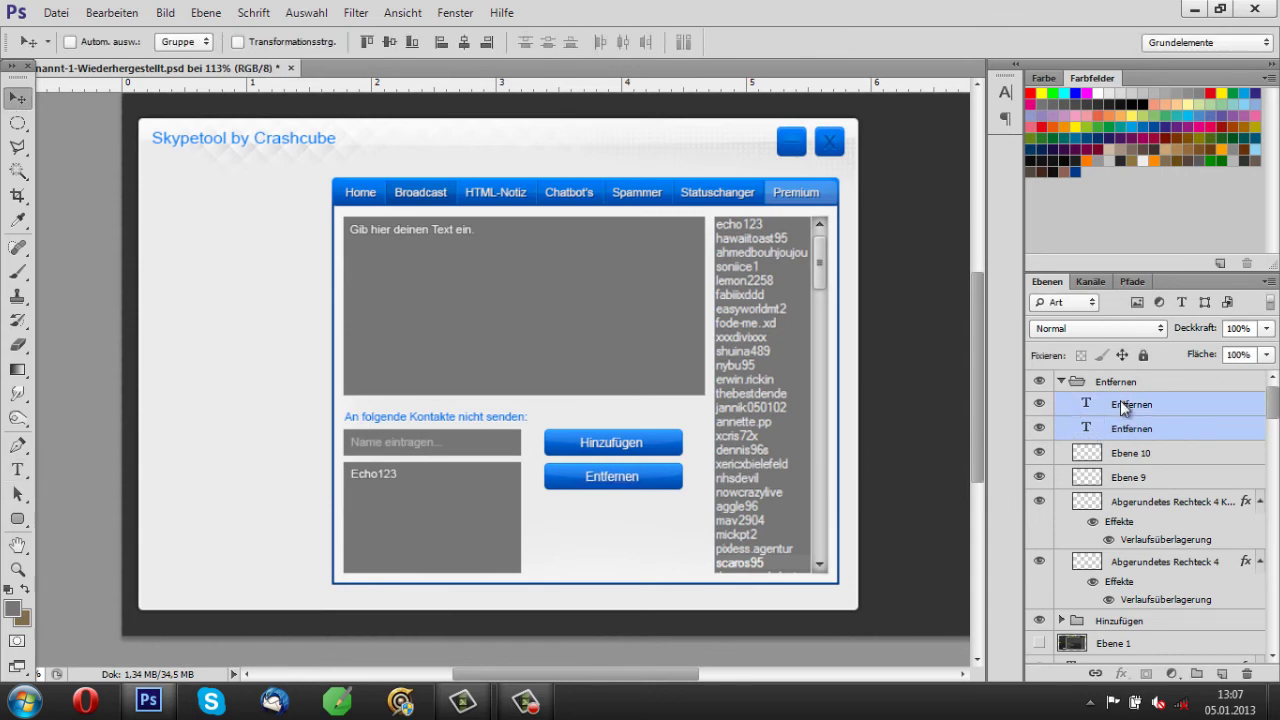
Duplicate the Entfernen button group and name the copy "Speichern".
click(1132, 382)
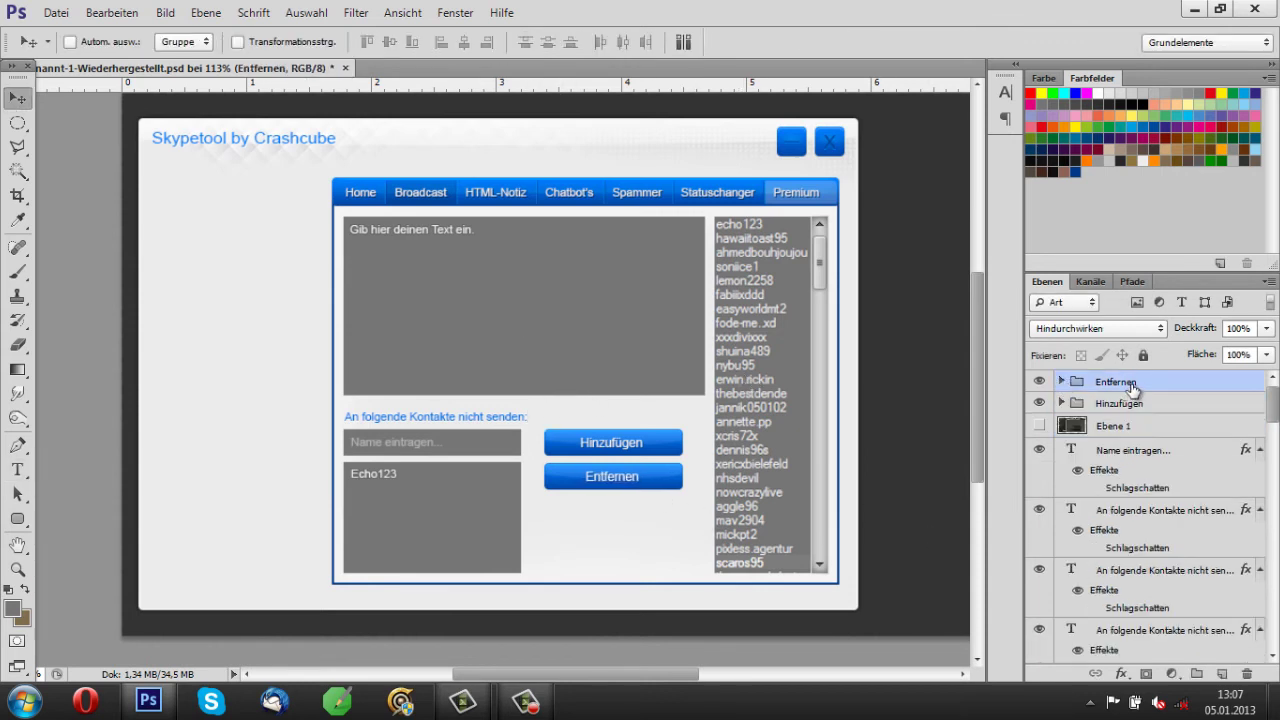
key(ctrl+j)
double_click(1131, 381)
text(Speichern)
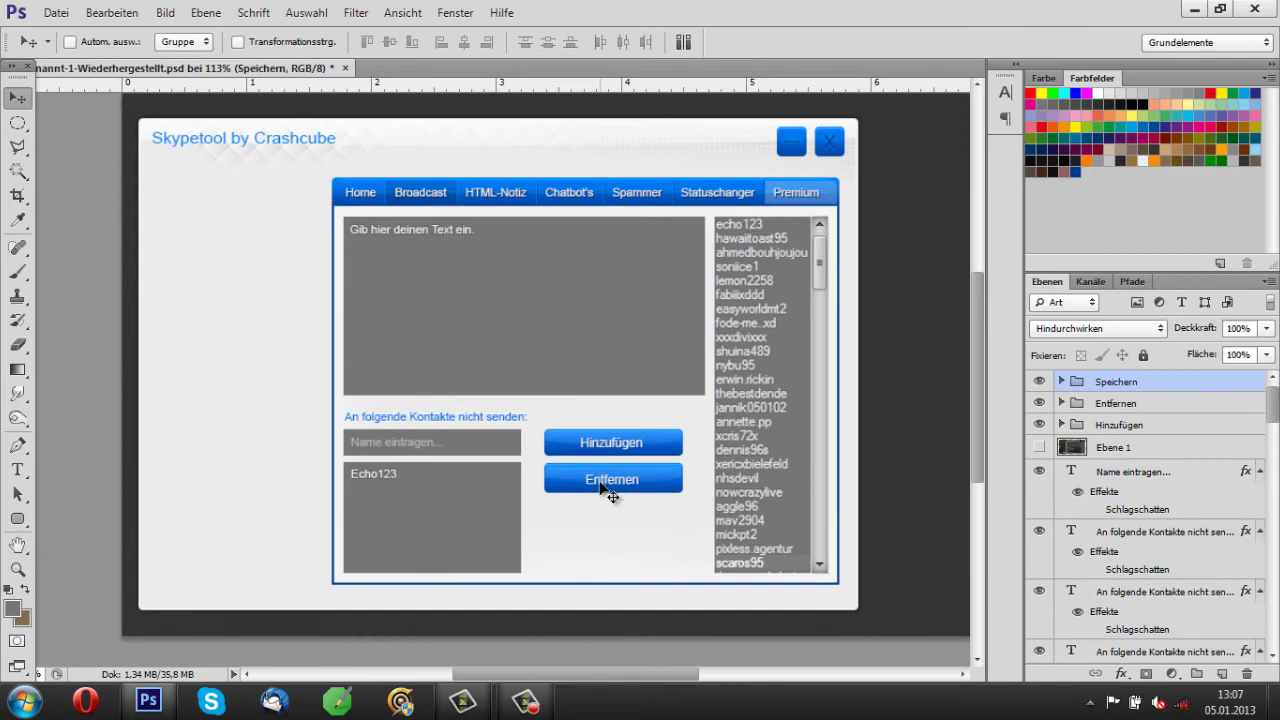
Move the Speichern button group straight down below the Entfernen button, keeping the same gap between the buttons.
key(Down)
key(Down)
key(Down)
key(Down)
key(Down)
key(Down)
key(Down)
key(Down)
key(Down)
key(Down)
key(Down)
key(Down)
key(Down)
key(Down)
key(Down)
key(Down)
key(Down)
key(Down)
key(Down)
key(Down)
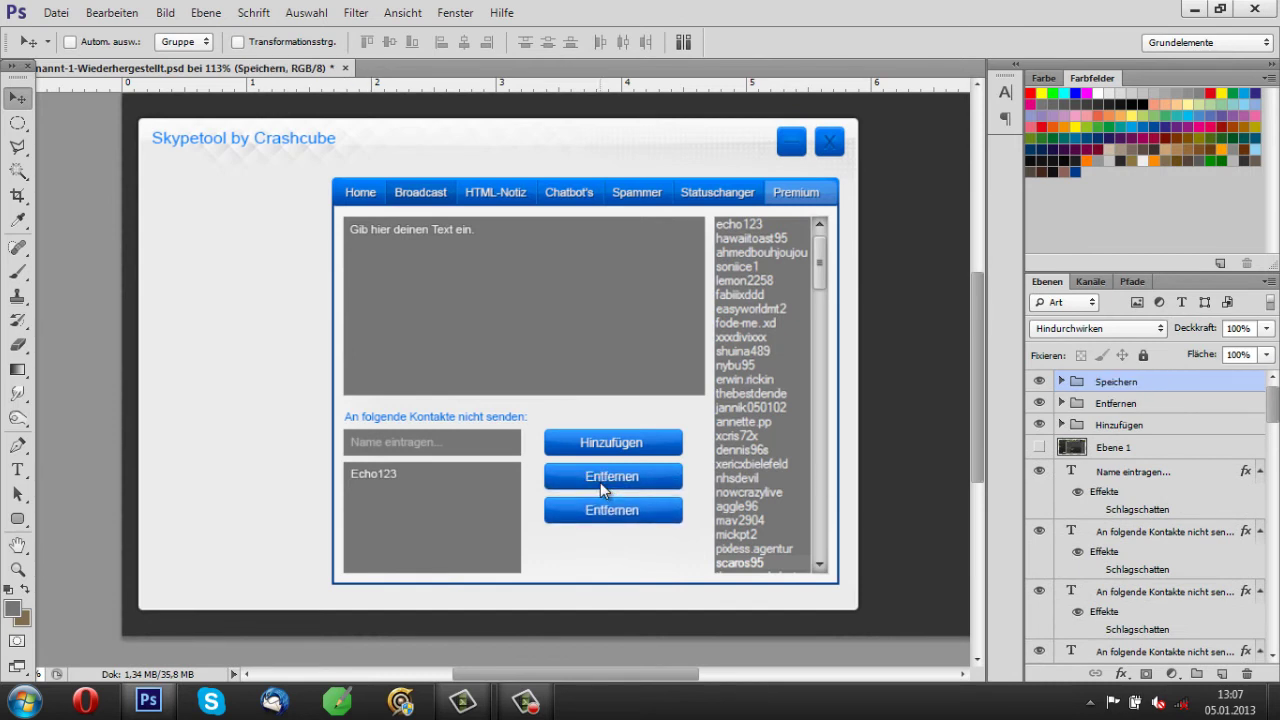
Change the label and its shadow text on the third button to "Speichern".
key(t)
click(612, 511)
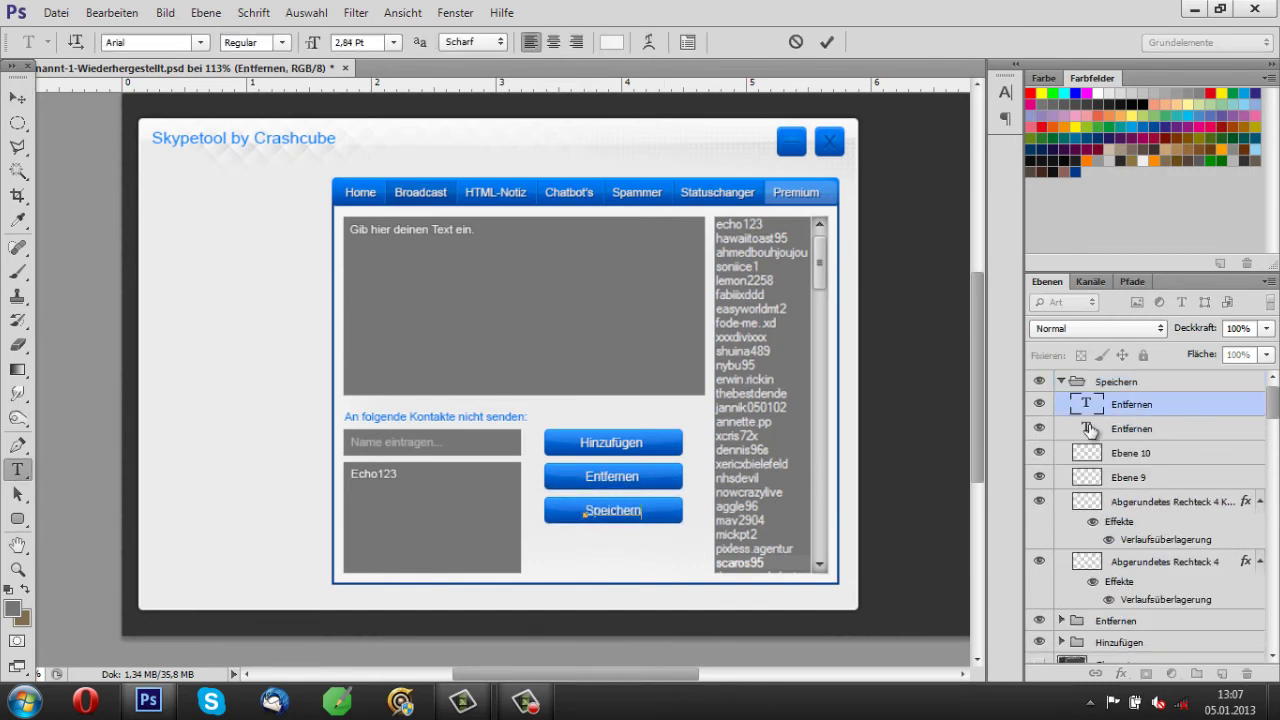
double_click(1088, 428)
key(ctrl+Return)
key(v)
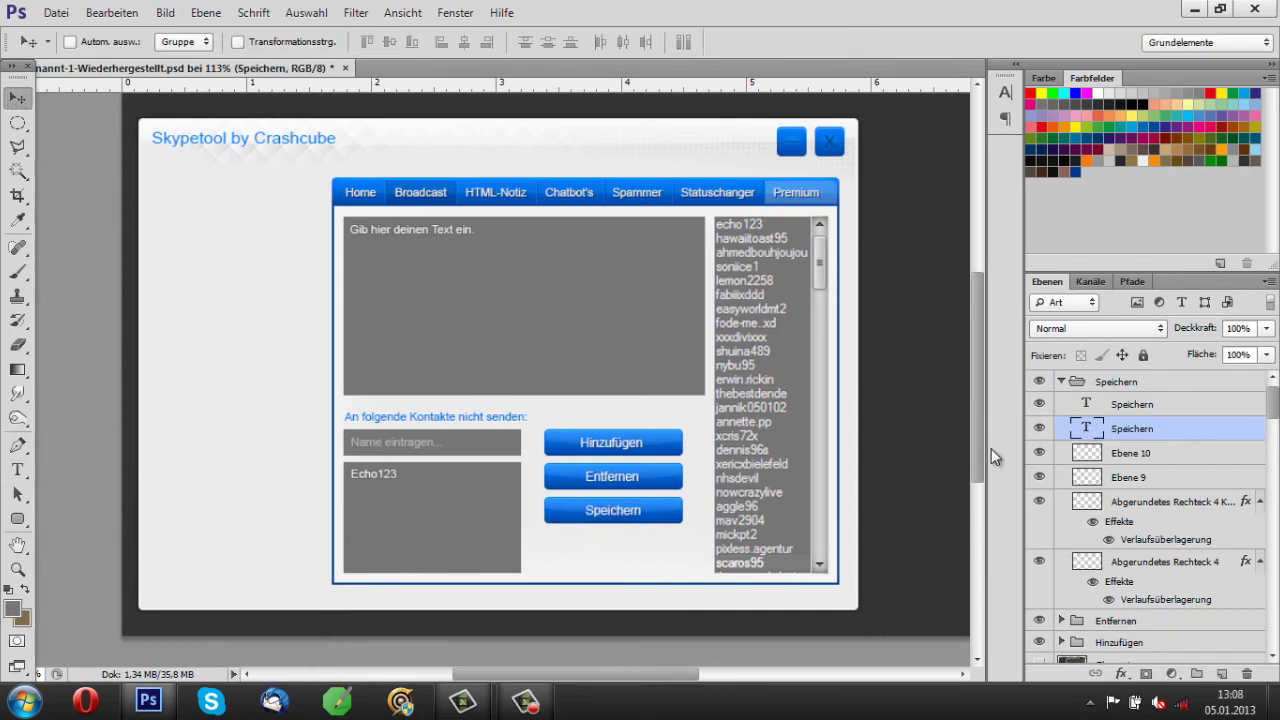
Duplicate the Speichern button group and name the copy "Broadcast".
click(1061, 381)
right_click(1116, 381)
click(818, 216)
click(816, 212)
double_click(1140, 379)
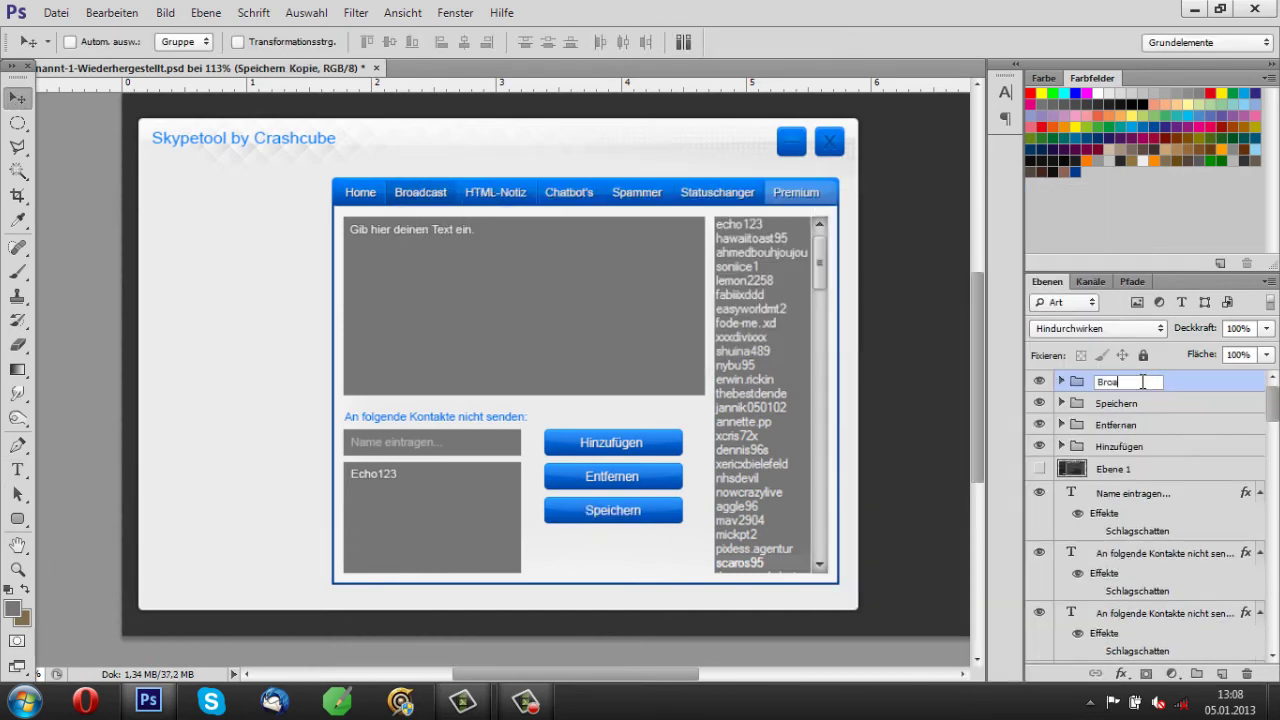
Move the Broadcast button group down with a larger gap, level with the lower edge of the exclusion list box.
key(Down)
key(Down)
key(Down)
key(Down)
key(Down)
key(Down)
key(Down)
key(Down)
key(Down)
key(Down)
key(Down)
key(Down)
key(Down)
key(Down)
key(Down)
key(Down)
key(Down)
key(Down)
key(Down)
key(Down)
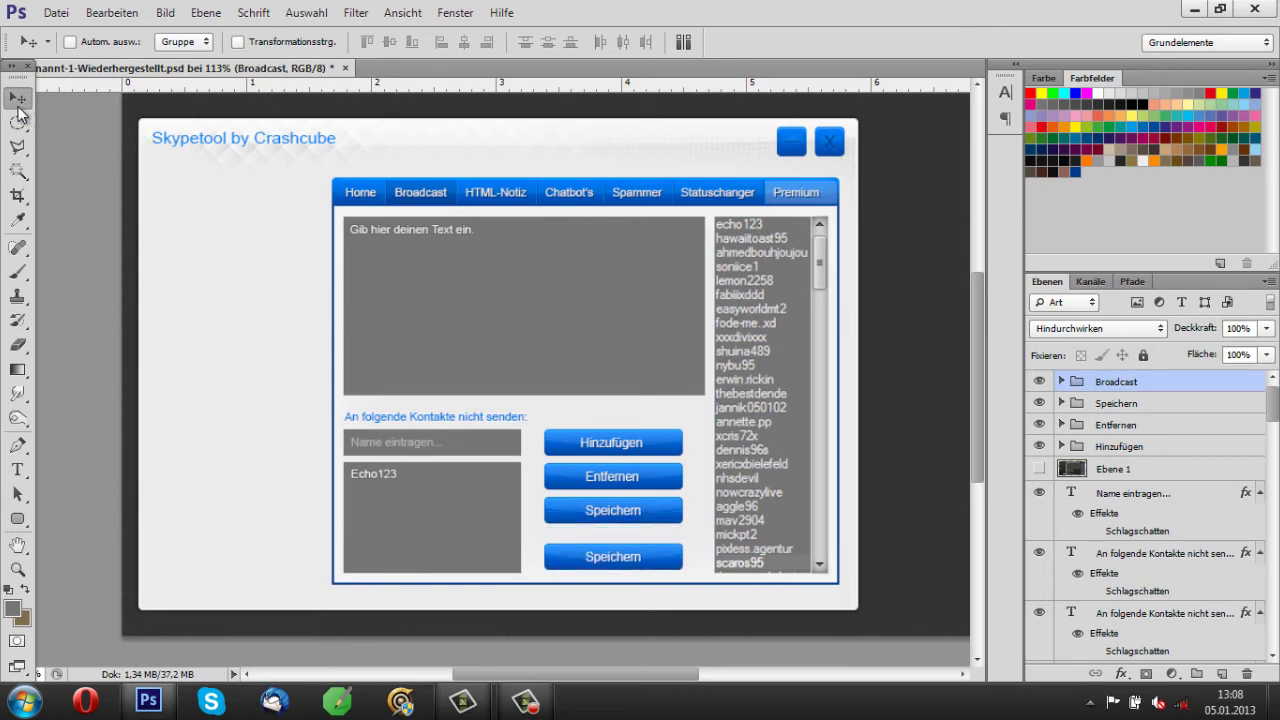
Set the dark stop of the gradient overlay on the Broadcast button's upper rectangle layer to magenta aa00a4.
click(1061, 381)
scroll(1100, 454, down, 1)
double_click(1110, 481)
click(950, 322)
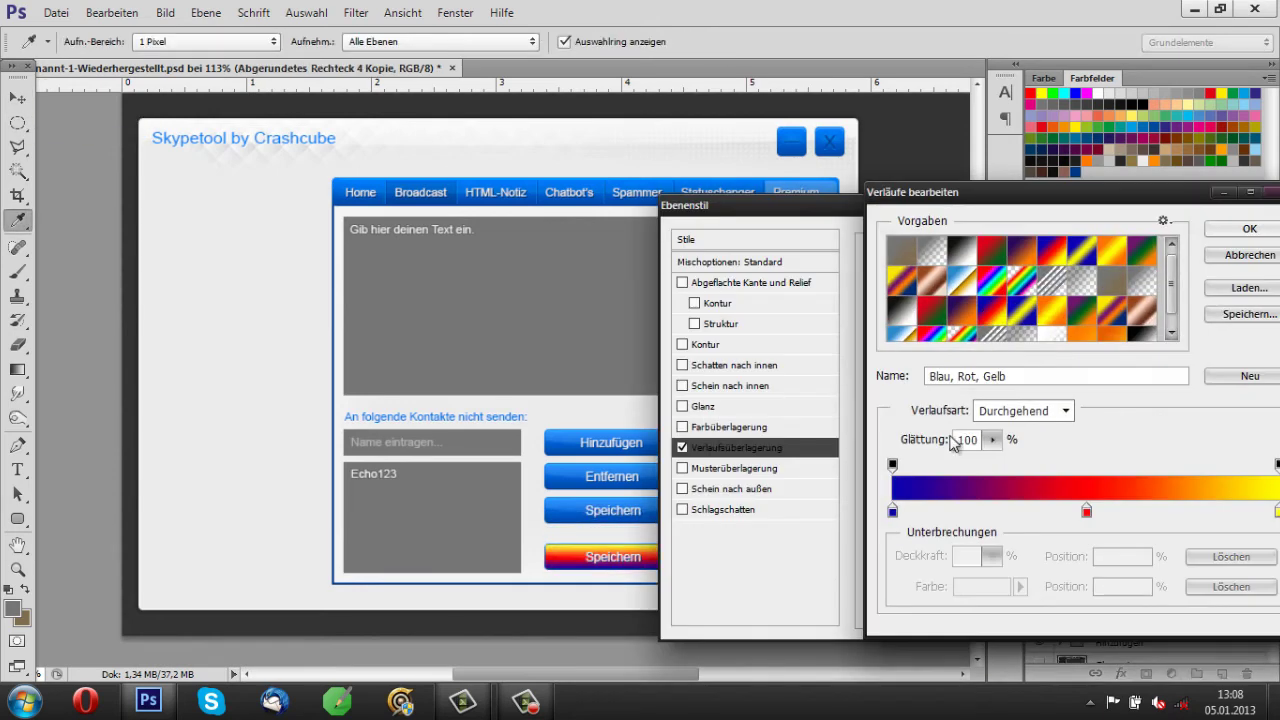
click(1230, 256)
click(975, 330)
click(893, 512)
double_click(893, 512)
click(1048, 318)
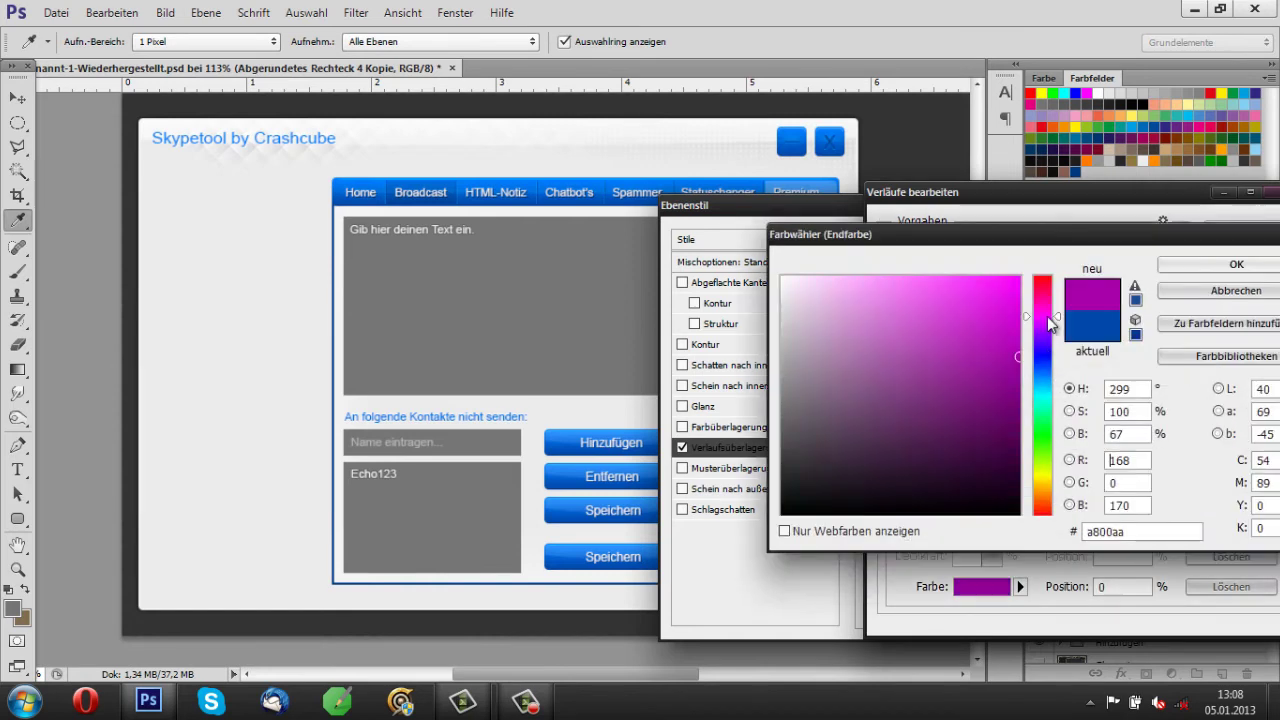
key(Return)
Set the bright stop of the Broadcast button's gradient overlay to violet d200ff.
click(982, 586)
click(1045, 316)
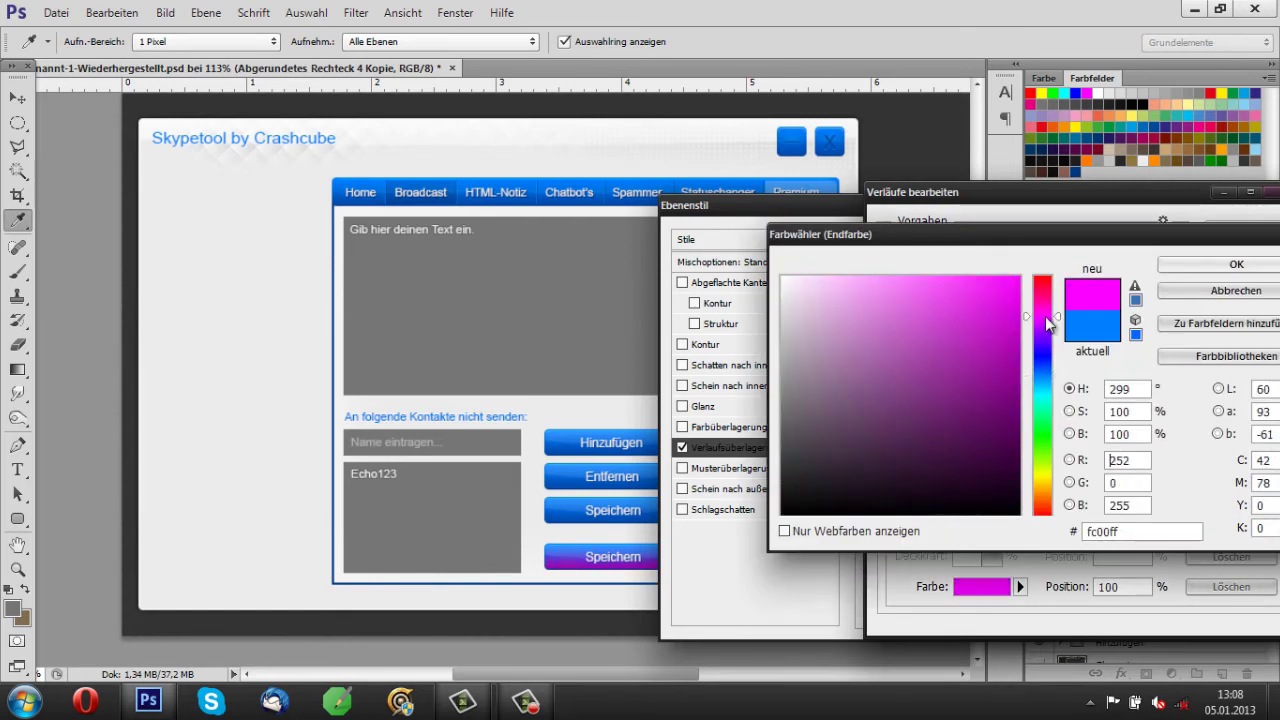
mouse_move(1045, 316)
mouse_down()
mouse_move(1048, 415)
mouse_move(1052, 322)
mouse_up()
click(1236, 264)
Fine-tune the hues of both gradient stops on the Broadcast button and apply the magenta-violet gradient overlay.
click(891, 522)
click(982, 586)
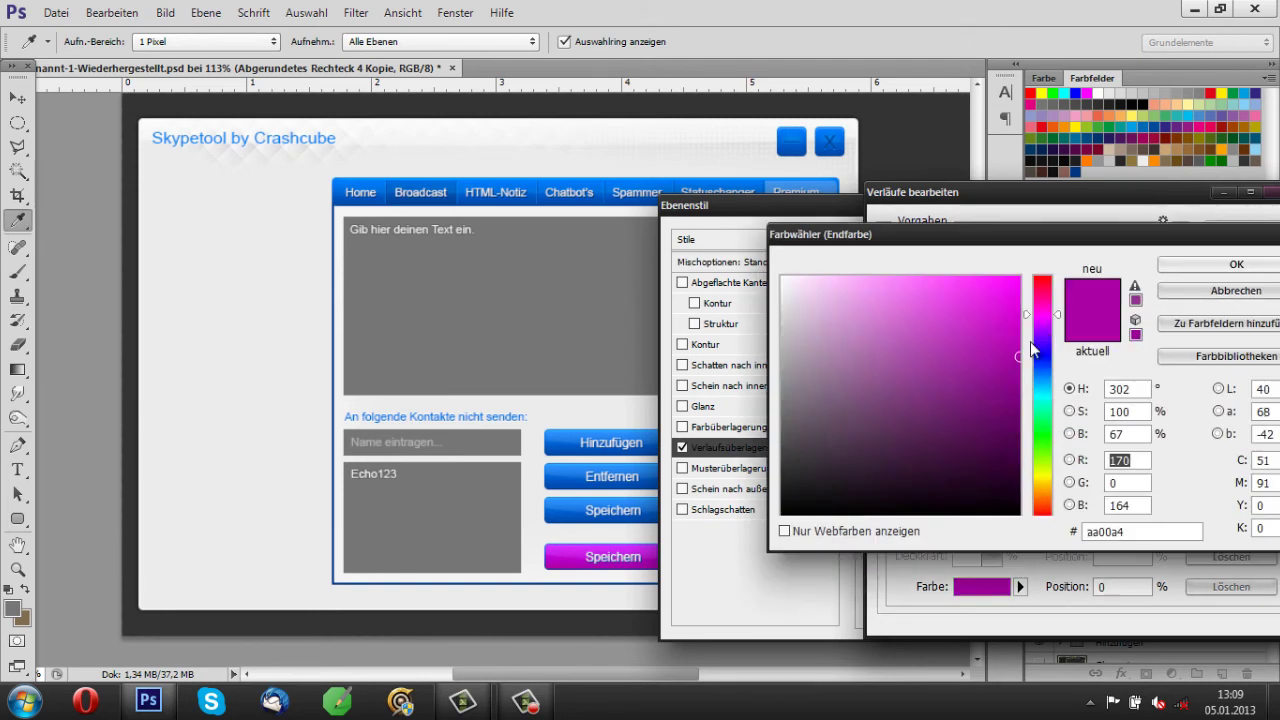
click(1200, 288)
click(982, 586)
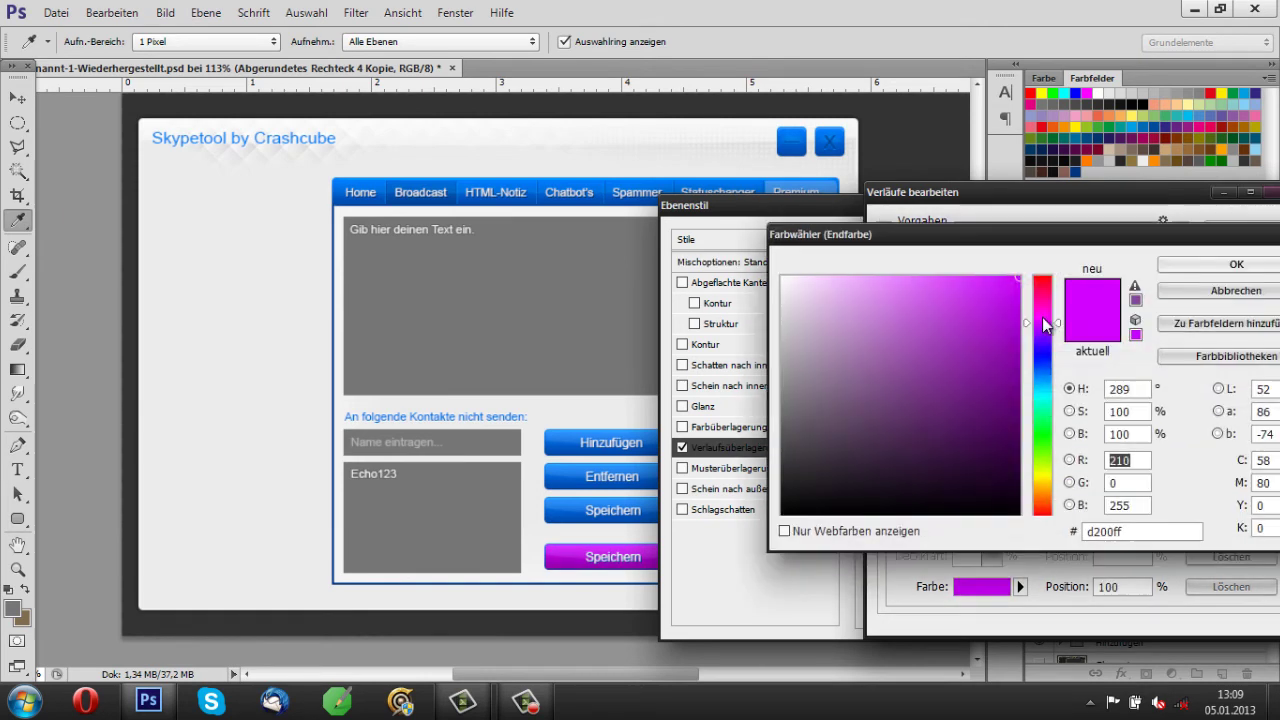
click(1043, 319)
click(1193, 262)
key(Return)
key(Return)
Paste the magenta gradient style onto the Broadcast group's lower rectangle layer and darken its dark stop to 770090.
right_click(1165, 560)
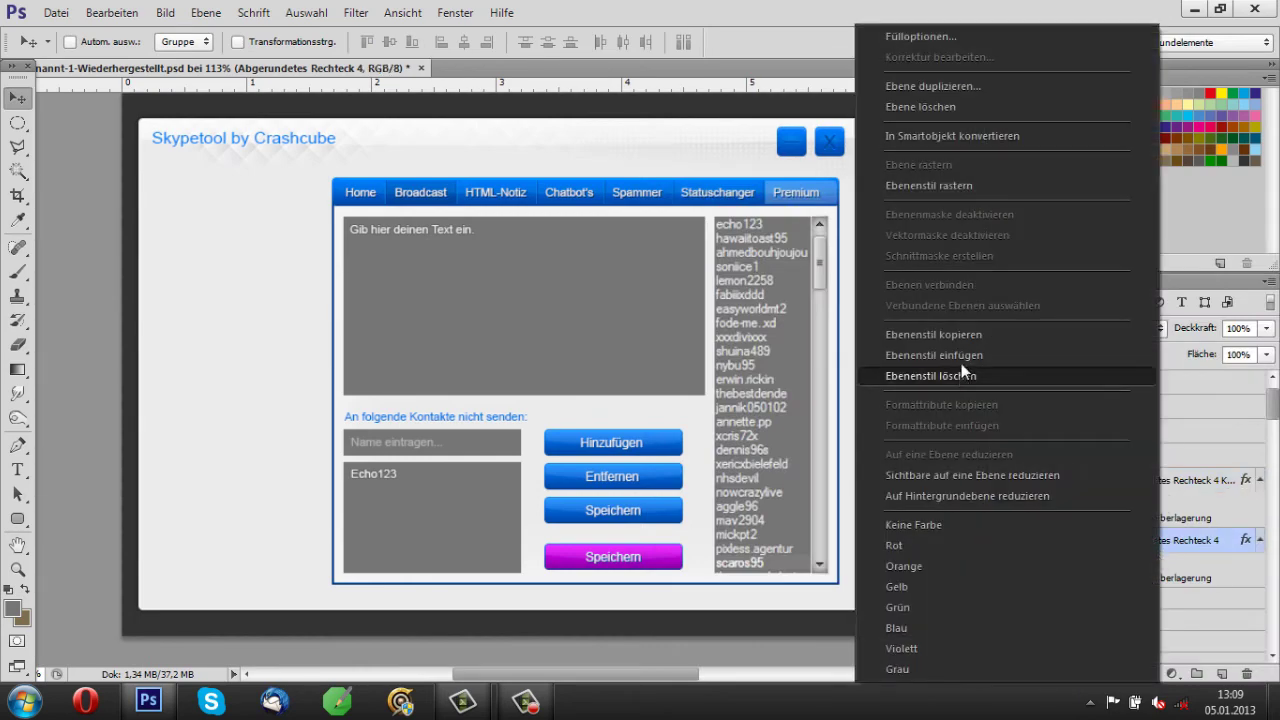
click(961, 363)
double_click(1145, 592)
click(1015, 319)
click(965, 661)
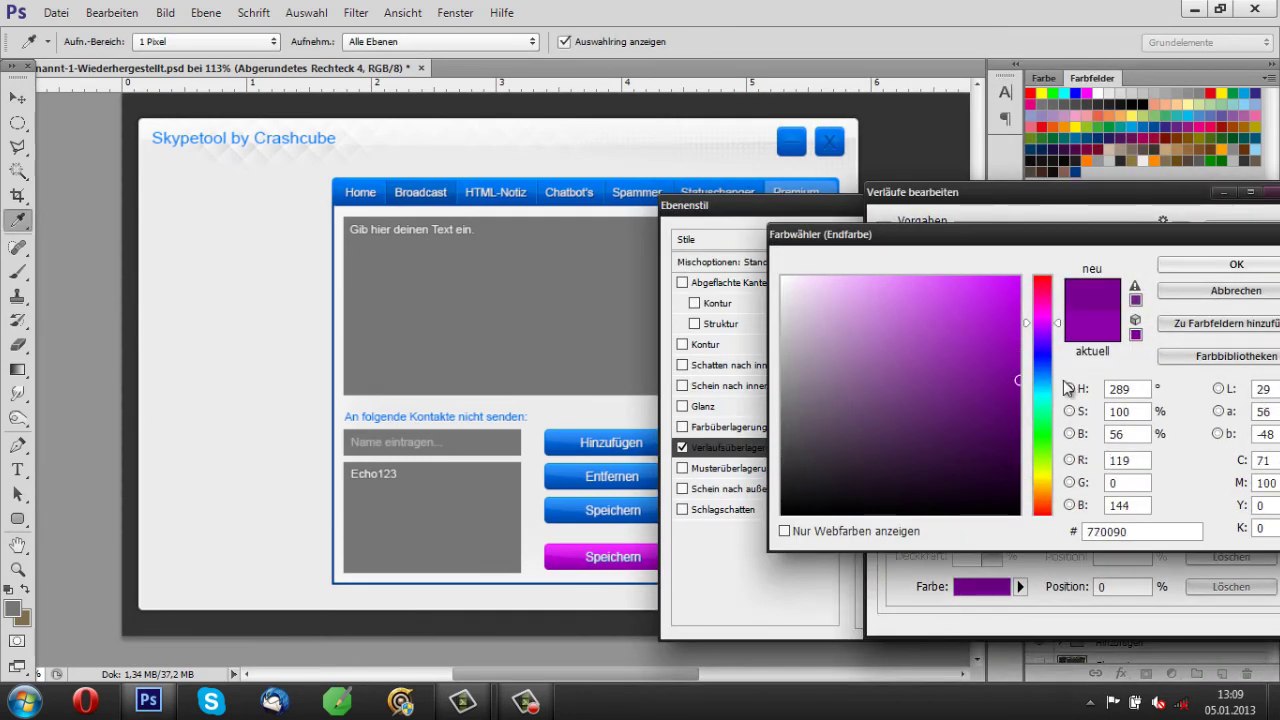
key(Return)
key(Return)
key(Return)
Set layer Ebene 9 of the Broadcast button to blend mode Normal with 52% opacity.
scroll(500, 606, down, 1)
scroll(482, 586, up, 2)
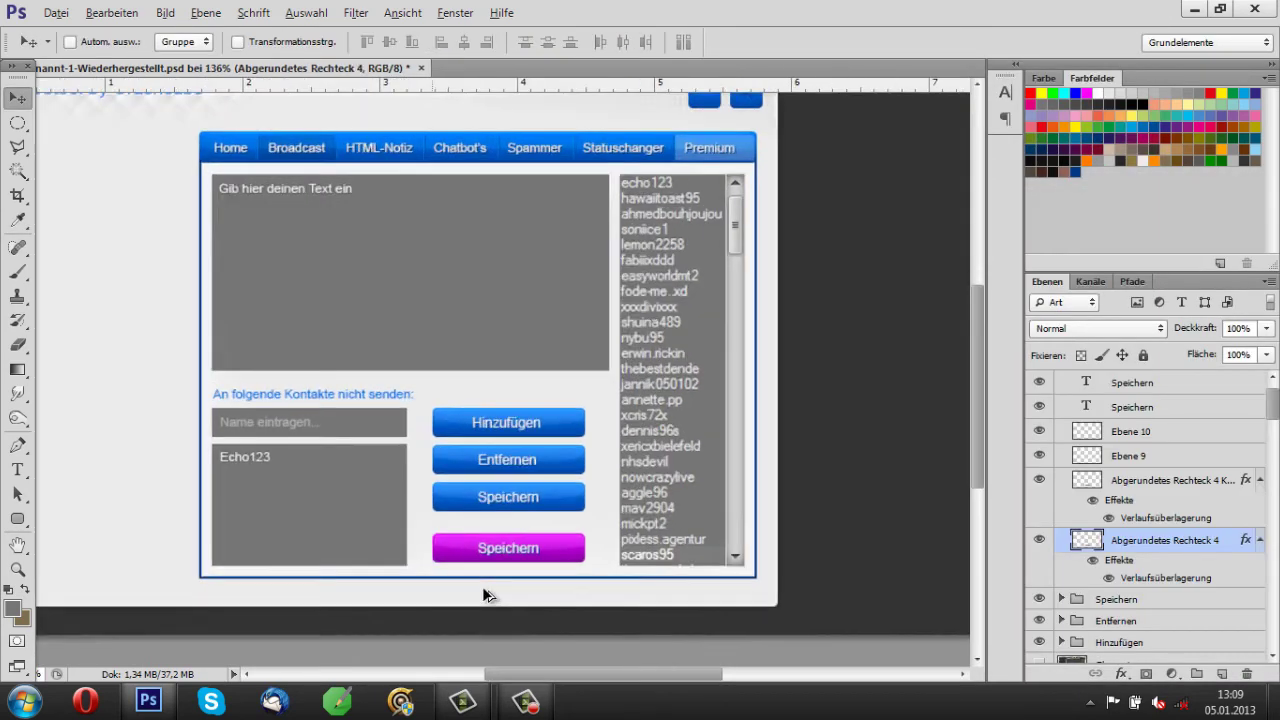
click(1063, 463)
click(1267, 328)
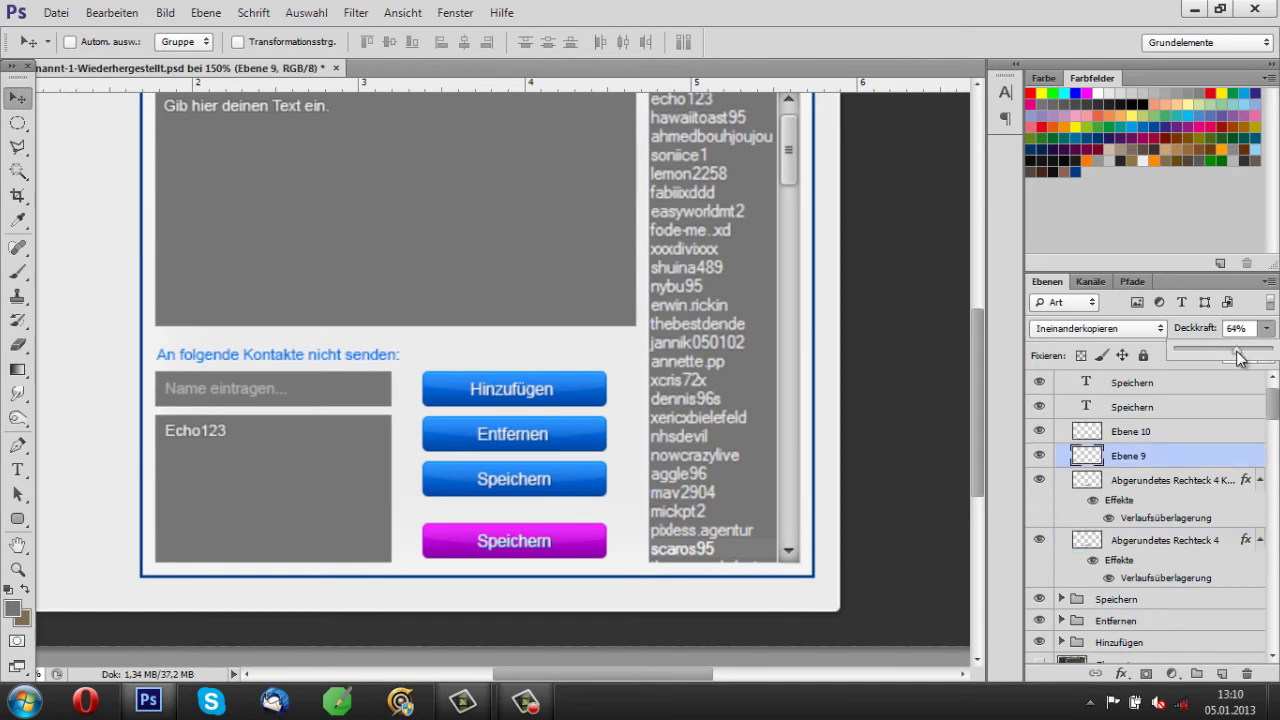
click(1140, 222)
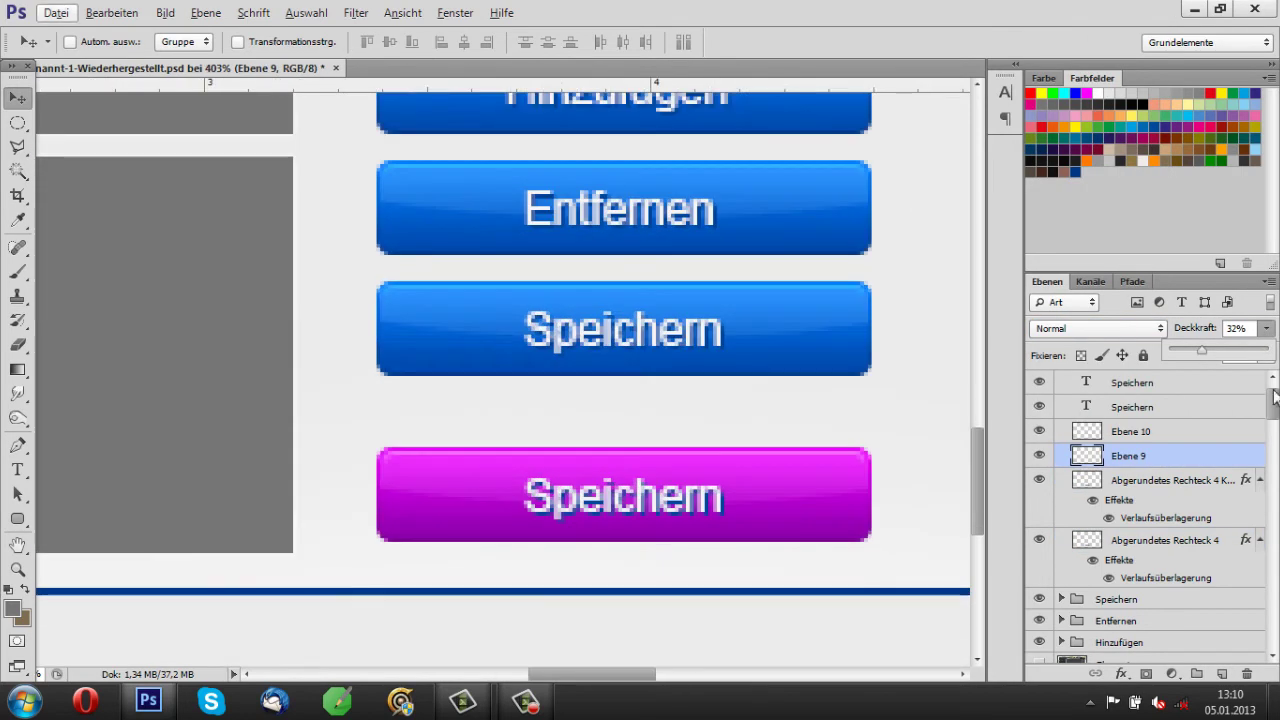
drag(1217, 357, 1229, 358)
scroll(690, 370, down, 3)
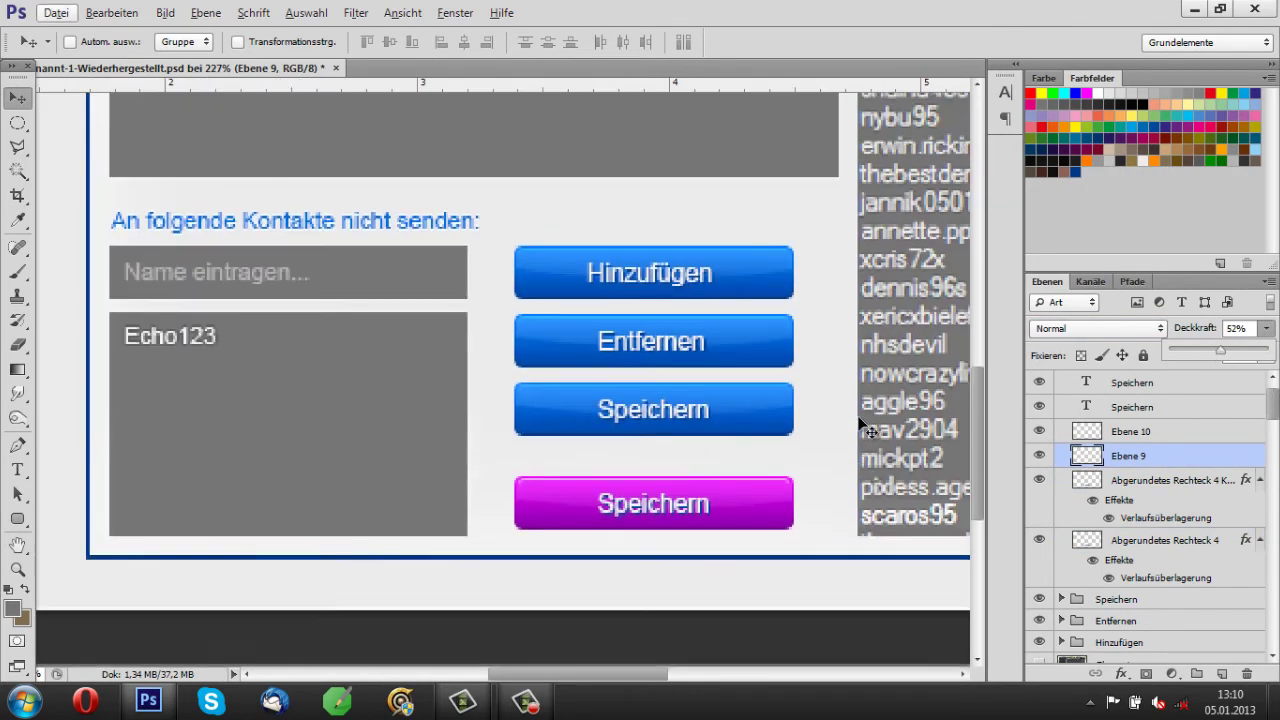
Recolour the shadow text layer of the magenta button to dark purple 720086.
double_click(1090, 407)
click(611, 42)
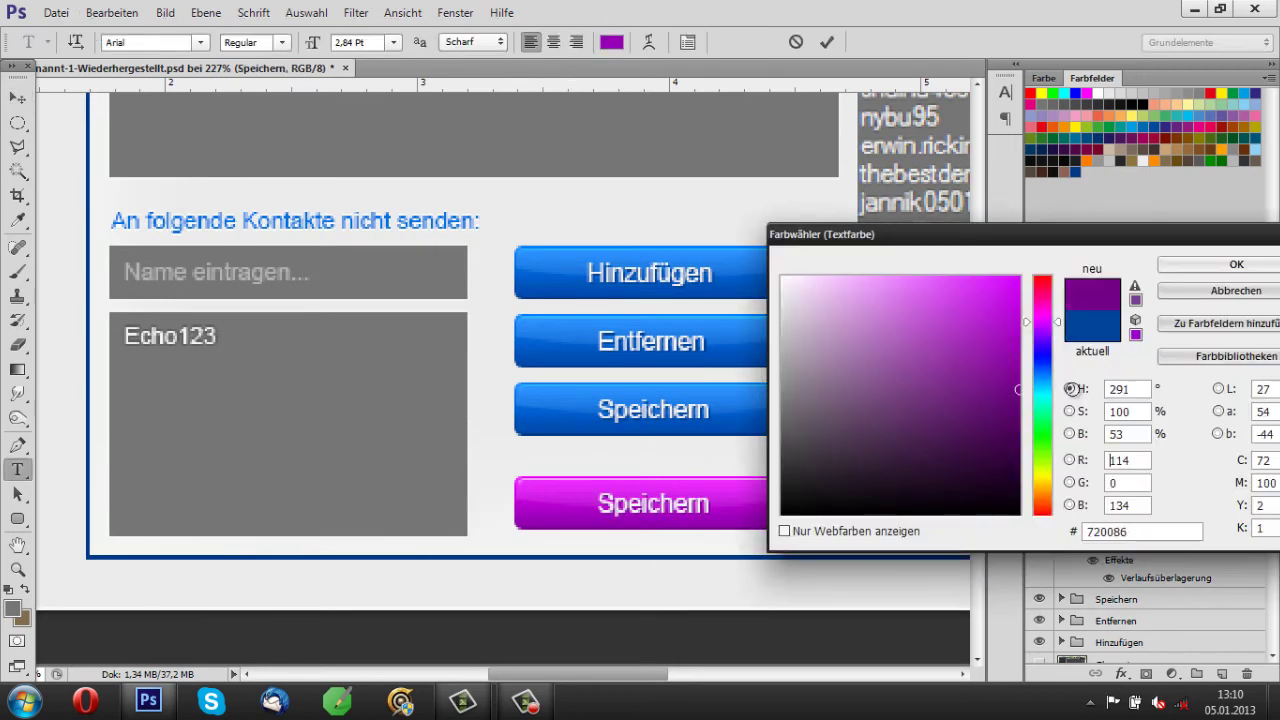
click(1230, 264)
Change the label and shadow text of the magenta button to "Broadcast" and centre both on the button.
click(1085, 383)
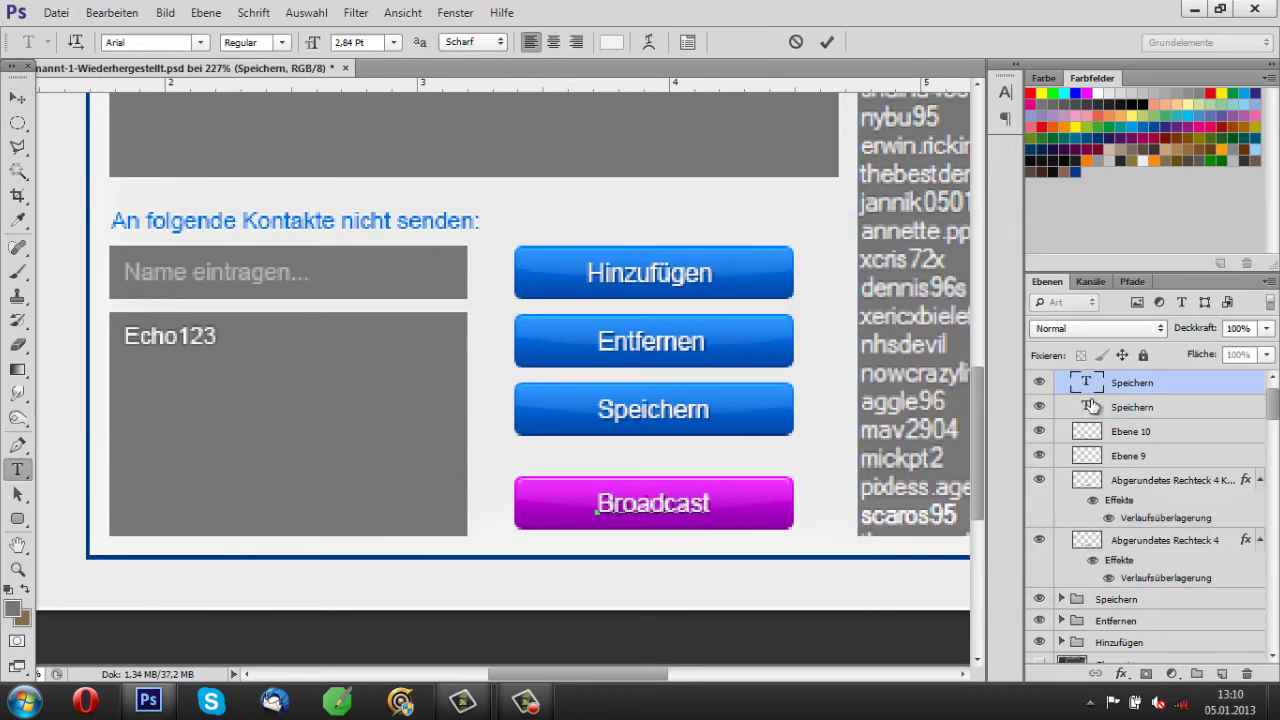
double_click(1092, 406)
click(17, 98)
scroll(552, 466, down, 3)
shift+click(1118, 385)
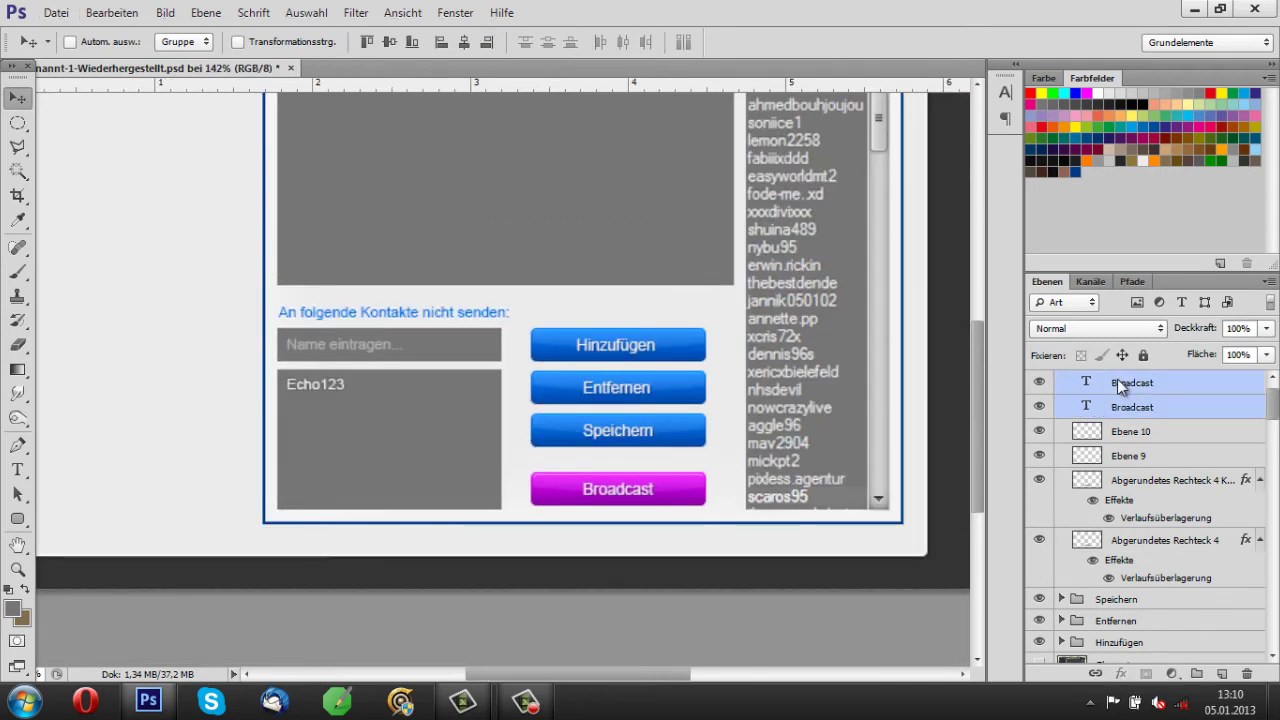
scroll(545, 548, down, 3)
scroll(158, 254, up, 3)
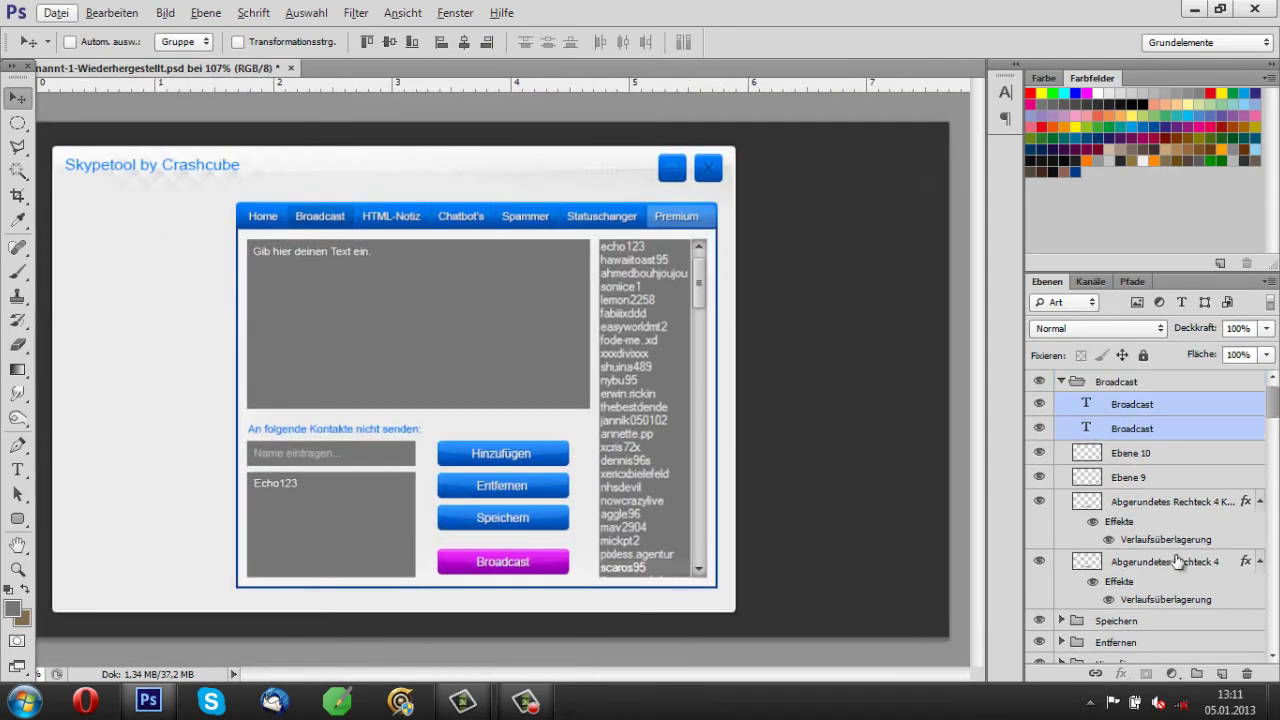
Collapse the Broadcast group and briefly show the reference layer Ebene 1 to compare it with the design.
click(1061, 381)
click(1040, 470)
click(1040, 470)
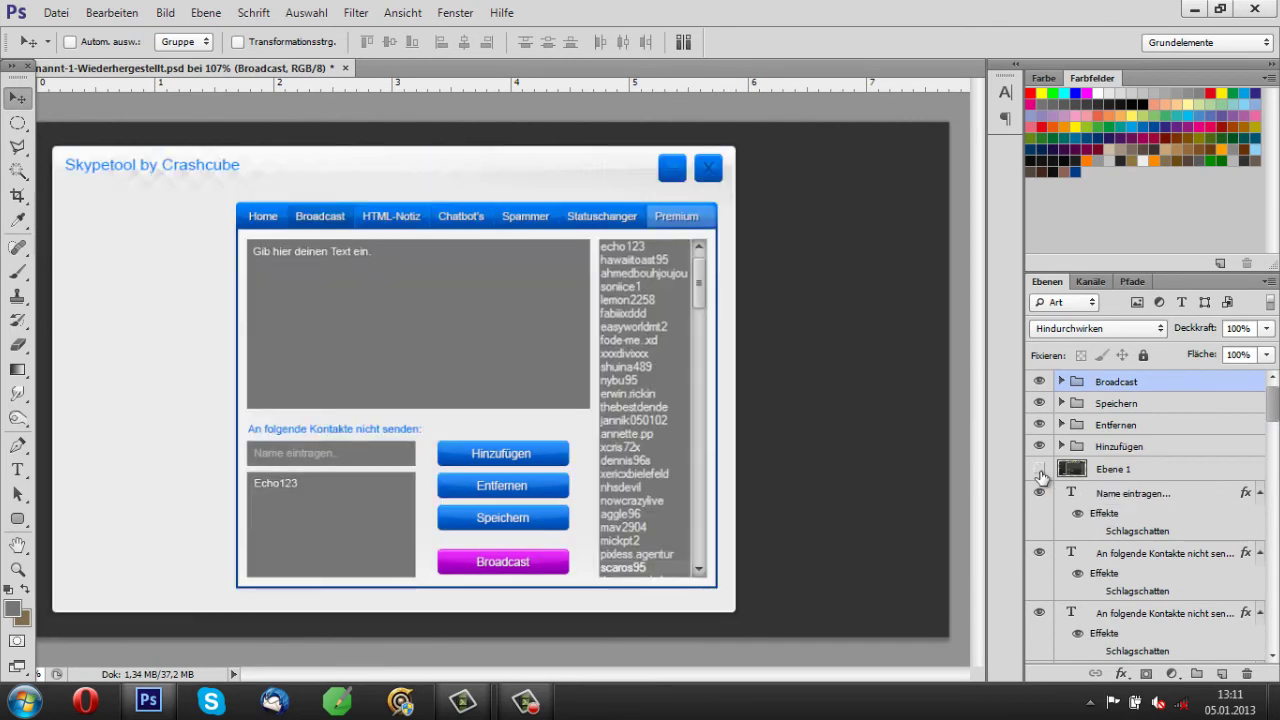
Draw a rectangle of about 160 by 370 px in the empty area left of the tabbed section and fill it white.
drag(17, 519, 62, 506)
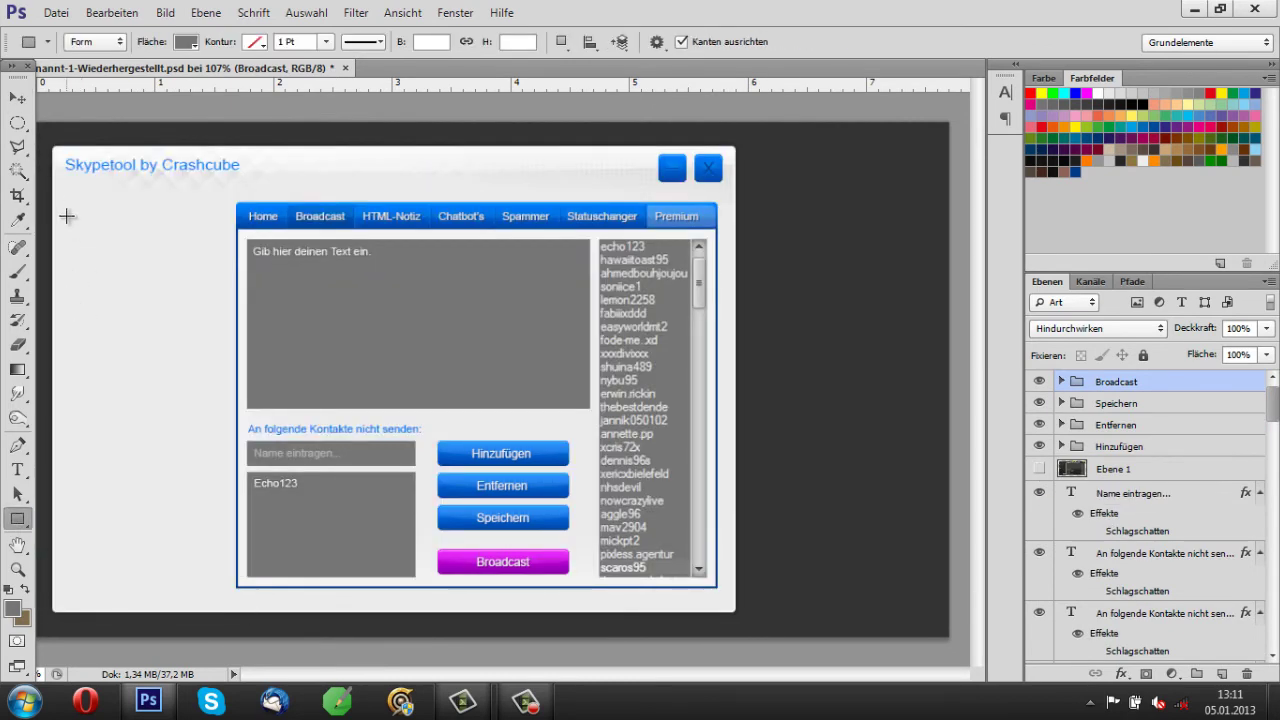
drag(66, 216, 227, 588)
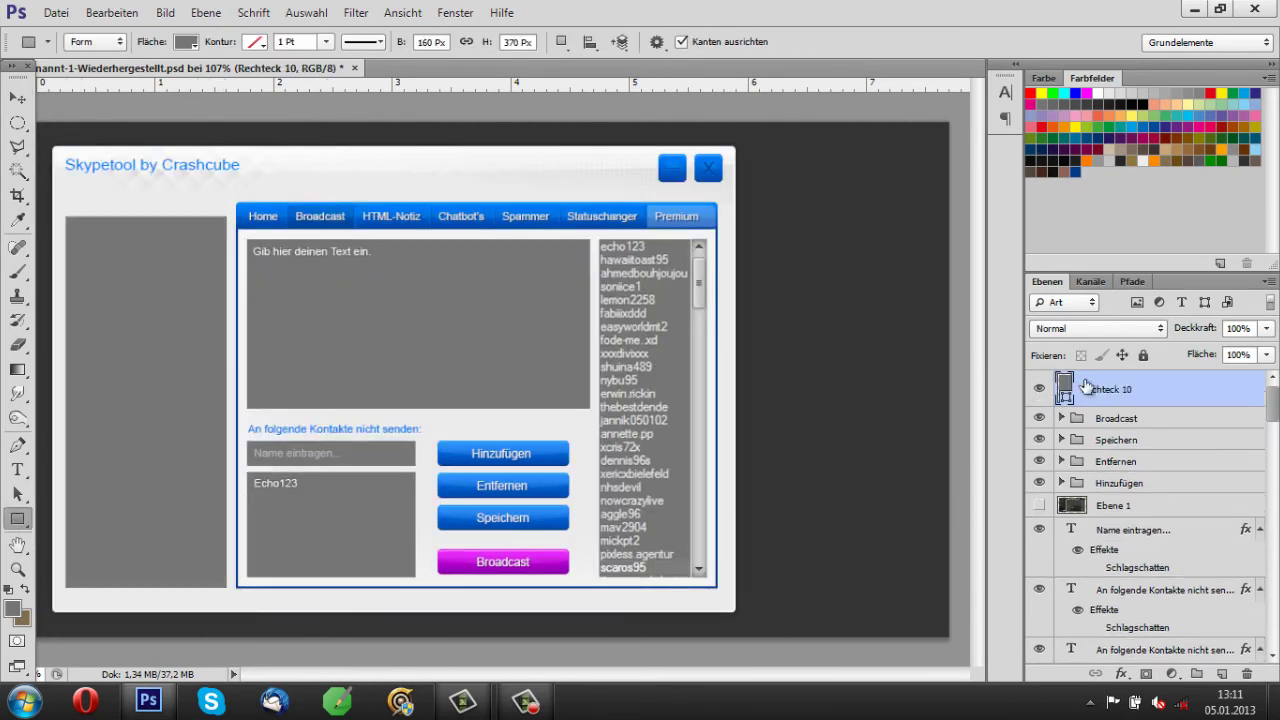
double_click(1068, 388)
click(846, 297)
click(1195, 226)
Rasterize the white rectangle layer Rechteck 10 and lower its opacity to 53%.
right_click(1170, 388)
click(918, 157)
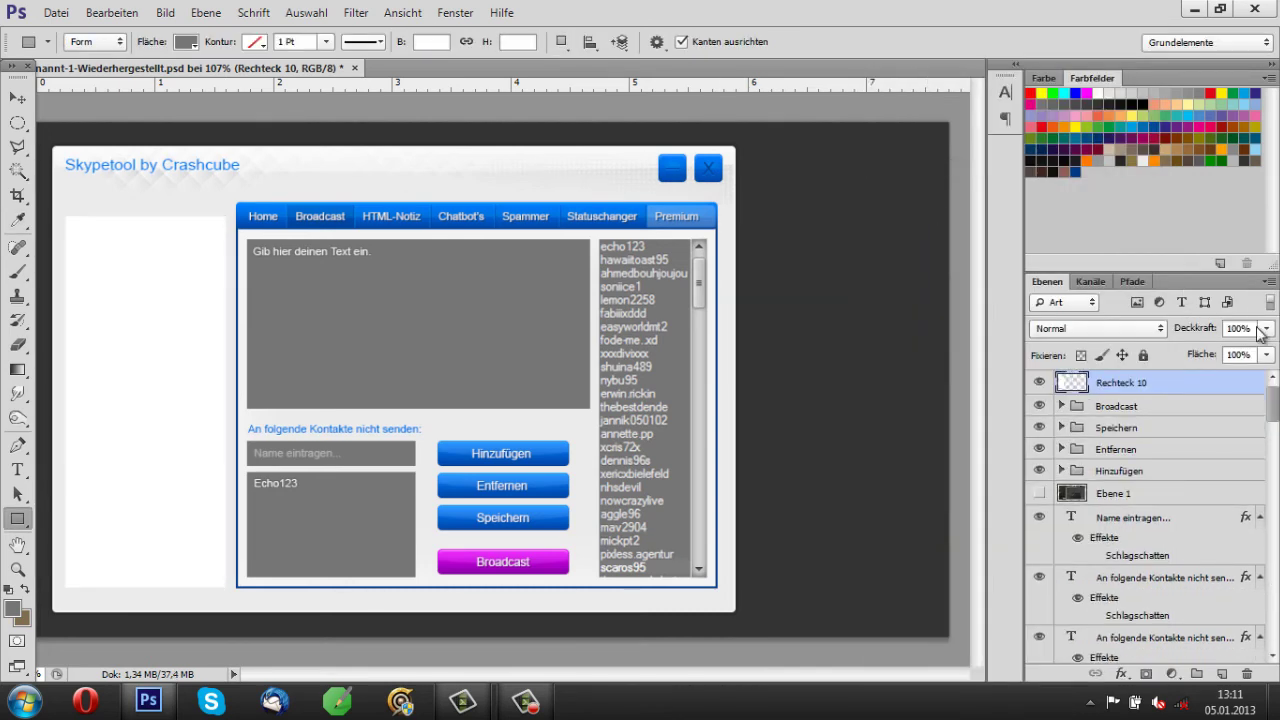
drag(1260, 333, 1213, 350)
Try a Gaussian blur with a radius of 8.2 pixels on the white rectangle.
double_click(17, 545)
click(356, 12)
mouse_move(528, 294)
click(760, 417)
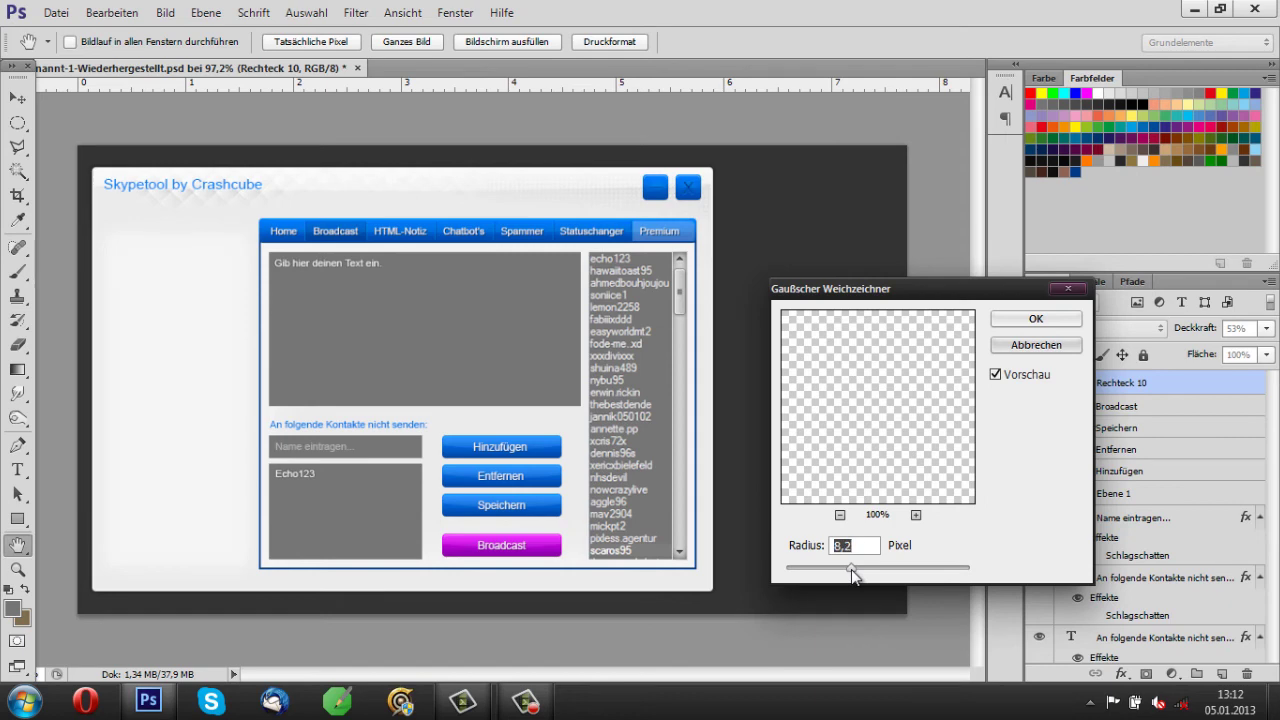
key(Return)
key(u)
key(ctrl+0)
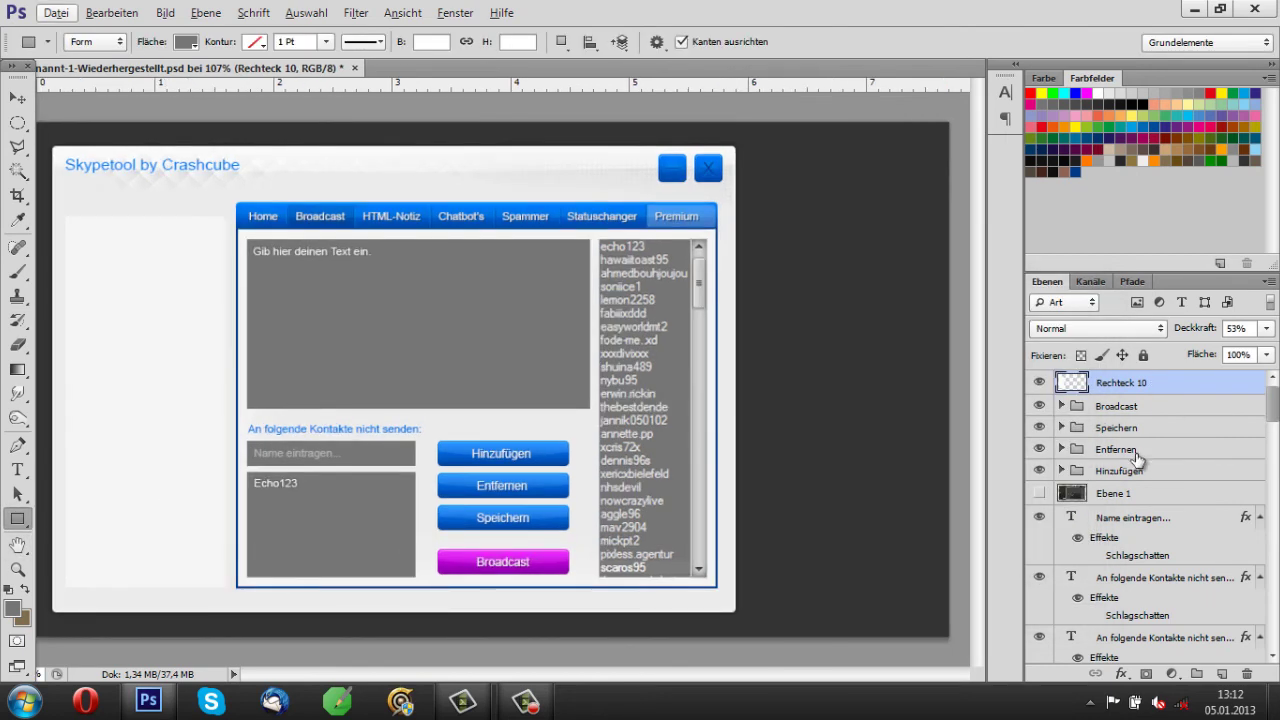
Duplicate layer Rechteck 10 and trim the copy's outer edge using a contracted selection of its contents.
key(ctrl+j)
ctrl+click(1072, 382)
click(306, 12)
mouse_move(340, 200)
click(580, 250)
key(Return)
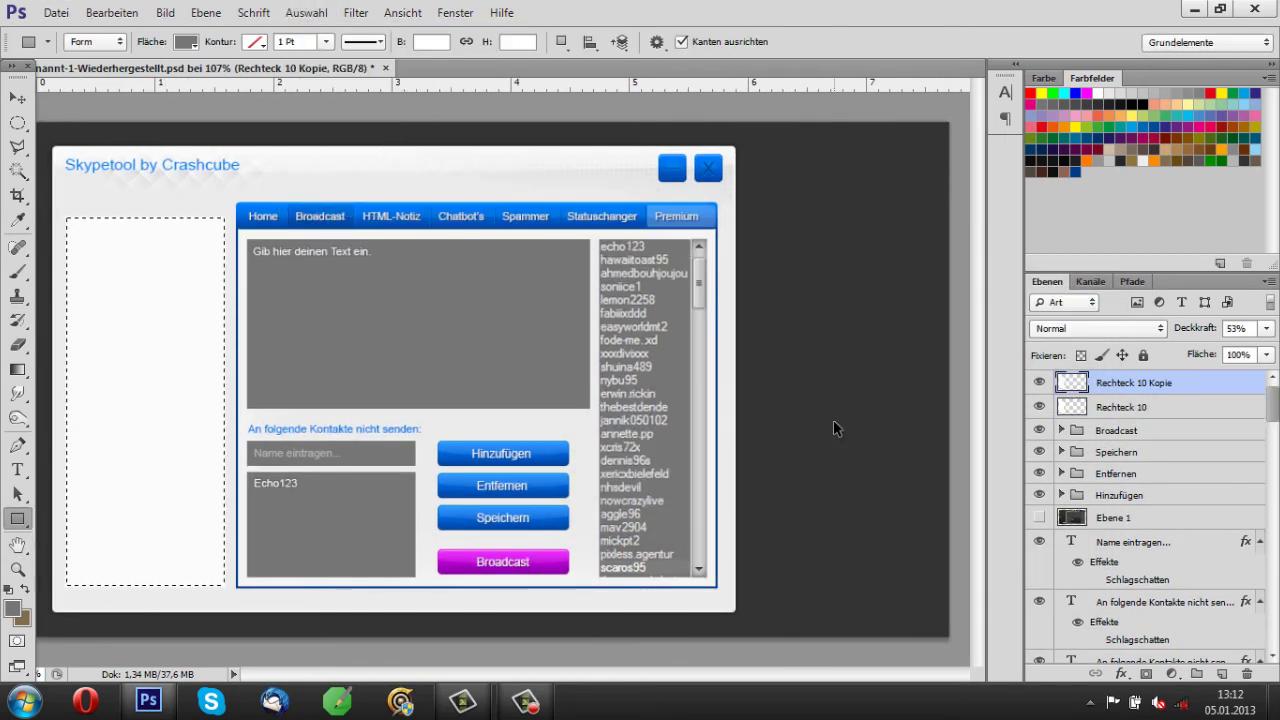
key(ctrl+d)
click(306, 12)
click(330, 71)
Add a blue Color Overlay to layer Rechteck 10 for a border around the side panel.
scroll(833, 345, up, 5)
click(1120, 407)
click(1122, 673)
click(1160, 520)
click(1183, 277)
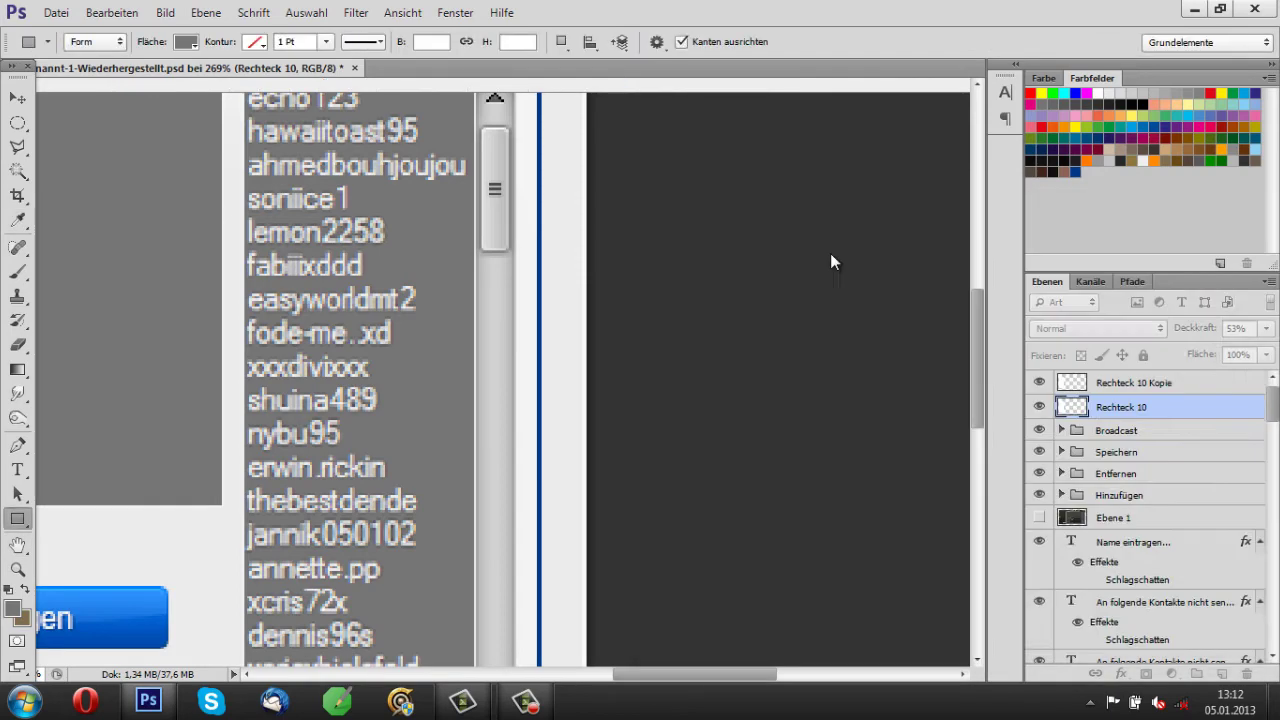
scroll(830, 253, down, 5)
Set layer Rechteck 10 Kopie to 100% opacity and give it a light grey Color Overlay sampled from the window background.
click(1266, 328)
drag(1200, 352, 1265, 356)
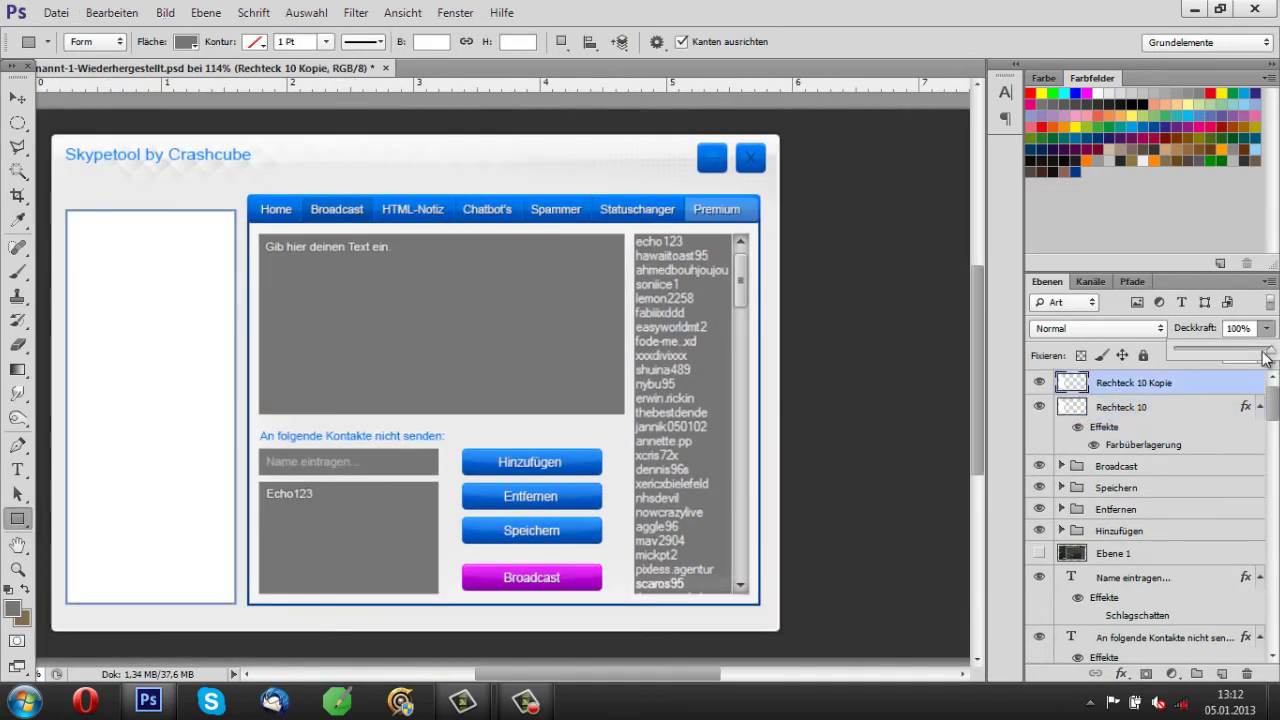
right_click(1180, 382)
click(900, 37)
click(720, 426)
click(1057, 280)
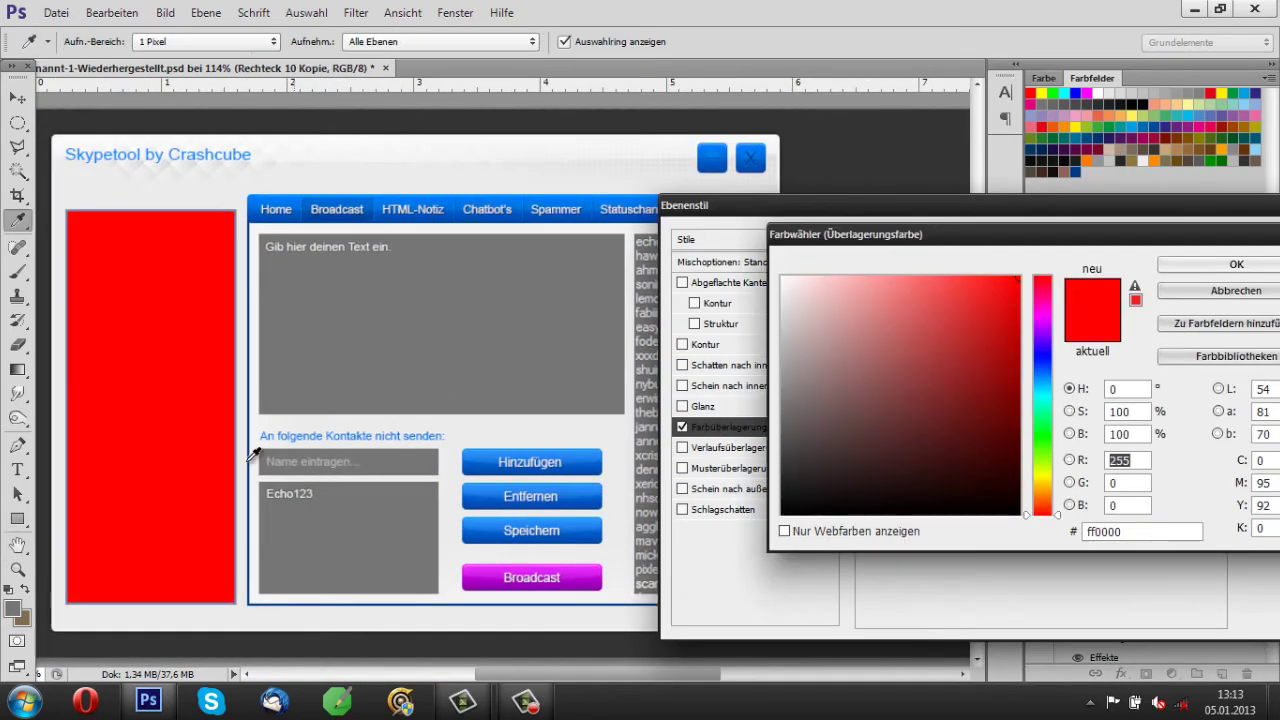
click(250, 458)
click(624, 588)
key(Return)
key(Return)
Raise layer Rechteck 10 to 100% opacity and rasterize its layer style.
scroll(134, 271, up, 3)
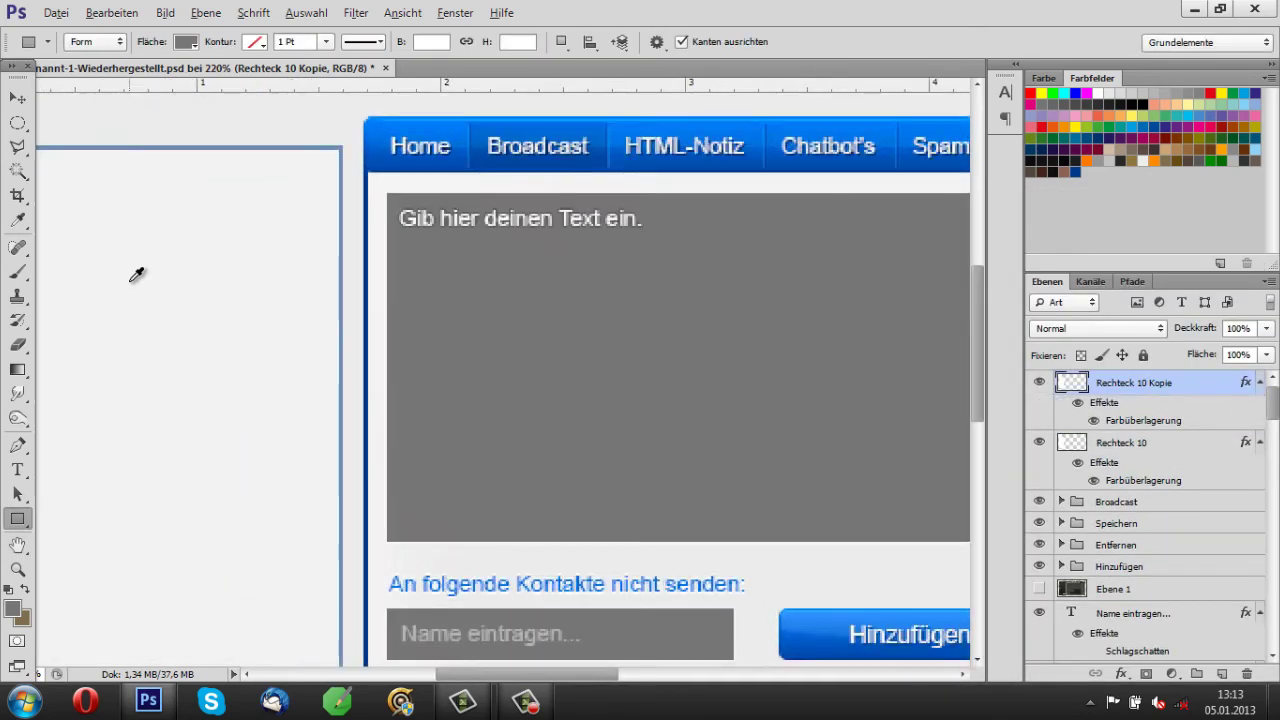
click(1128, 470)
double_click(1129, 480)
key(Return)
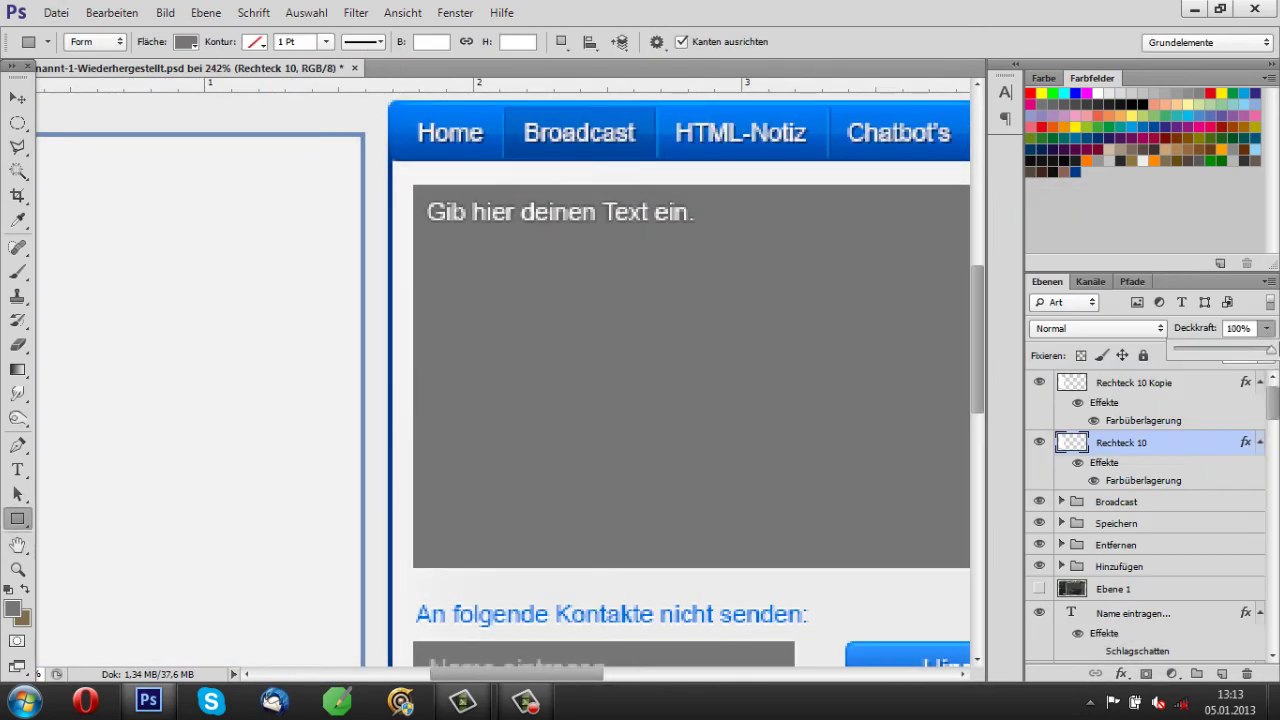
right_click(1140, 442)
click(951, 209)
key(v)
scroll(261, 251, down, 4)
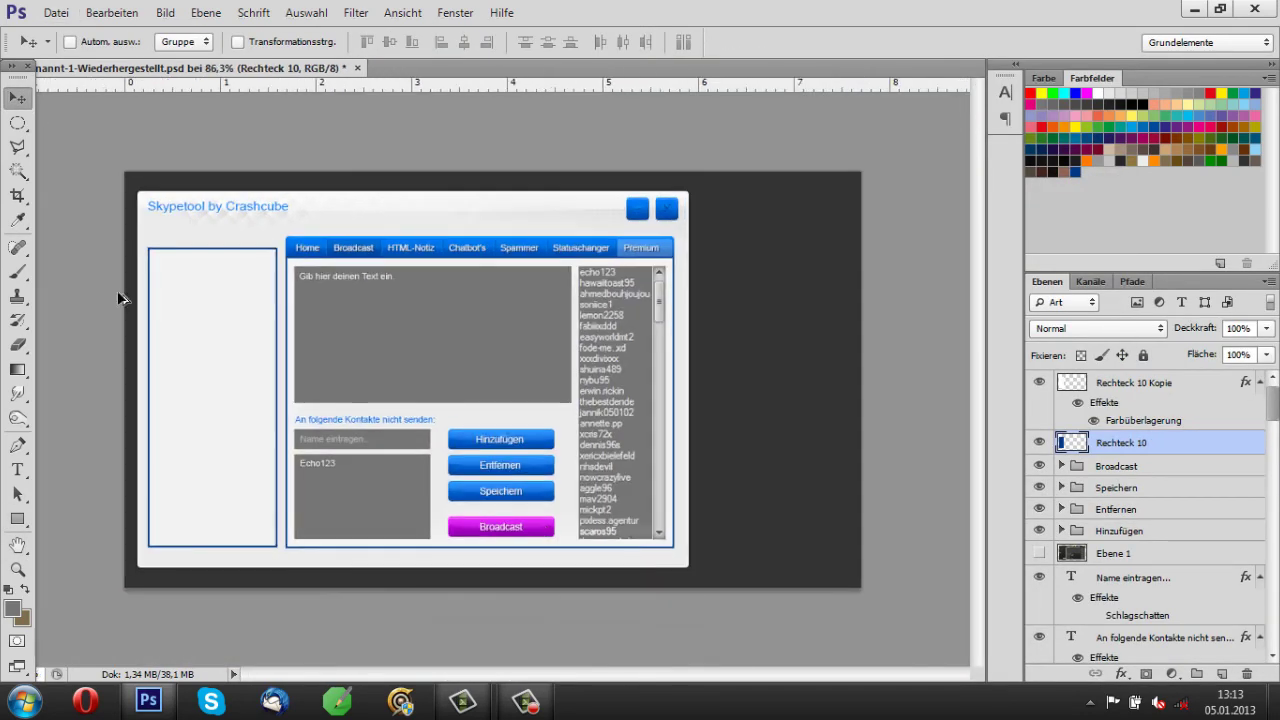
scroll(117, 290, up, 3)
scroll(290, 219, up, 3)
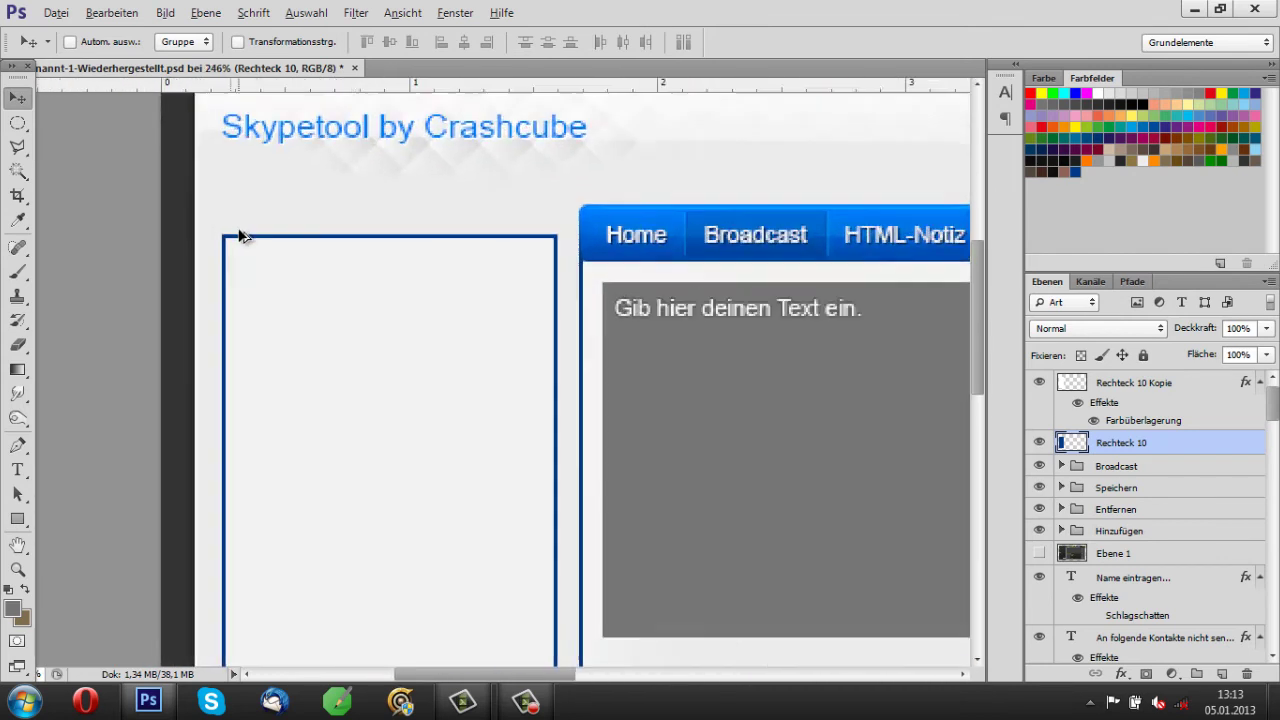
Add a text layer with the account's user name at the upper left inside the side panel.
click(1094, 380)
scroll(606, 343, down, 3)
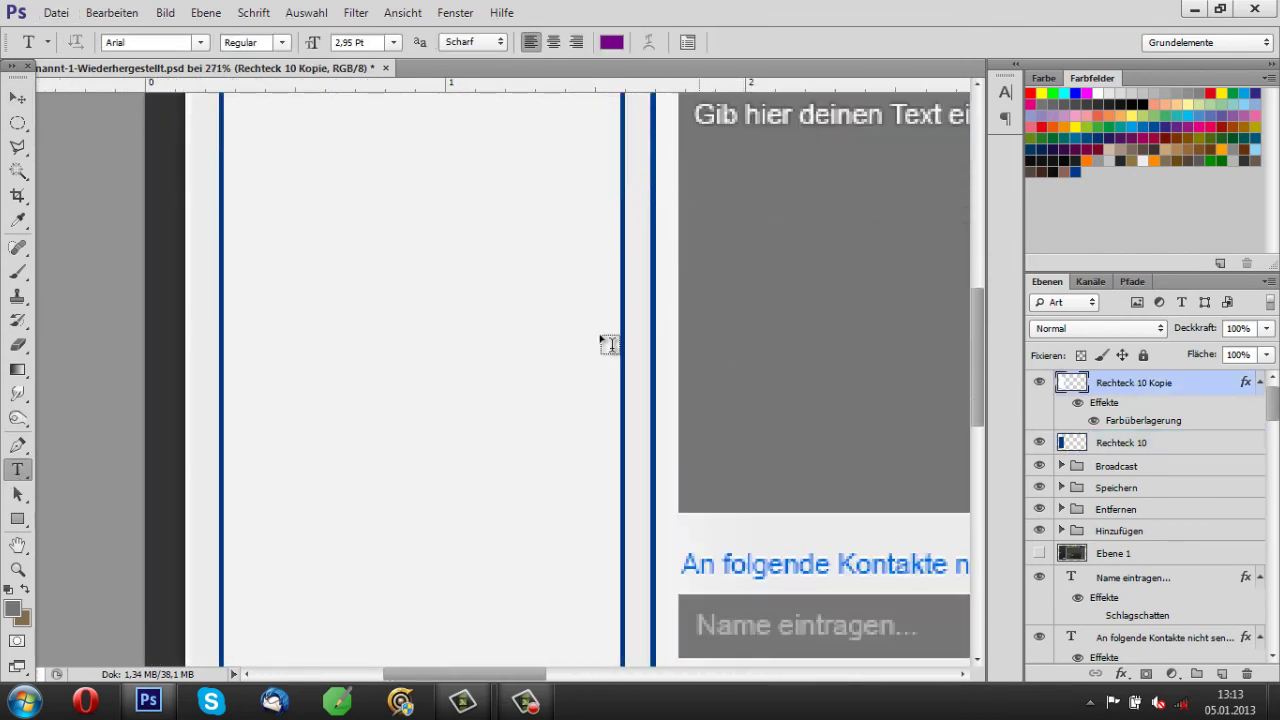
scroll(400, 310, up, 3)
click(246, 287)
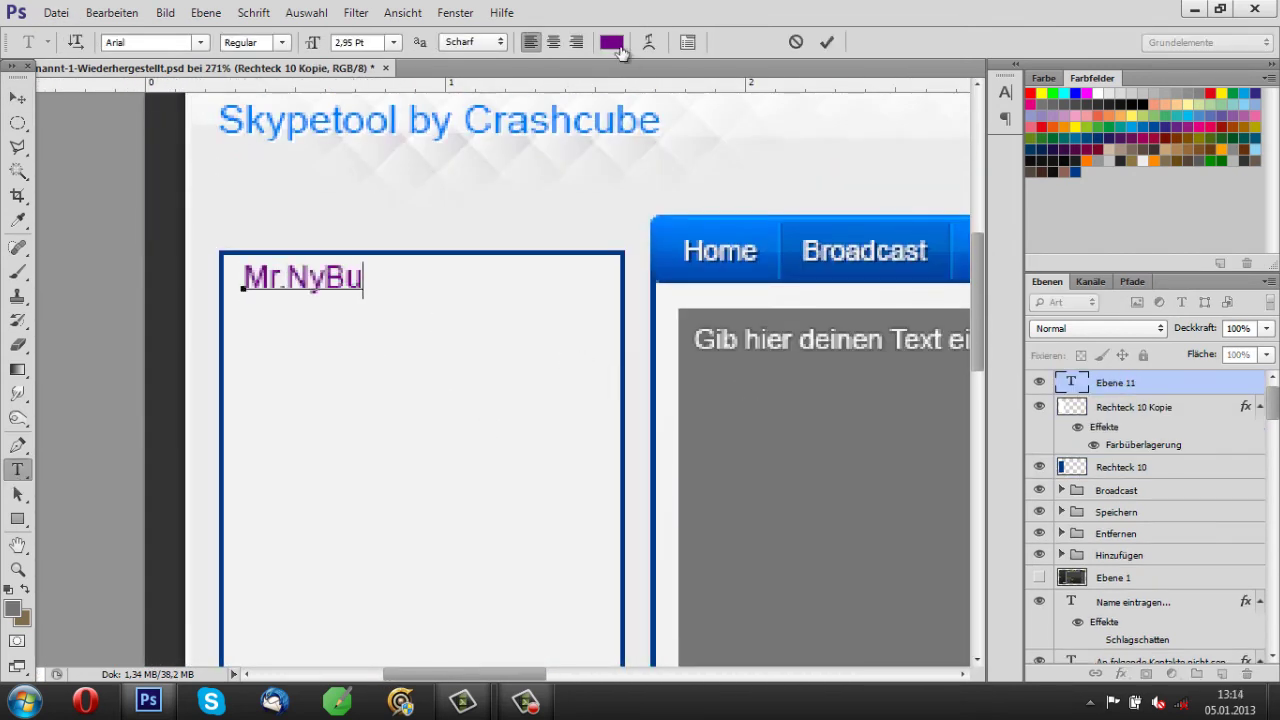
Recolour the user name text to blue 007aef, sampled from the window title.
click(612, 43)
key(Escape)
key(ctrl+a)
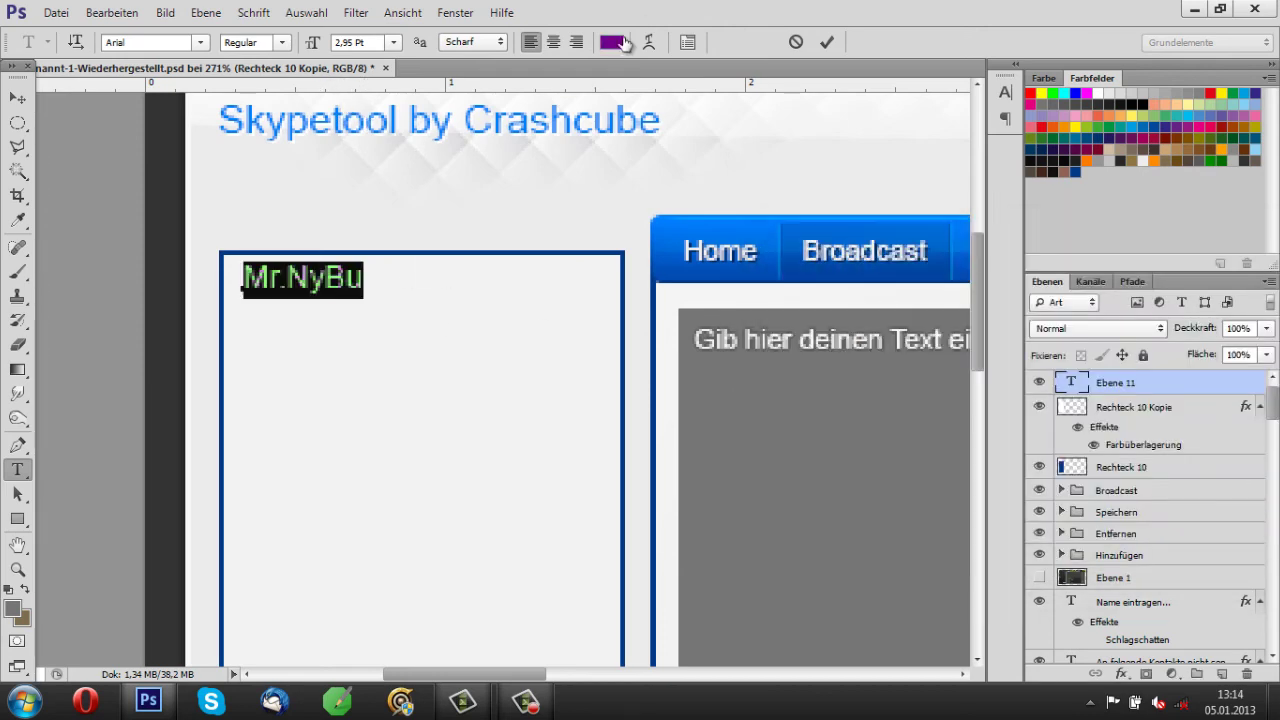
click(612, 43)
click(396, 122)
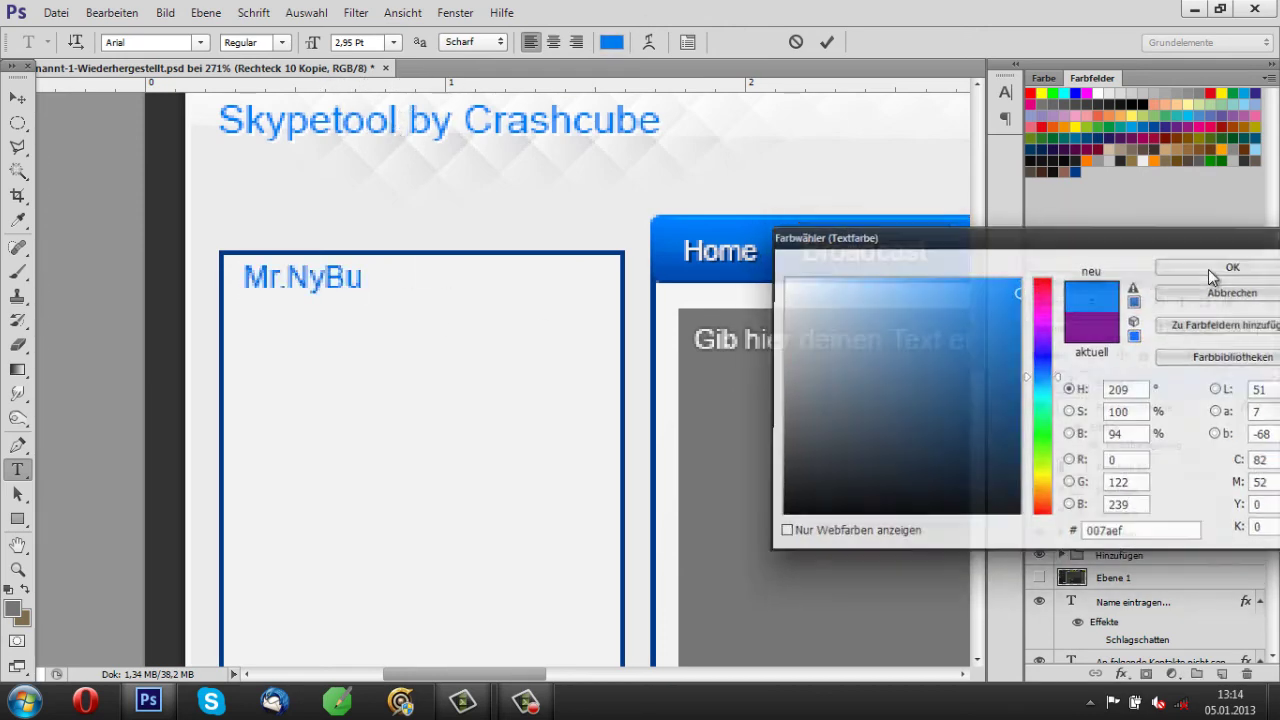
click(1208, 268)
click(17, 97)
key(ctrl+0)
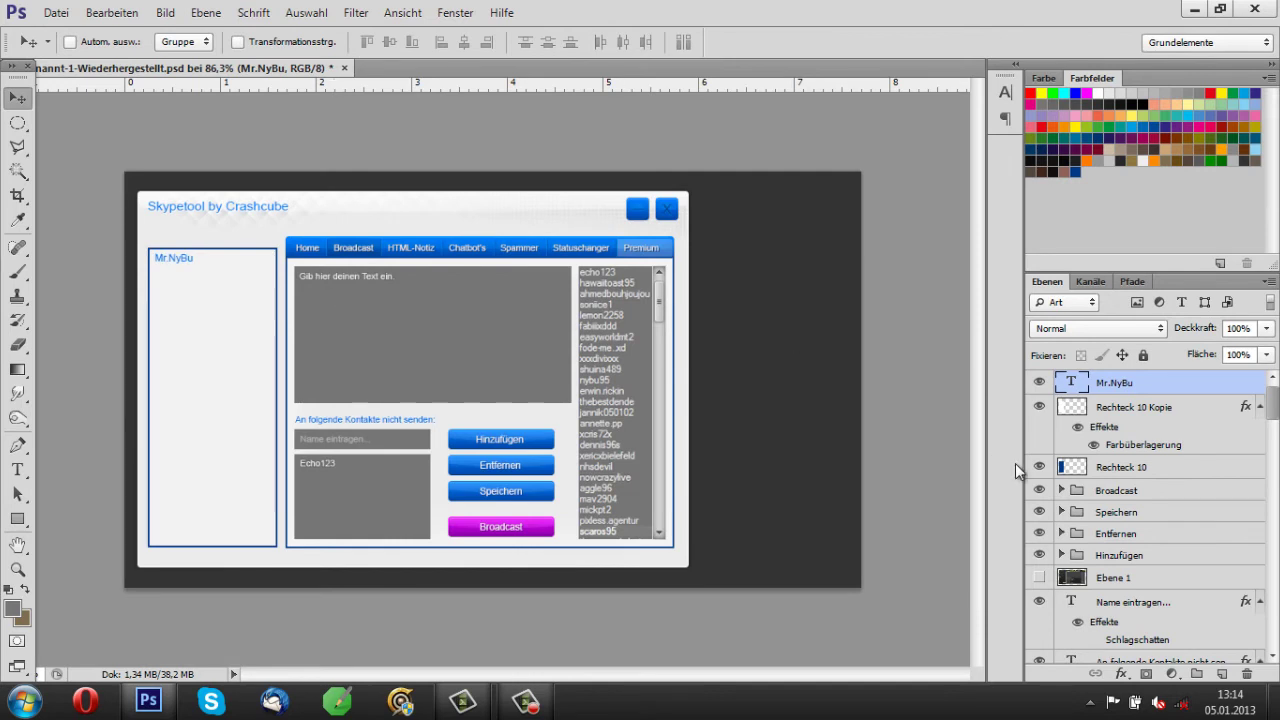
Hide the blue border layer Rechteck 10 and duplicate the user name text layer.
click(1041, 467)
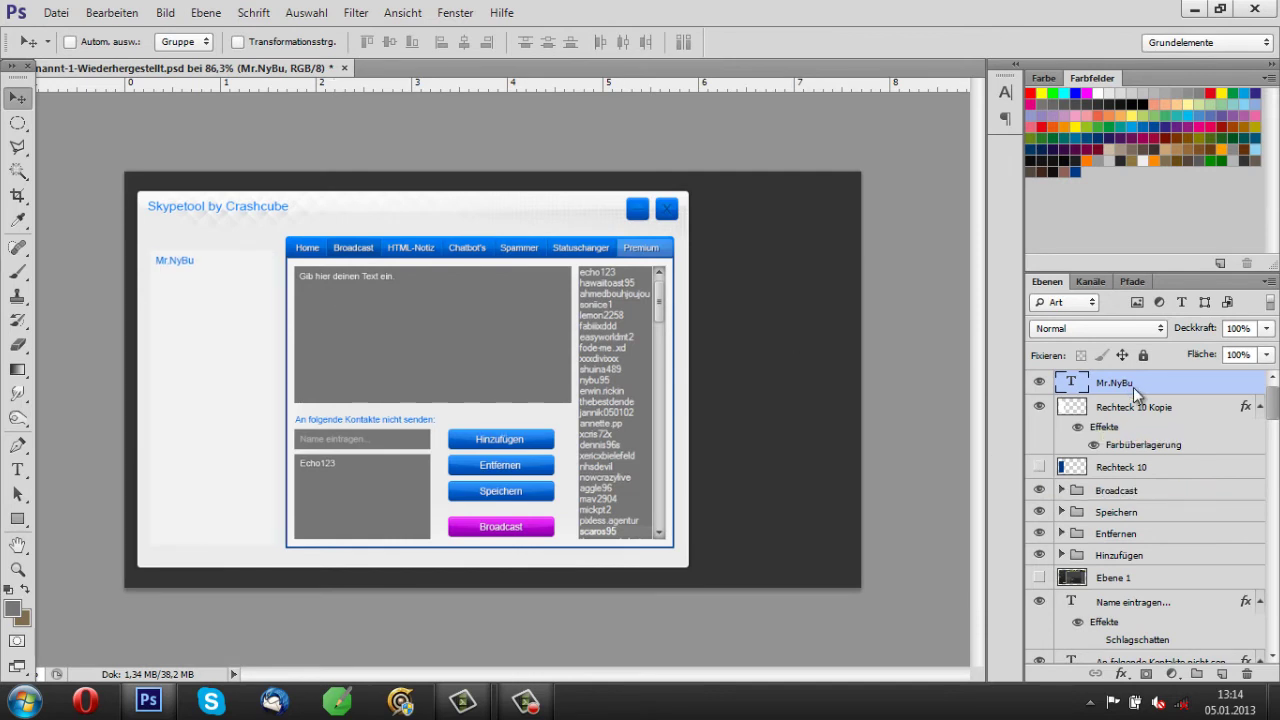
click(1040, 408)
key(ctrl+j)
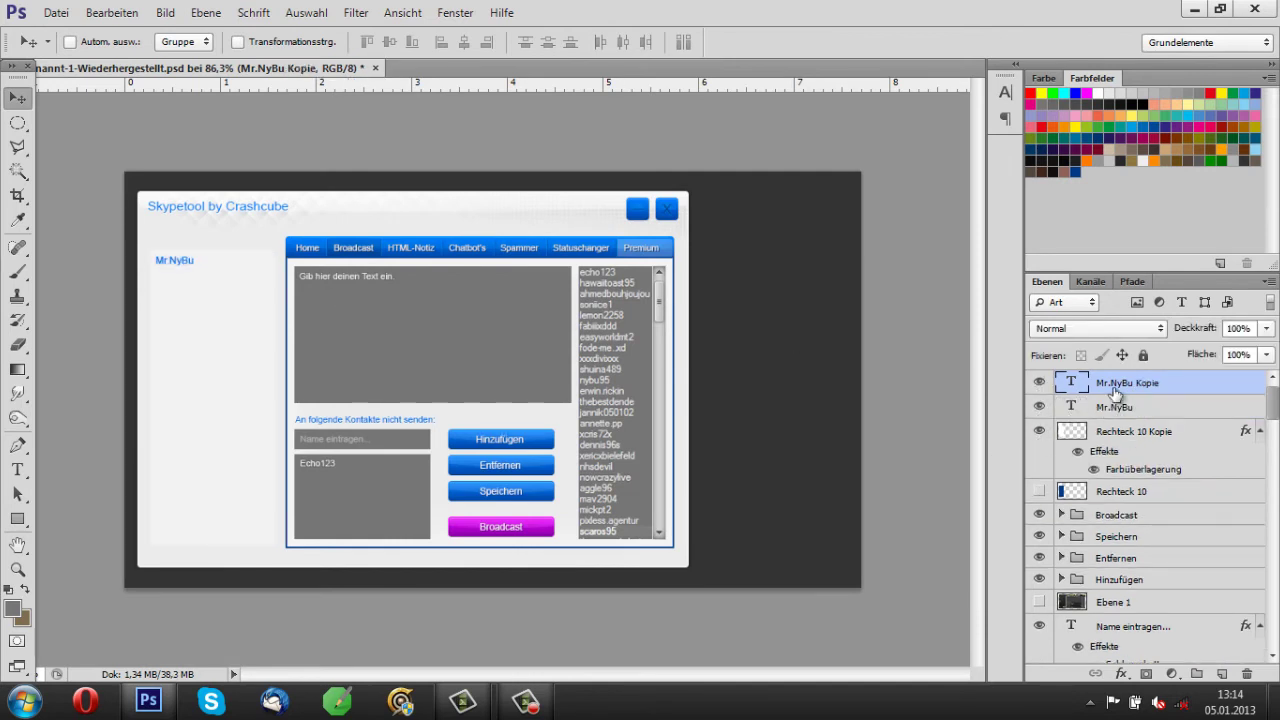
double_click(1071, 407)
click(611, 42)
key(Escape)
click(17, 101)
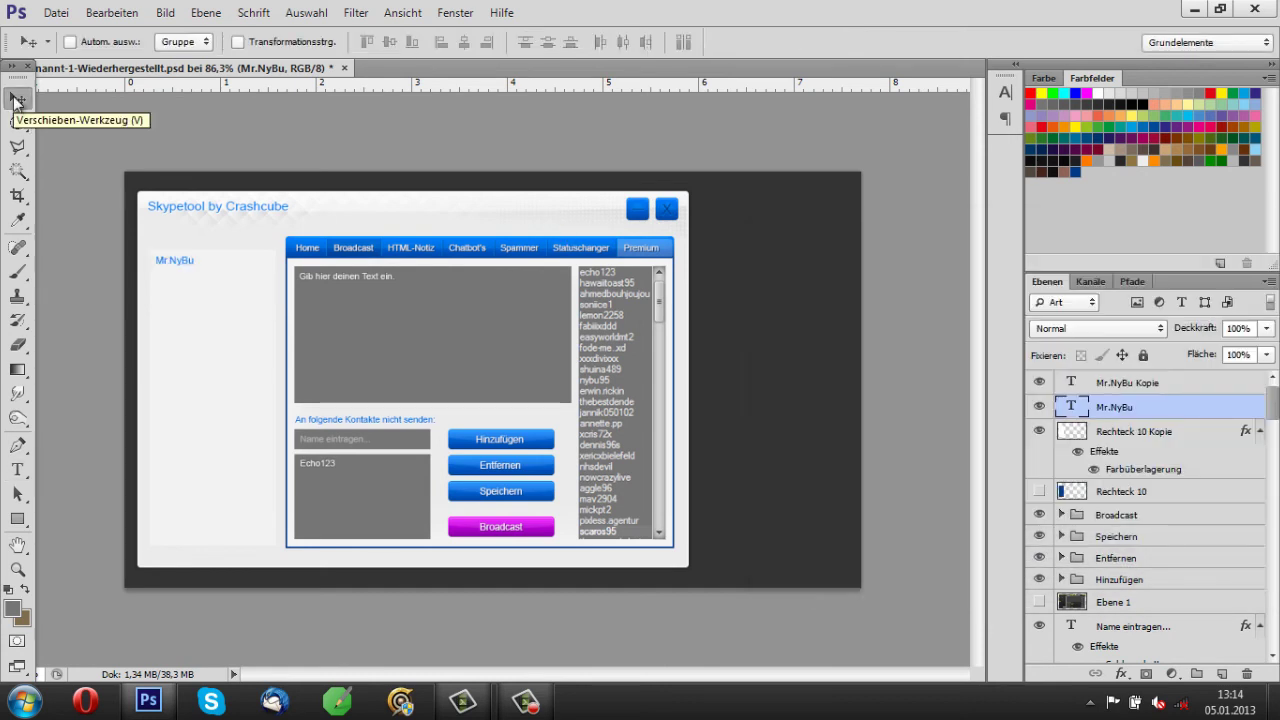
Duplicate both user name text layers, change the topmost copy to "Kontakte:" and place it below the user name.
key(ctrl+j)
click(1106, 384)
key(ctrl+j)
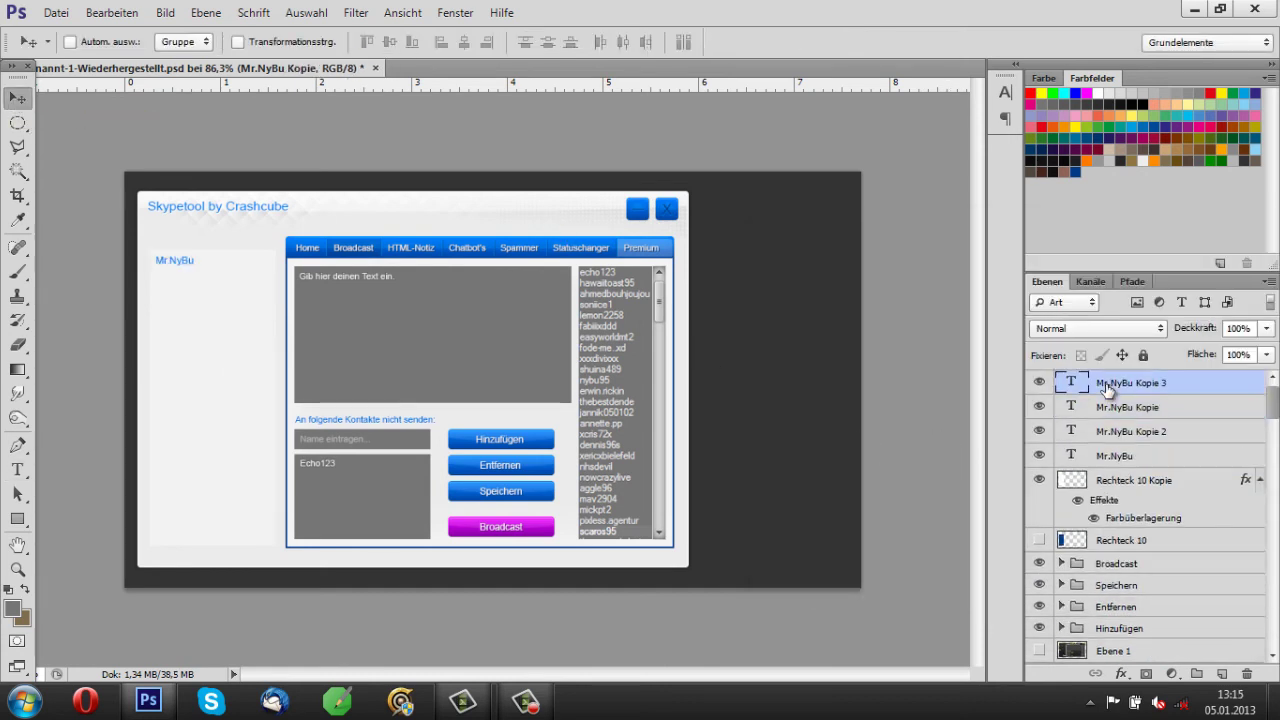
double_click(1067, 383)
text(Kontakte:)
click(22, 98)
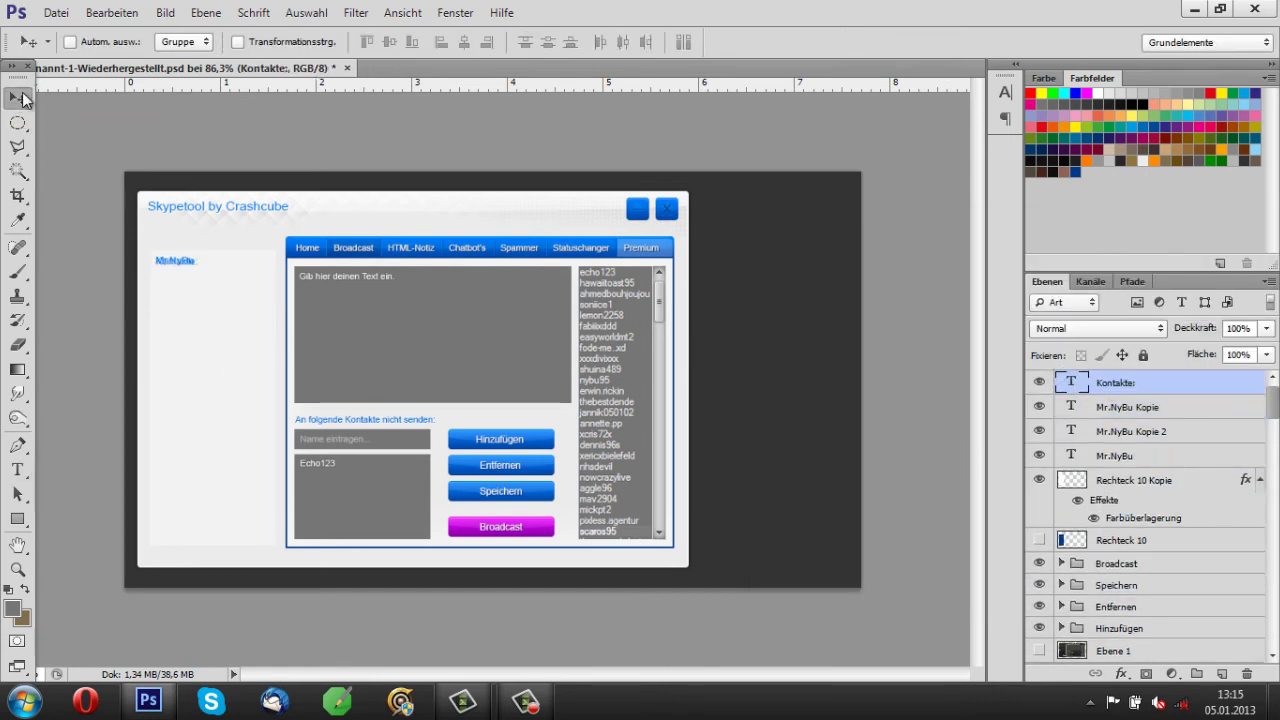
scroll(63, 240, up, 5)
Draw a 1 px grey horizontal line under the user name with the Line tool and rasterize it.
right_click(18, 519)
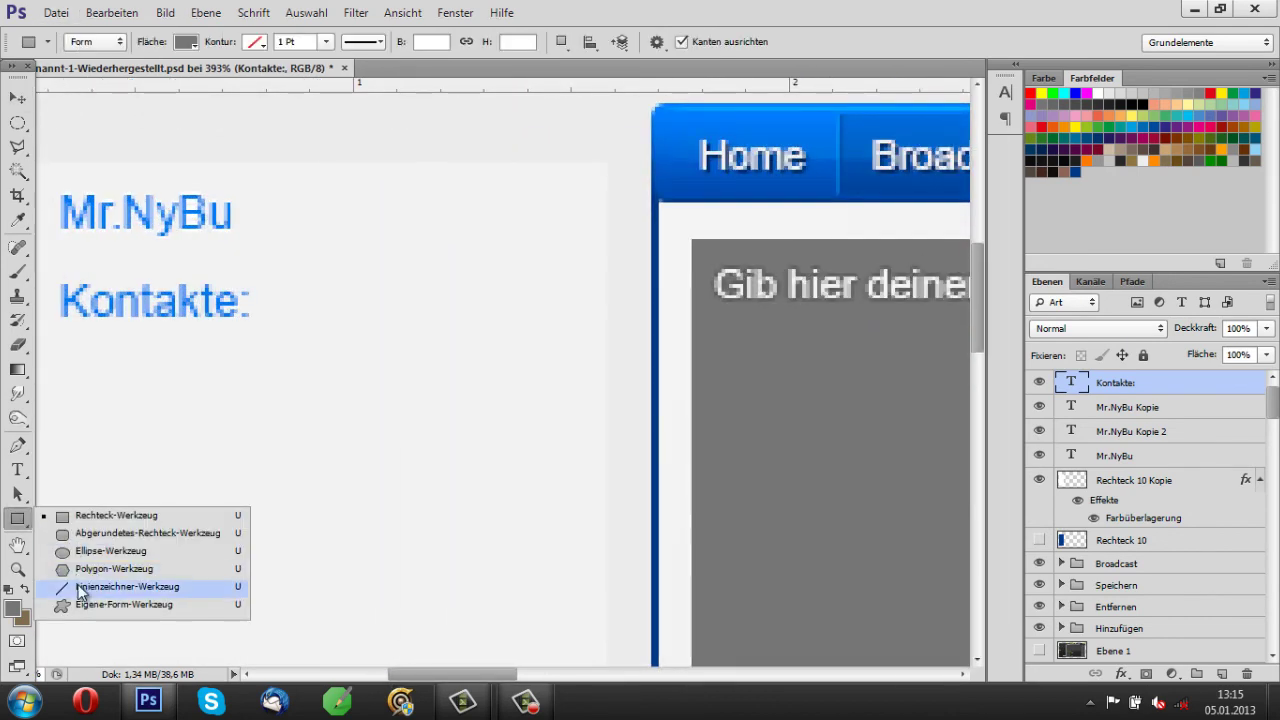
click(128, 580)
drag(61, 244, 395, 259)
right_click(1100, 389)
click(931, 166)
scroll(134, 277, down, 5)
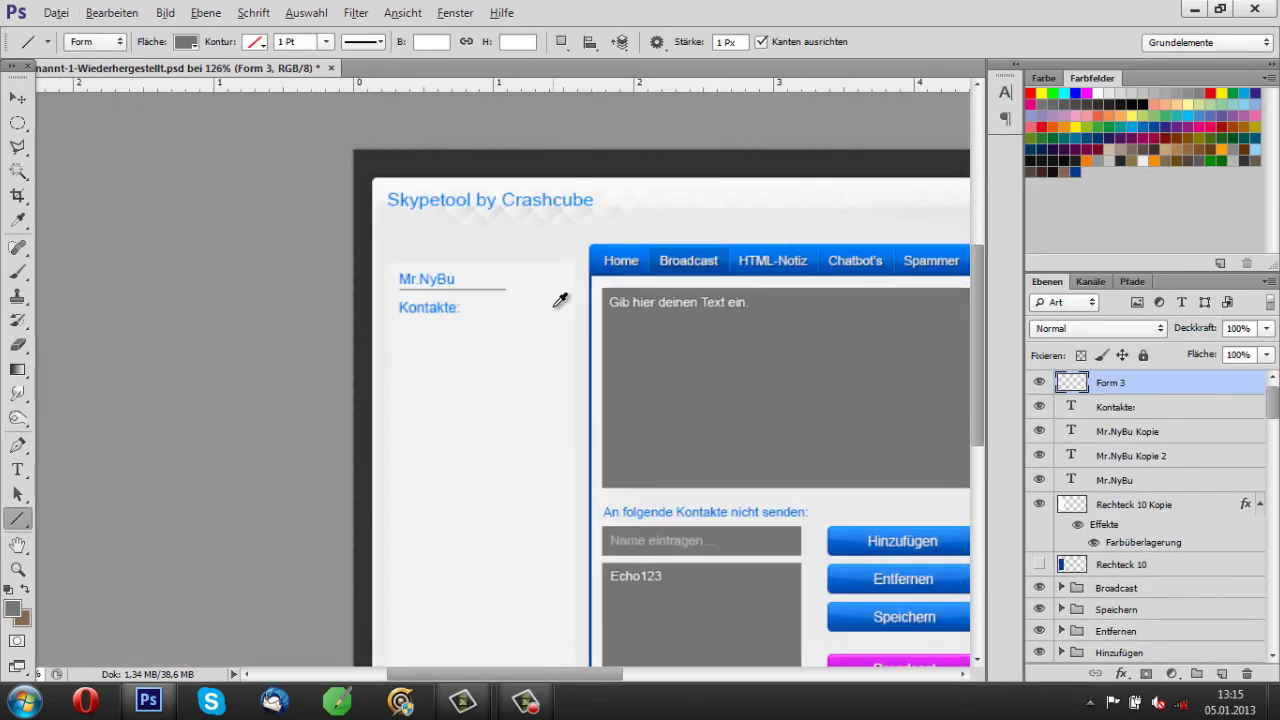
Set the "Kontakte:" text to 2.55 pt in dark grey and nudge the line above it slightly left.
click(17, 469)
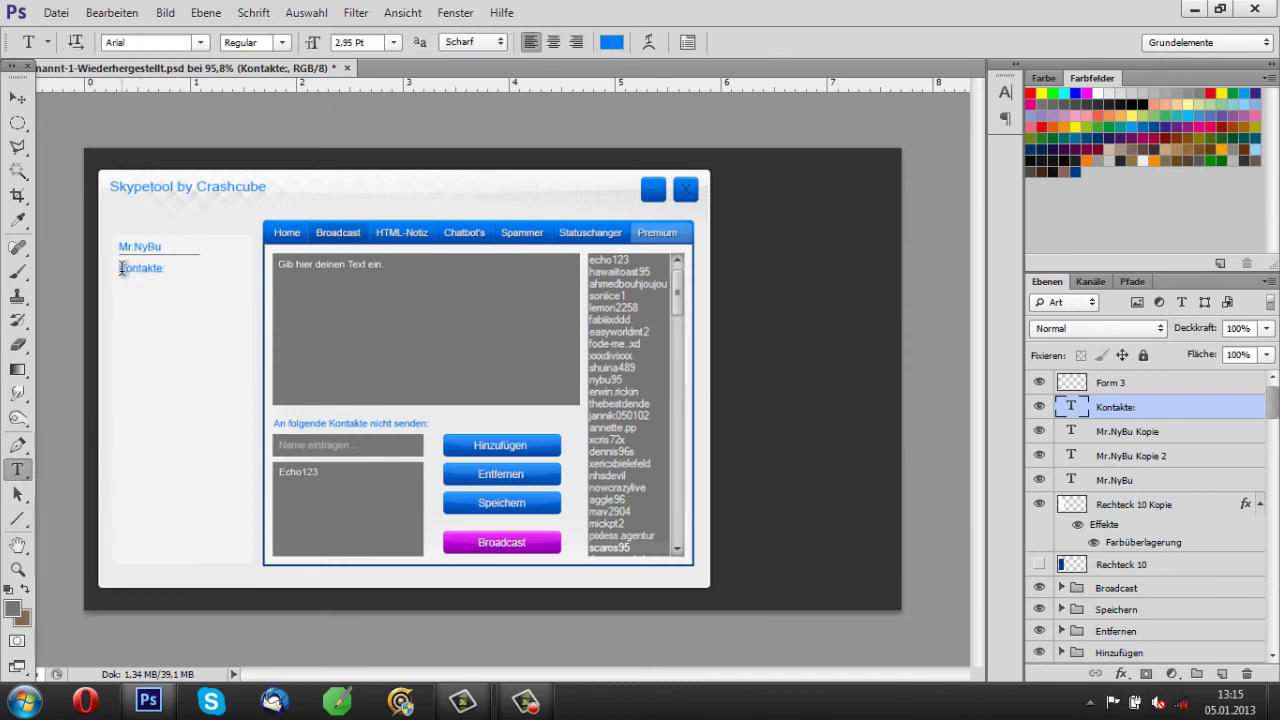
double_click(140, 268)
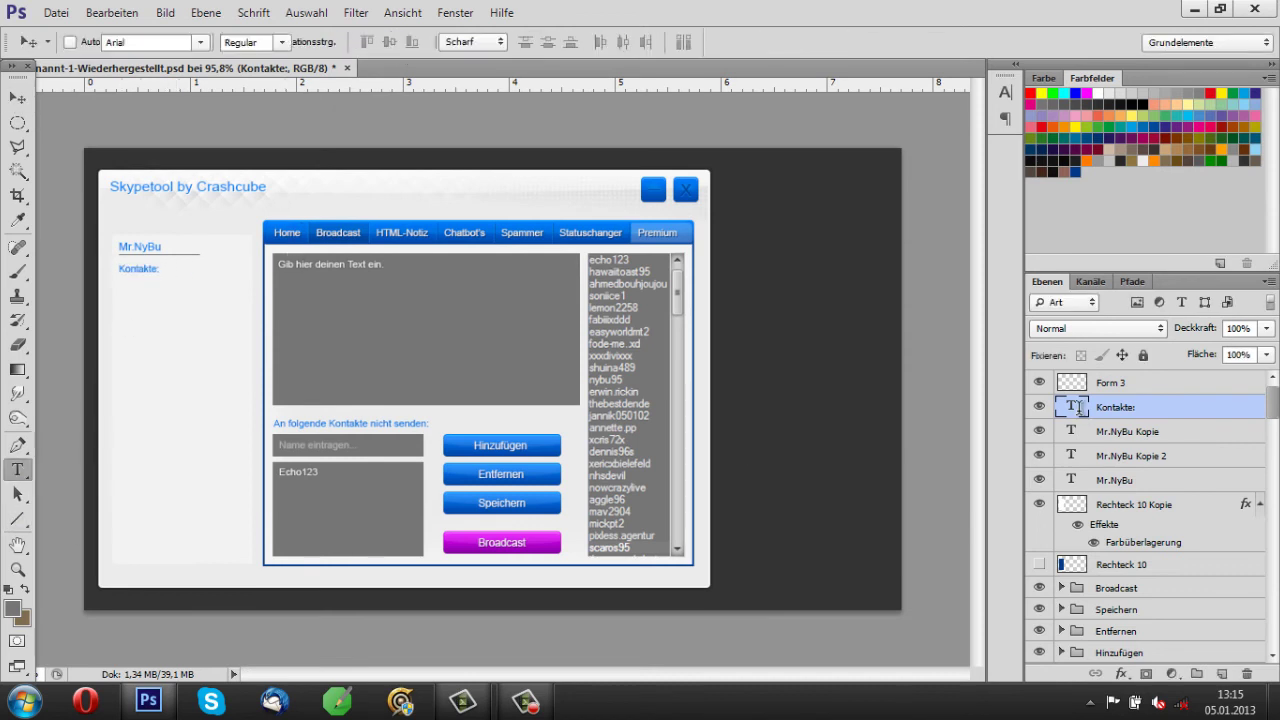
click(611, 42)
click(782, 467)
click(628, 467)
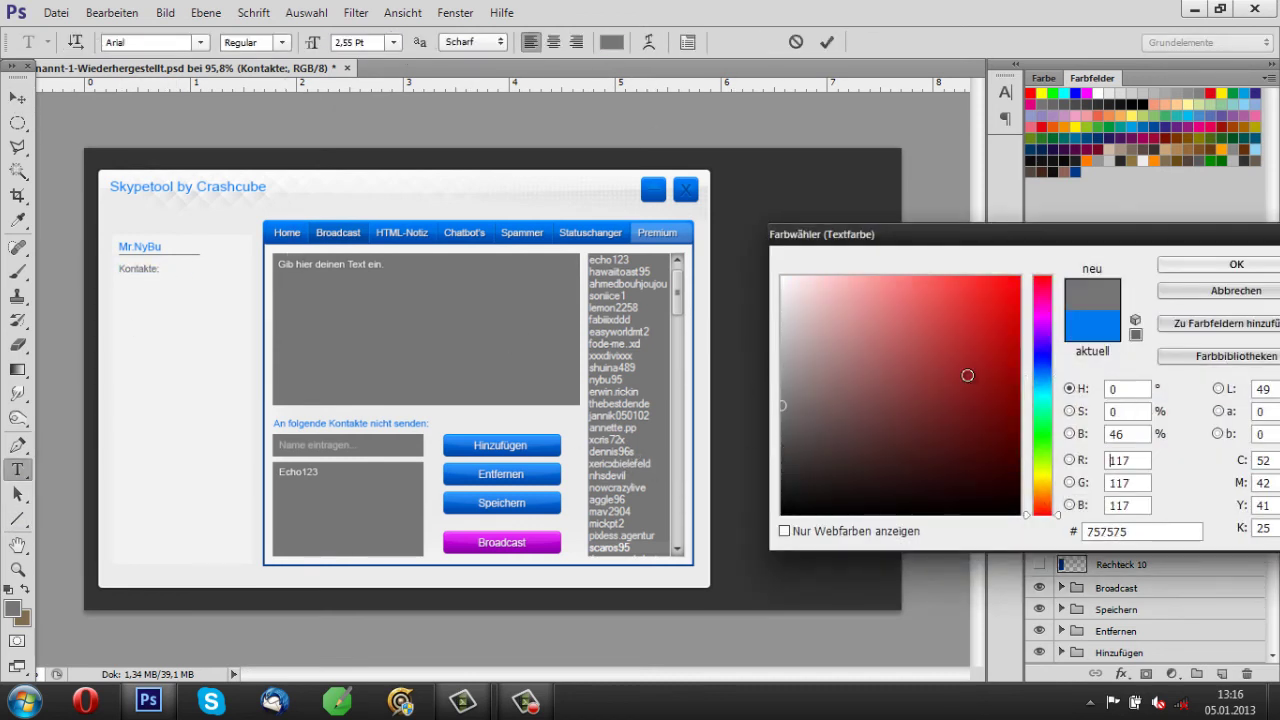
click(782, 467)
key(Return)
click(17, 97)
scroll(183, 290, up, 2)
click(1105, 383)
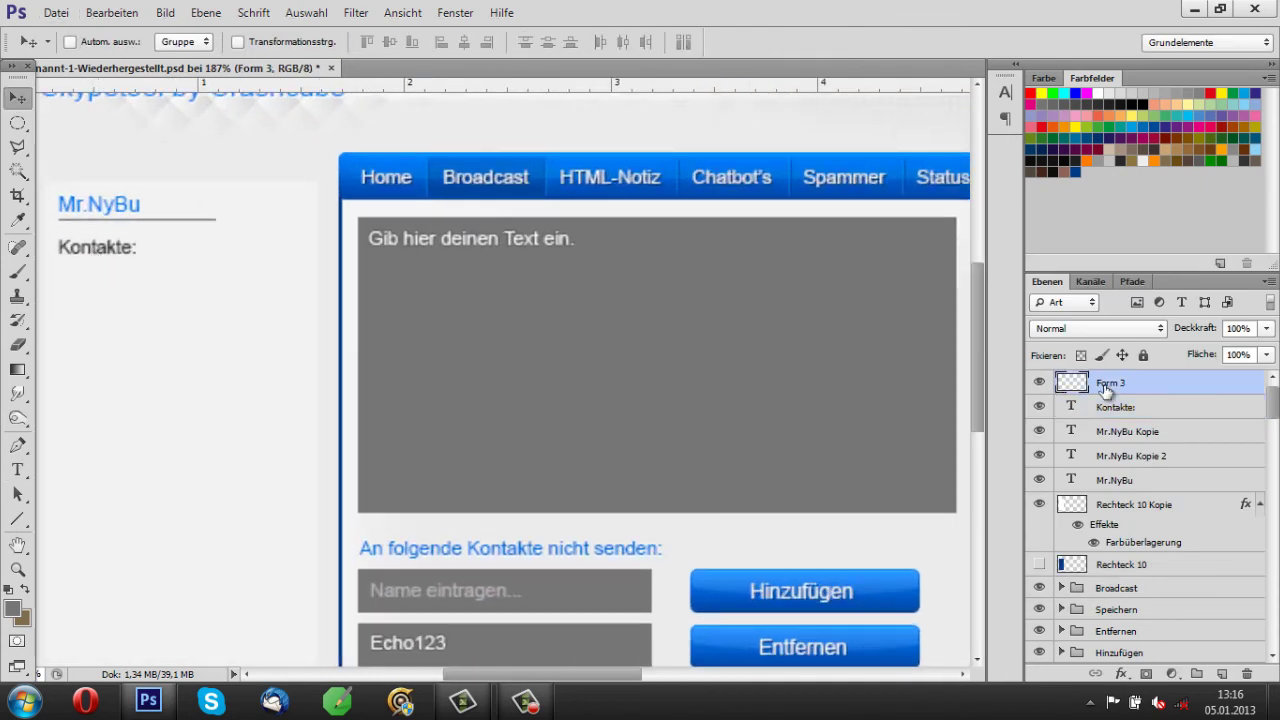
Append the count 169 to the "Kontakte:" text, spaced out towards the right side of the panel.
click(1112, 407)
key(t)
click(720, 403)
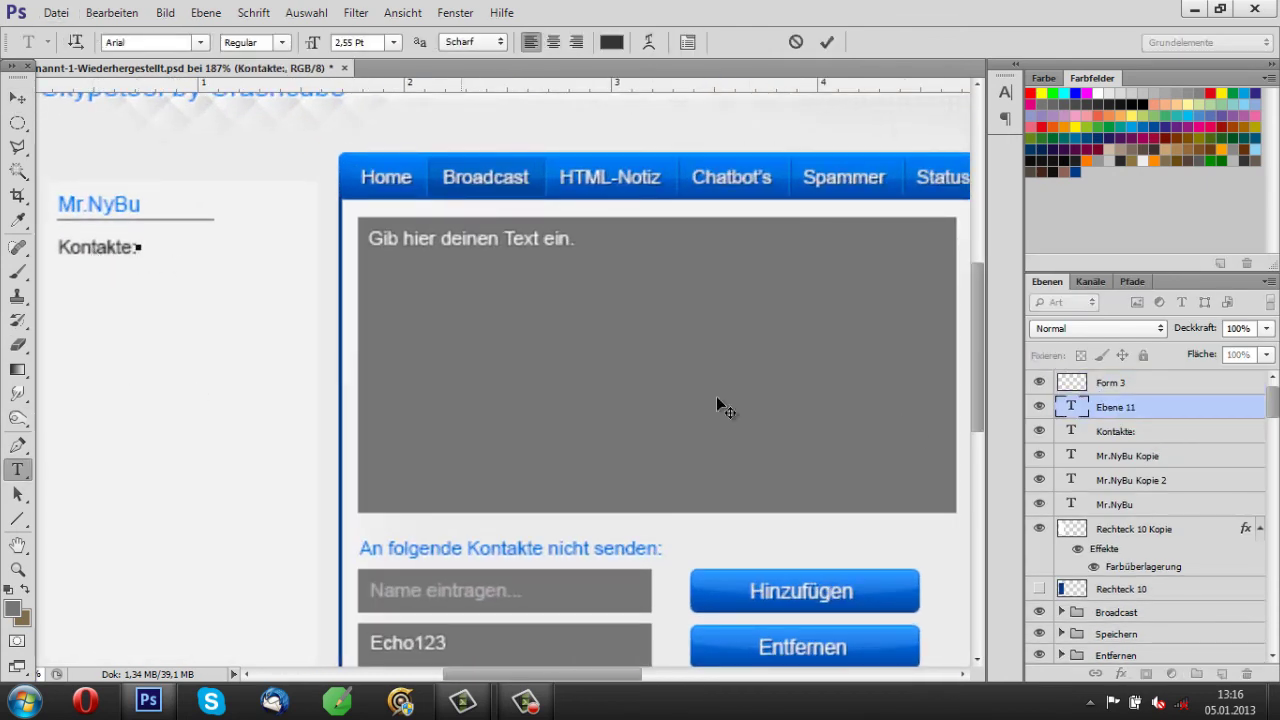
click(1117, 410)
double_click(120, 277)
key(End)
text(1)
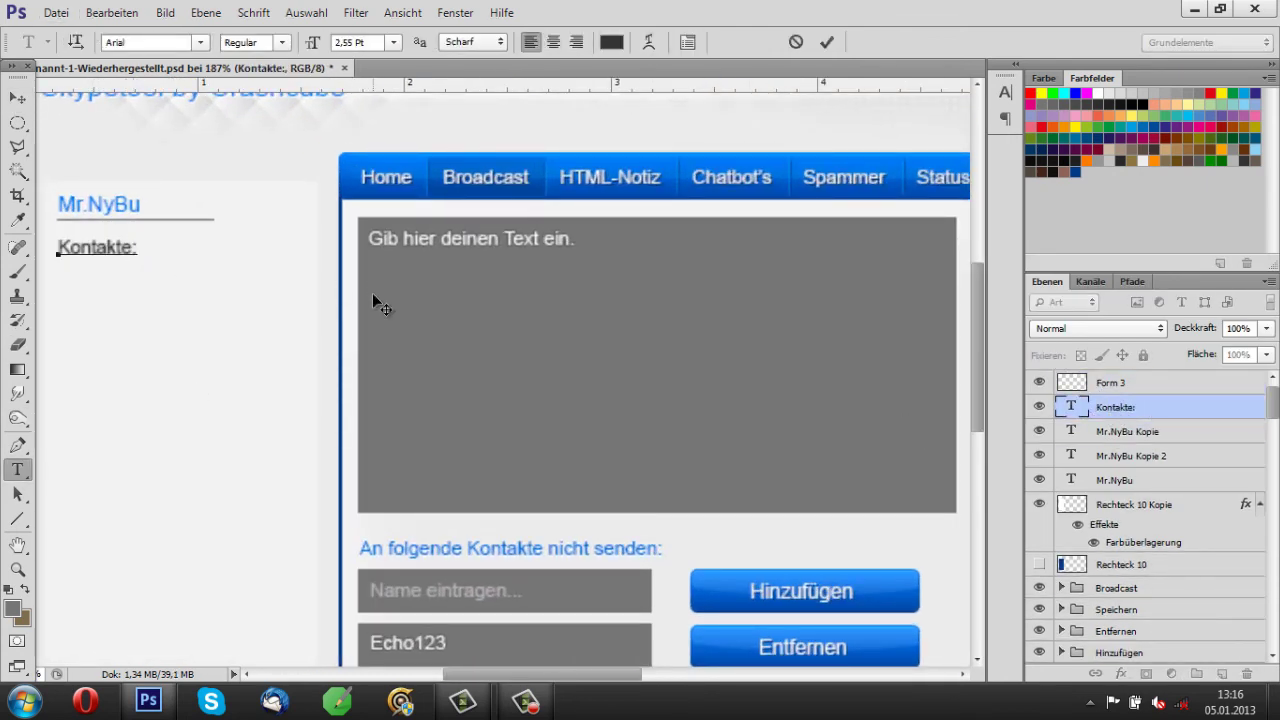
text(69)
Move the reference layer Ebene 1 to the top of the layer stack and briefly show it for comparison.
scroll(1140, 520, down, 3)
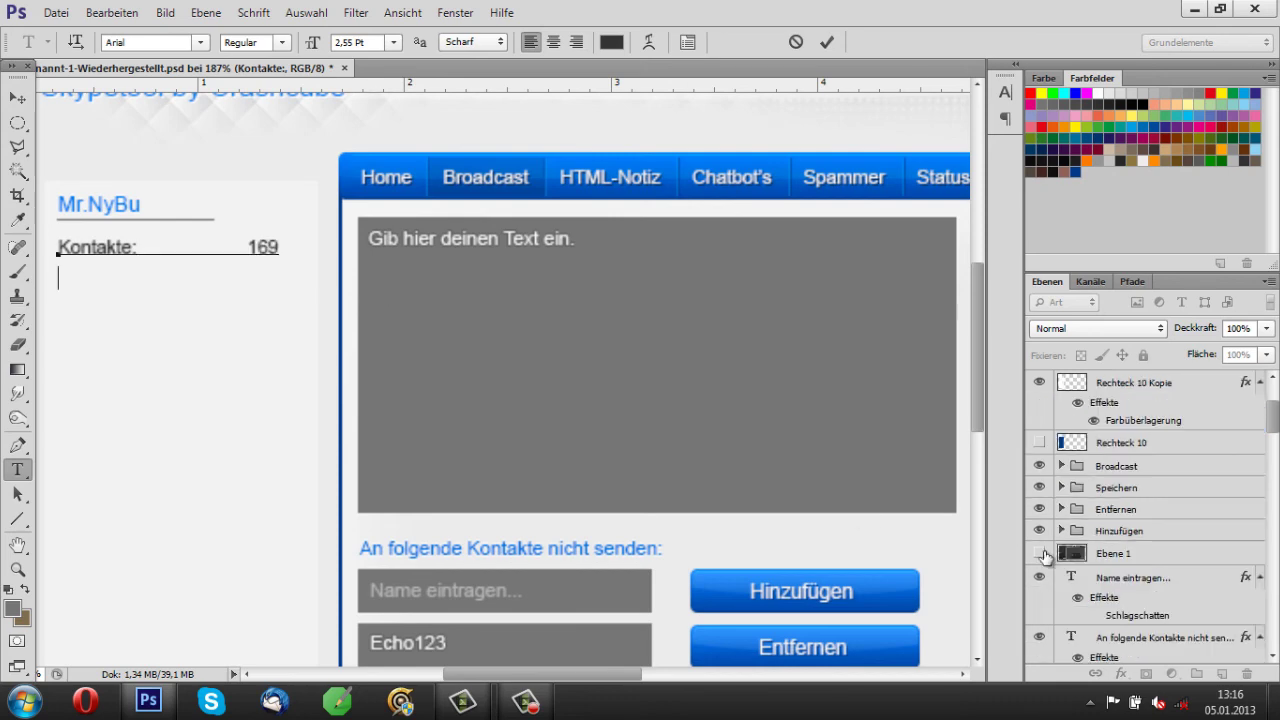
click(1040, 553)
click(1040, 553)
drag(1110, 553, 1089, 420)
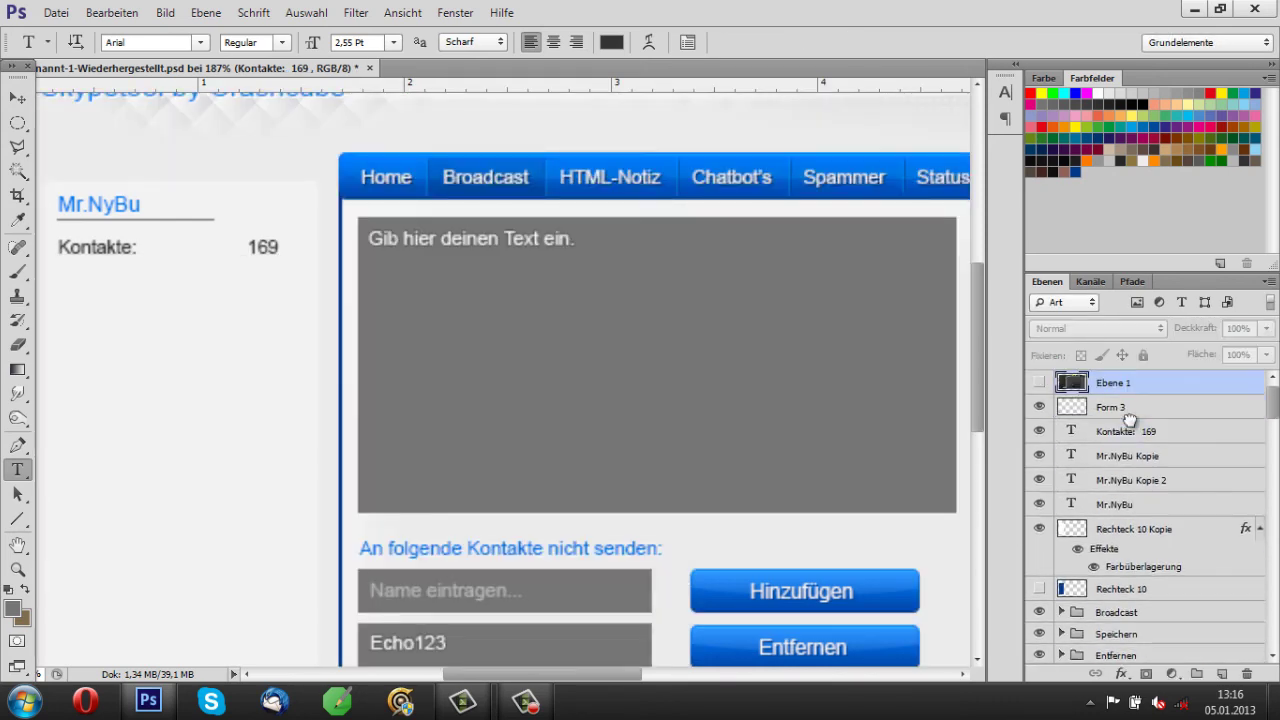
click(1039, 383)
click(1039, 383)
Add an "Online: 0" line below the "Kontakte:" text and shorten the gap before the count 169.
click(1075, 432)
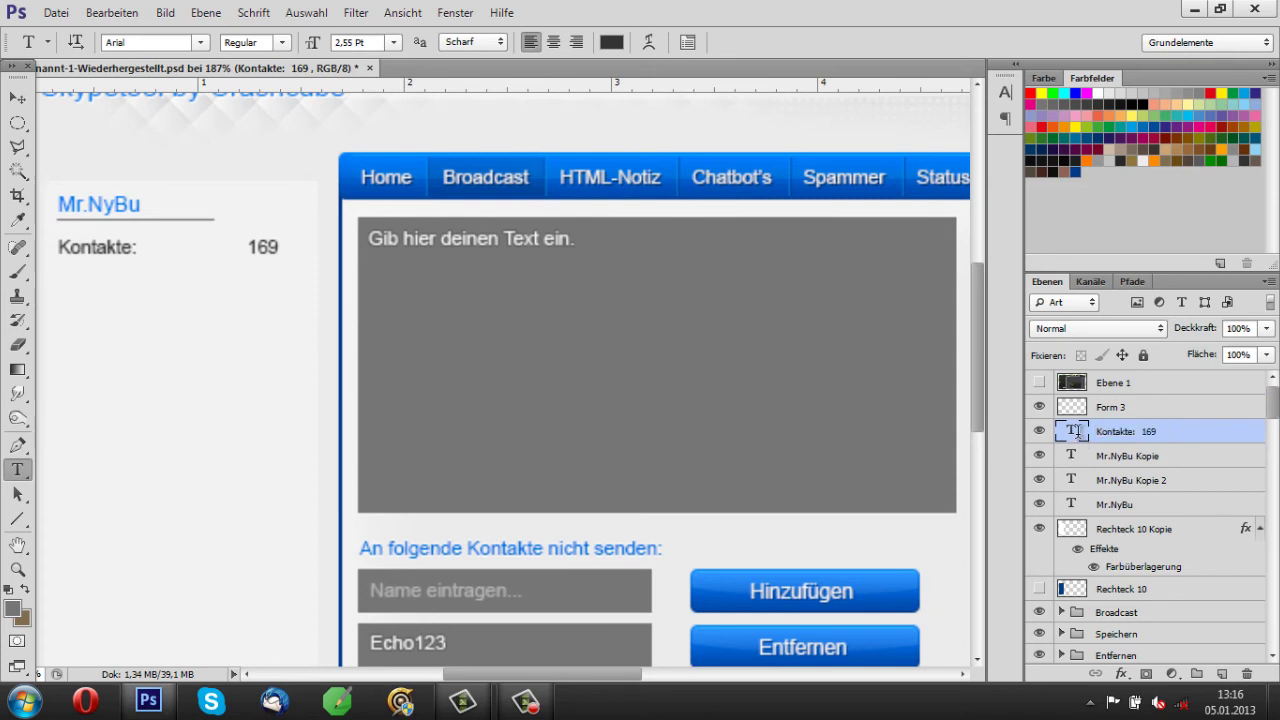
double_click(1072, 431)
text(Online)
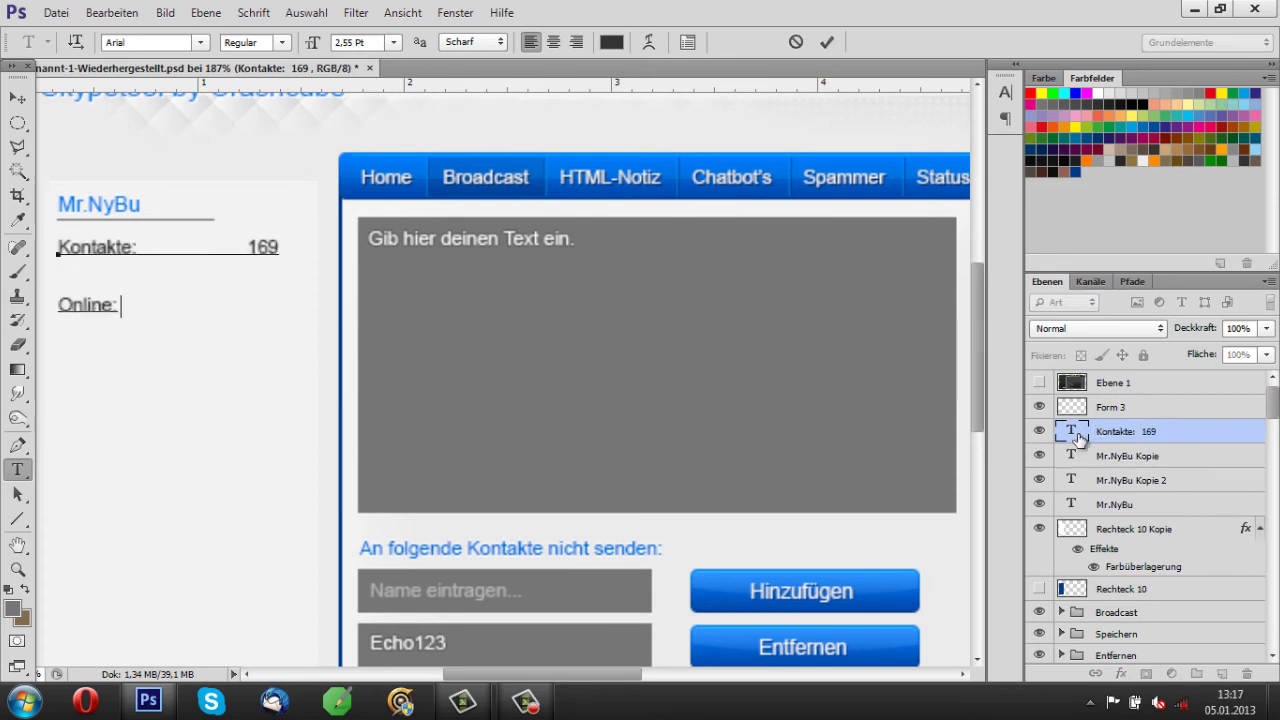
text(:  0)
key(BackSpace)
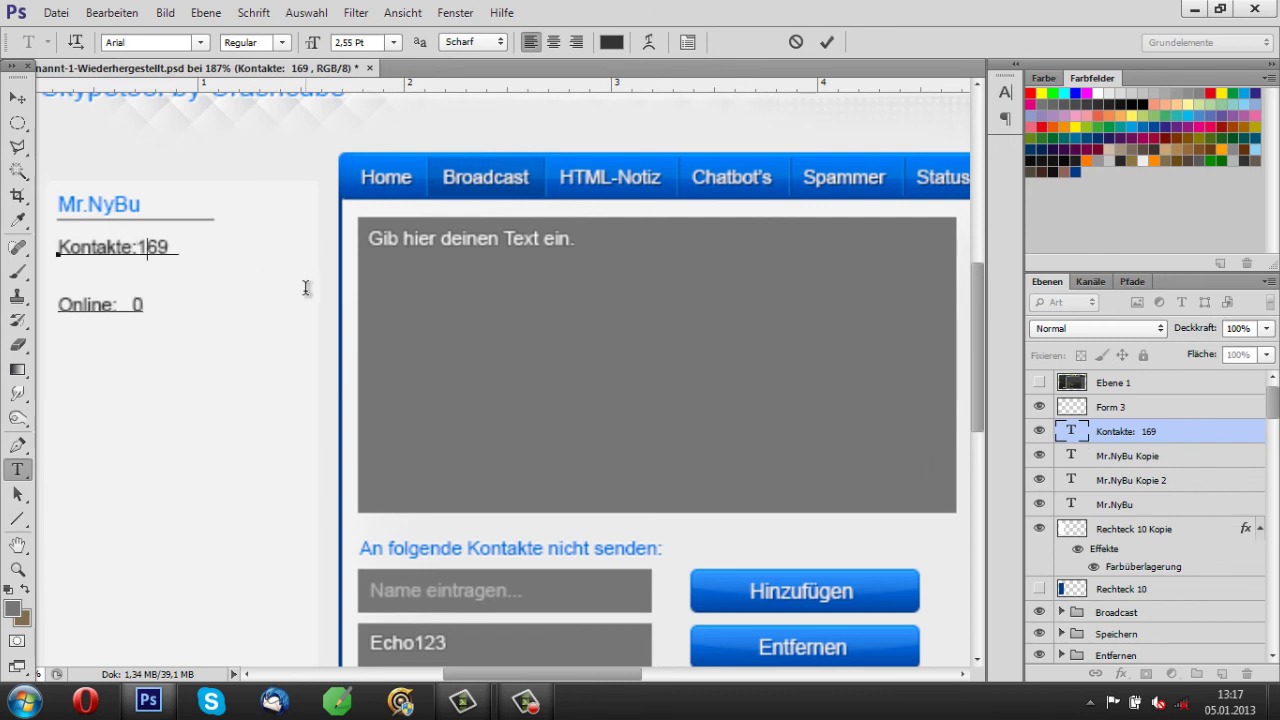
Set the leading of the whole Kontakte and Online text to 1.93 pt.
key(ctrl+a)
click(1005, 91)
click(967, 129)
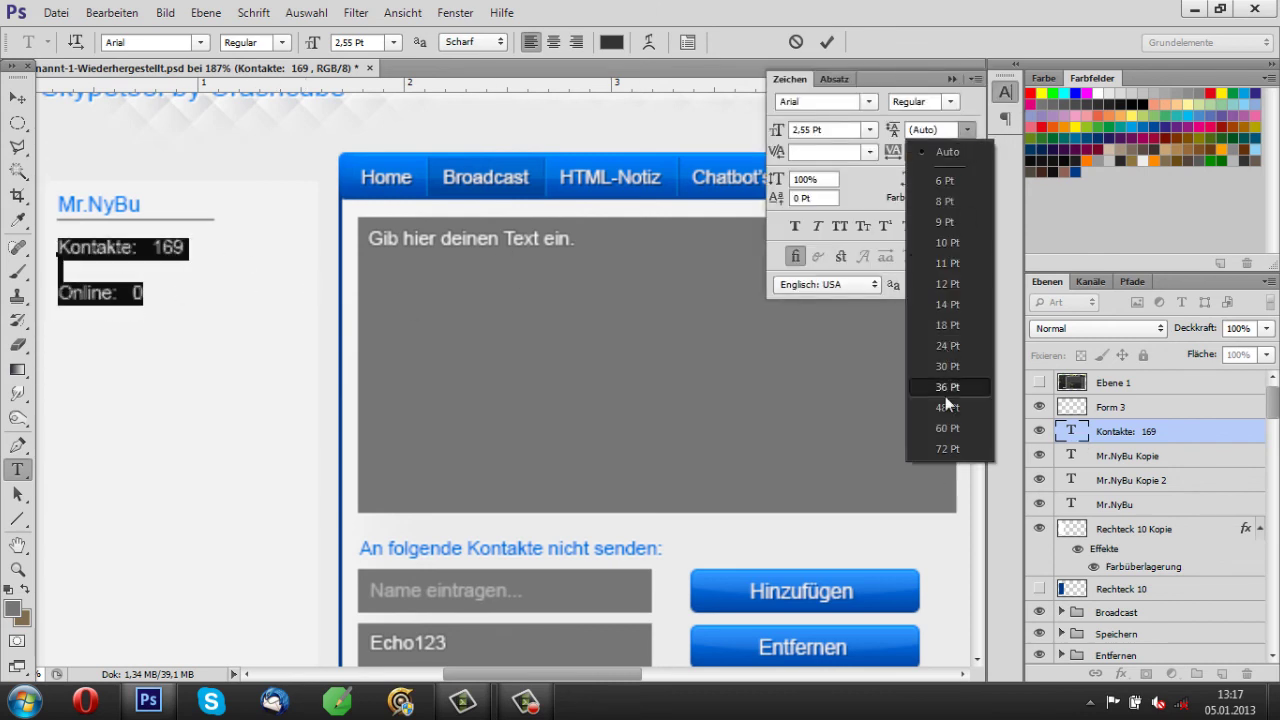
click(958, 184)
text(1,8 Pt)
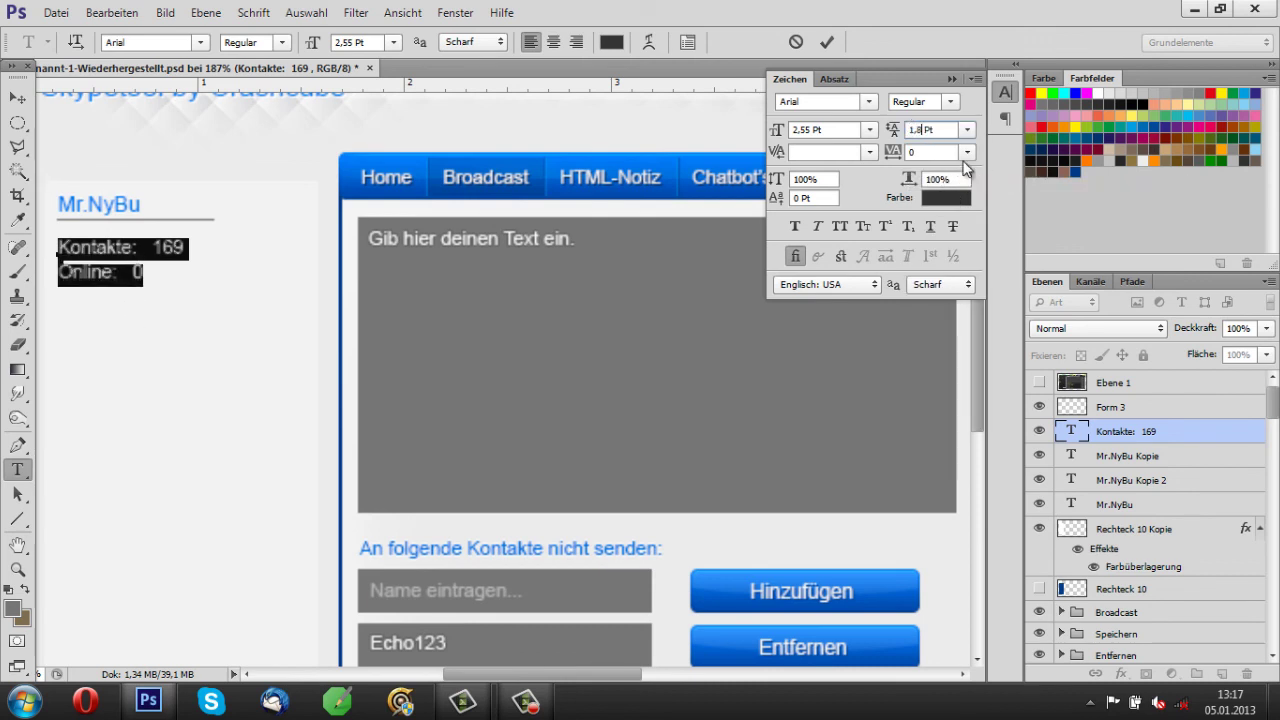
key(BackSpace)
text(93)
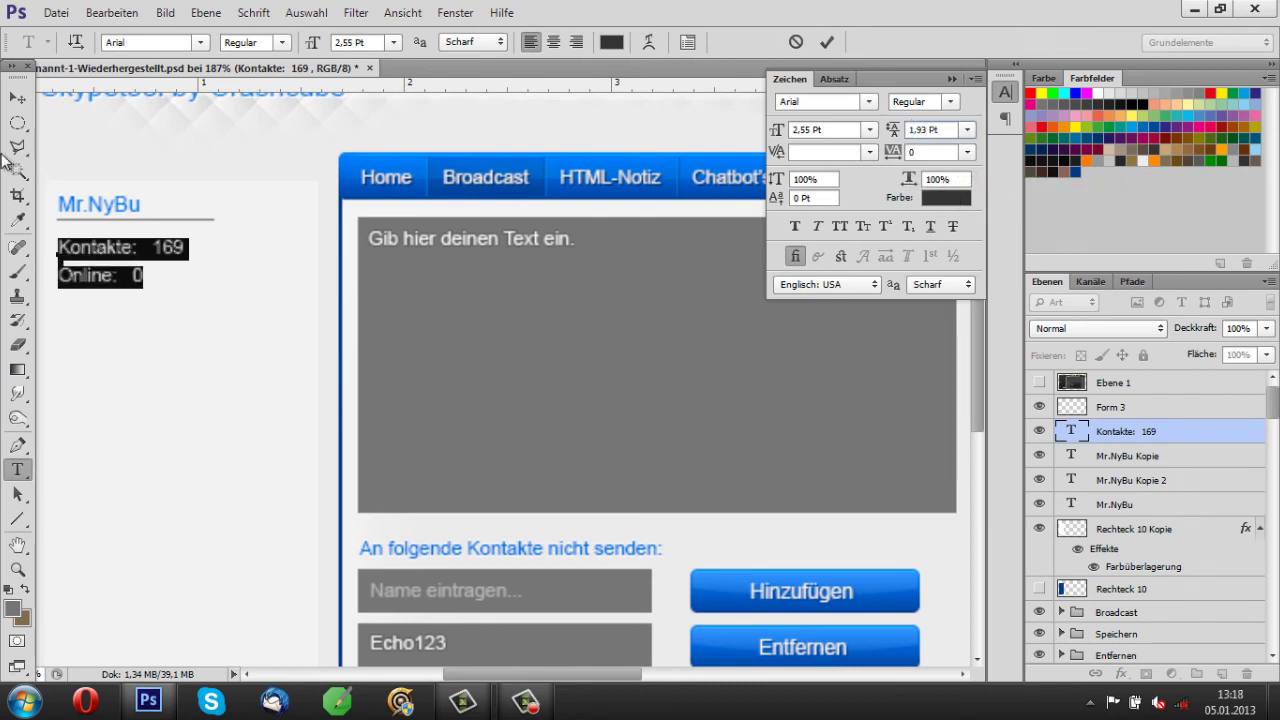
key(ctrl+Return)
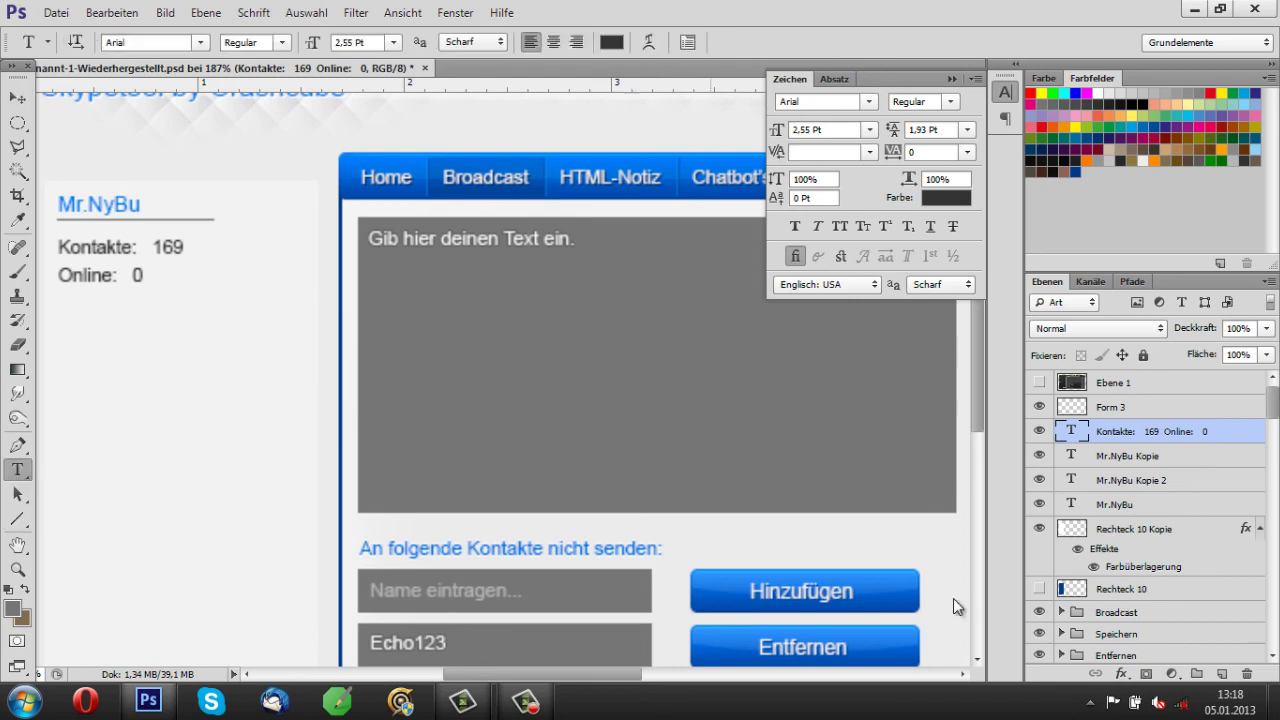
Check the reference layer, add a "Nickname:" line with the user's nickname after a blank line, and set the text's leading to Auto.
click(1039, 382)
click(1039, 382)
double_click(1071, 431)
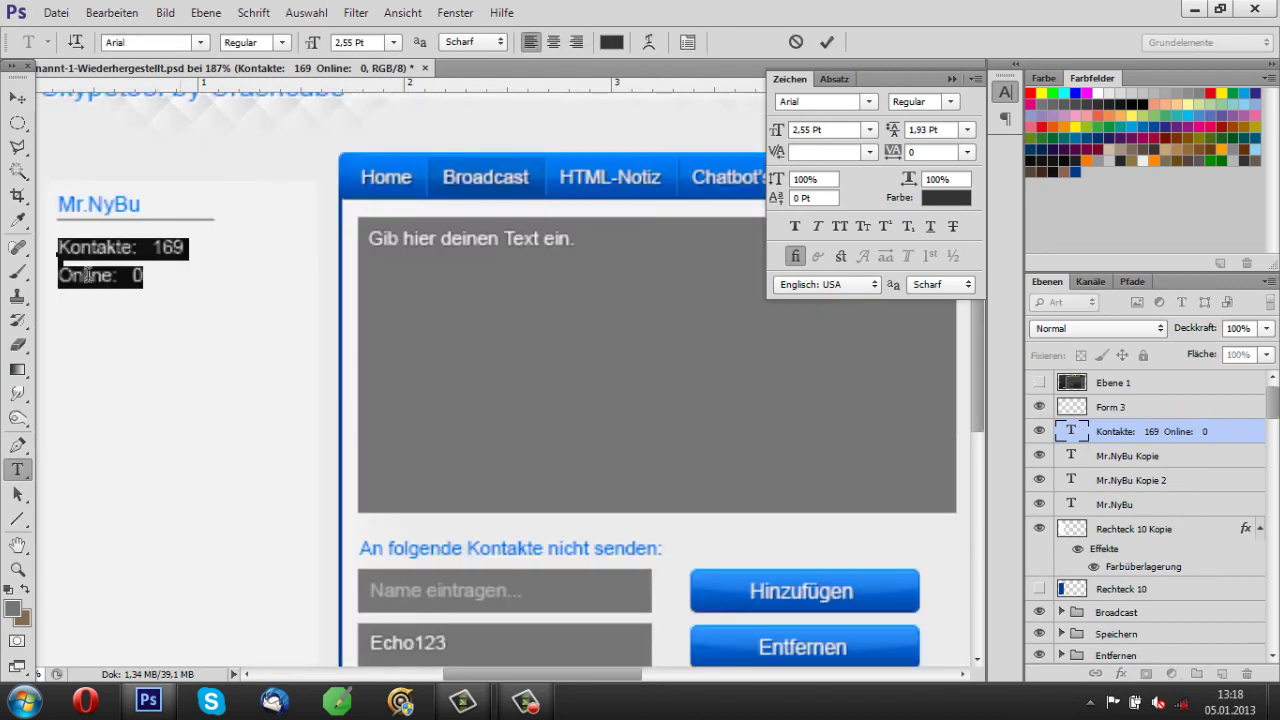
key(Right)
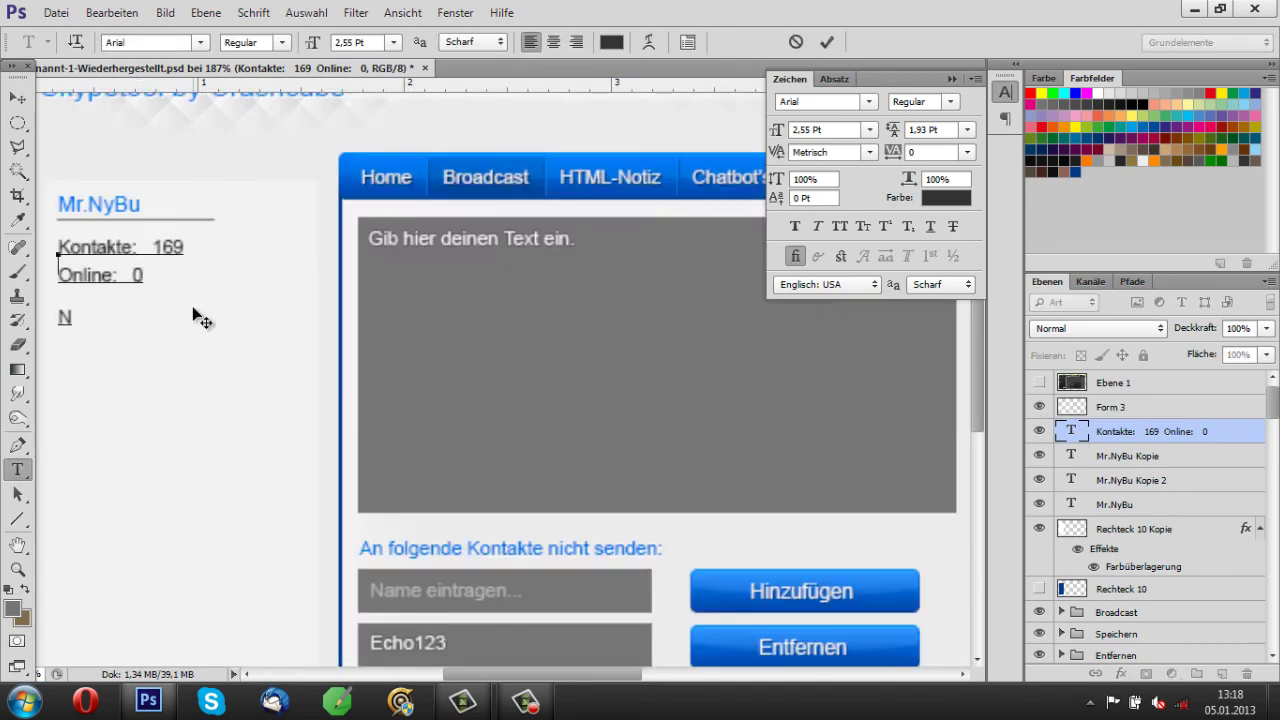
key(Left)
key(alt+Up)
key(ctrl+a)
key(ctrl+alt+shift+a)
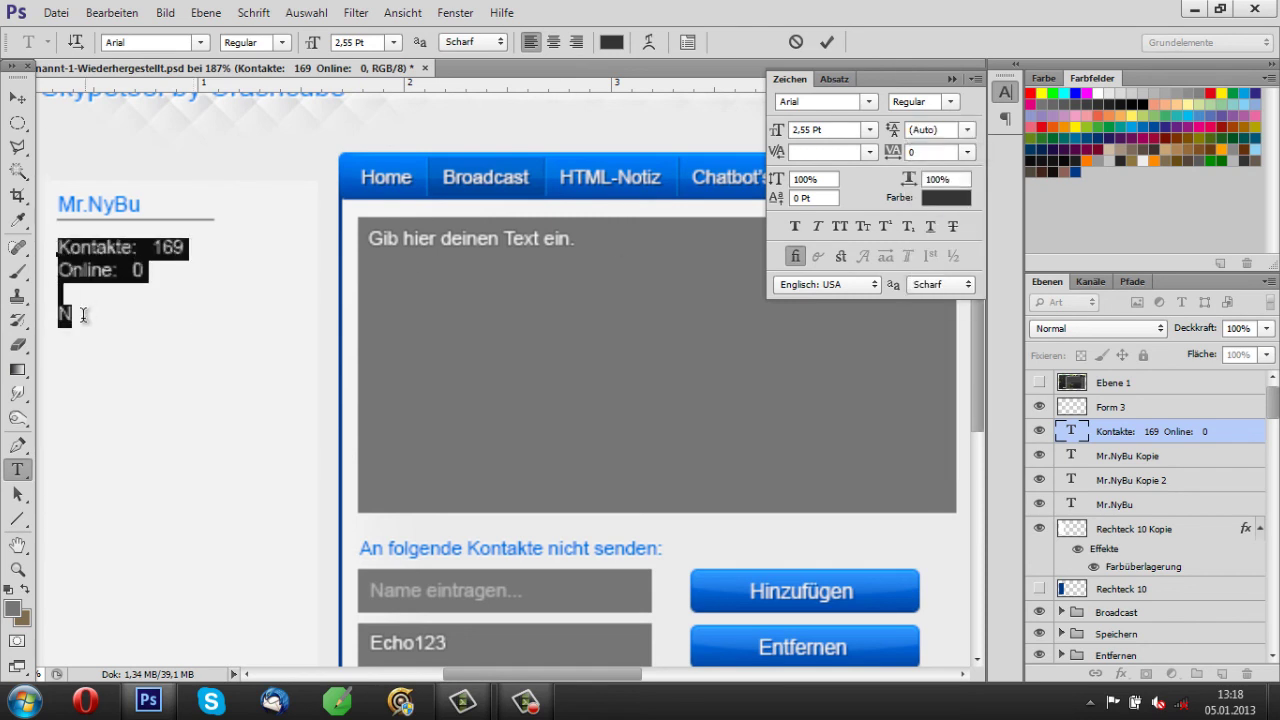
click(77, 308)
text(ickname:   Mr.)
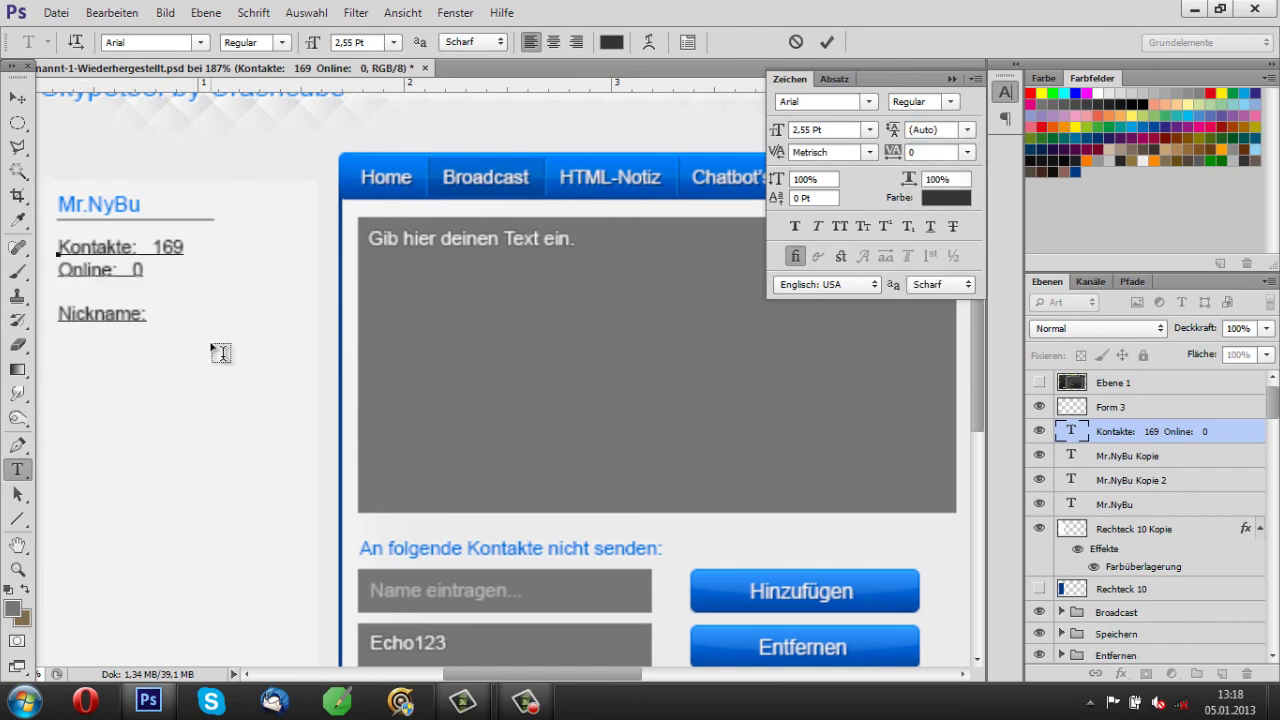
text(NyBu)
Compare with the reference layer Ebene 1 and add a "Premium: Nein" line below the nickname.
click(1039, 382)
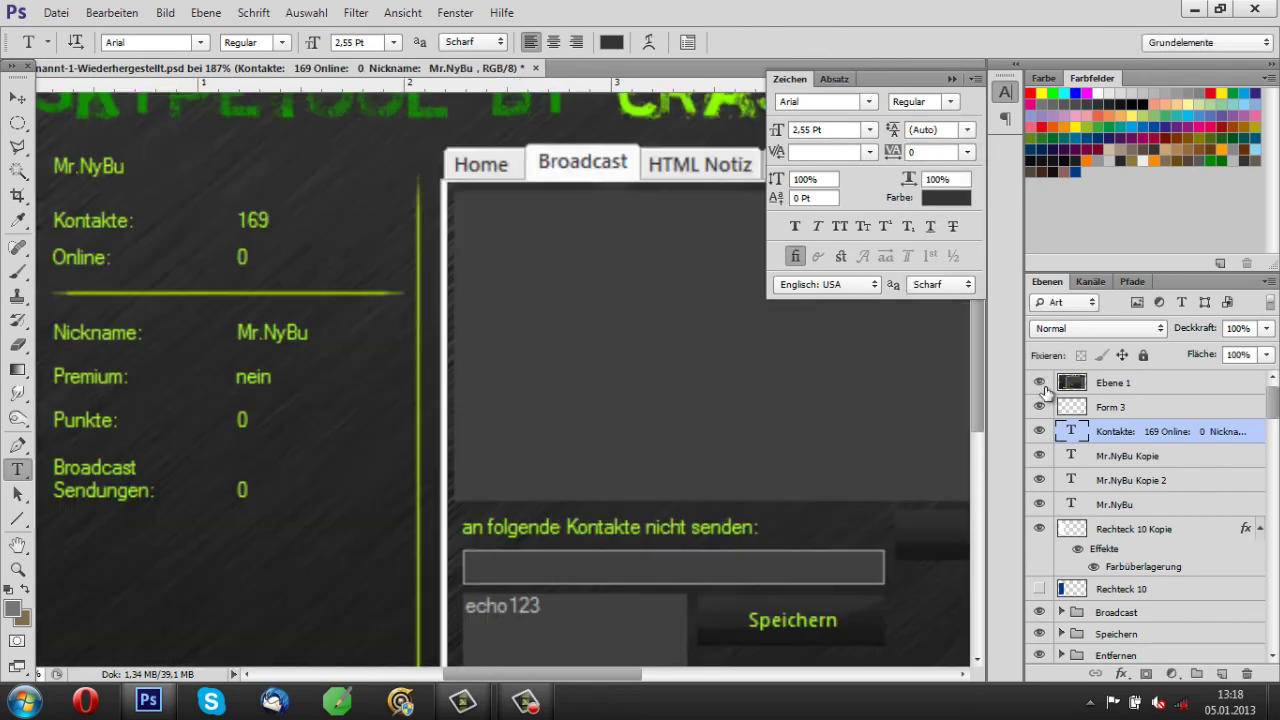
click(1039, 382)
click(256, 320)
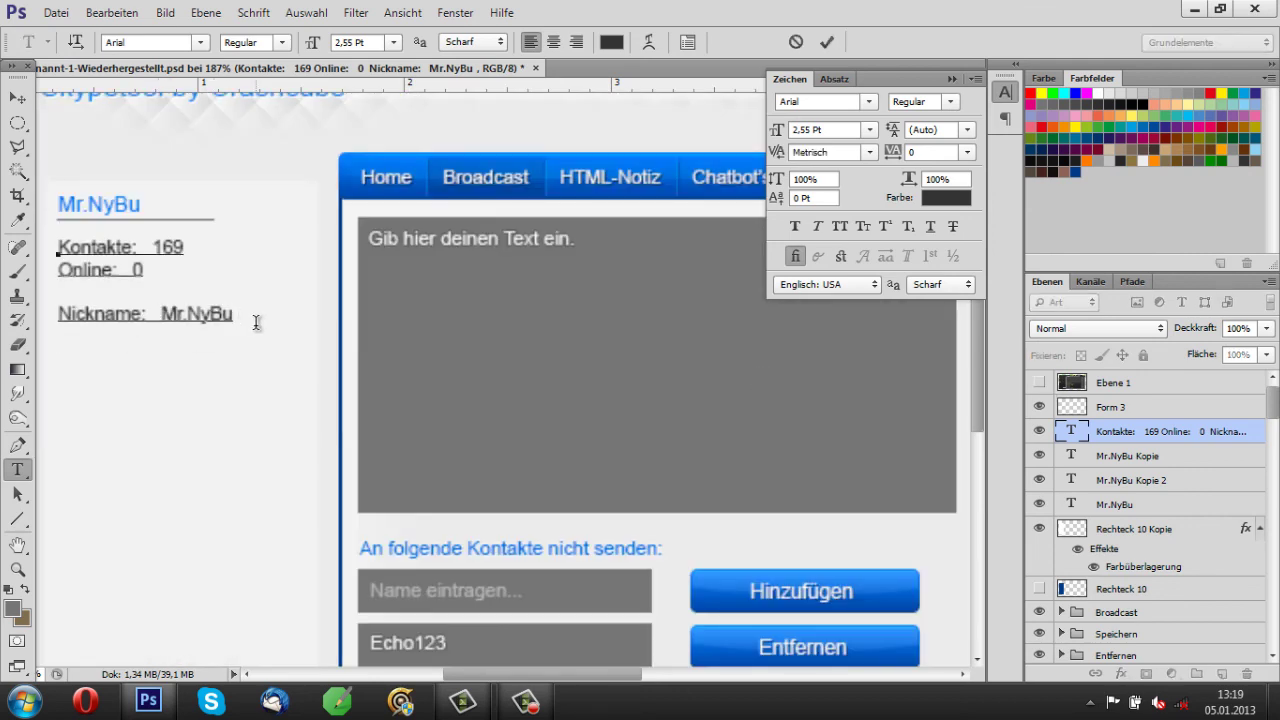
key(Return)
text(Premium)
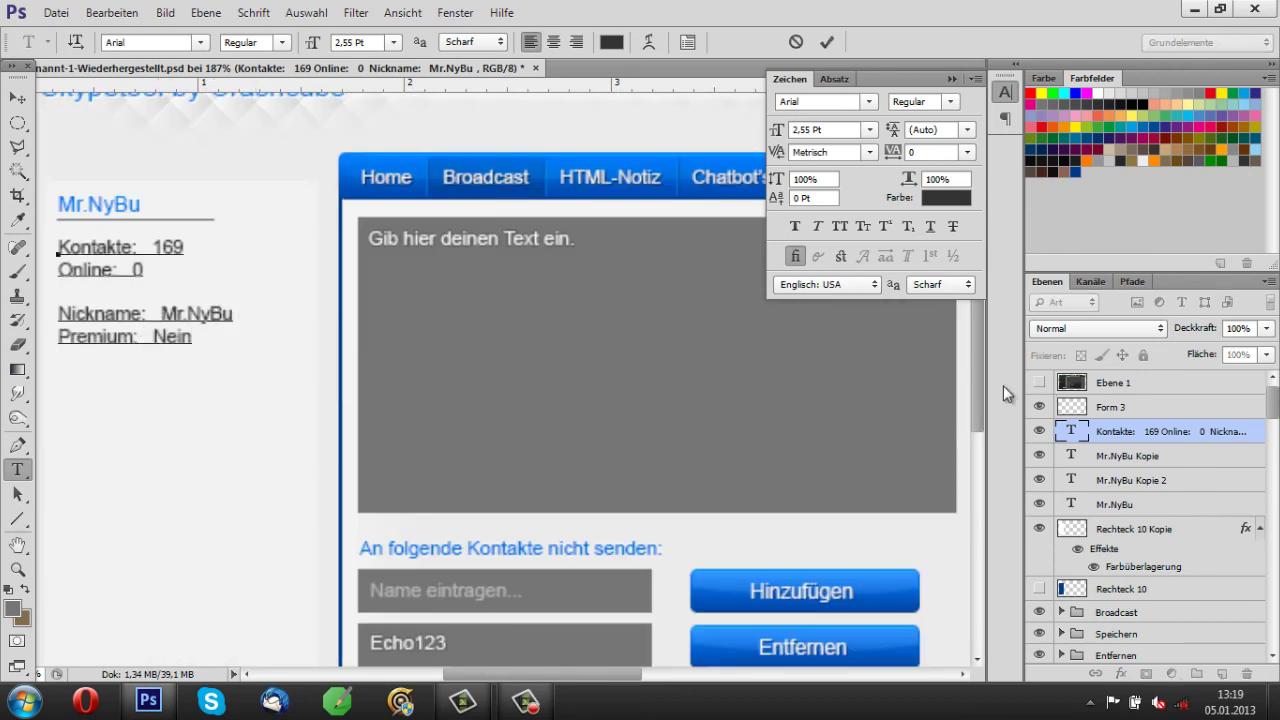
text(:   Nein)
Check the reference layer again and add a "Punkte: 0" line below the Premium entry.
click(1039, 382)
click(1039, 382)
click(203, 338)
key(ctrl+a)
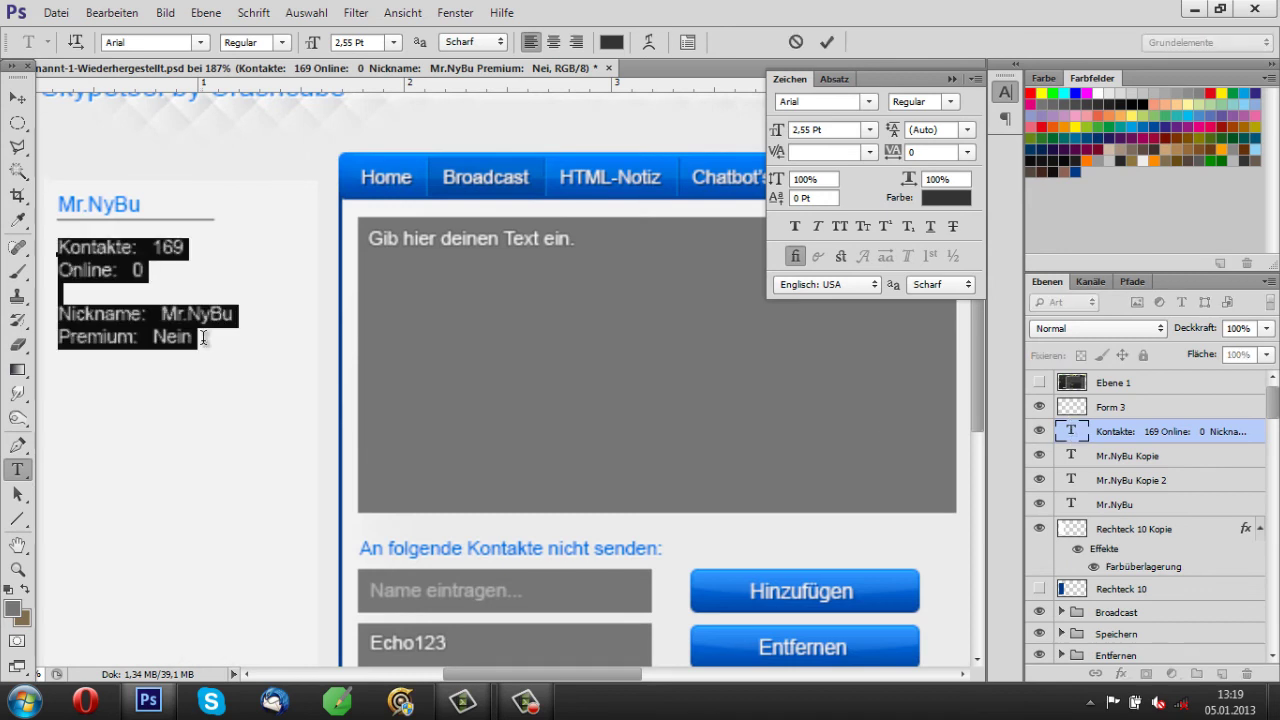
click(203, 338)
key(Return)
text(Punkte:   0)
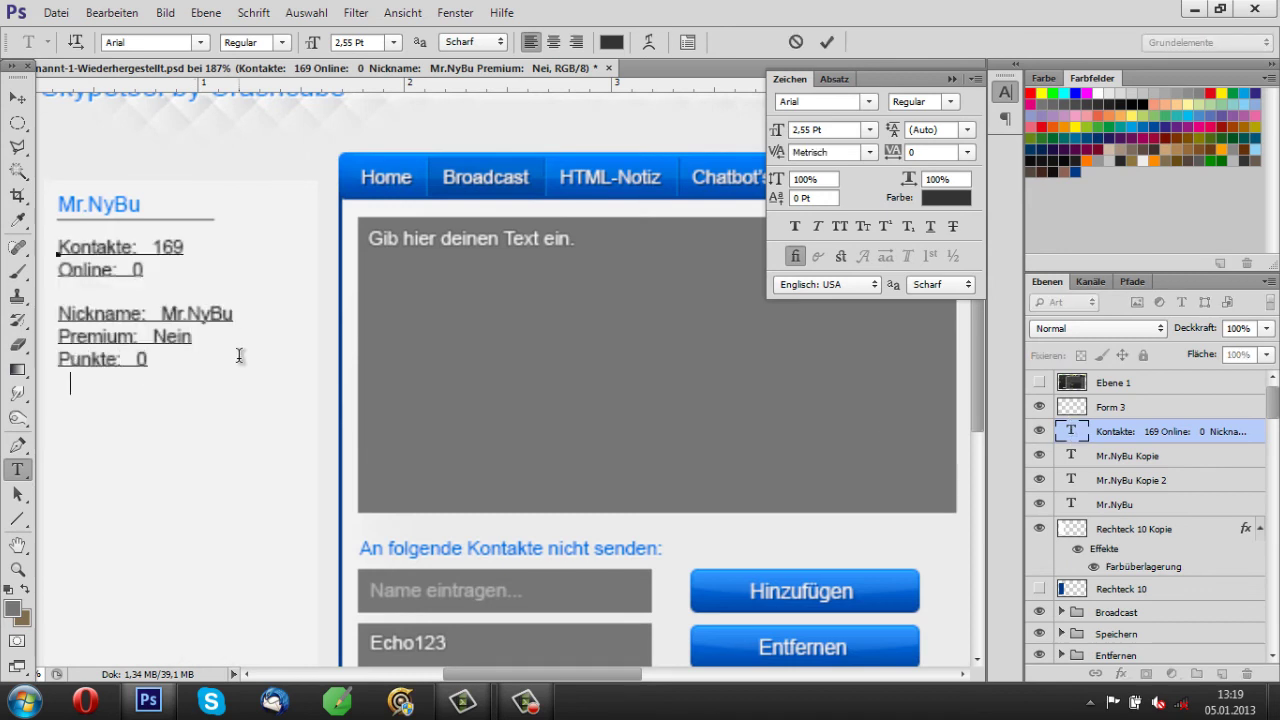
Add a last line reading "Boardcasts: 0" to the statistics text, dropping the word Sendungen.
text( Boardcast Sendungen)
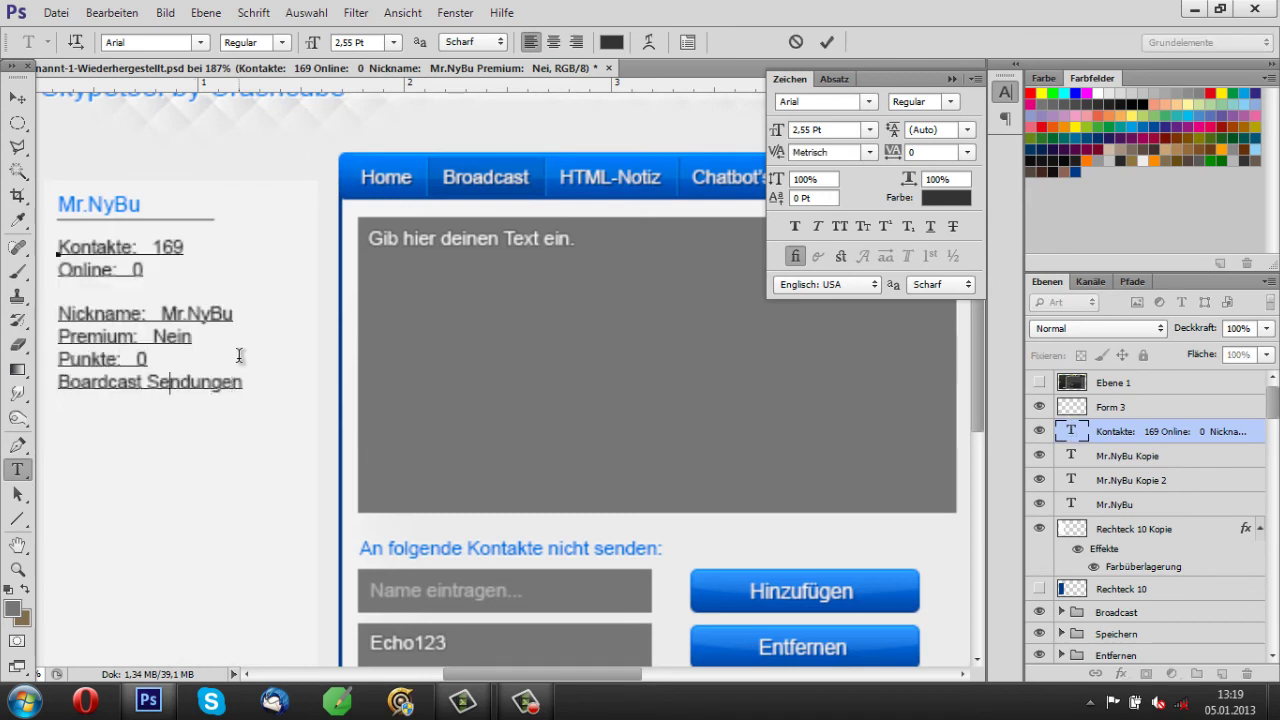
key(BackSpace)
key(BackSpace)
key(BackSpace)
key(BackSpace)
key(BackSpace)
key(BackSpace)
key(BackSpace)
key(BackSpace)
key(BackSpace)
key(BackSpace)
text(s:   0)
Set the leading of the whole statistics text to 4 pt.
key(ctrl+a)
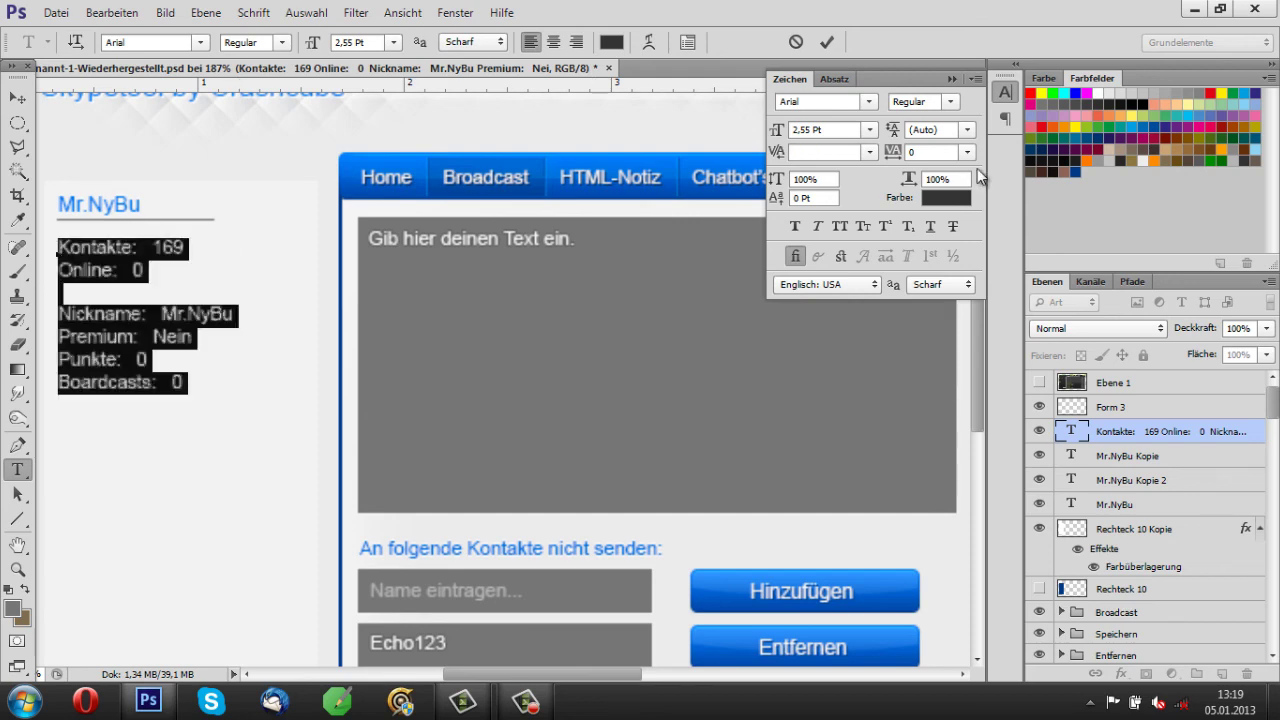
click(966, 130)
click(950, 178)
key(ctrl+Return)
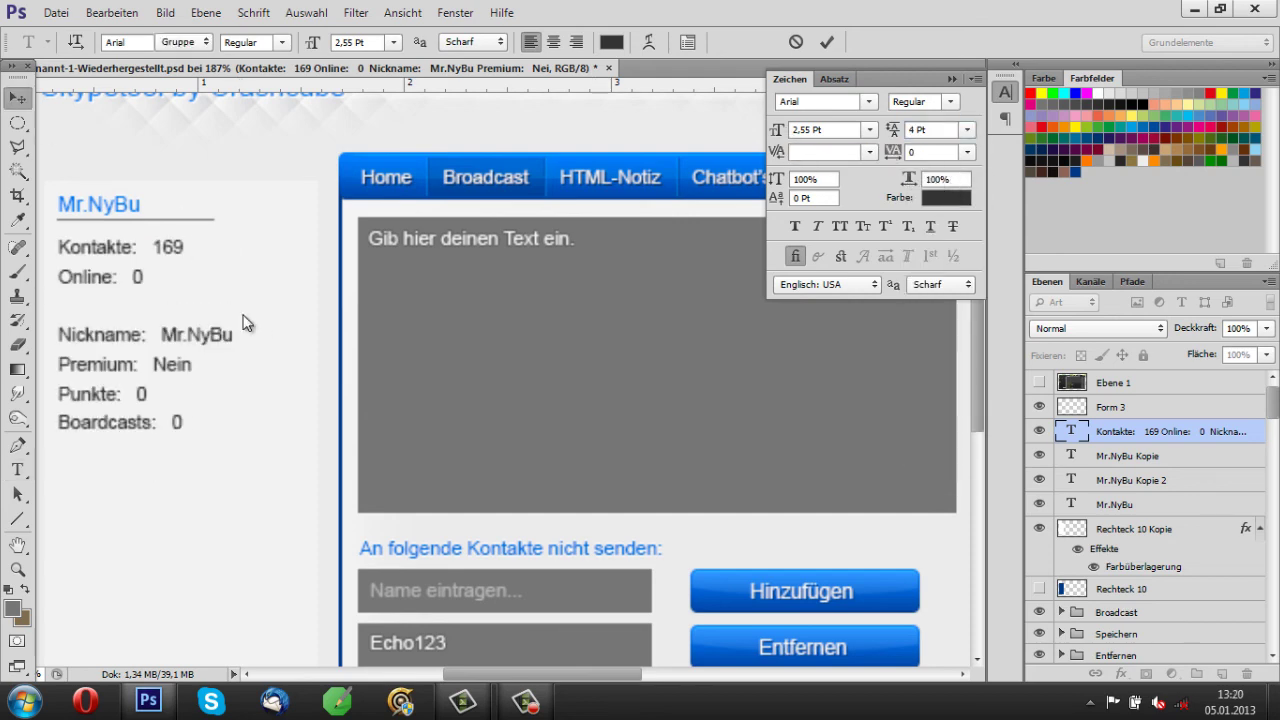
Recolour the count 169 behind "Kontakte:" in a lighter grey.
key(v)
key(ctrl+minus)
key(ctrl+plus)
key(t)
double_click(272, 400)
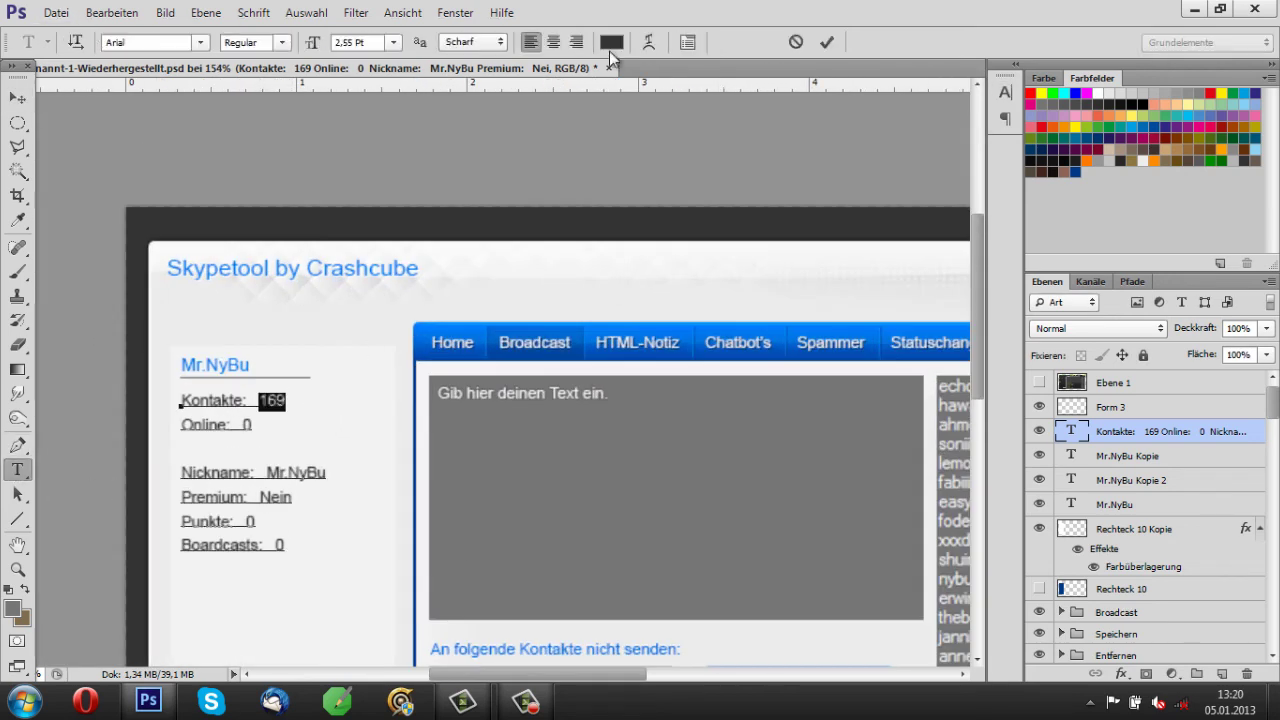
click(611, 42)
click(1200, 266)
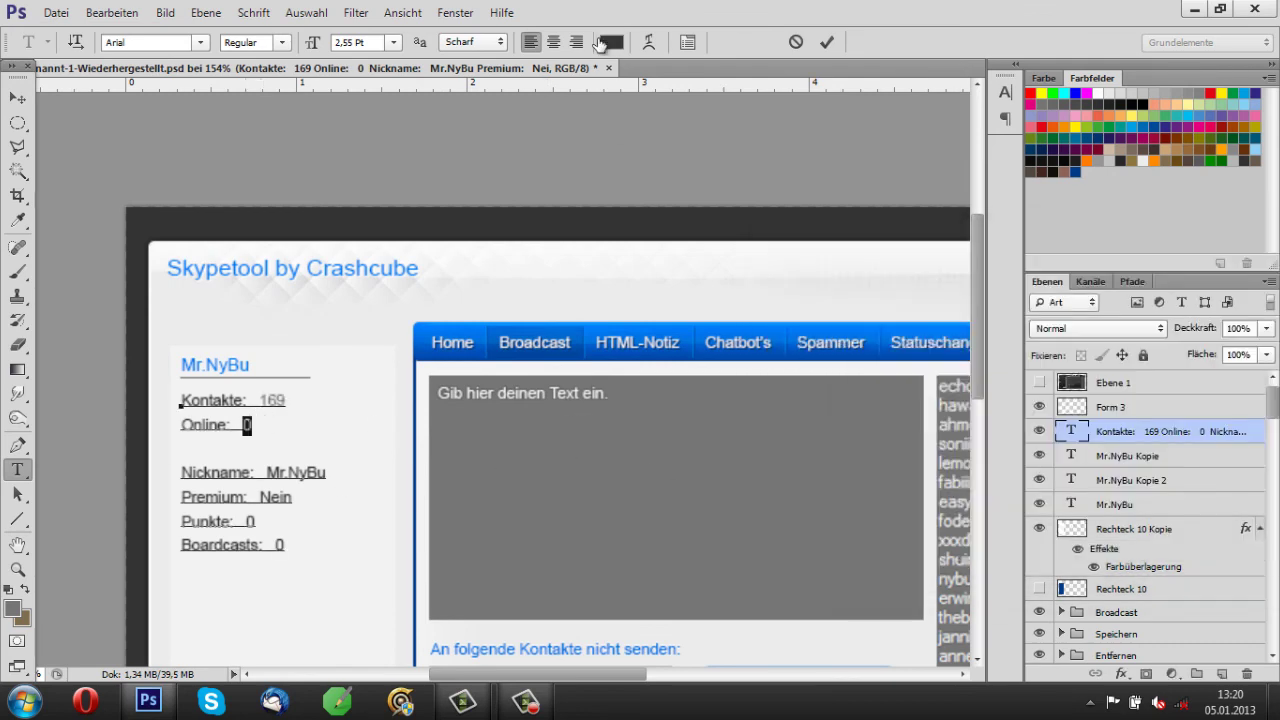
Apply the same lighter grey to the Online, Nickname, Premium, Punkte and Boardcasts values.
drag(267, 472, 346, 467)
click(611, 42)
key(Return)
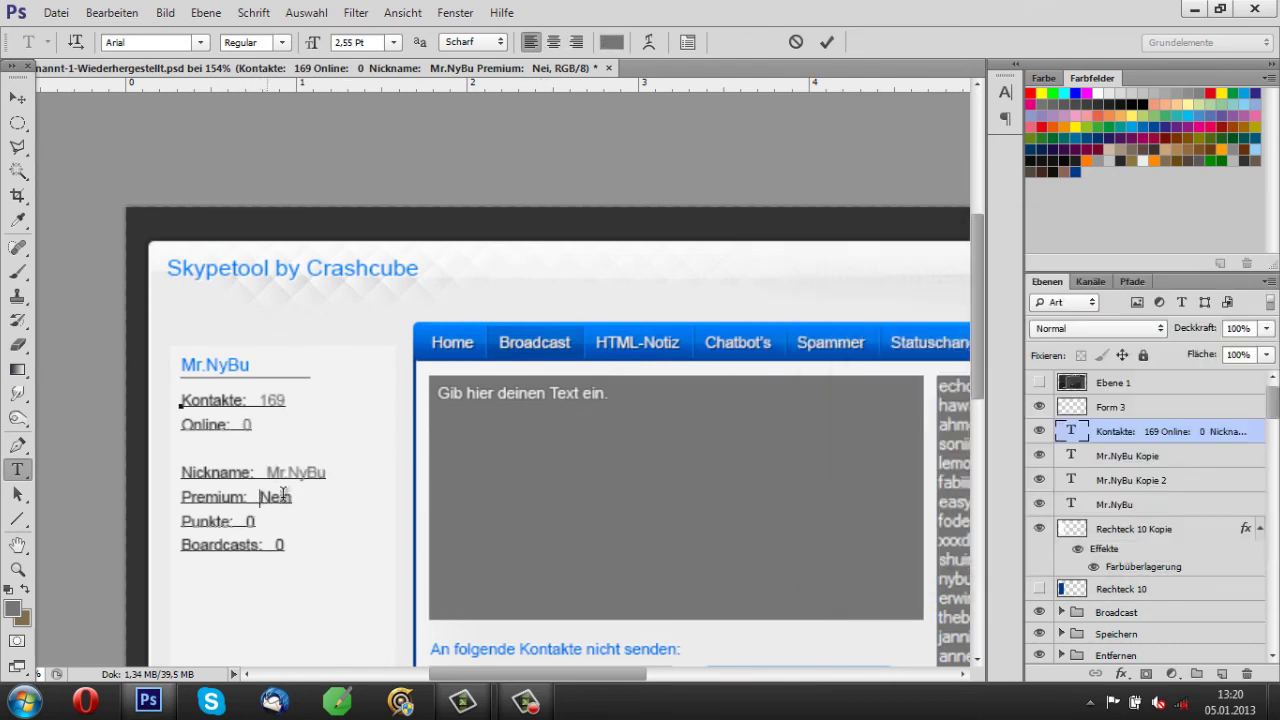
click(611, 42)
drag(260, 497, 286, 545)
key(Return)
click(611, 42)
key(Return)
click(611, 42)
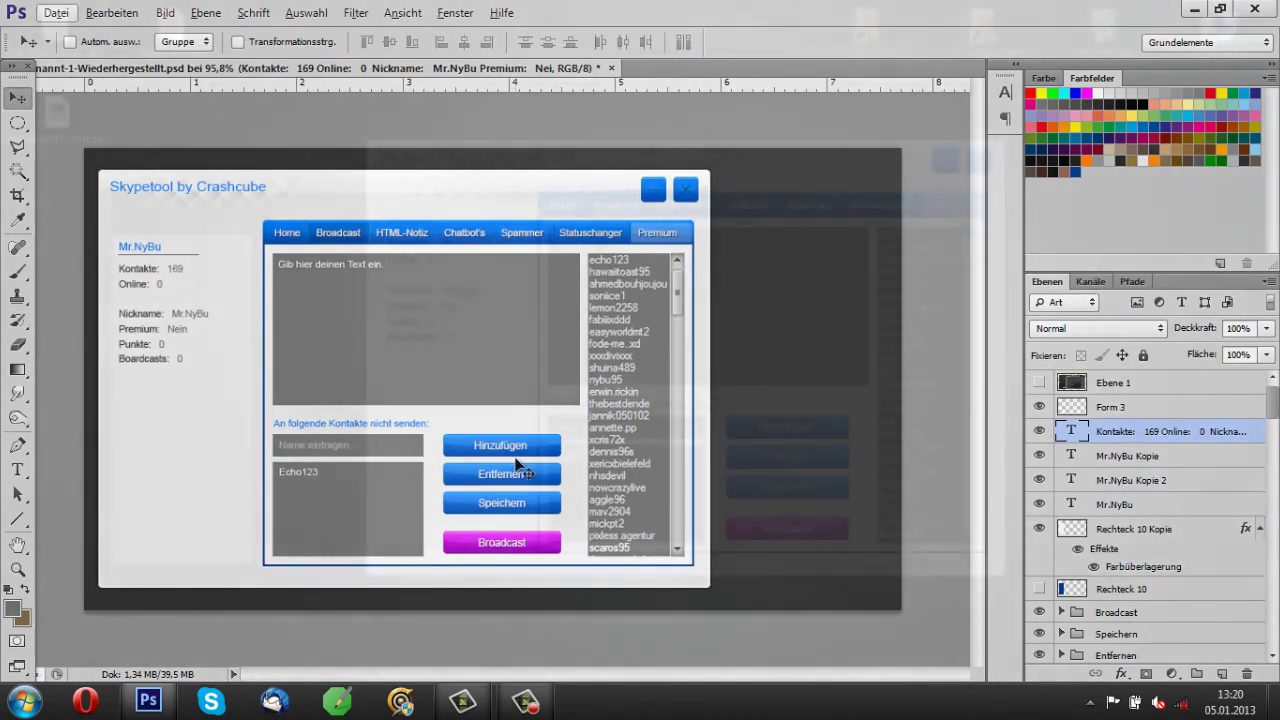